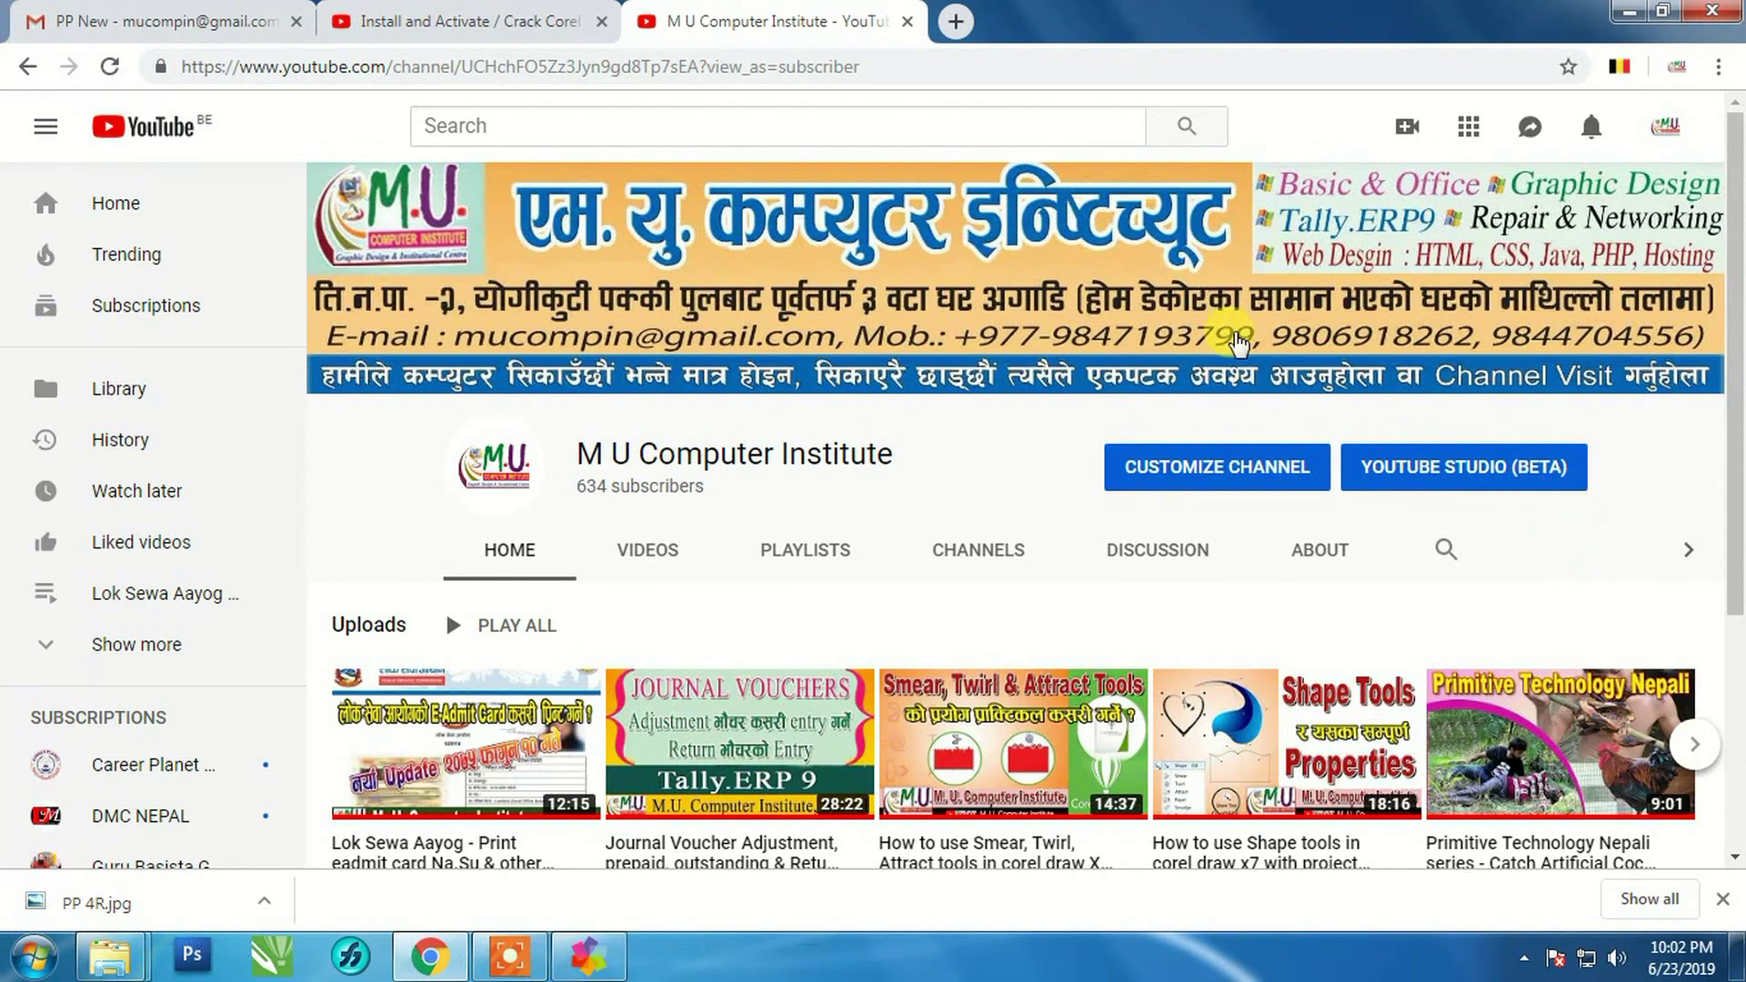
Step: Open a new blank Chrome tab beside the YouTube channel page
click(955, 21)
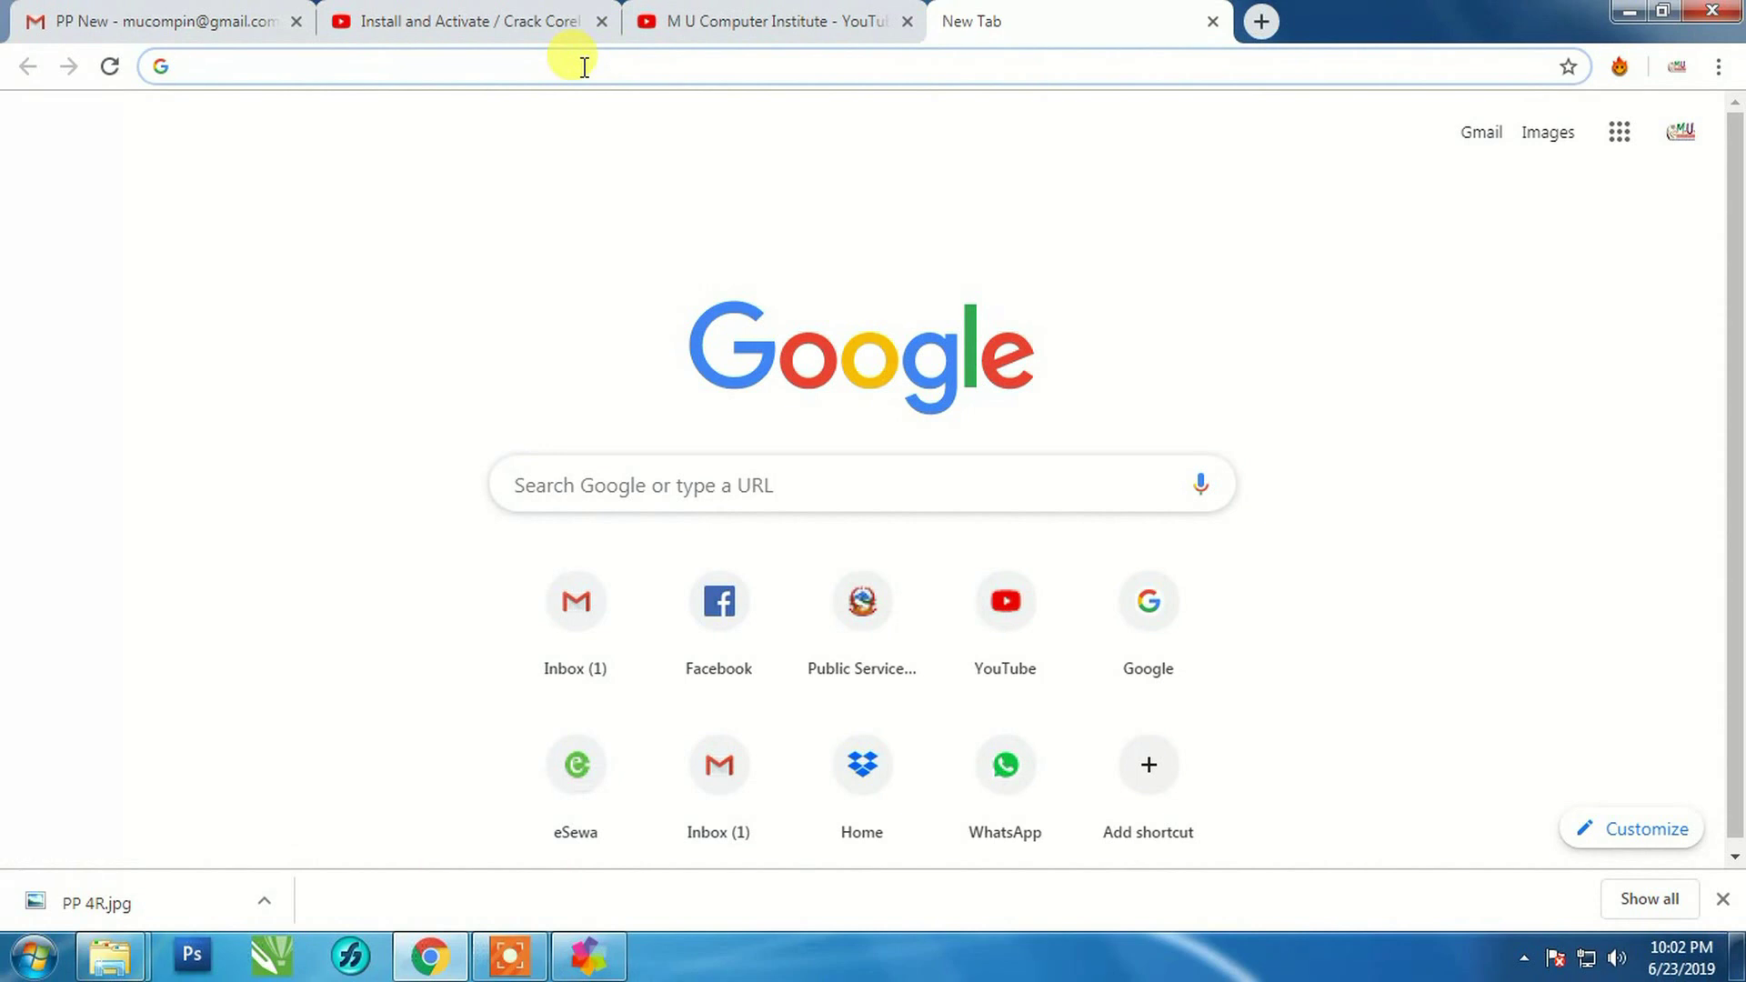
text(www.t)
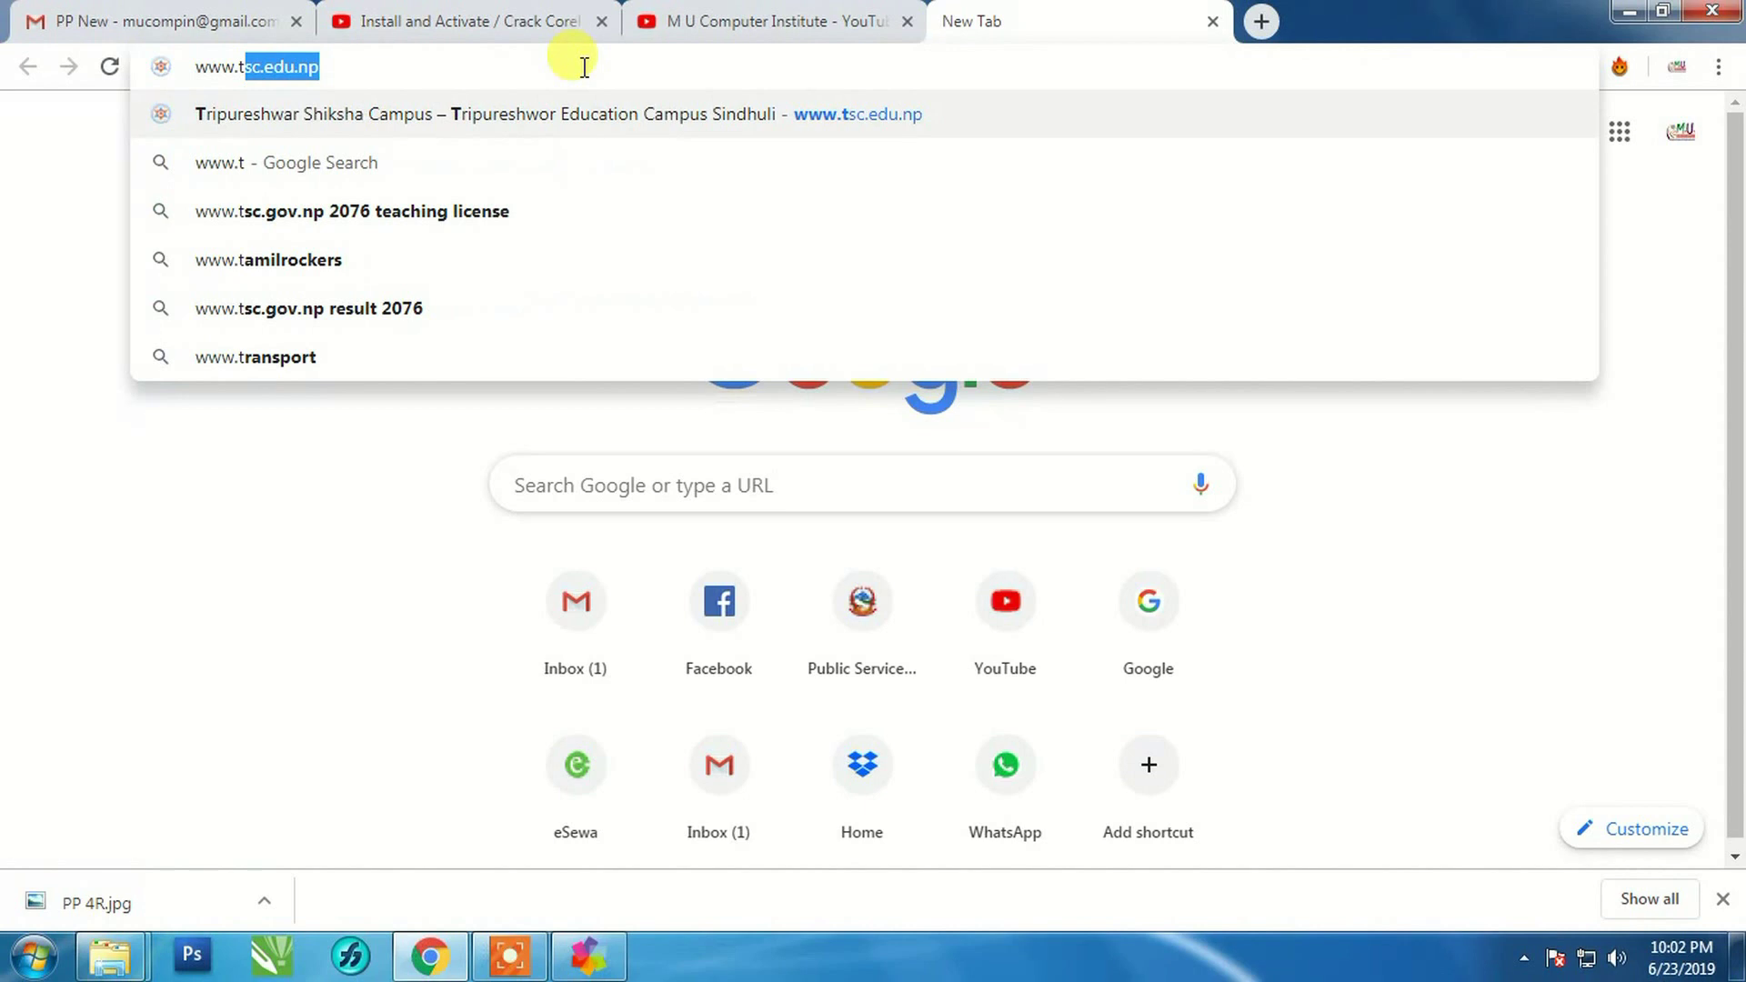
key(End)
key(BackSpace)
key(BackSpace)
key(BackSpace)
key(BackSpace)
key(BackSpace)
key(BackSpace)
text(gov.n)
key(Delete)
text(p)
key(Return)
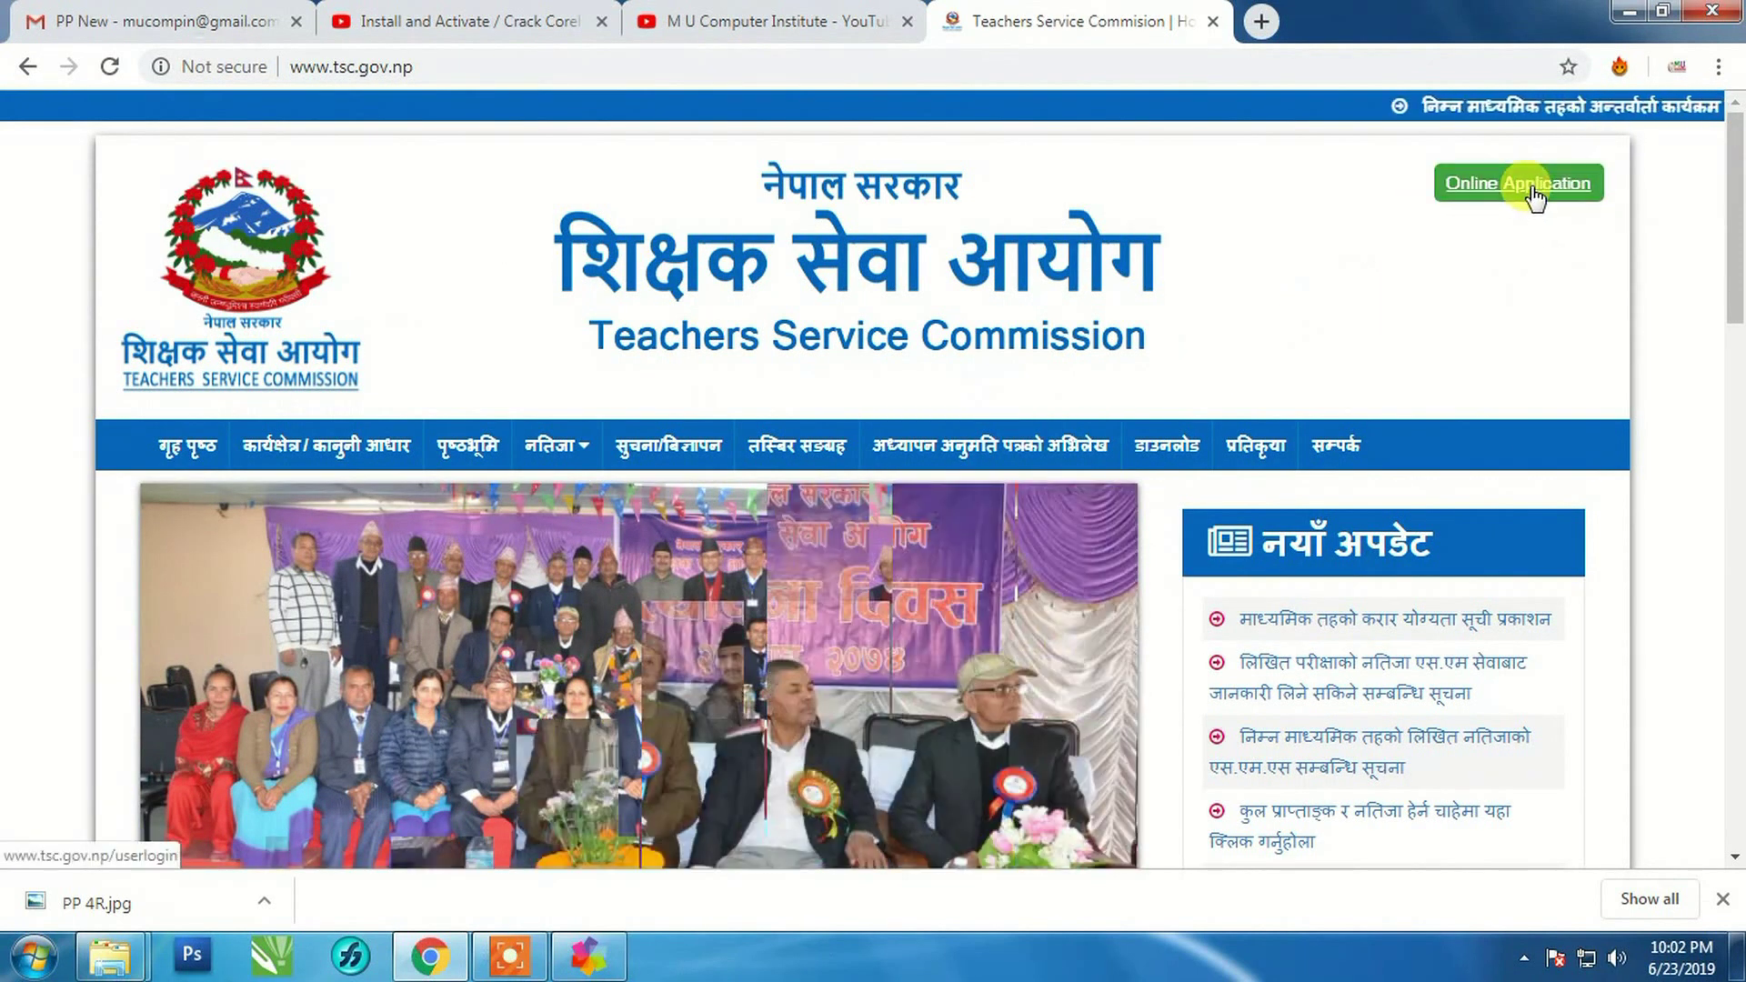
Step: Go to the Online Application page and bring the login box into view
click(1535, 193)
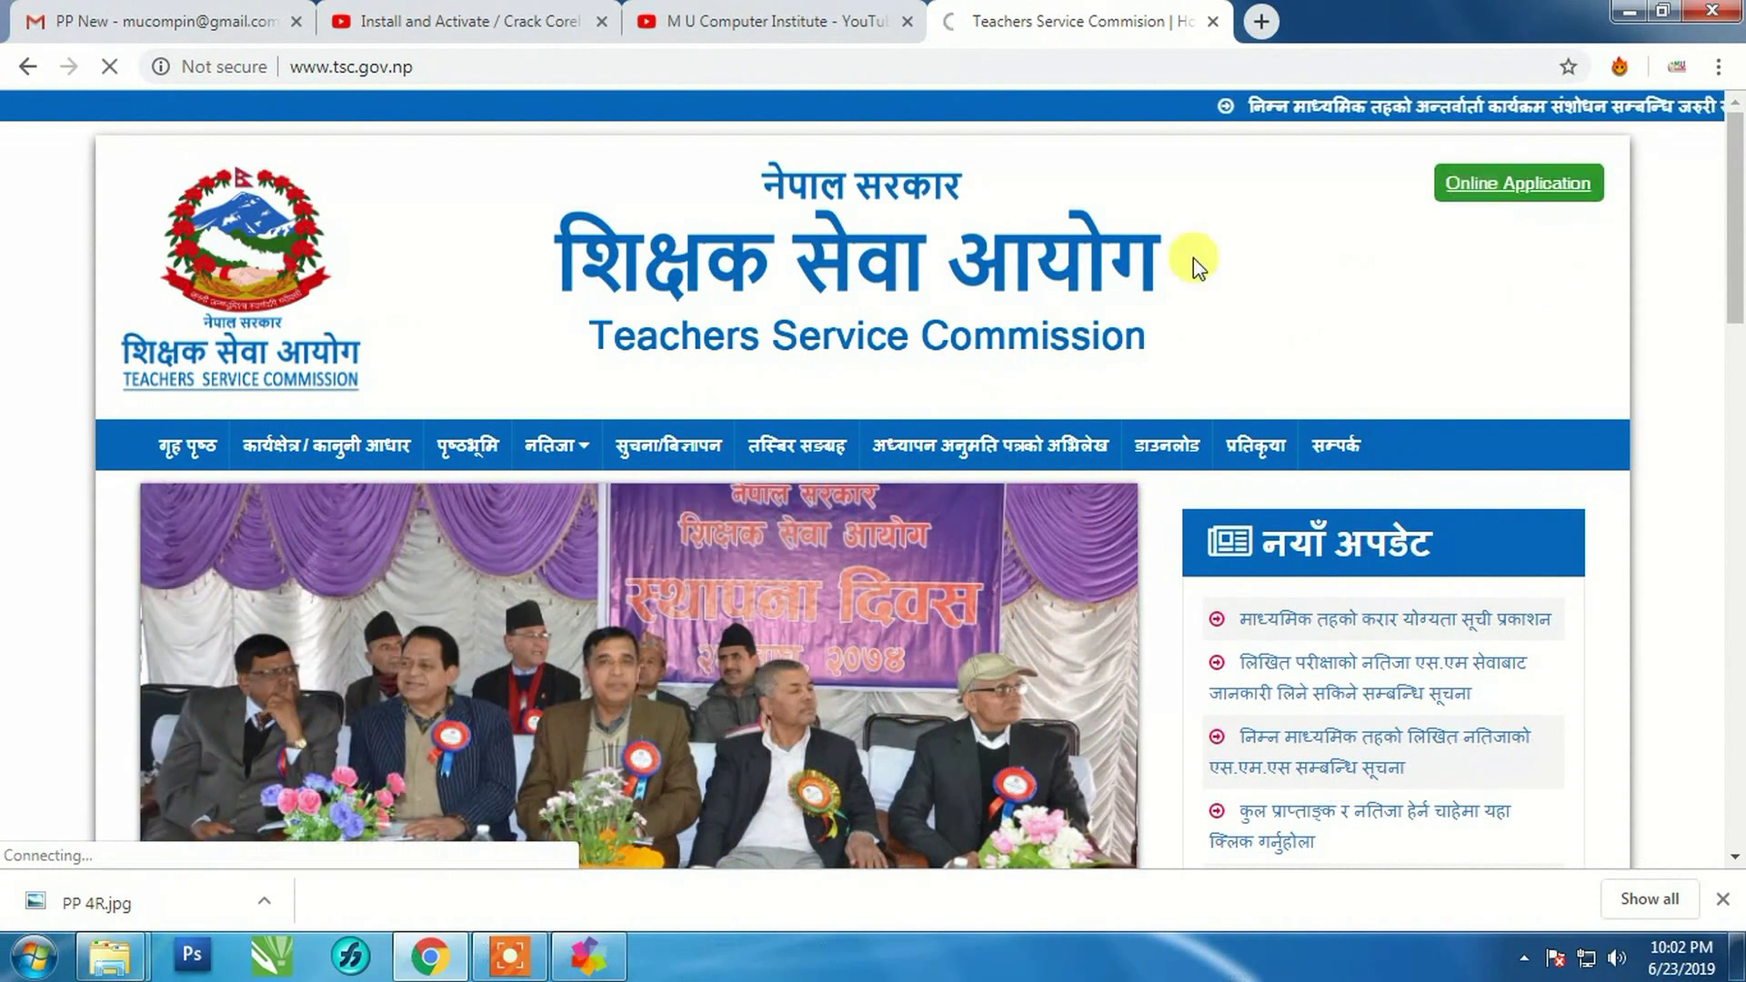
scroll(643, 479, down, 7)
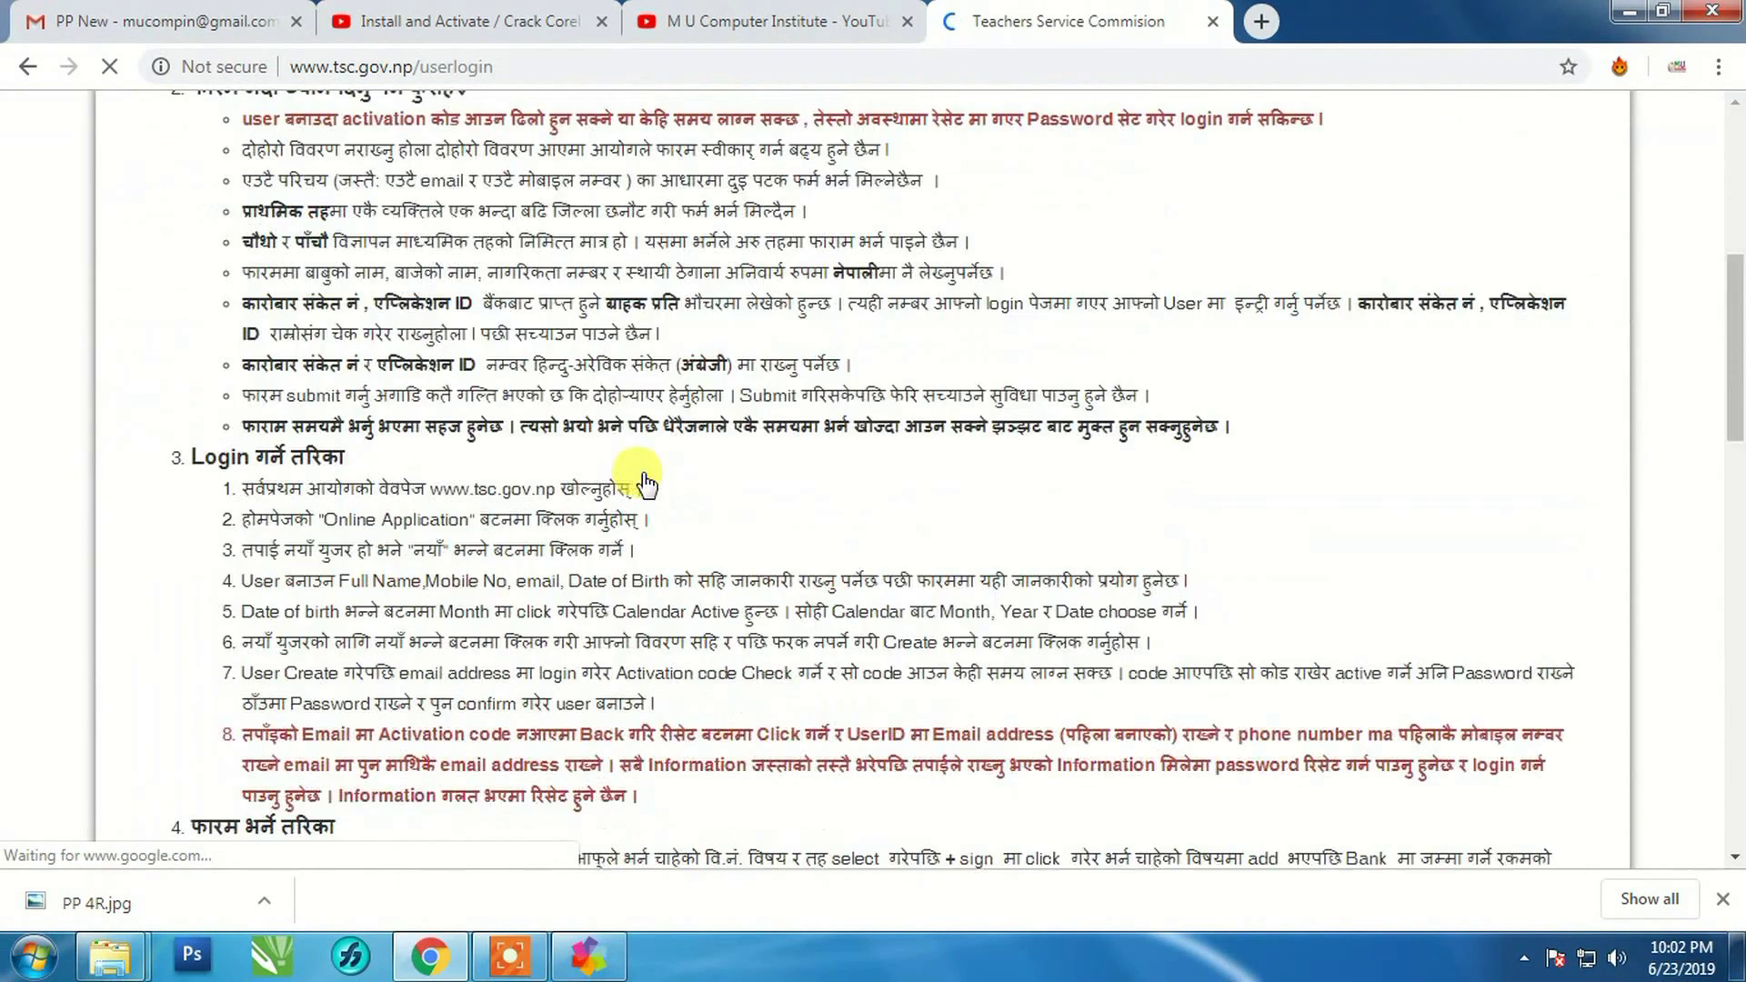
scroll(643, 479, down, 8)
scroll(643, 480, down, 7)
scroll(631, 460, down, 2)
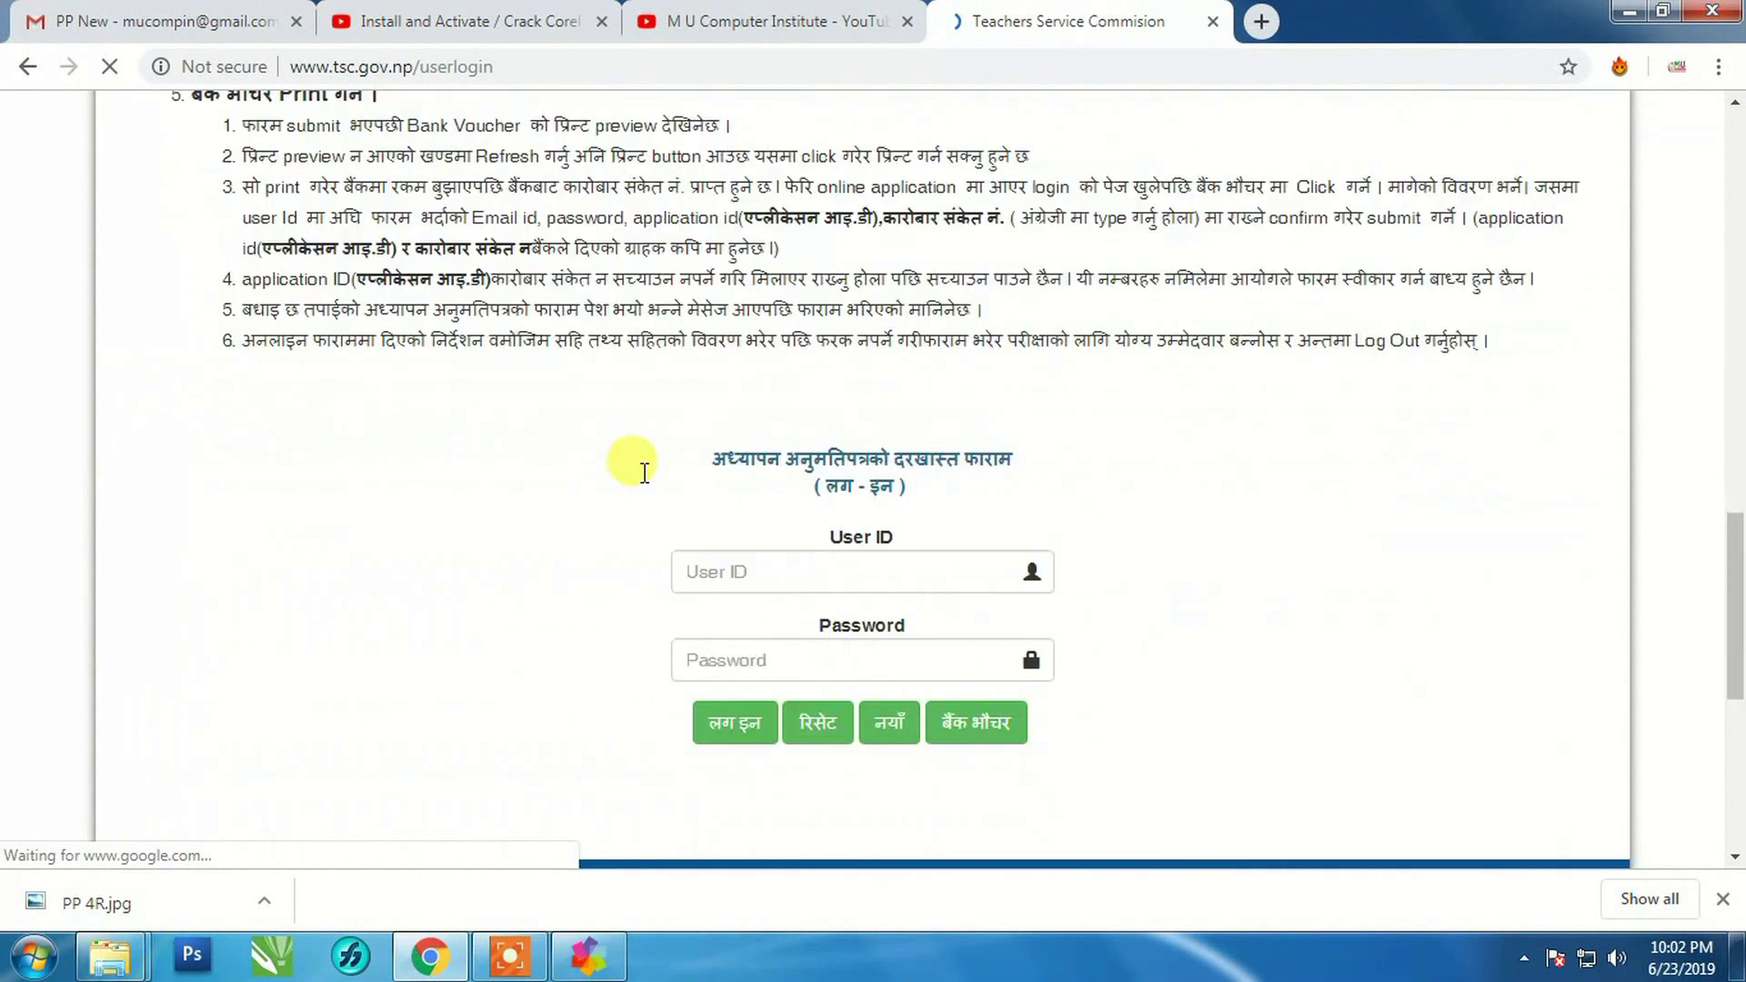
Step: Log in with the saved account's user ID and the account password
click(738, 572)
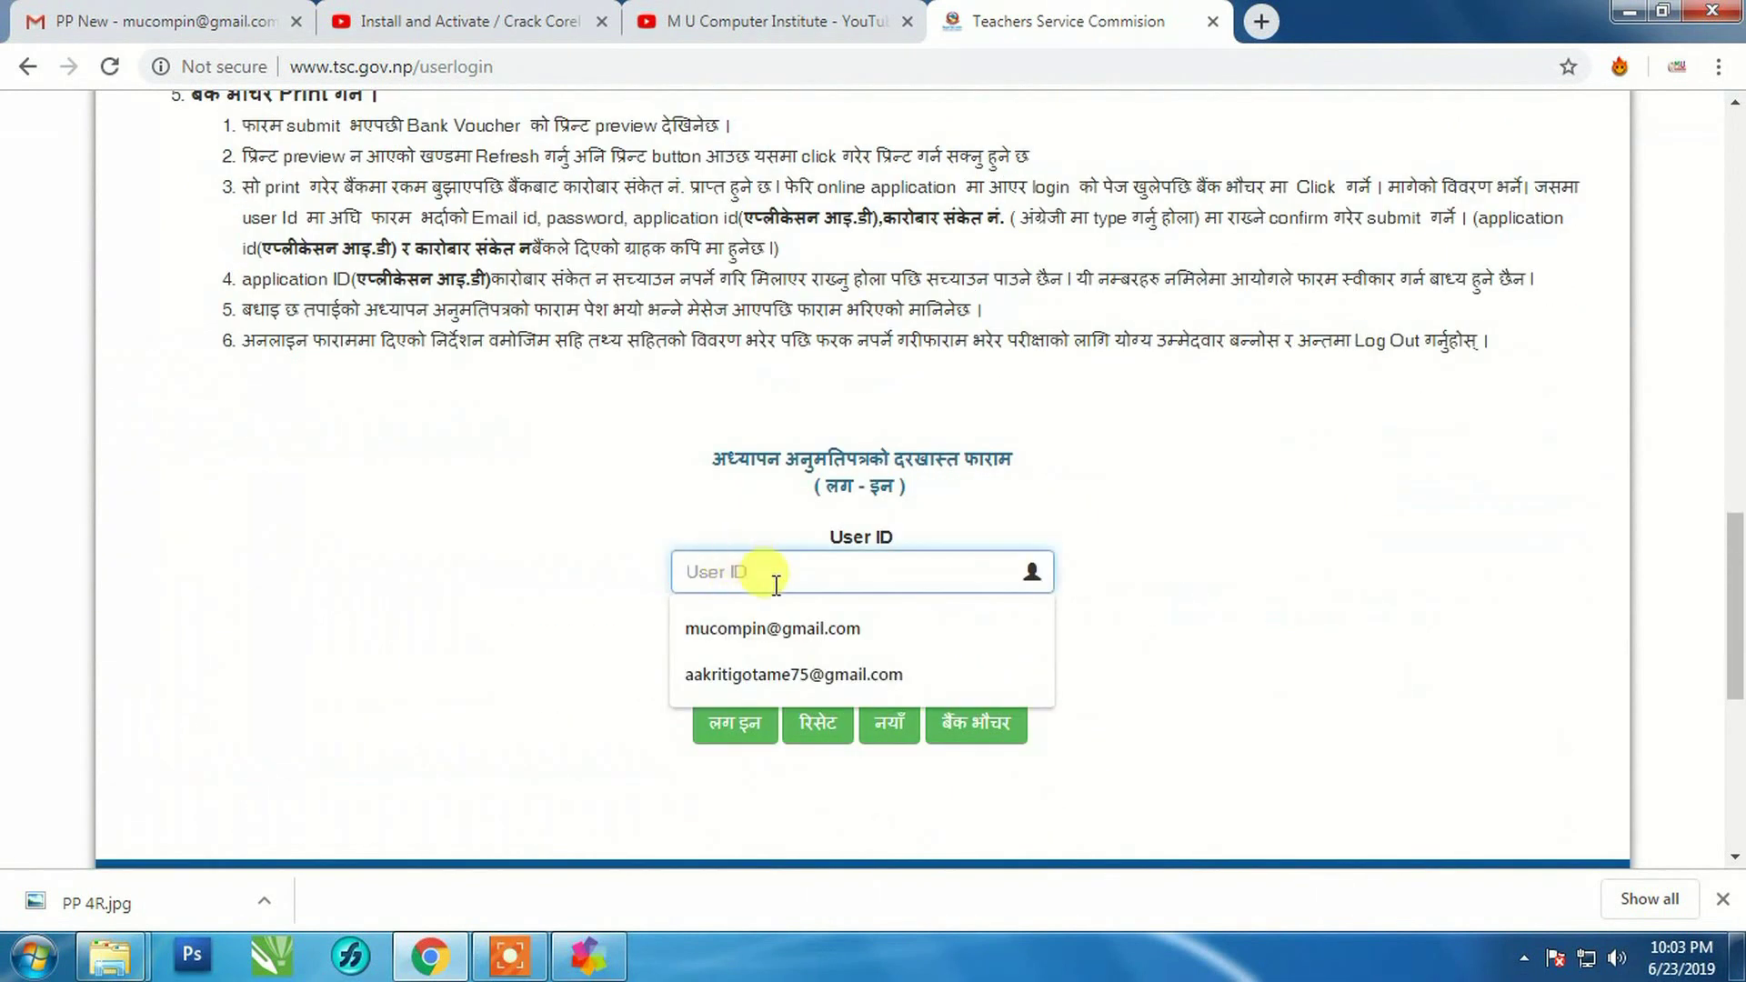
click(788, 624)
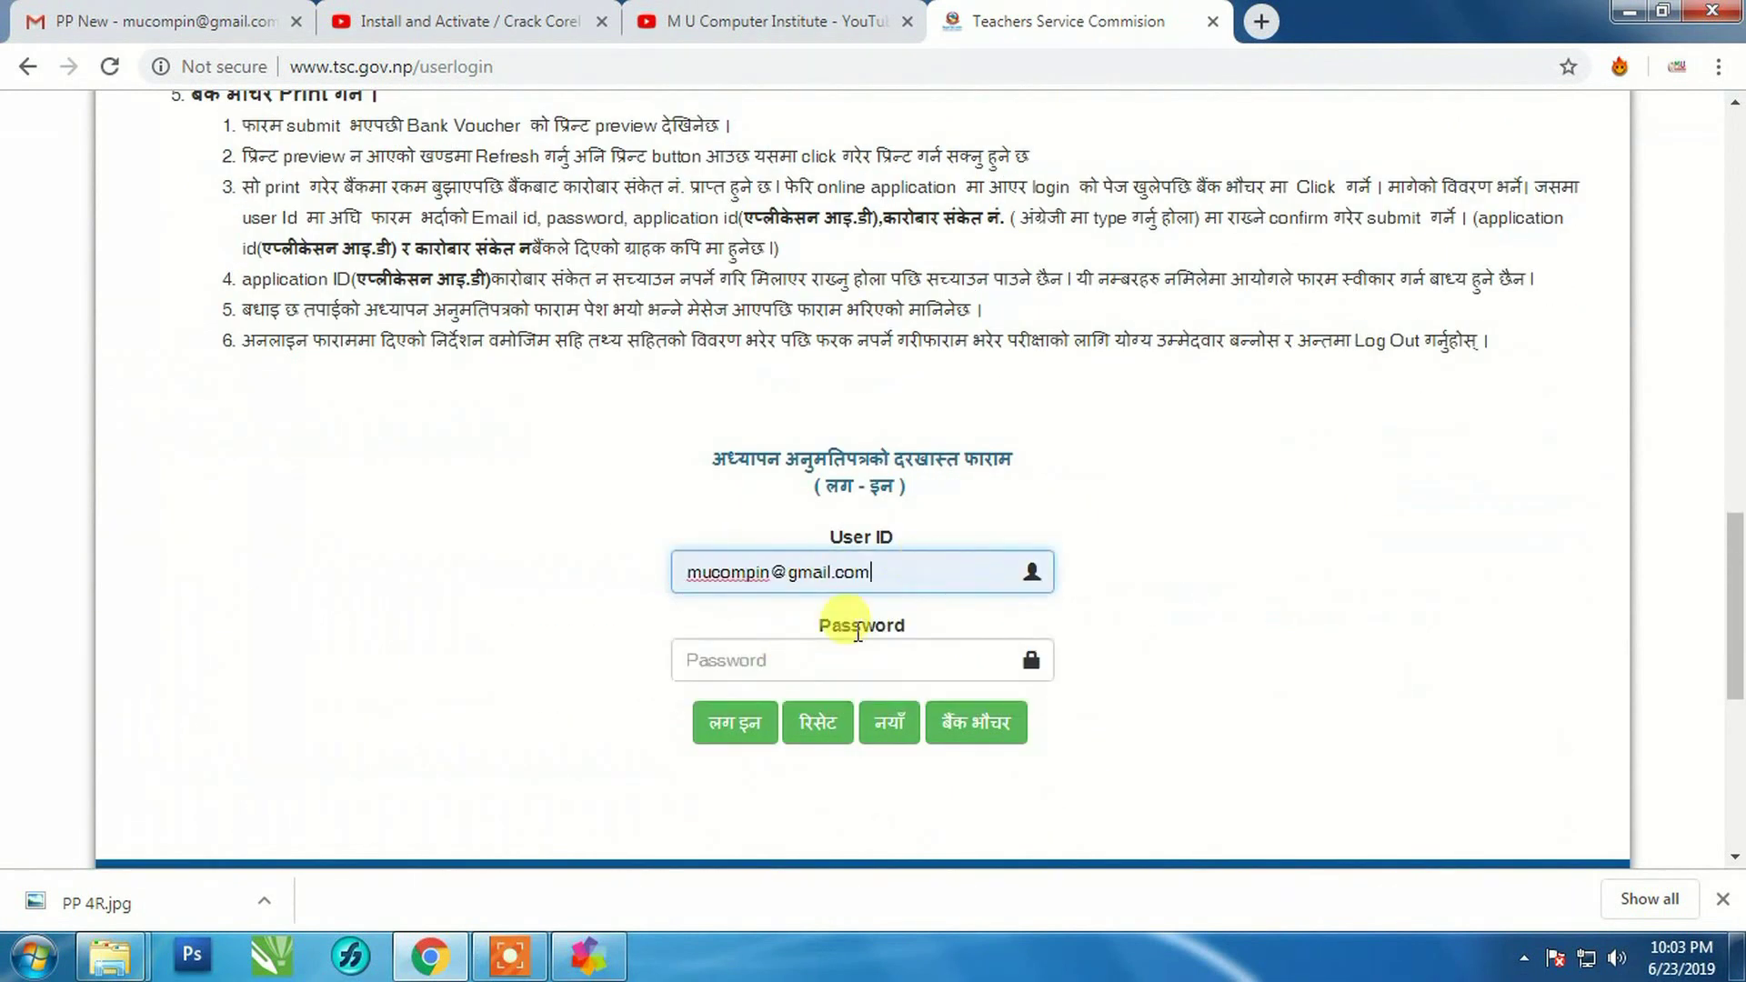
click(807, 659)
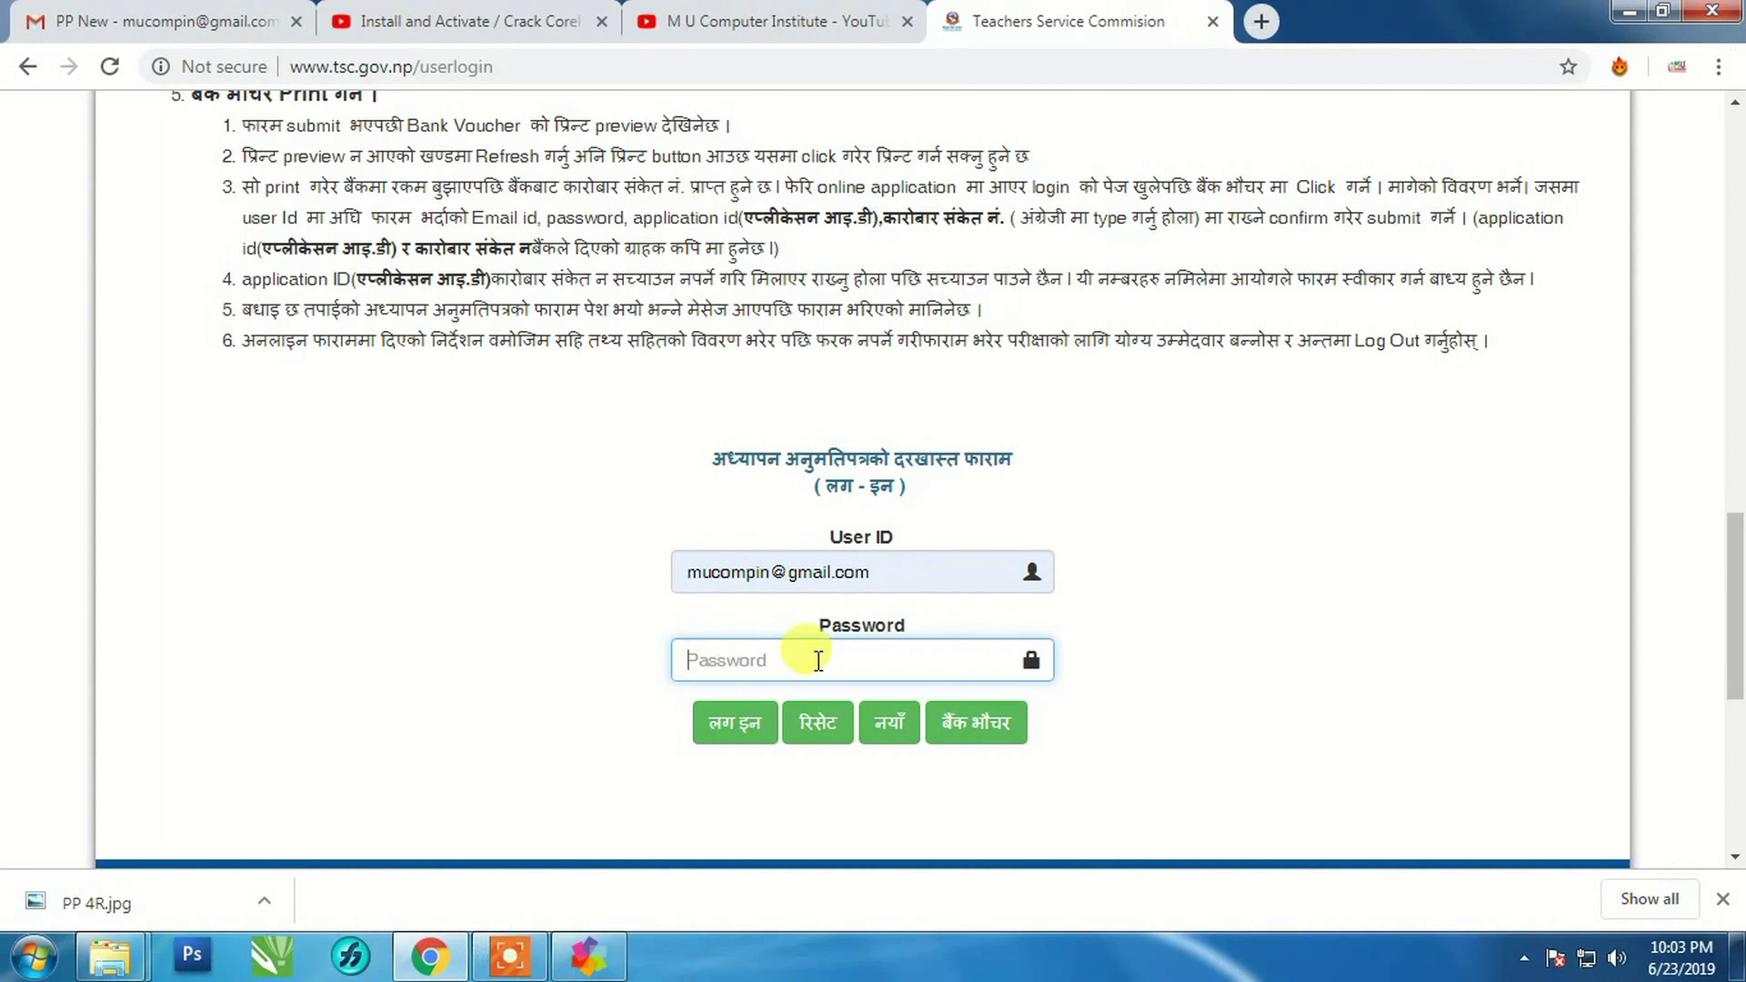
text(••••)
text(•••••)
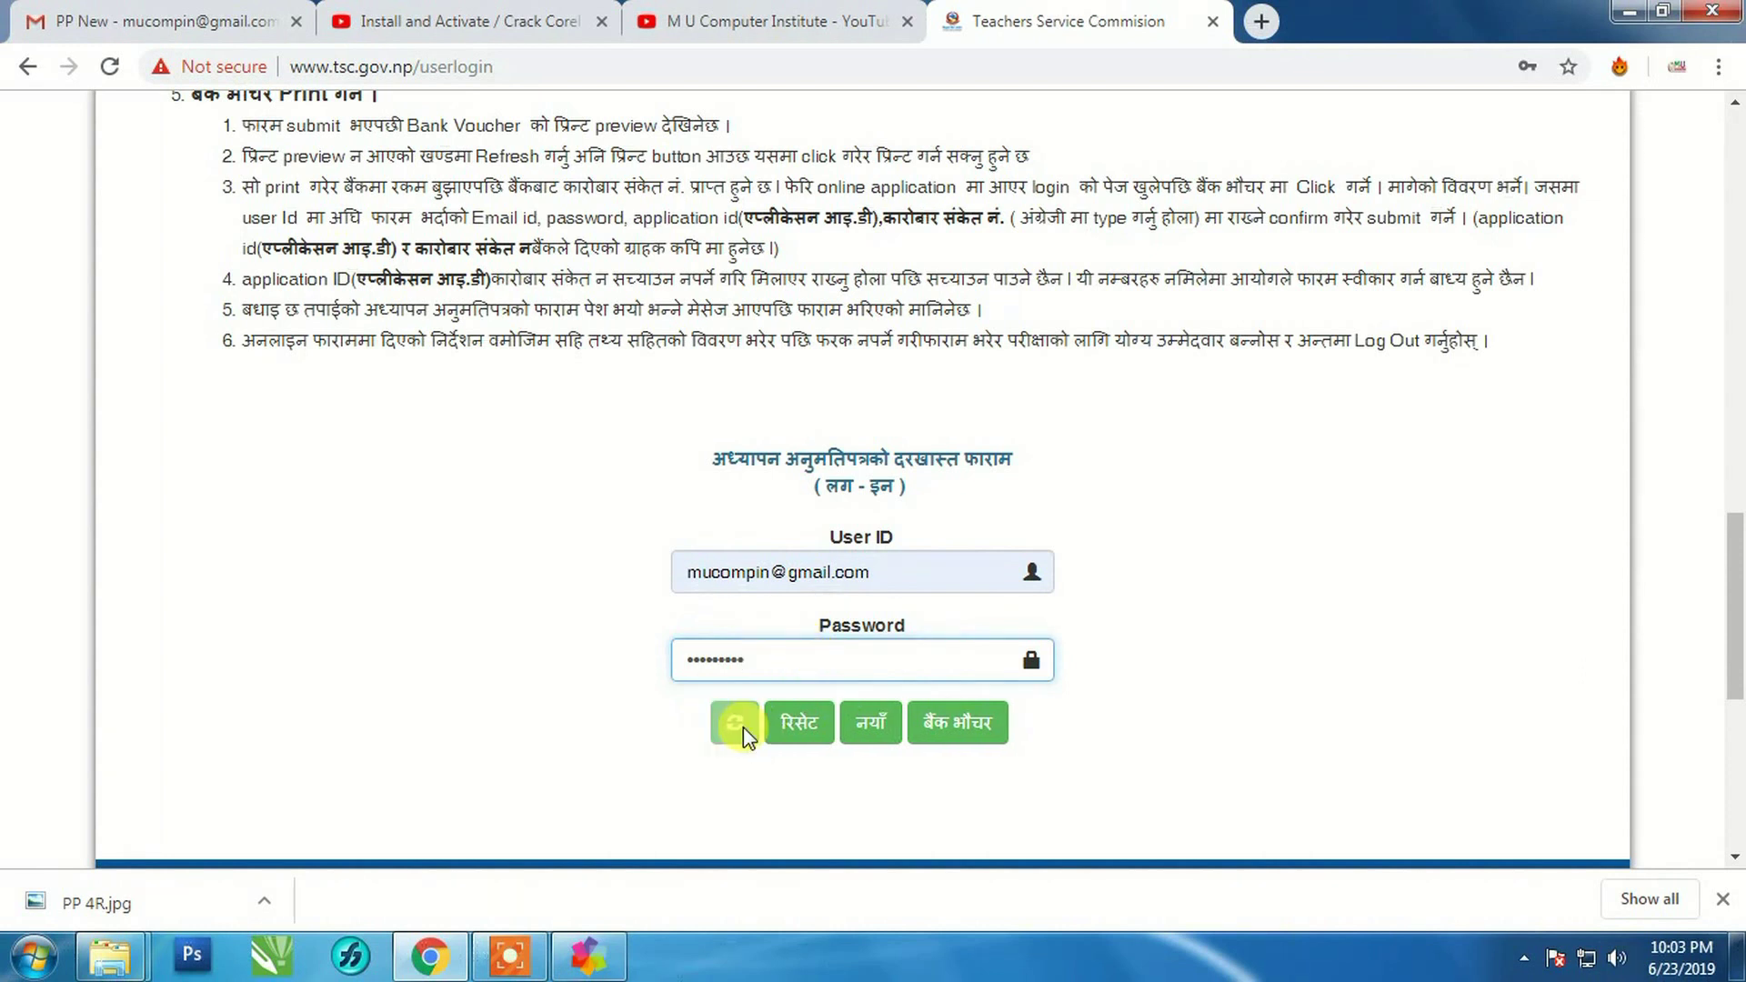
click(740, 727)
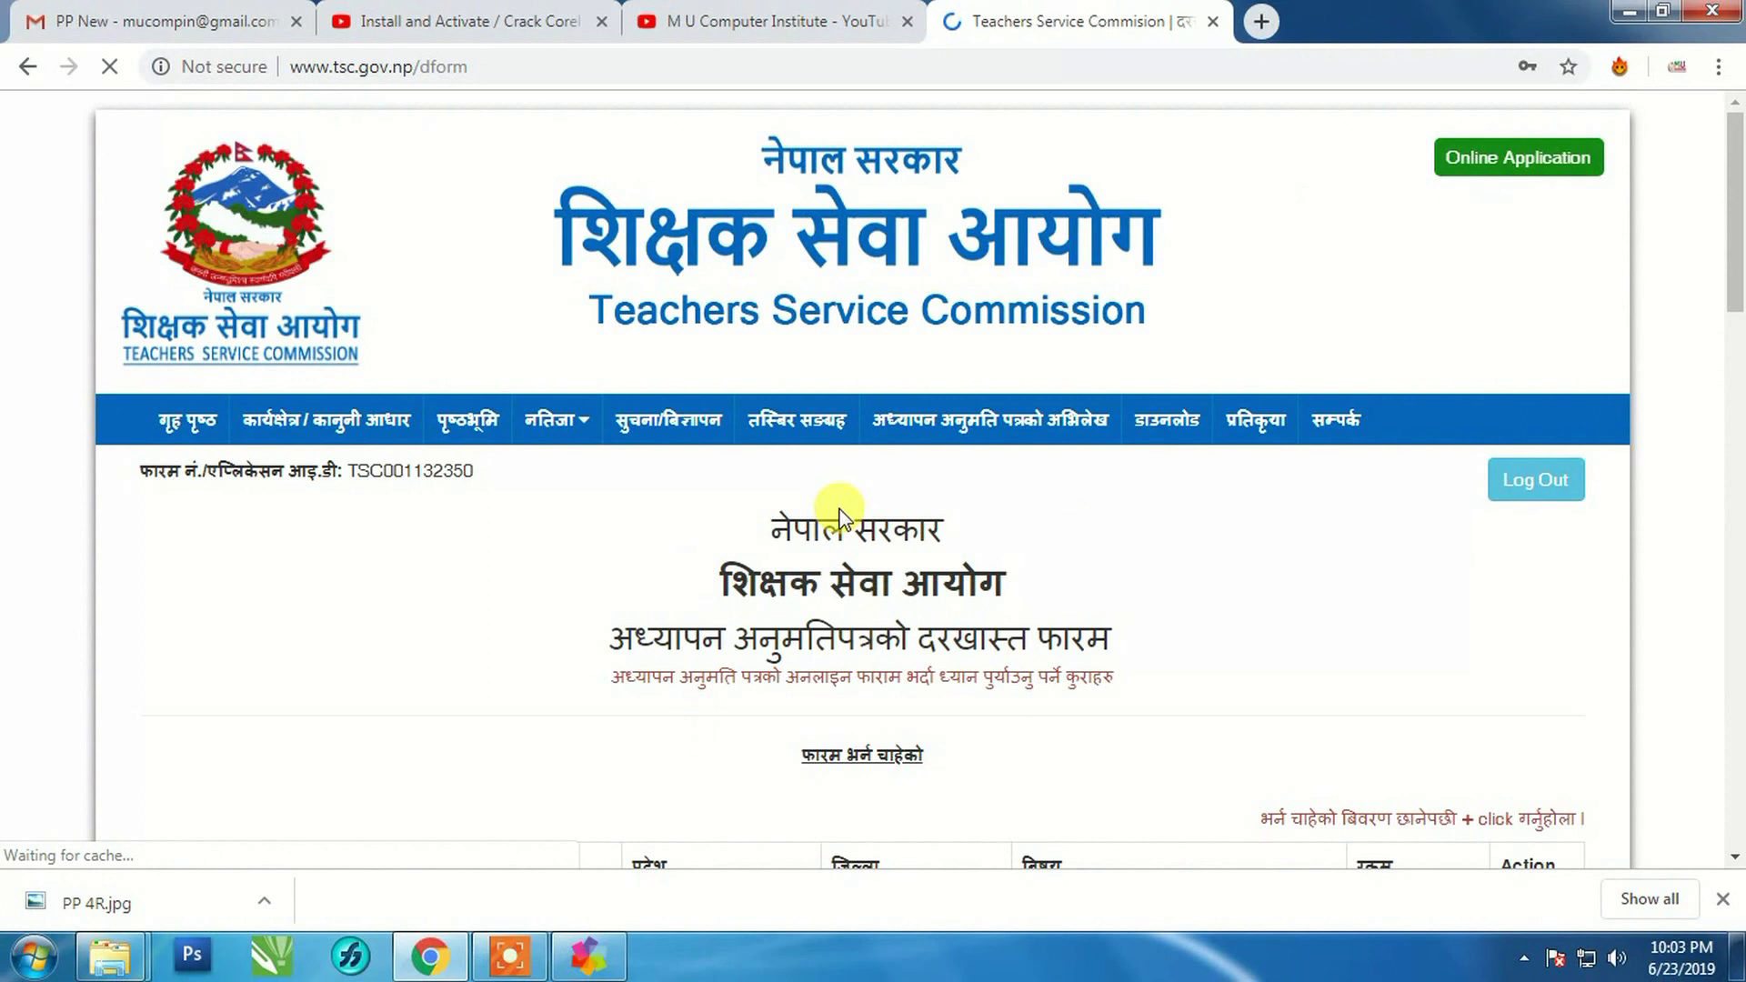
Step: Decline saving the password and scroll to the advertisement 32/2075/076 fee table
click(1533, 288)
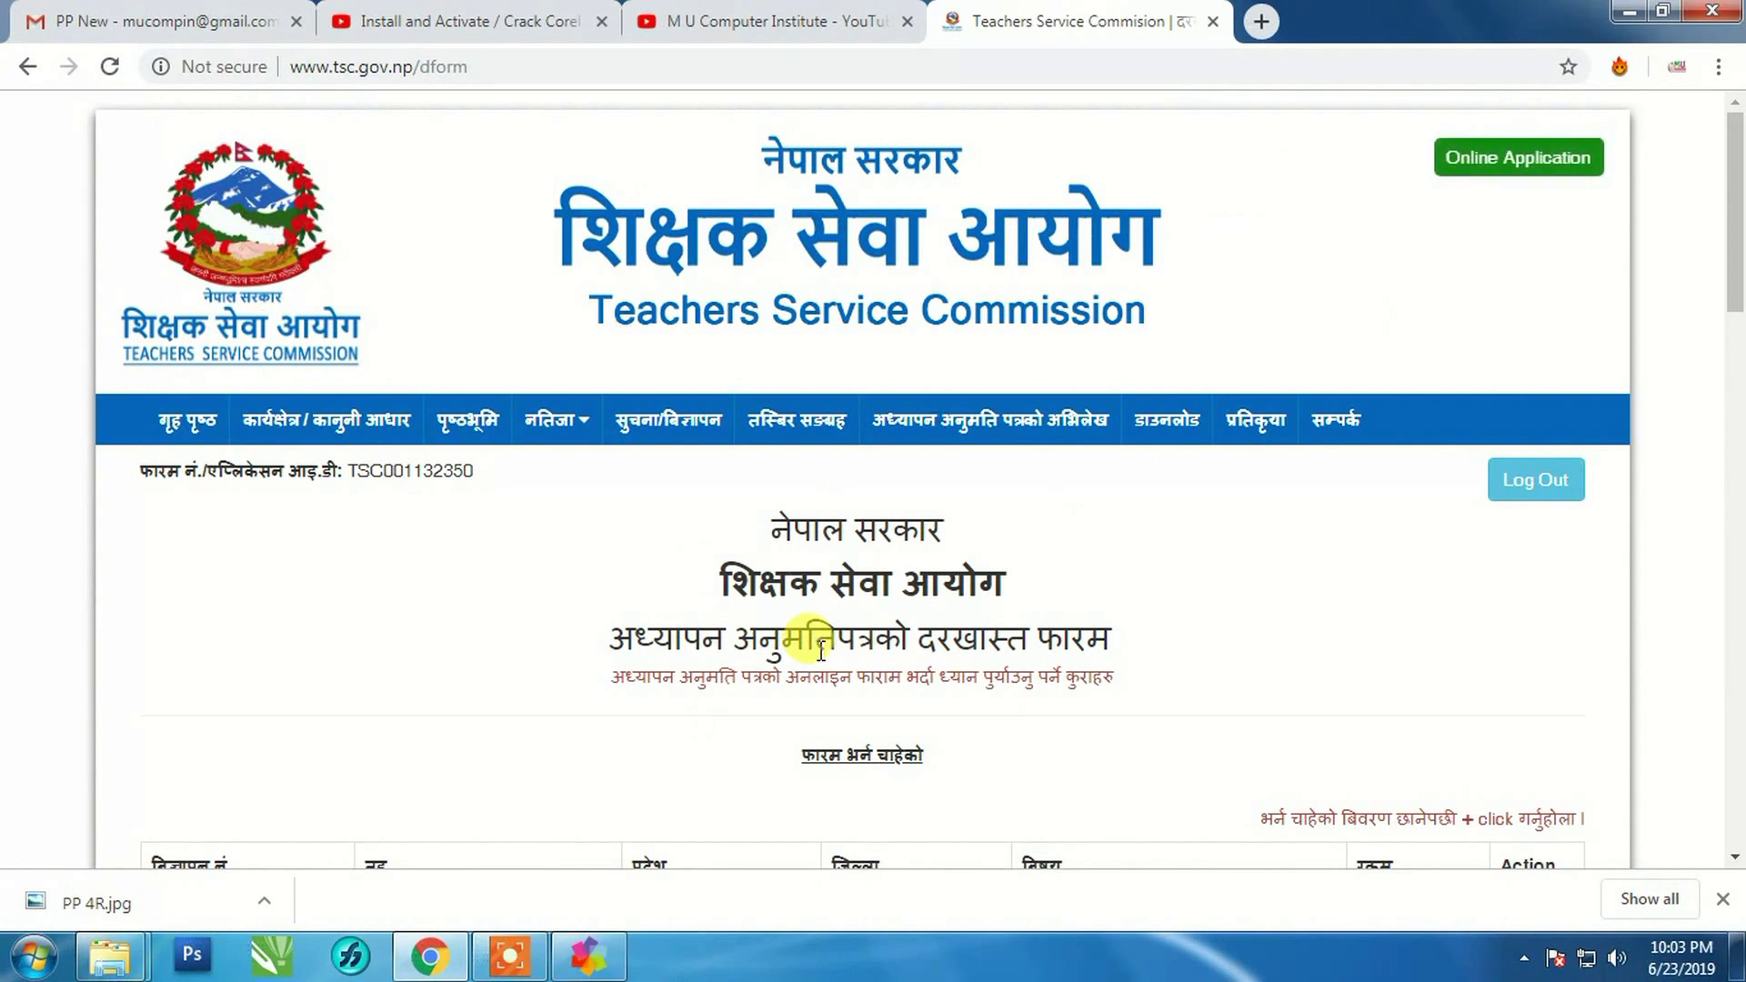
scroll(910, 619, down, 1)
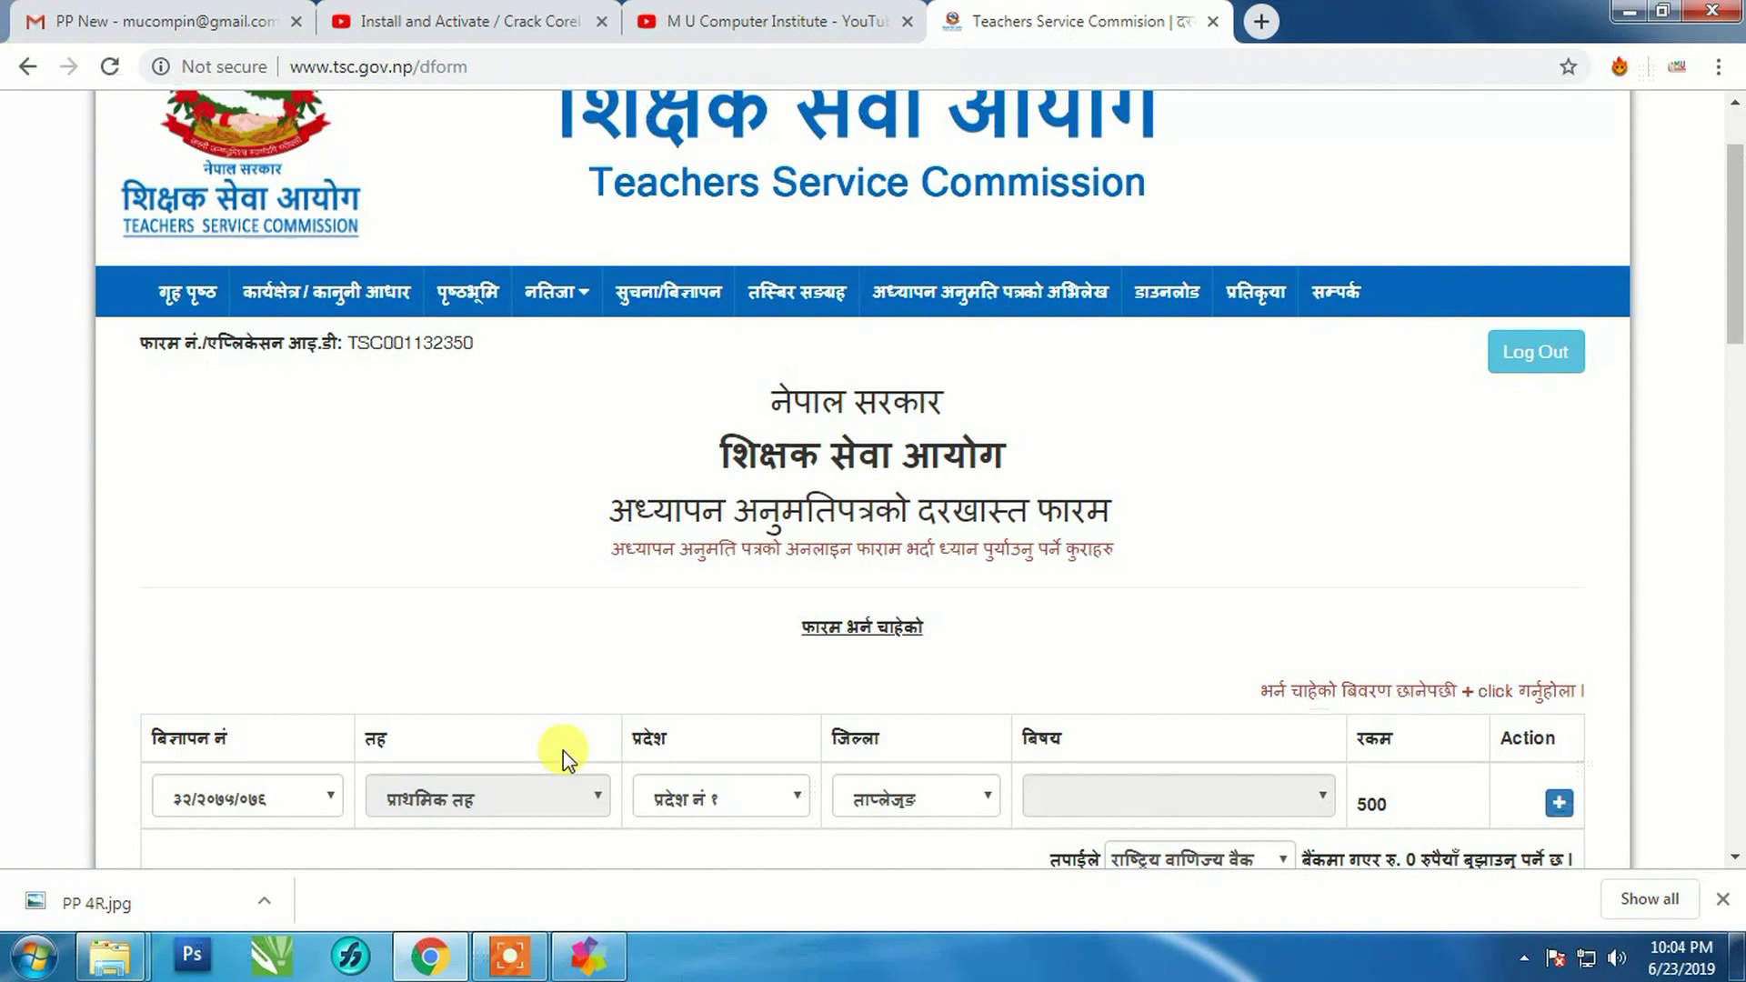
click(329, 793)
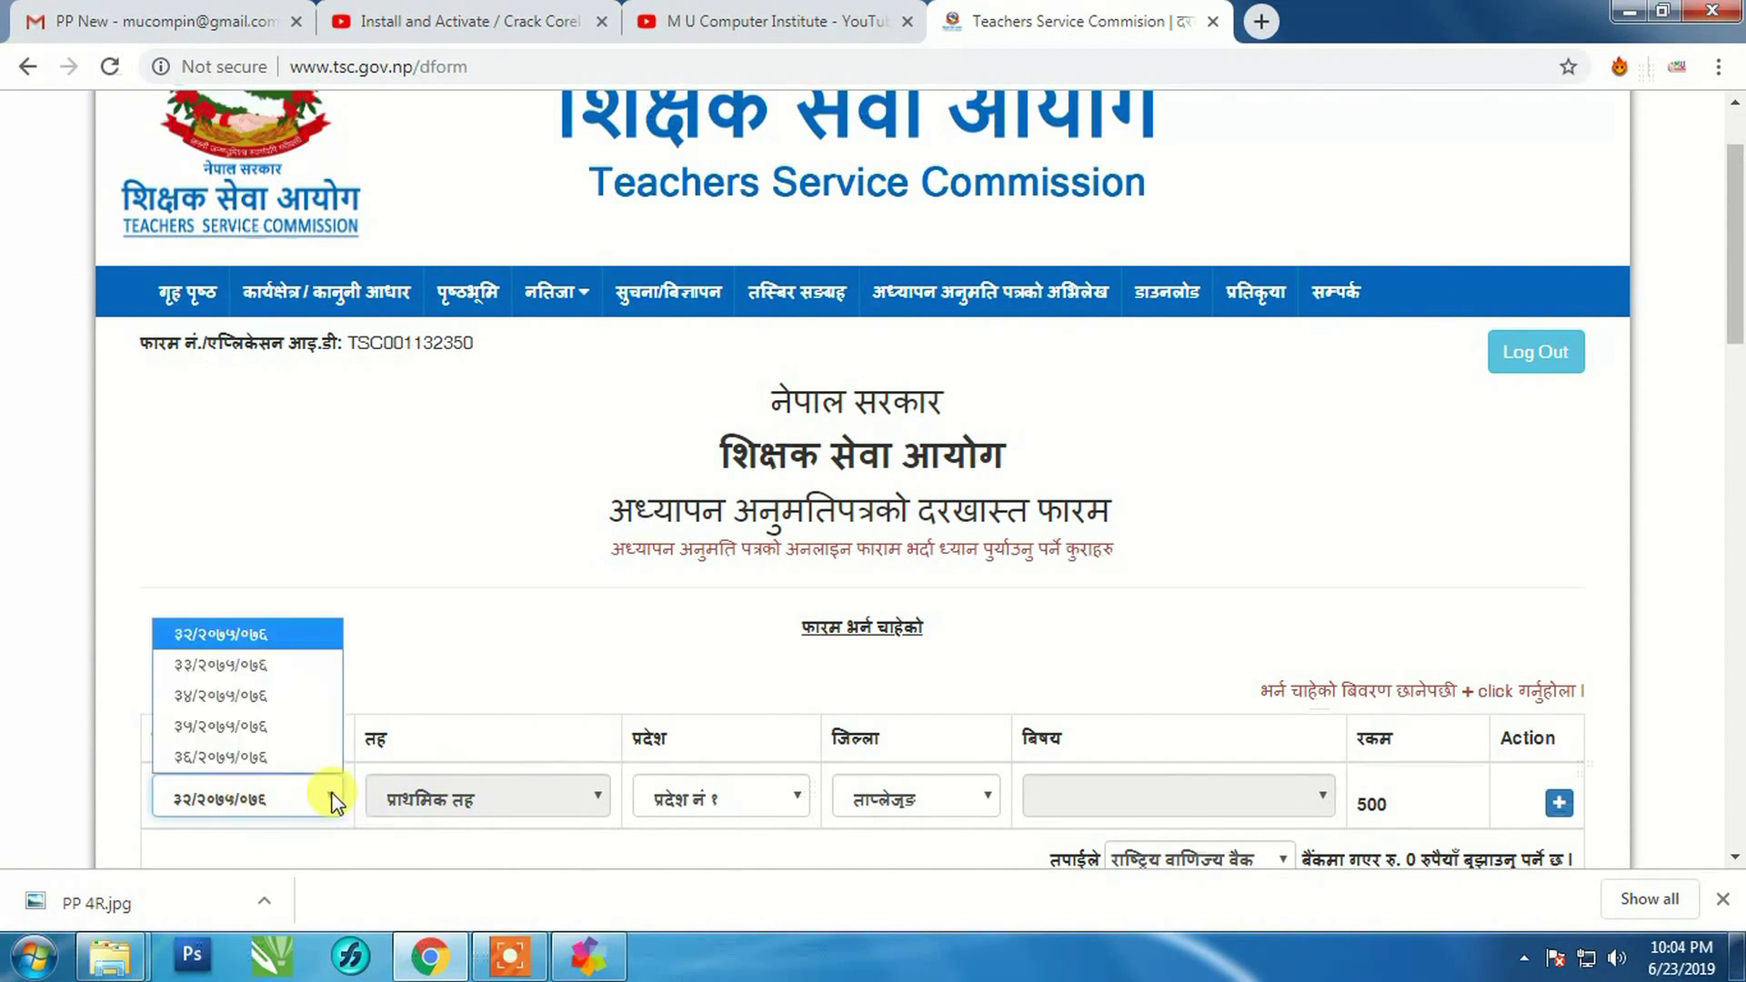
click(224, 640)
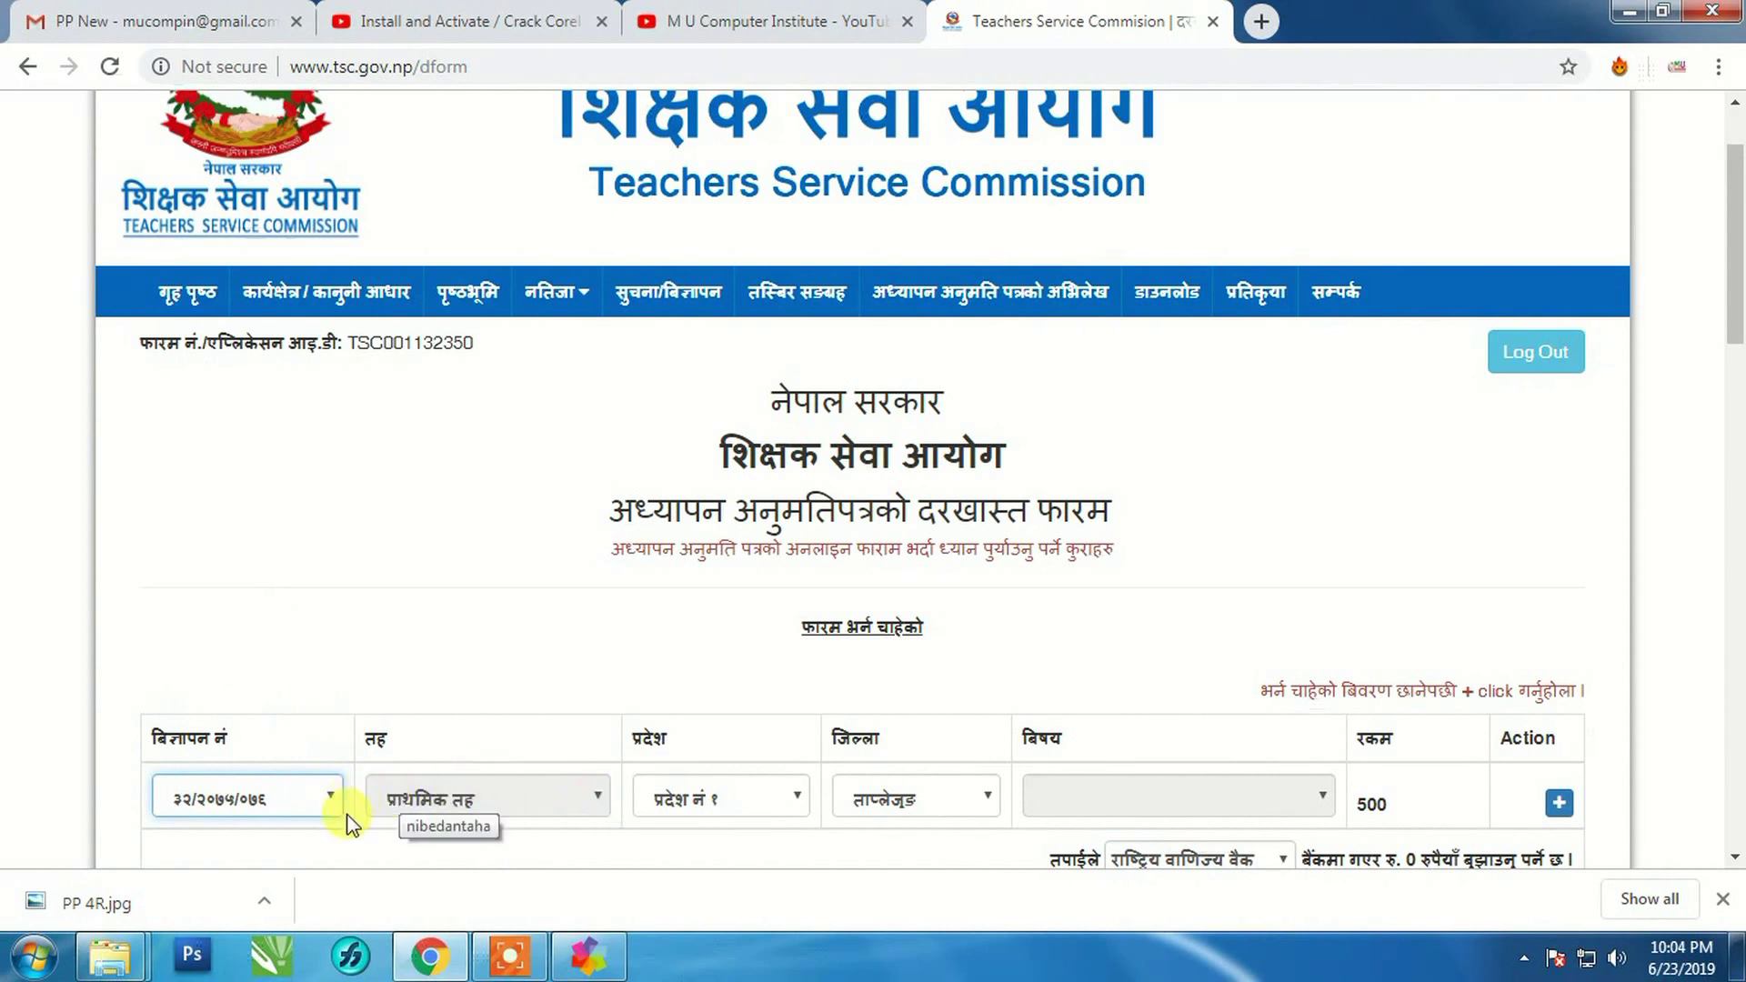
click(330, 797)
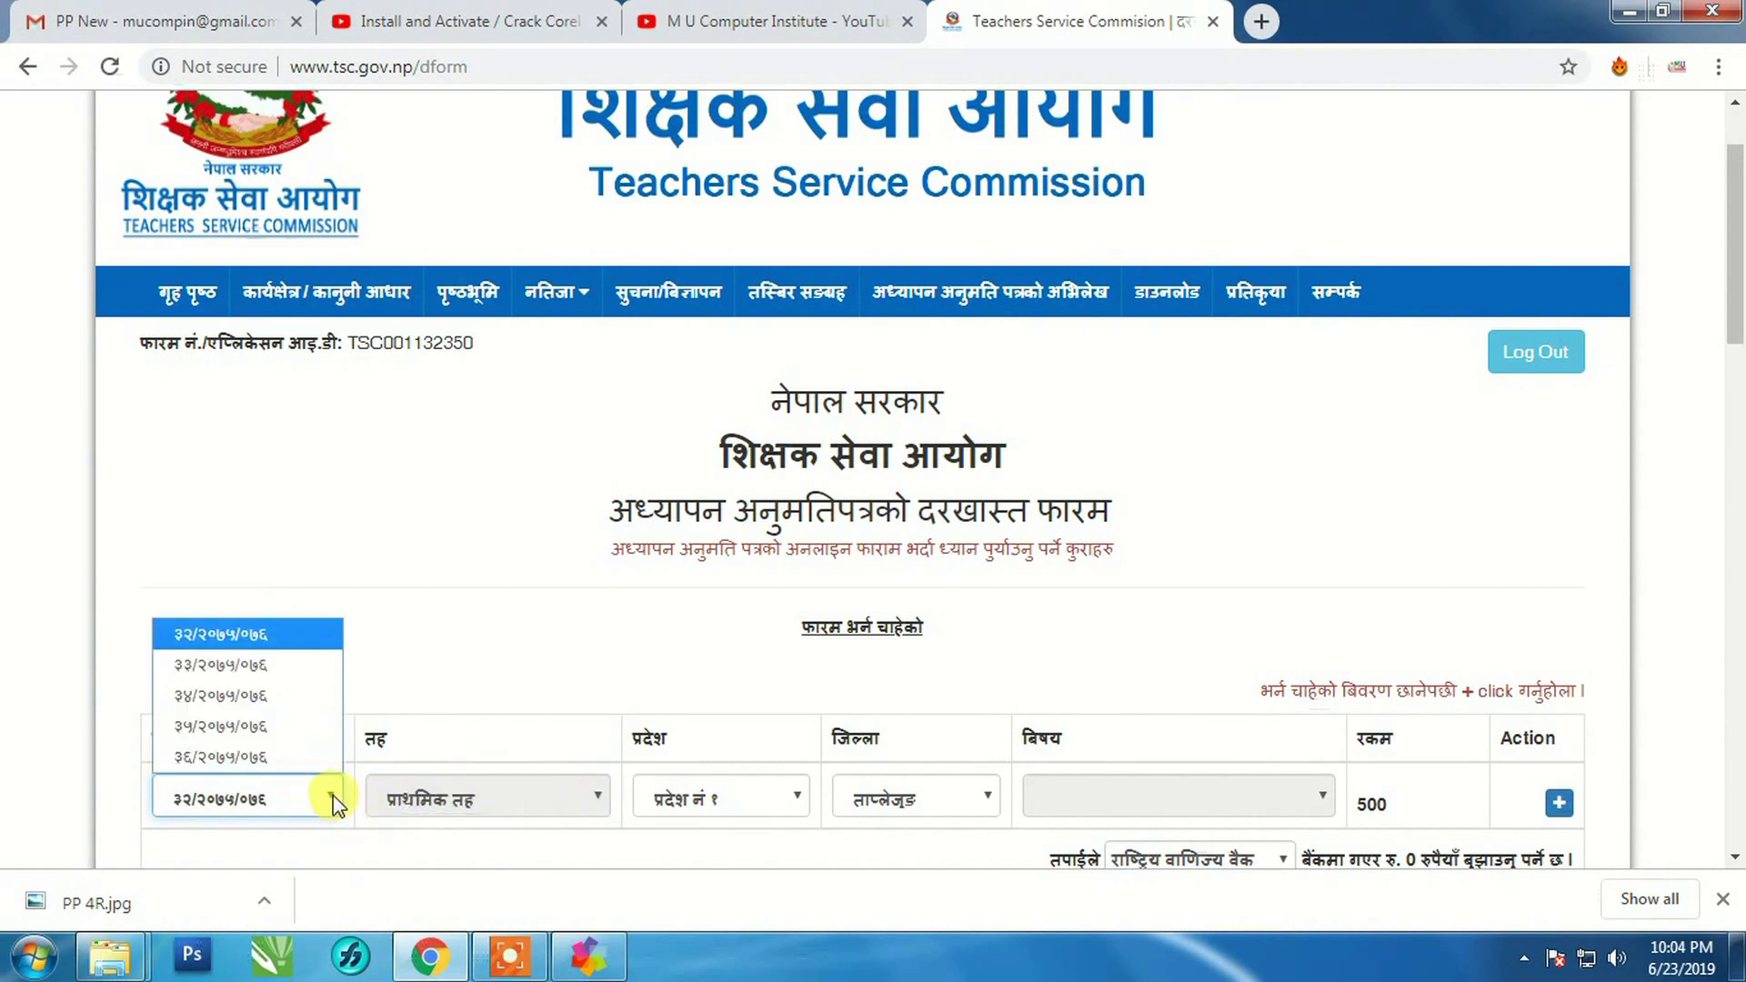
click(207, 669)
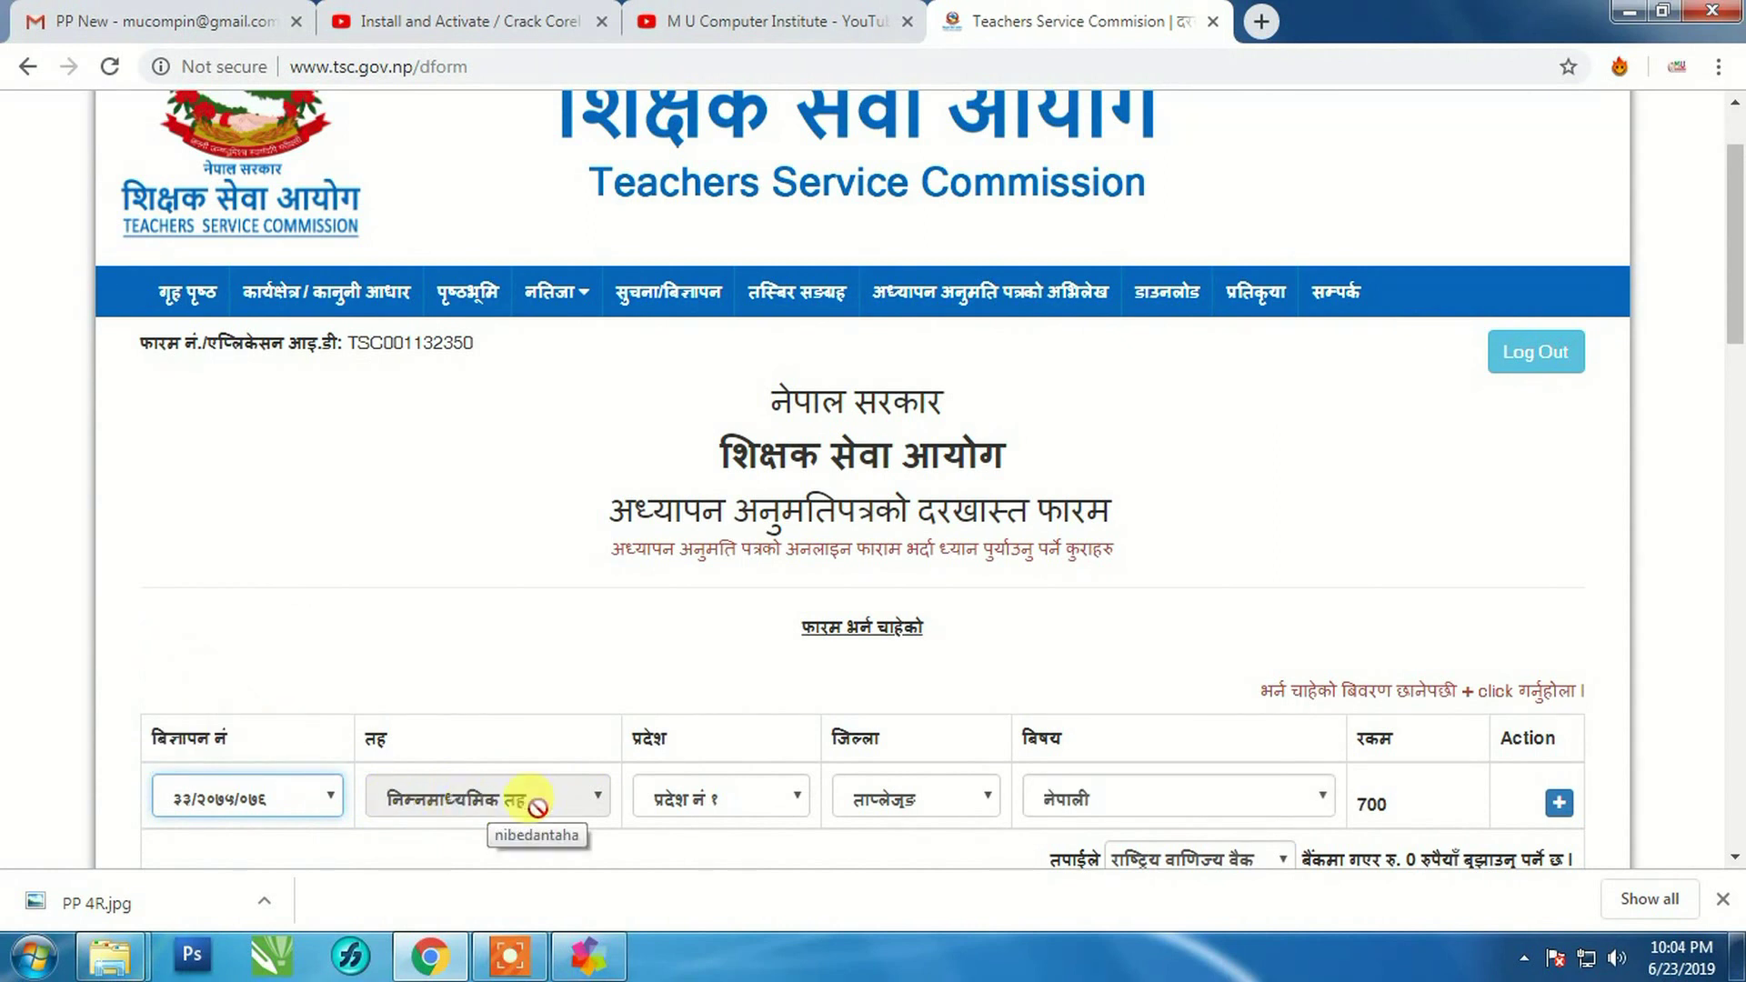
click(330, 799)
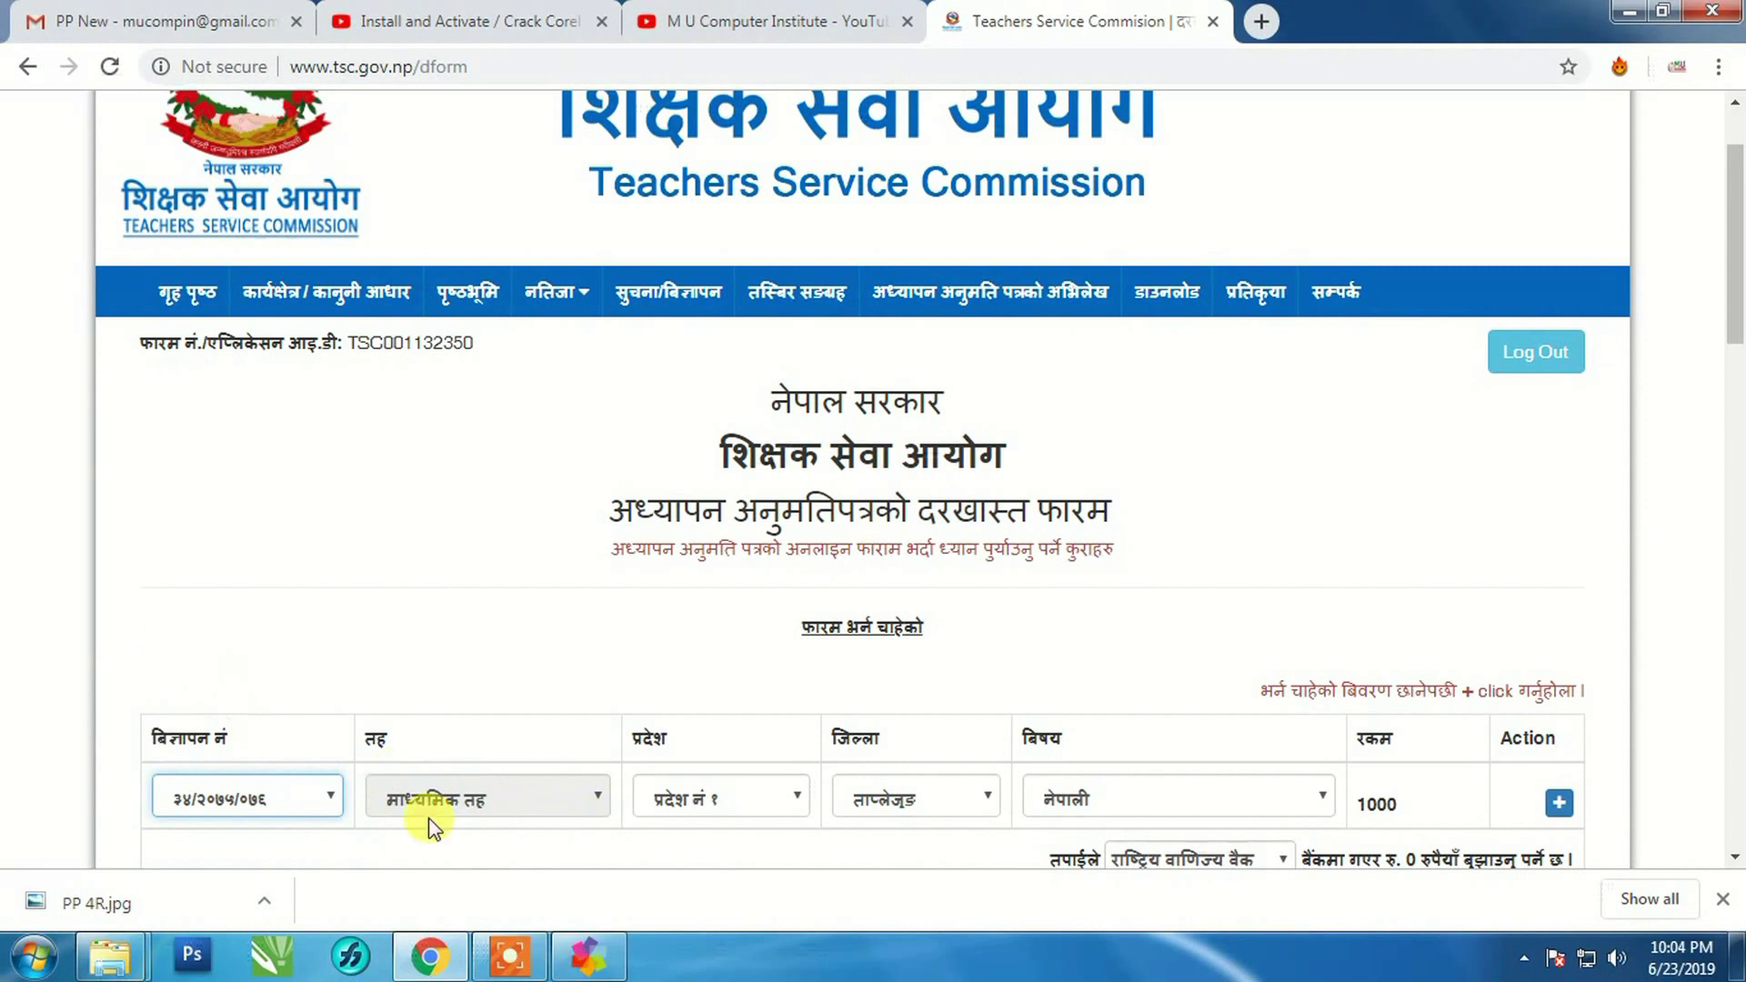
click(331, 796)
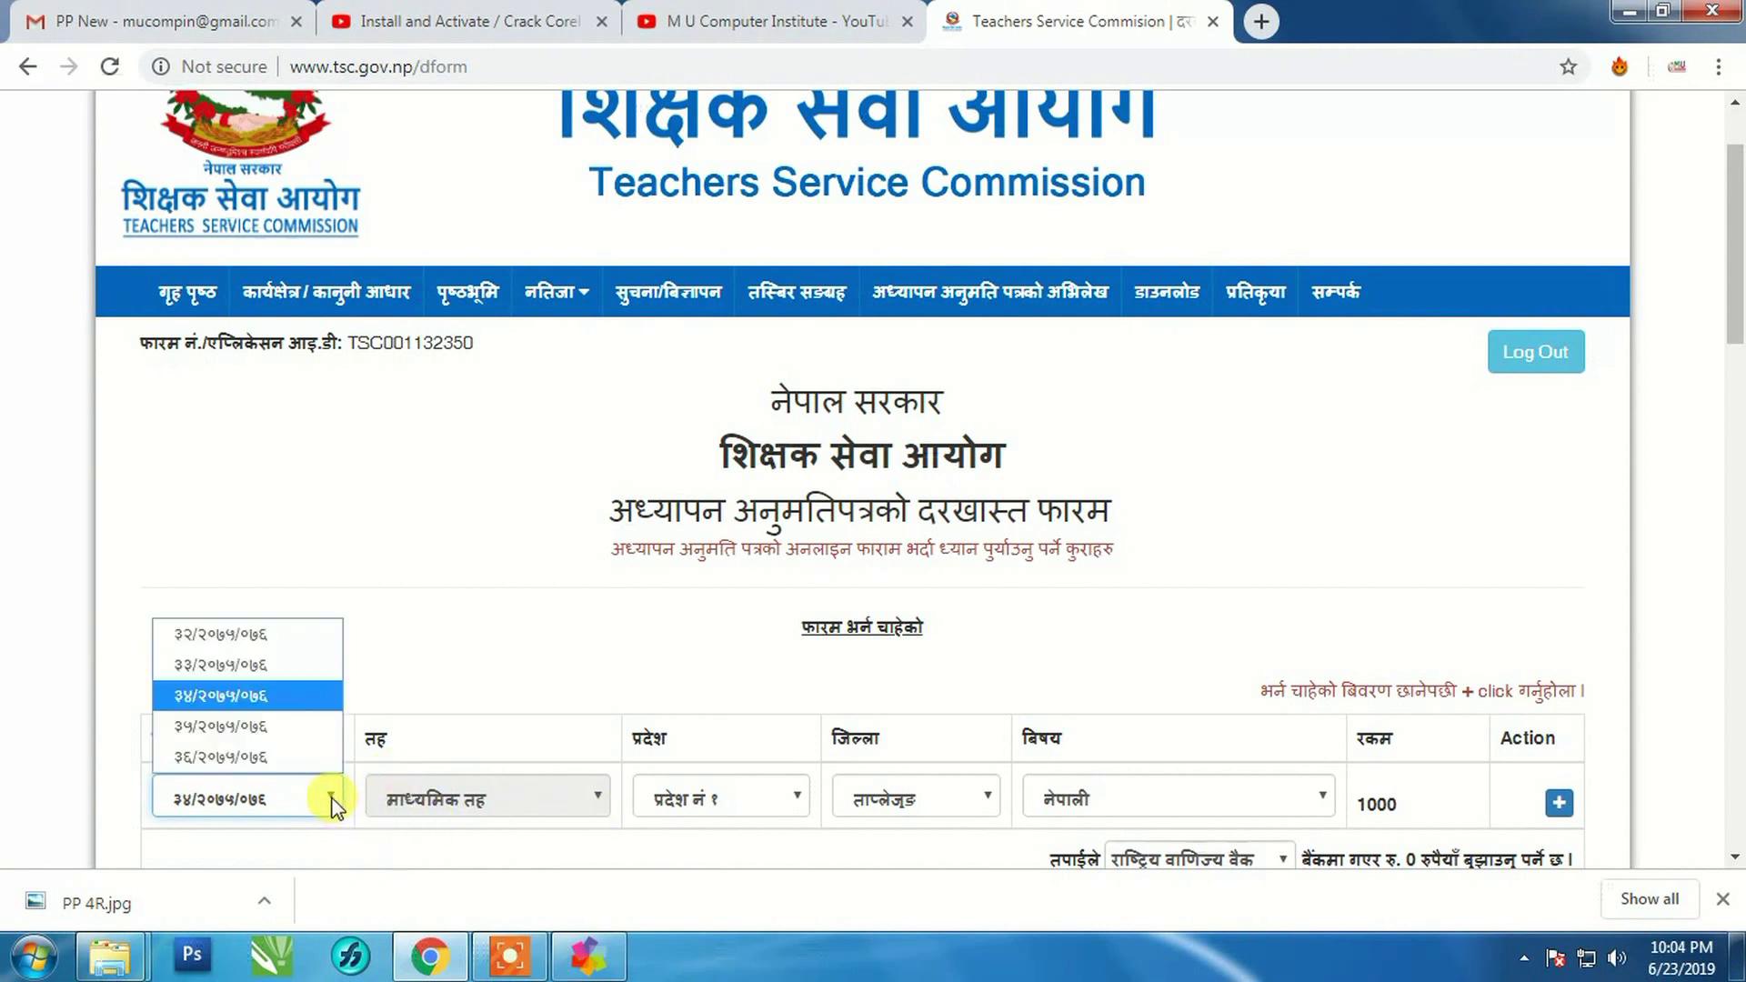
click(259, 733)
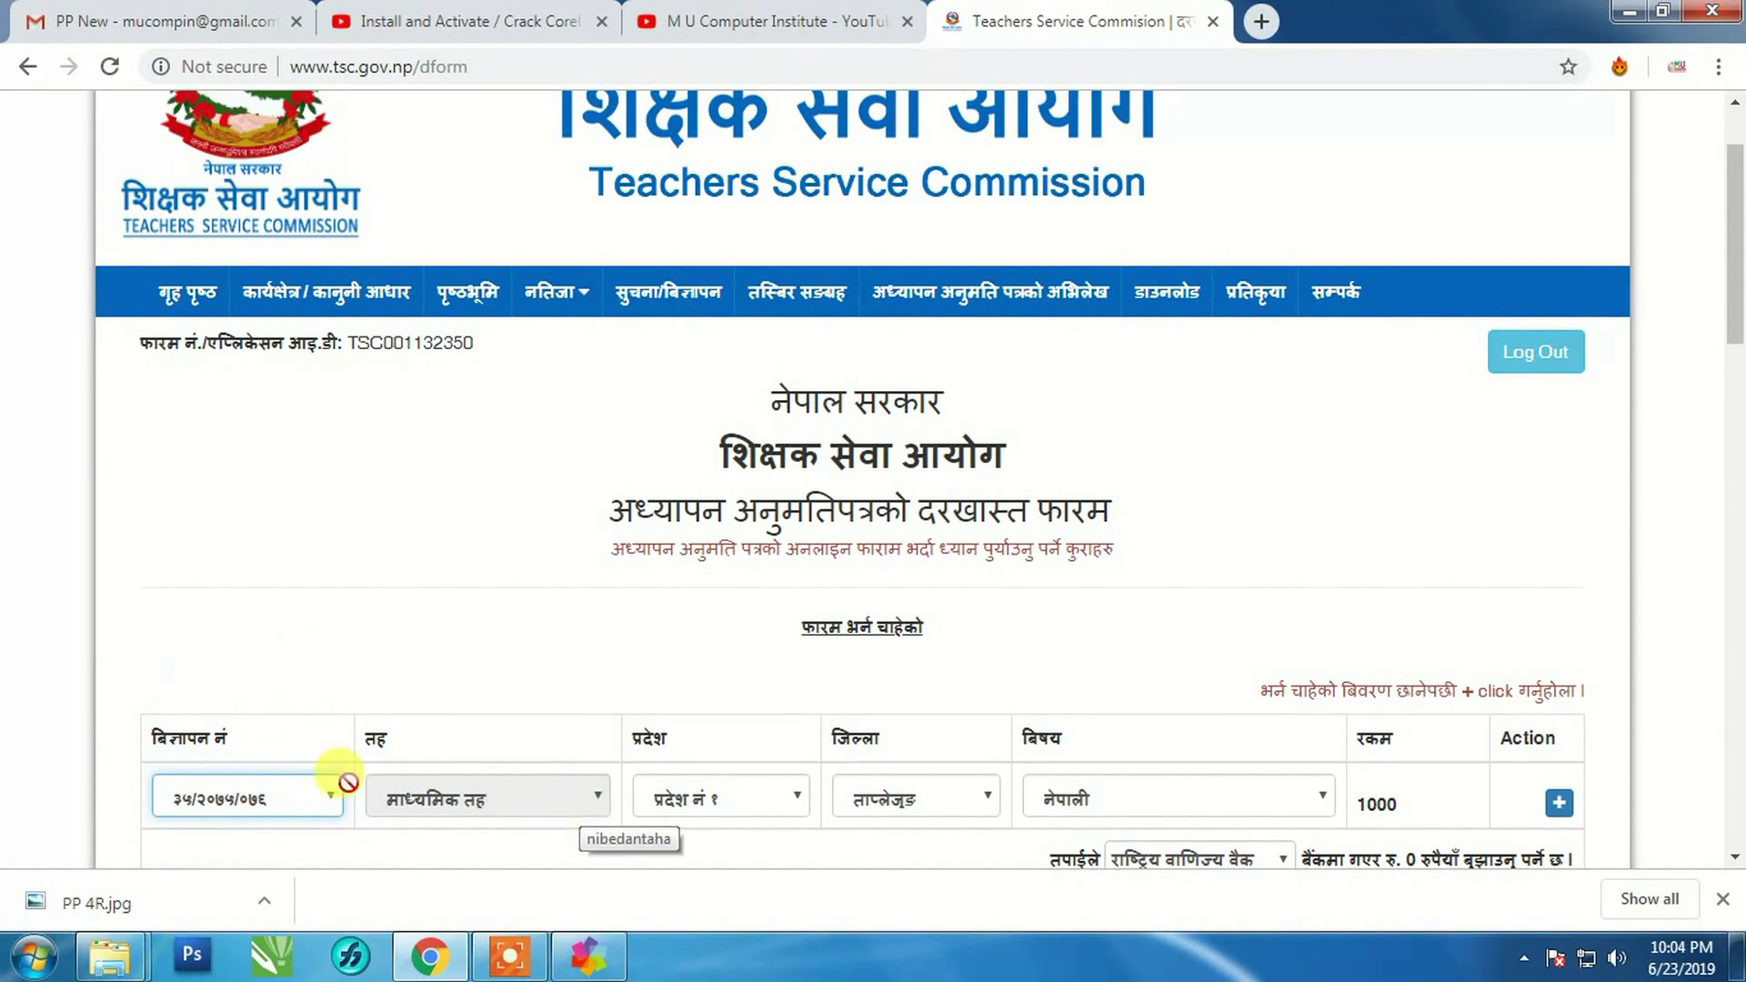
click(309, 796)
click(214, 759)
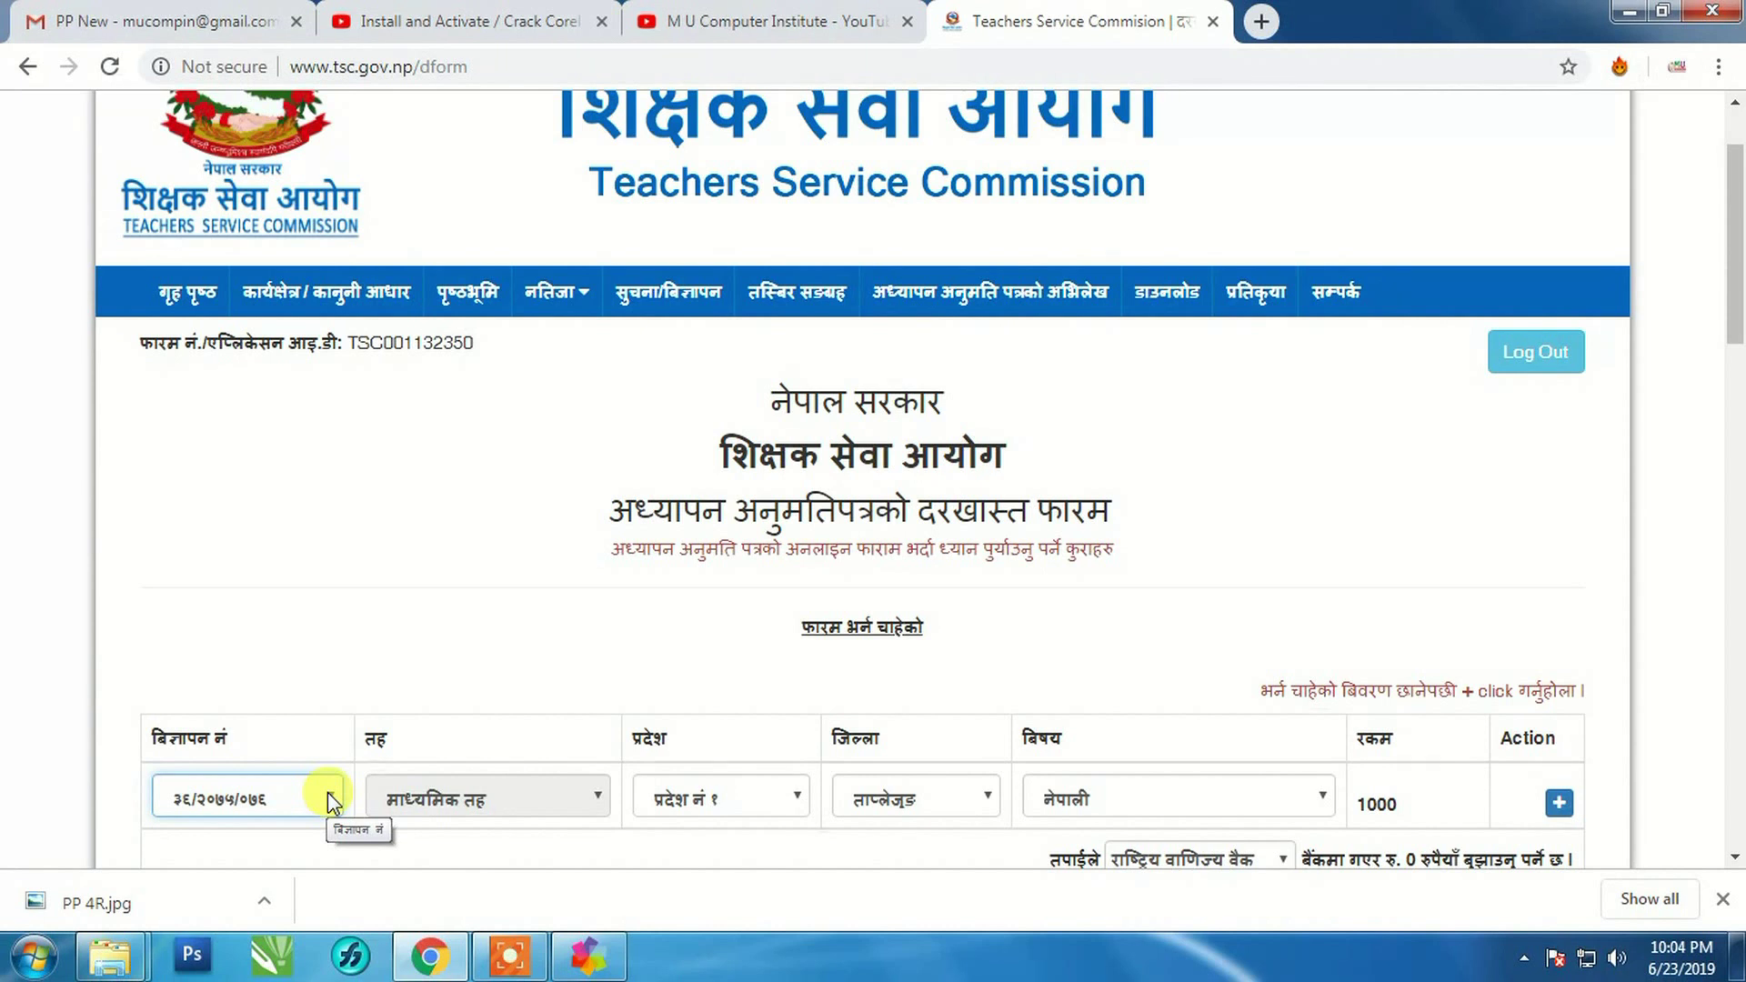
click(328, 793)
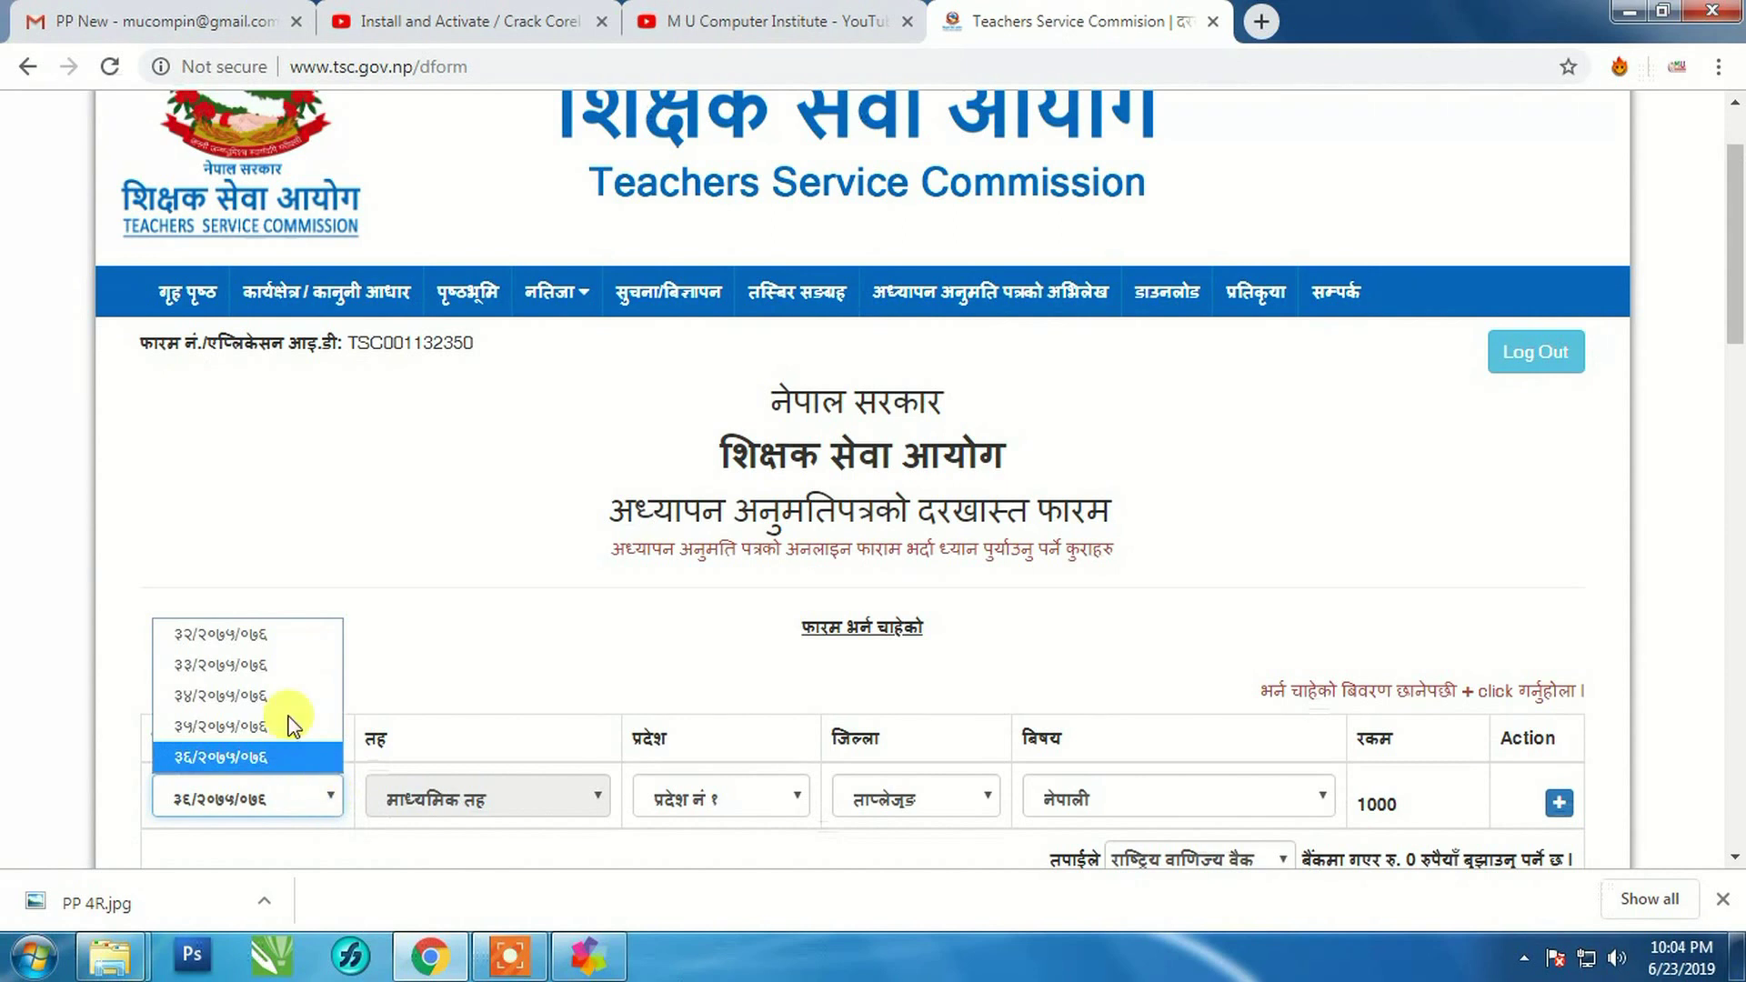
click(259, 633)
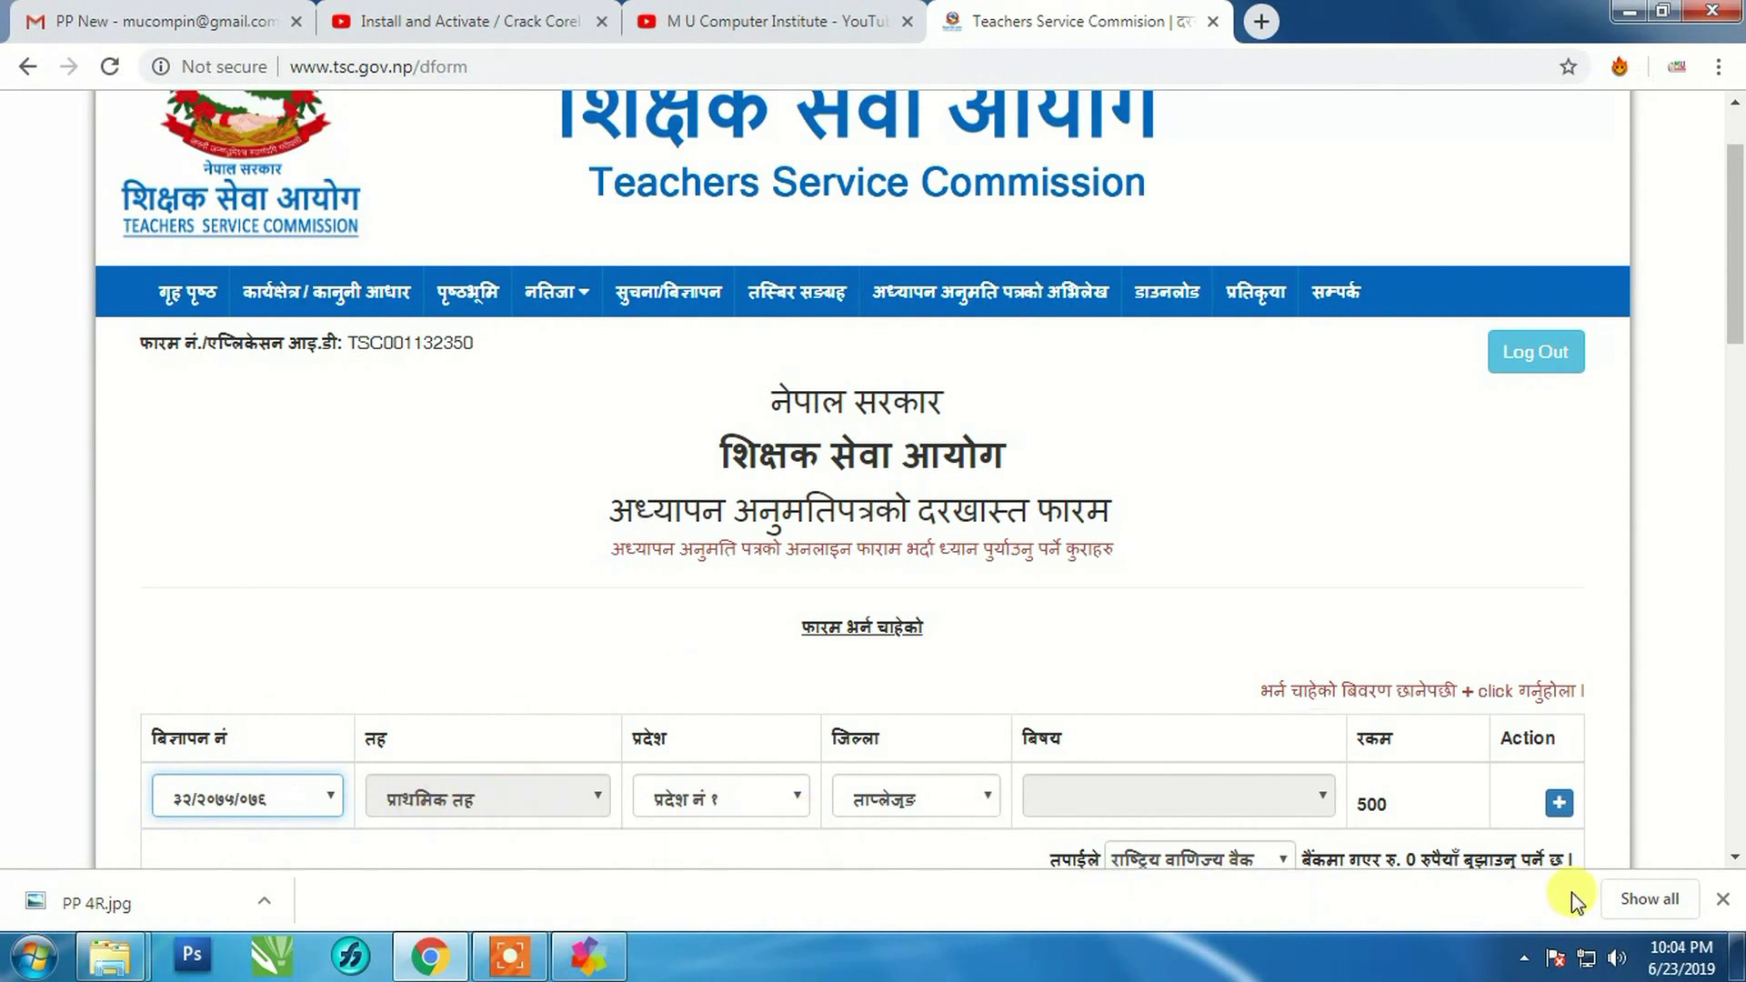
Step: Set province प्रदेश नं ५ and district रुपन्देही for advert ३२/२०७५/०७६
click(1723, 899)
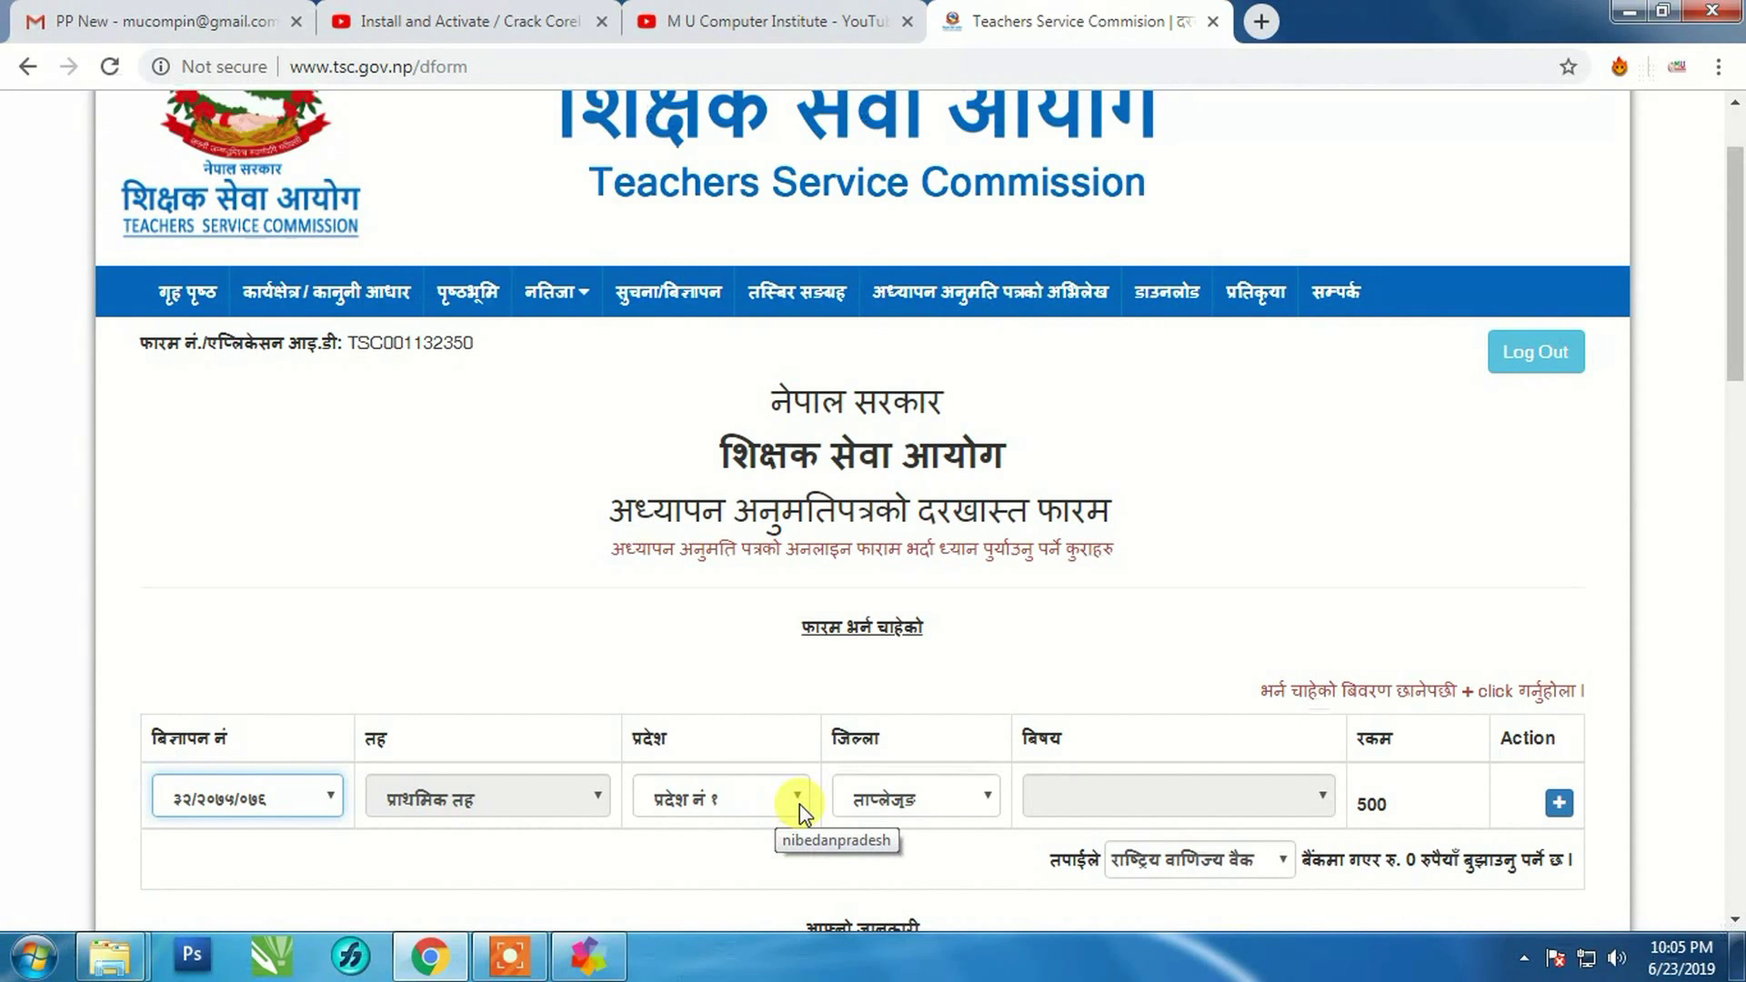
click(800, 804)
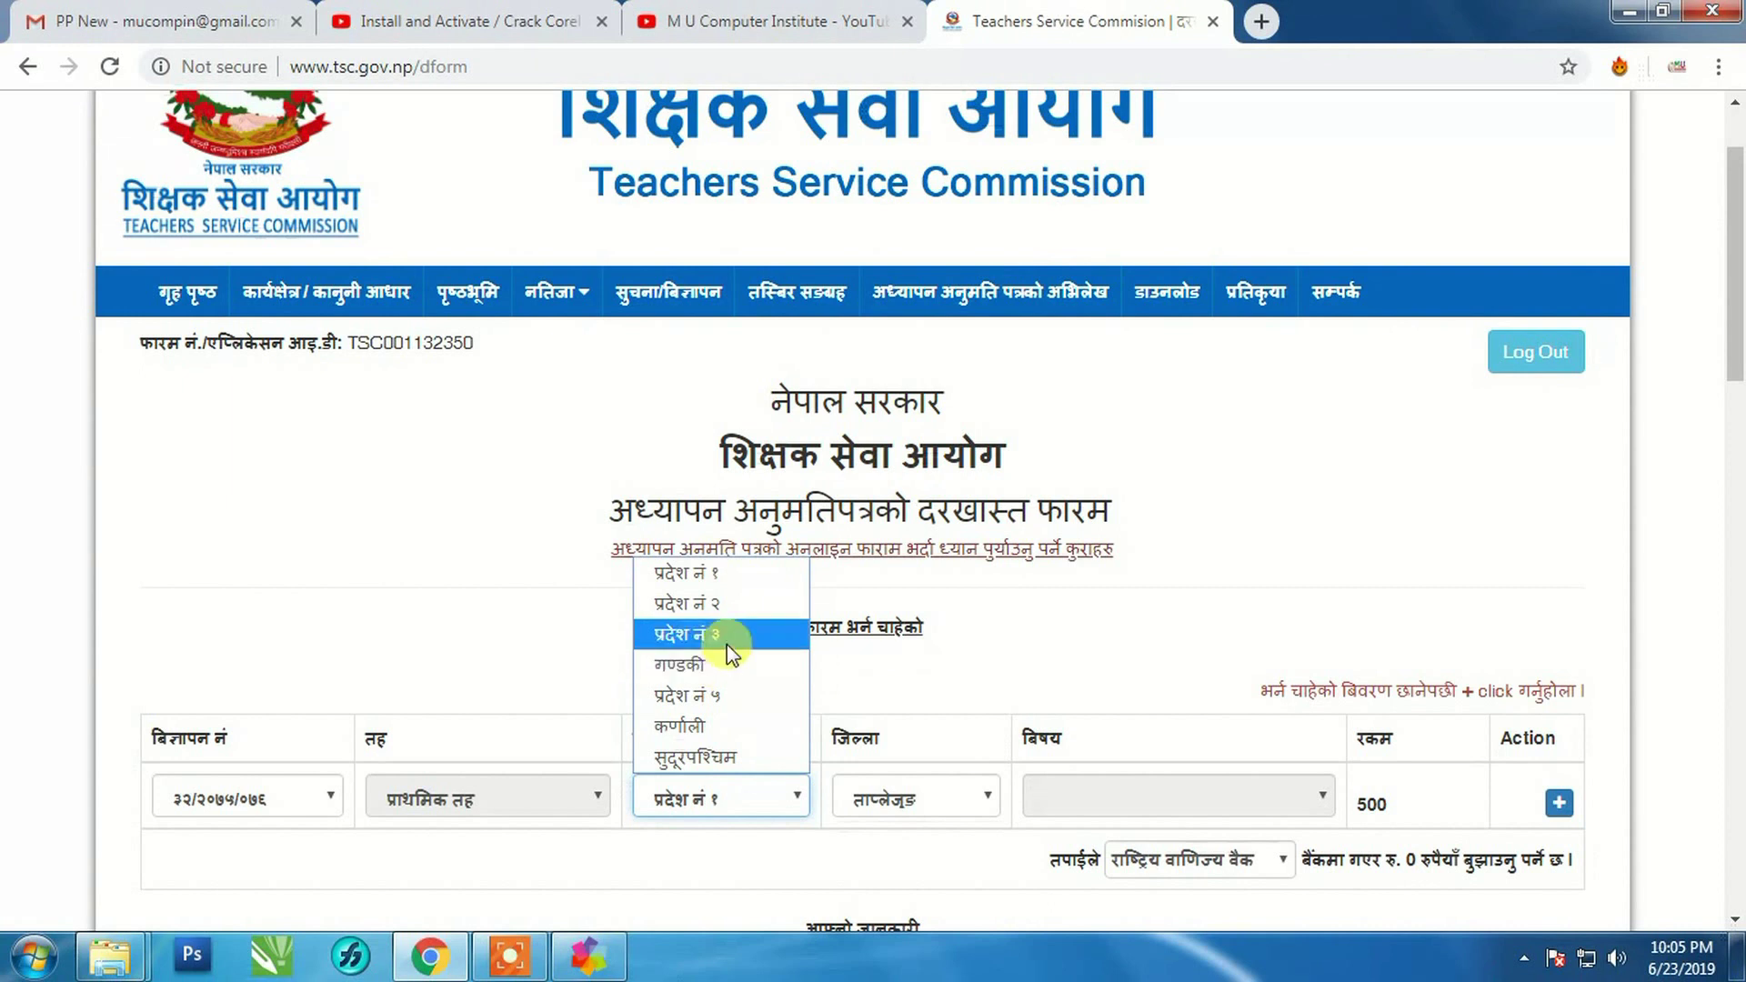
click(731, 705)
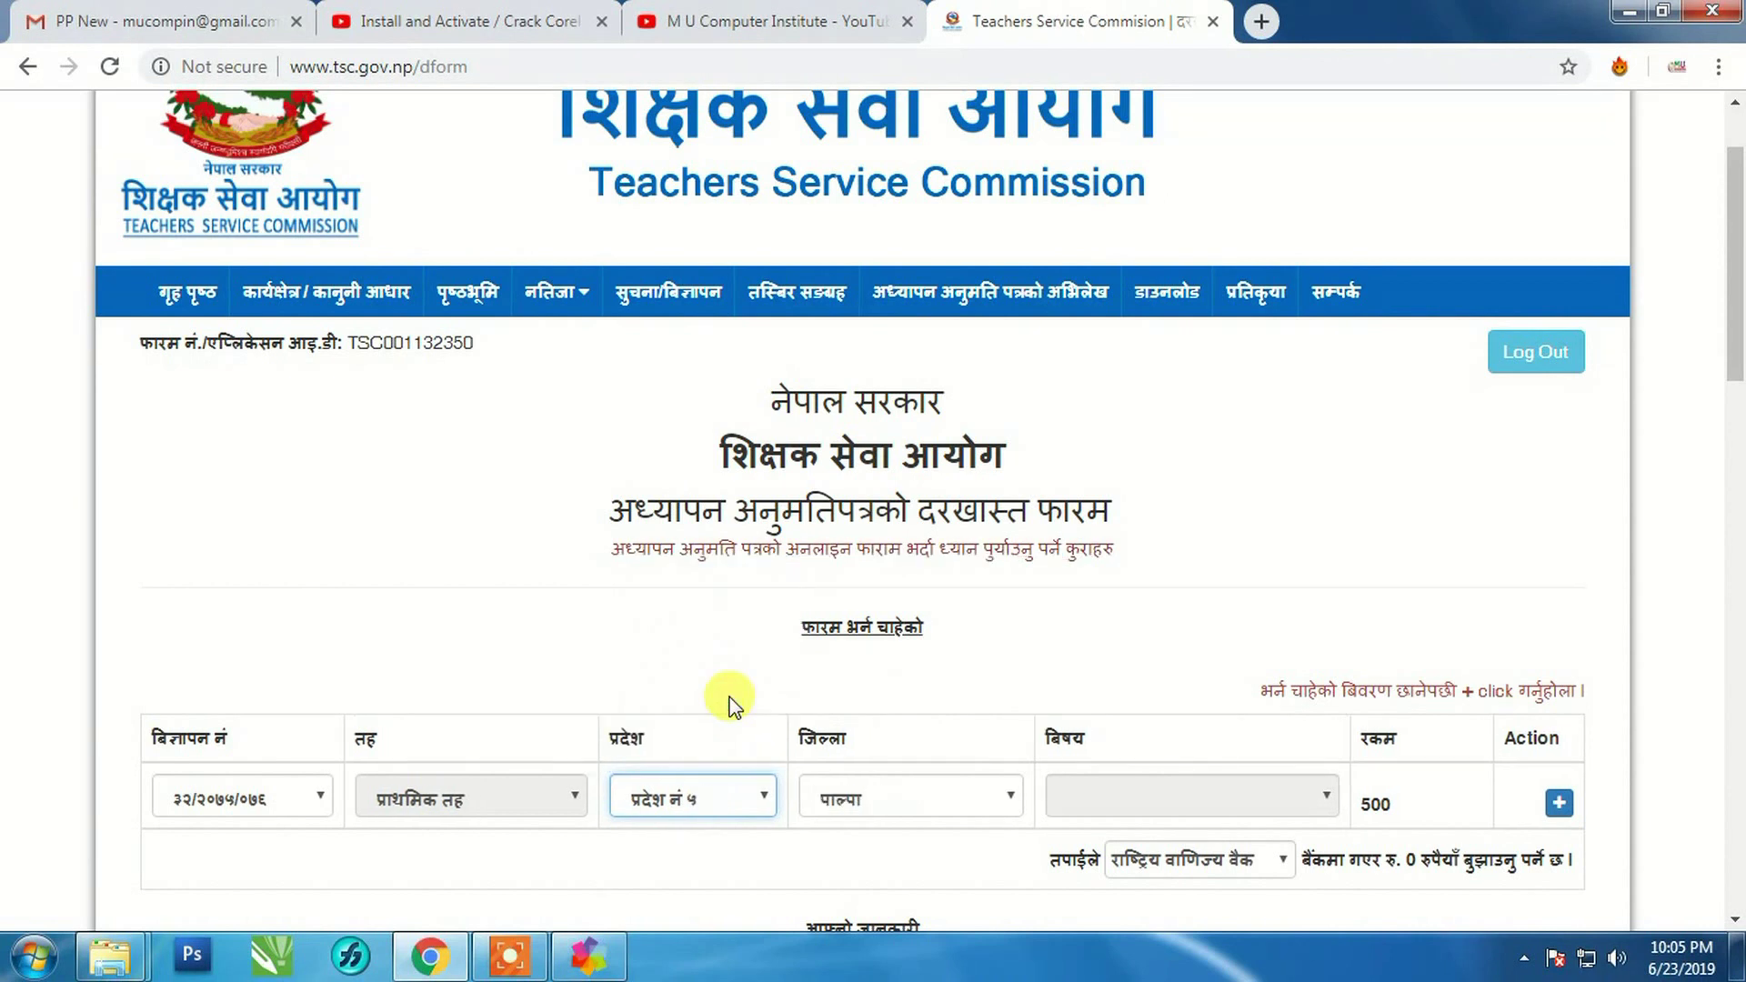
click(1011, 800)
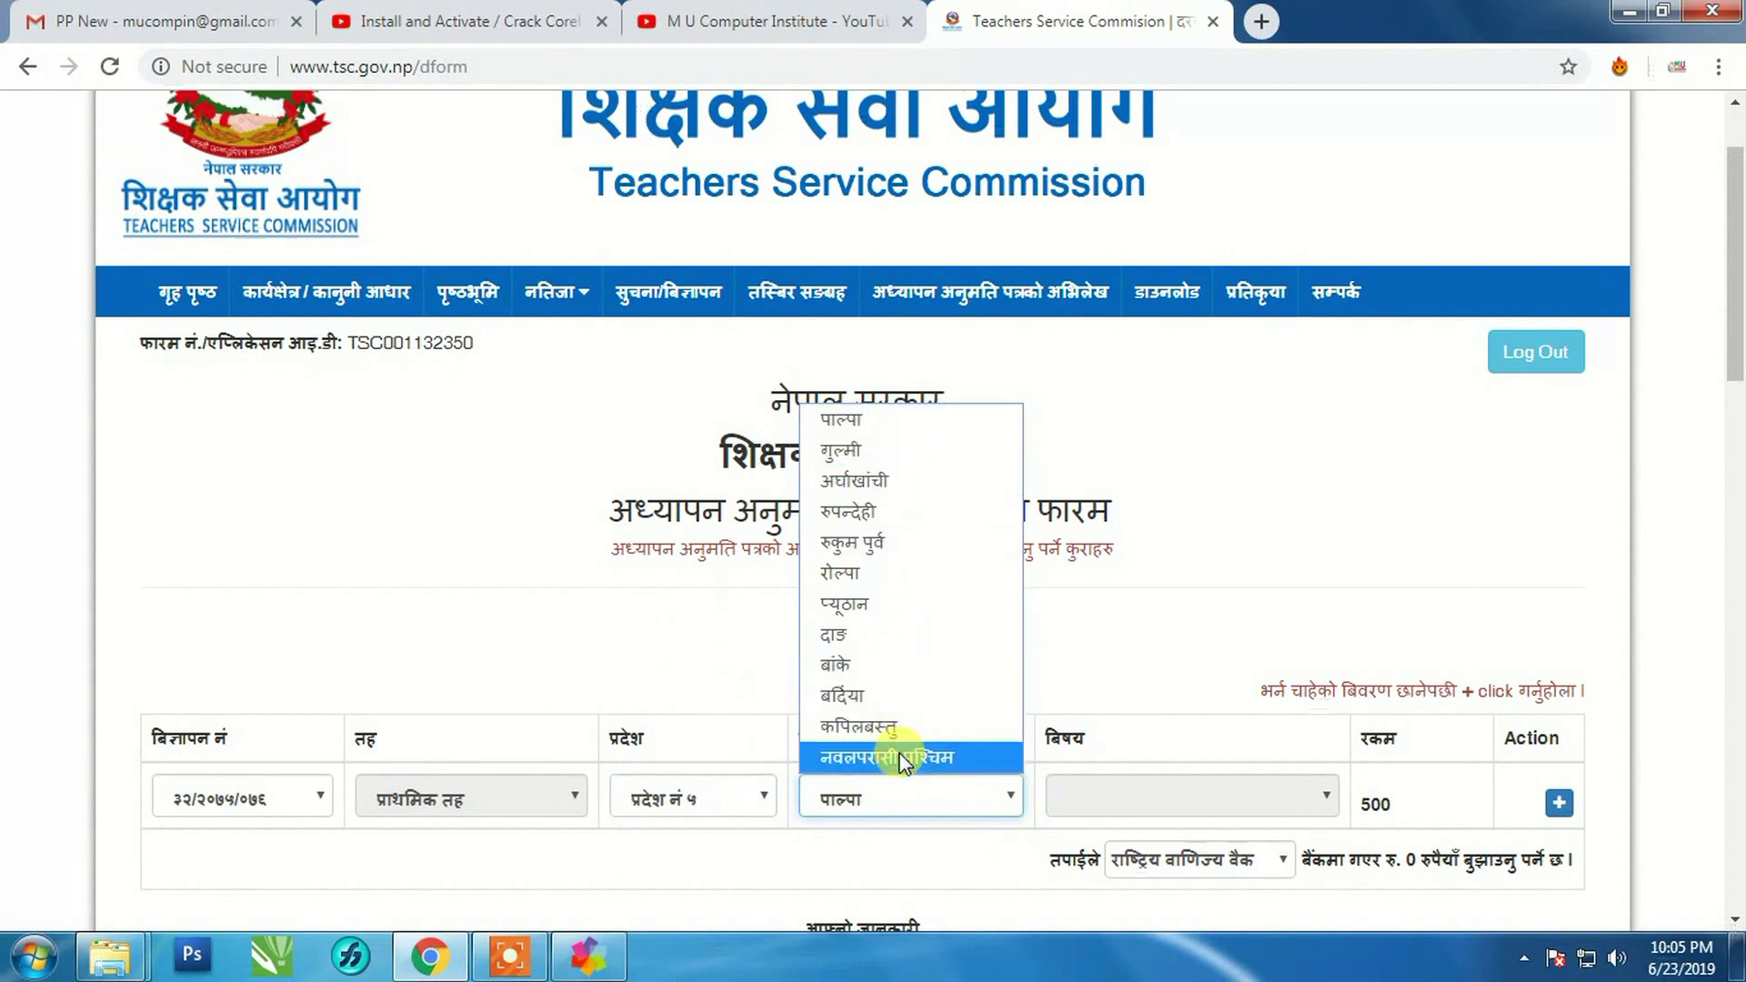
click(888, 511)
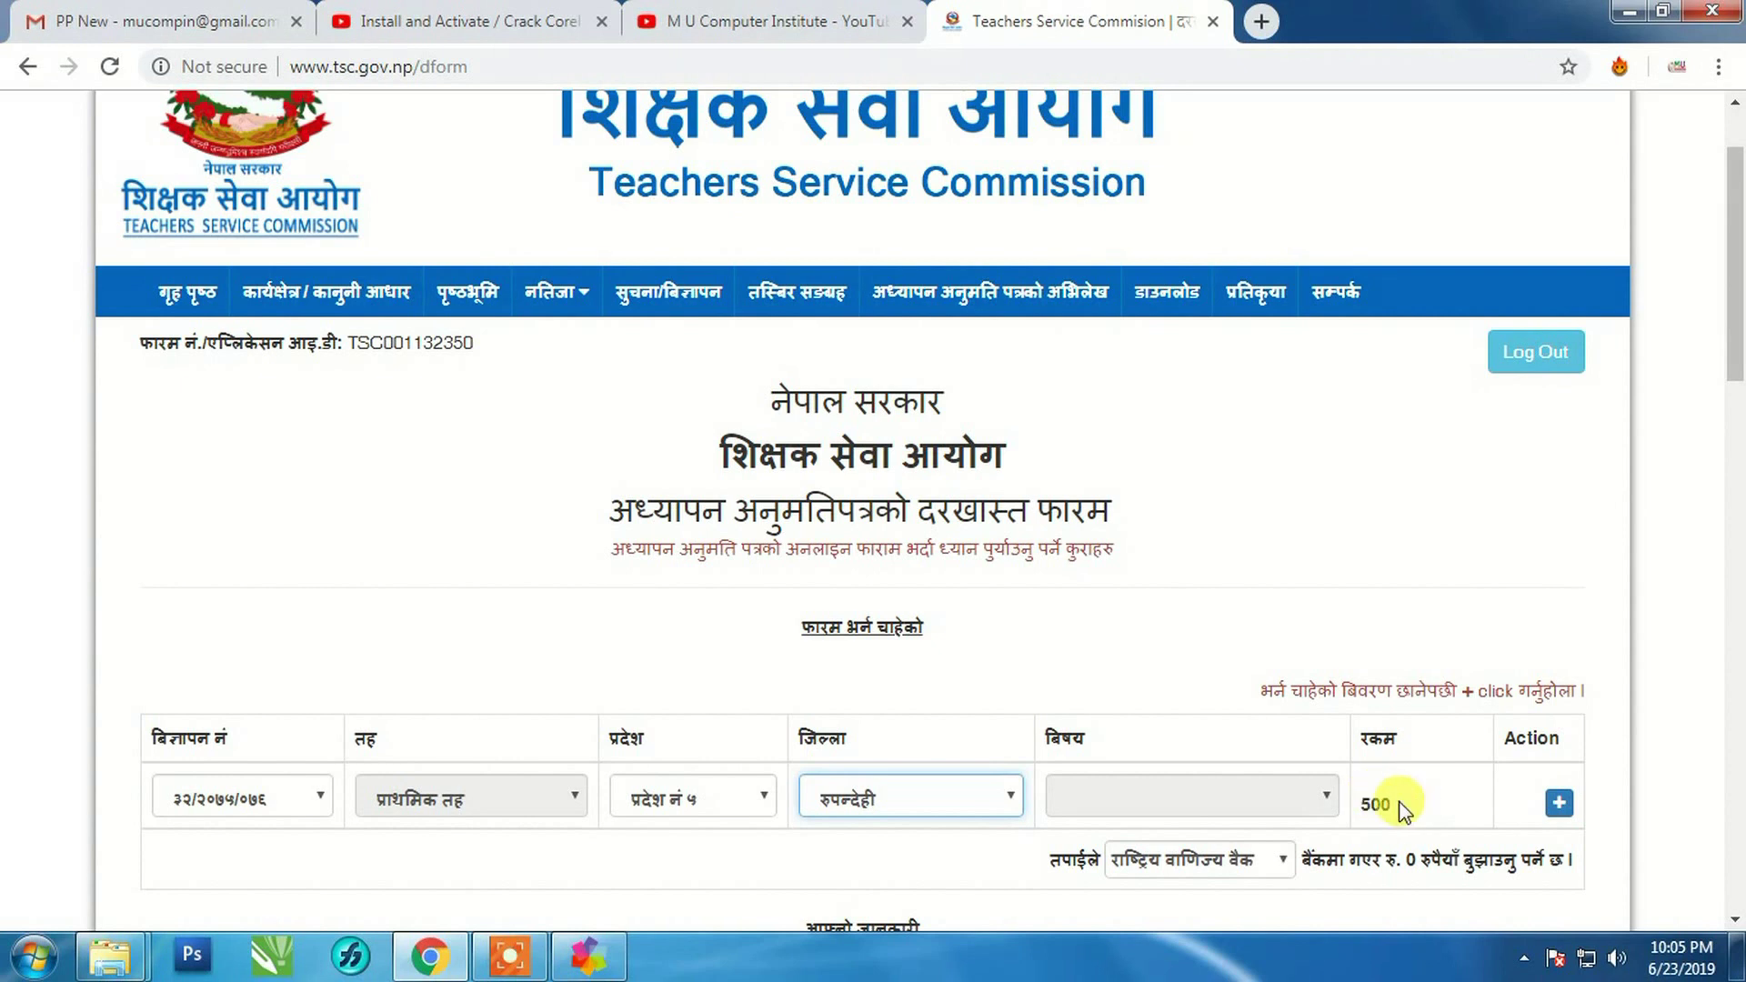
click(1559, 804)
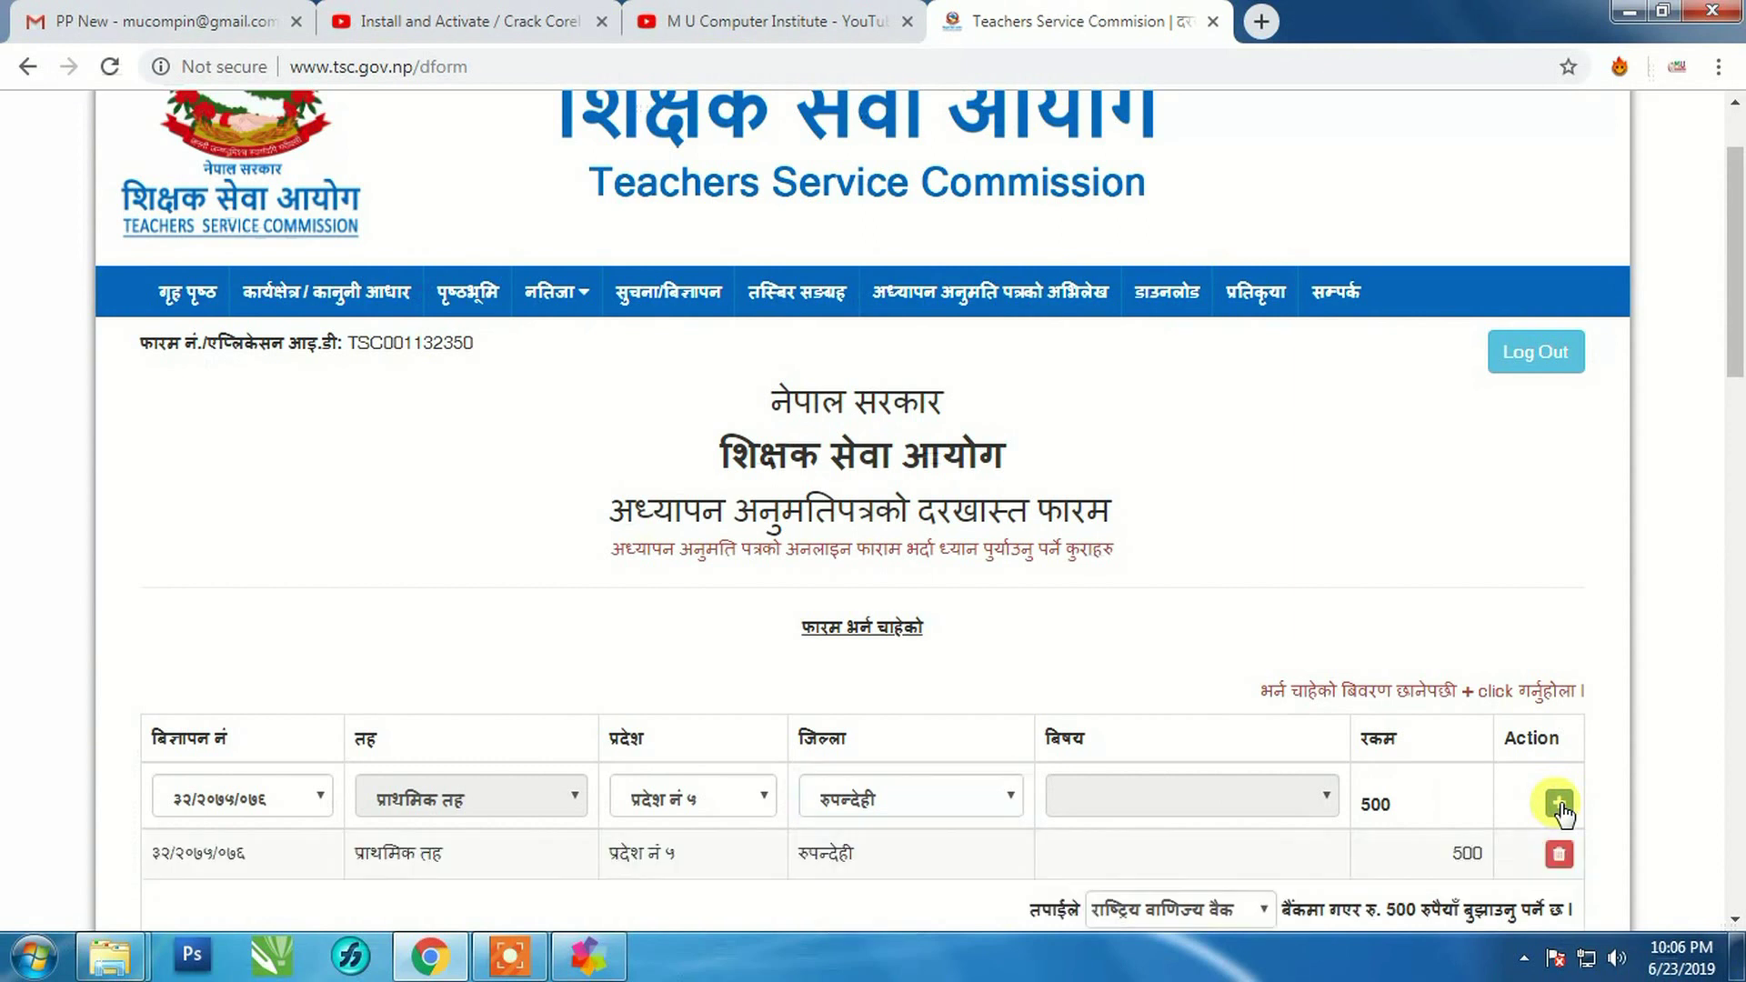
scroll(1559, 813, down, 1)
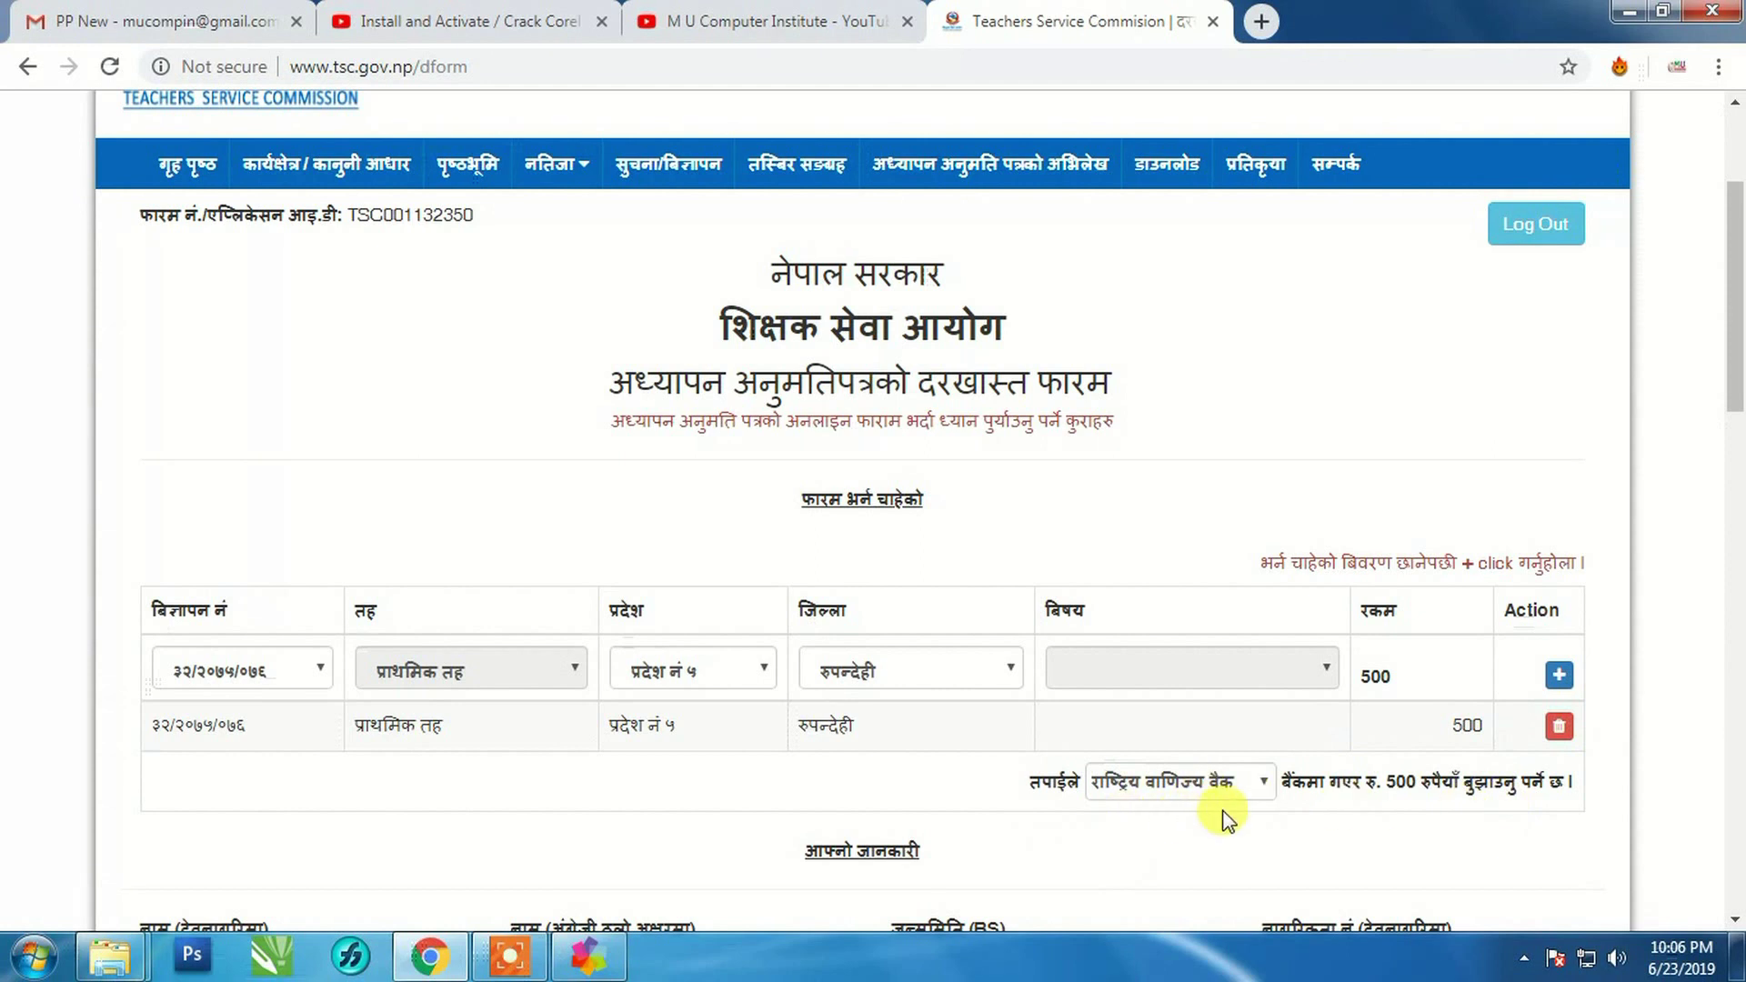
click(1263, 783)
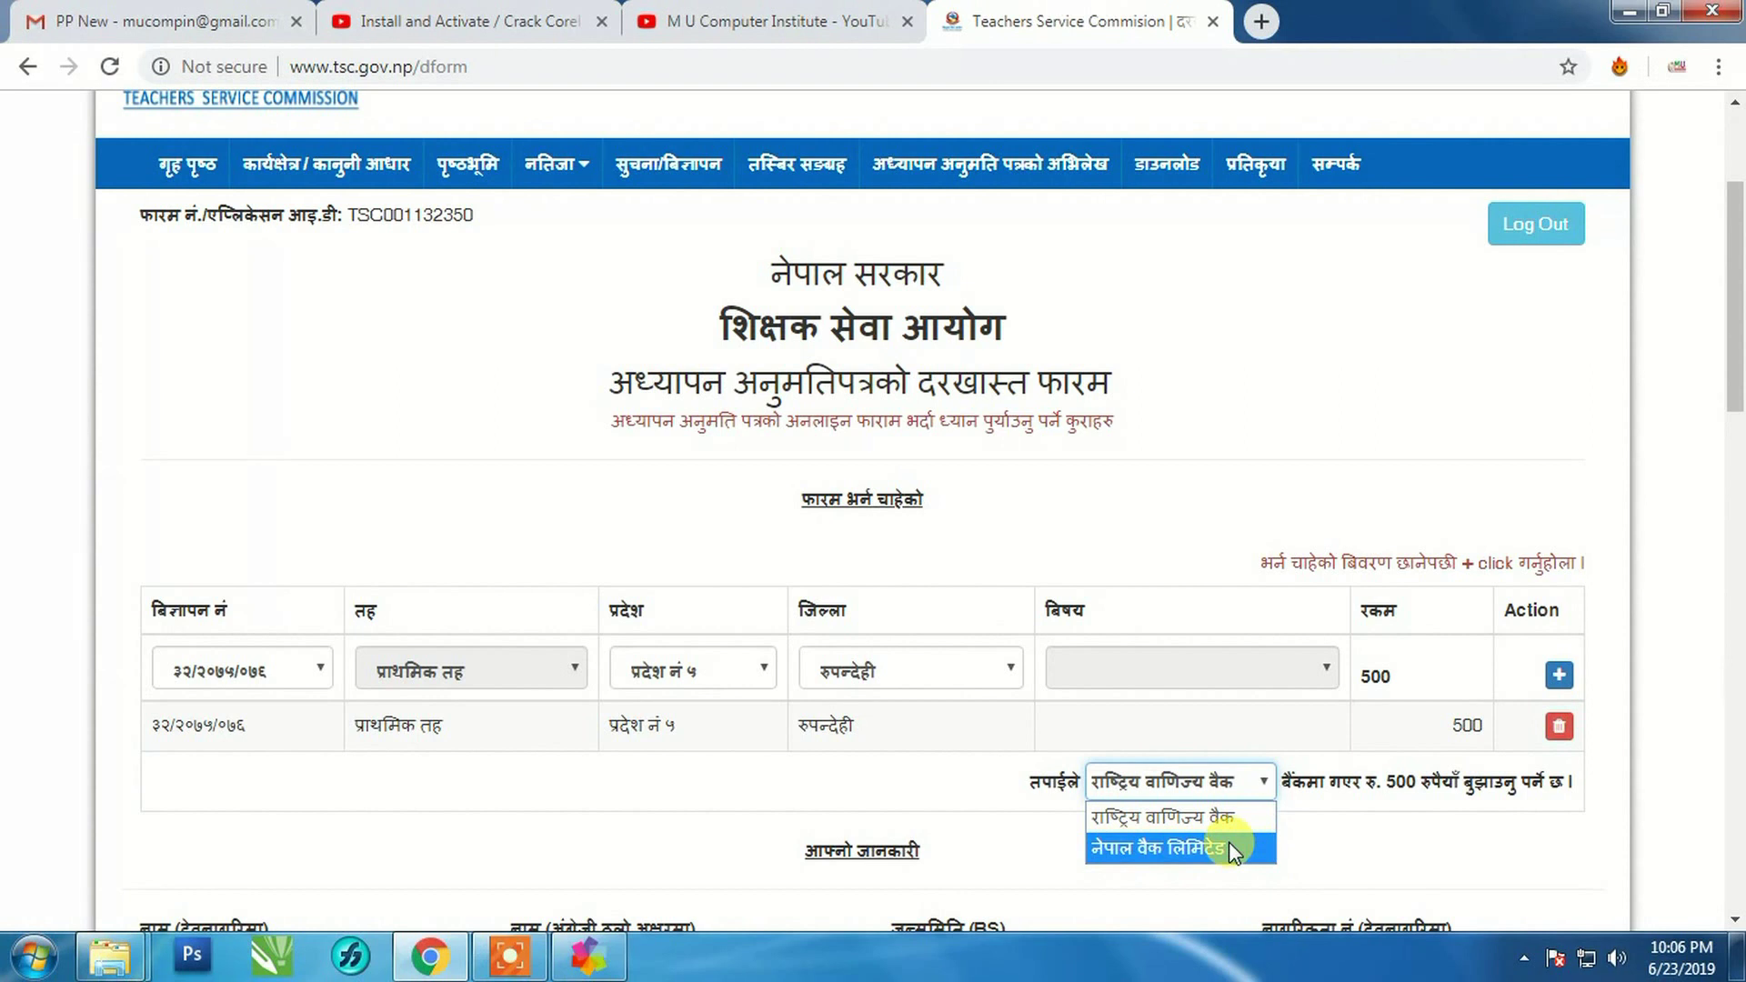
click(1285, 848)
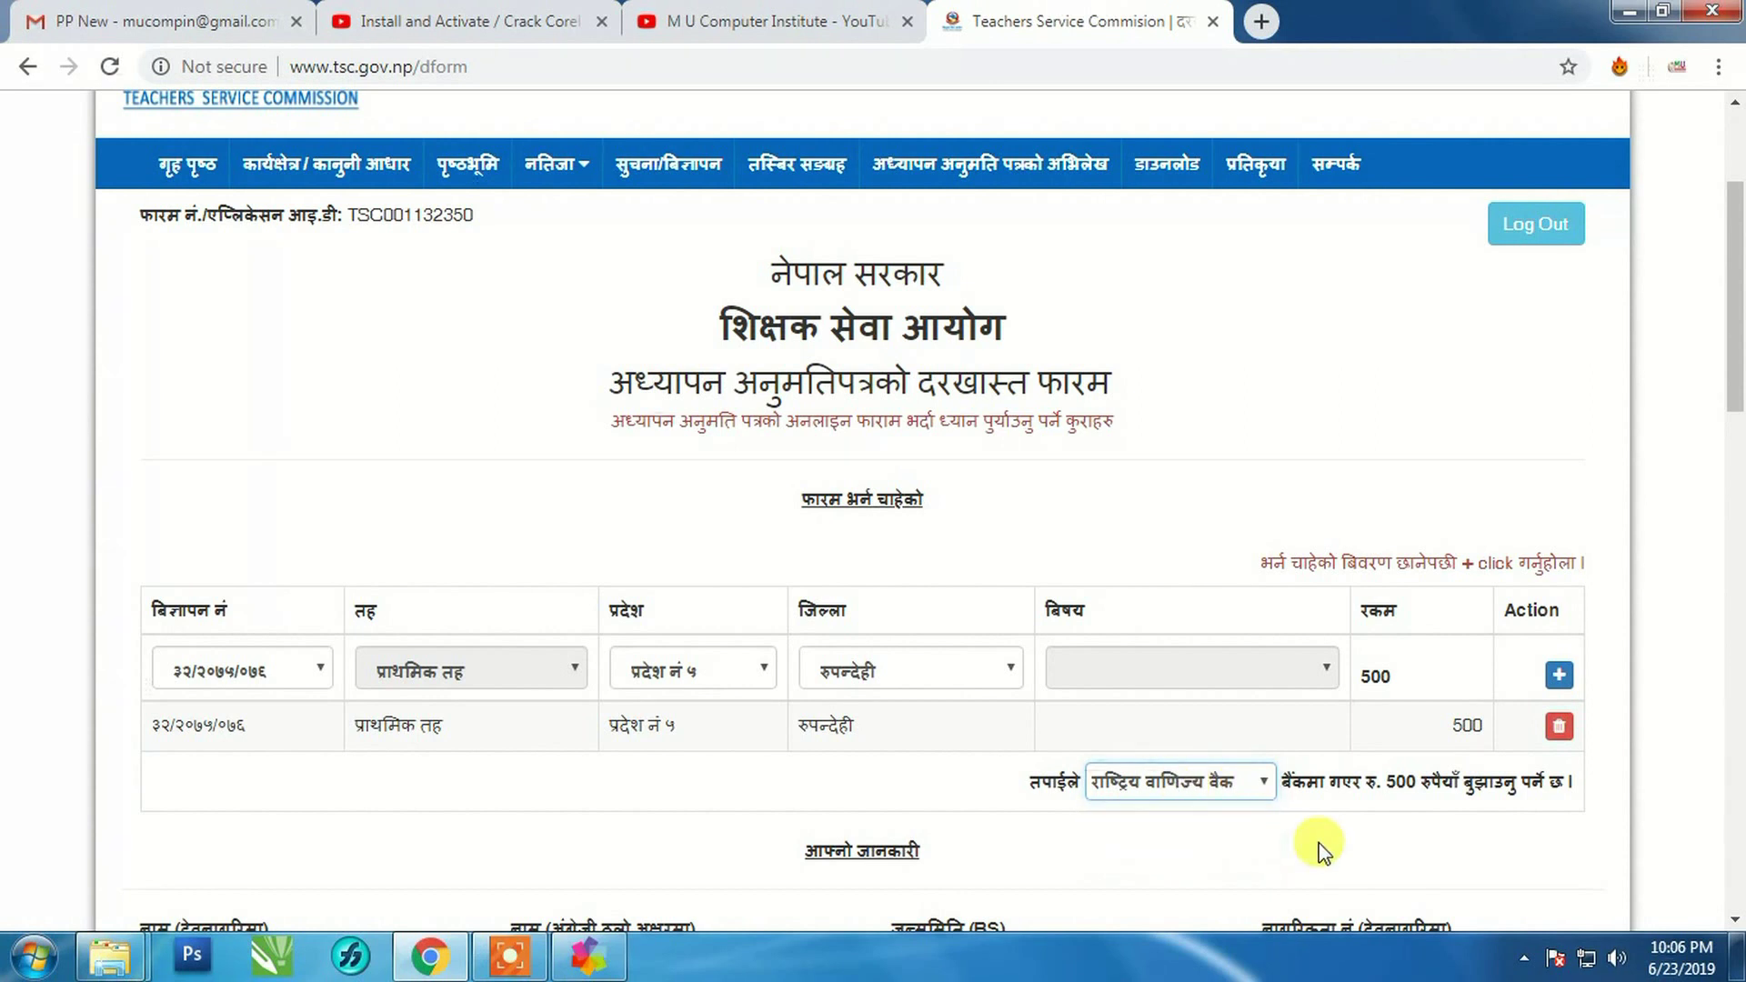
click(1259, 782)
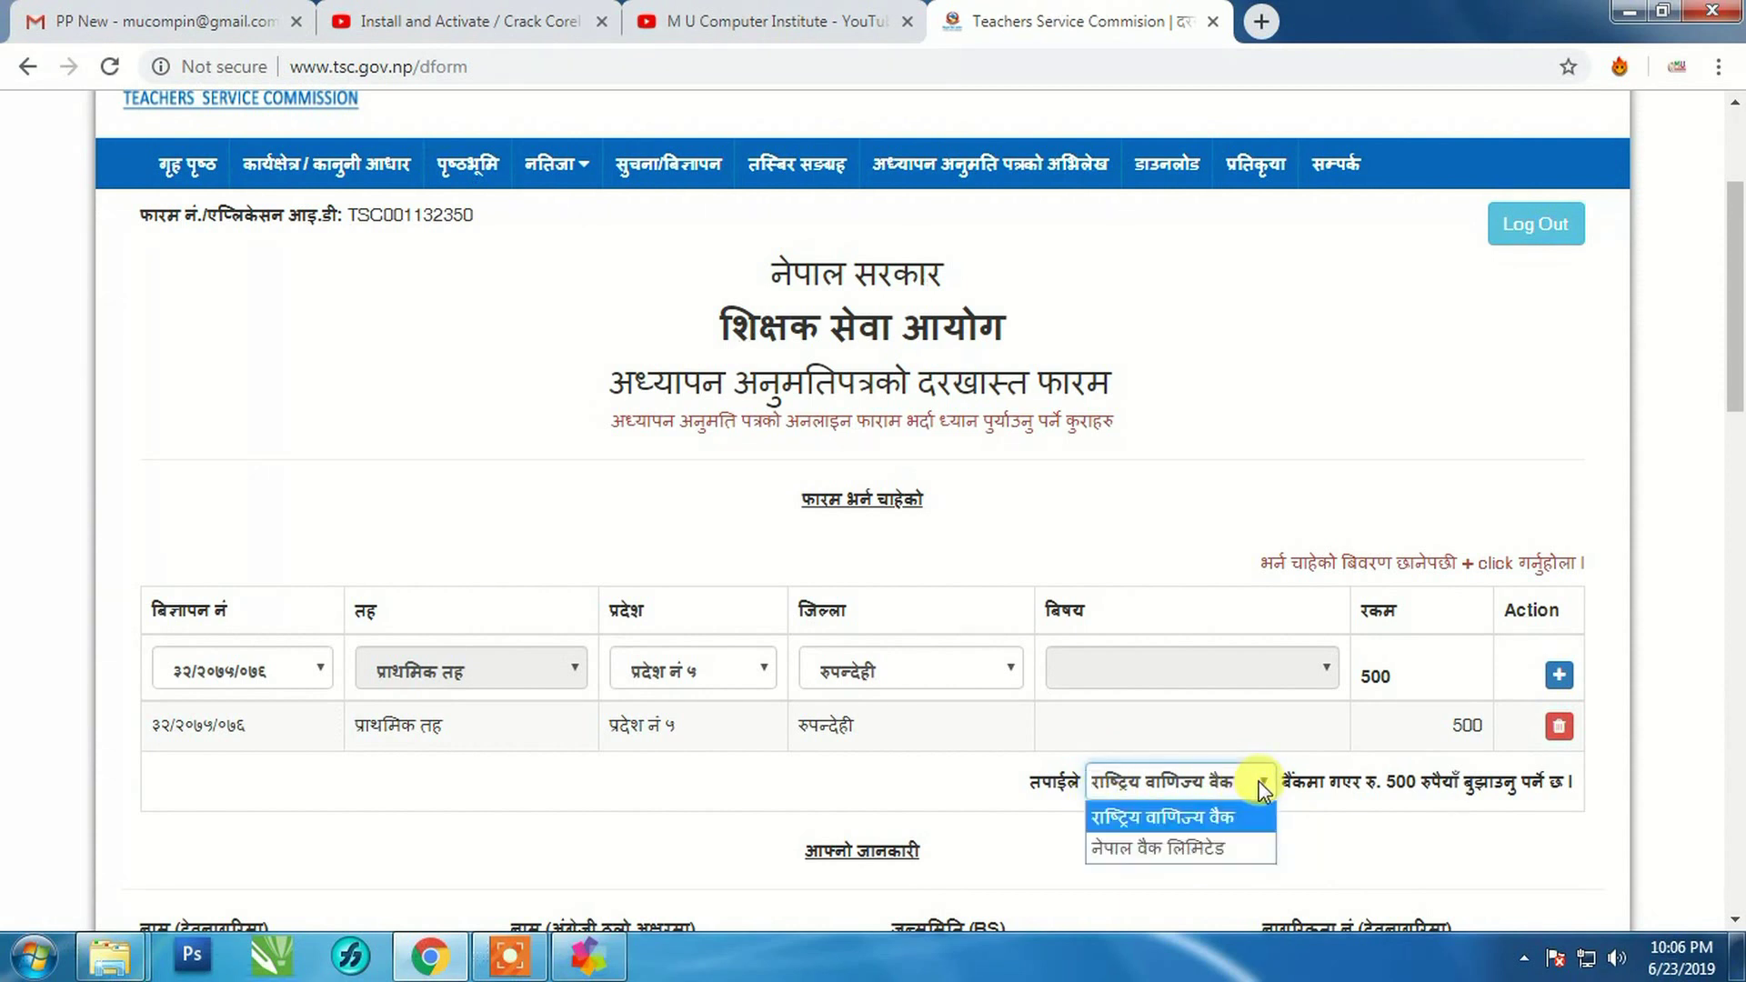
click(1346, 847)
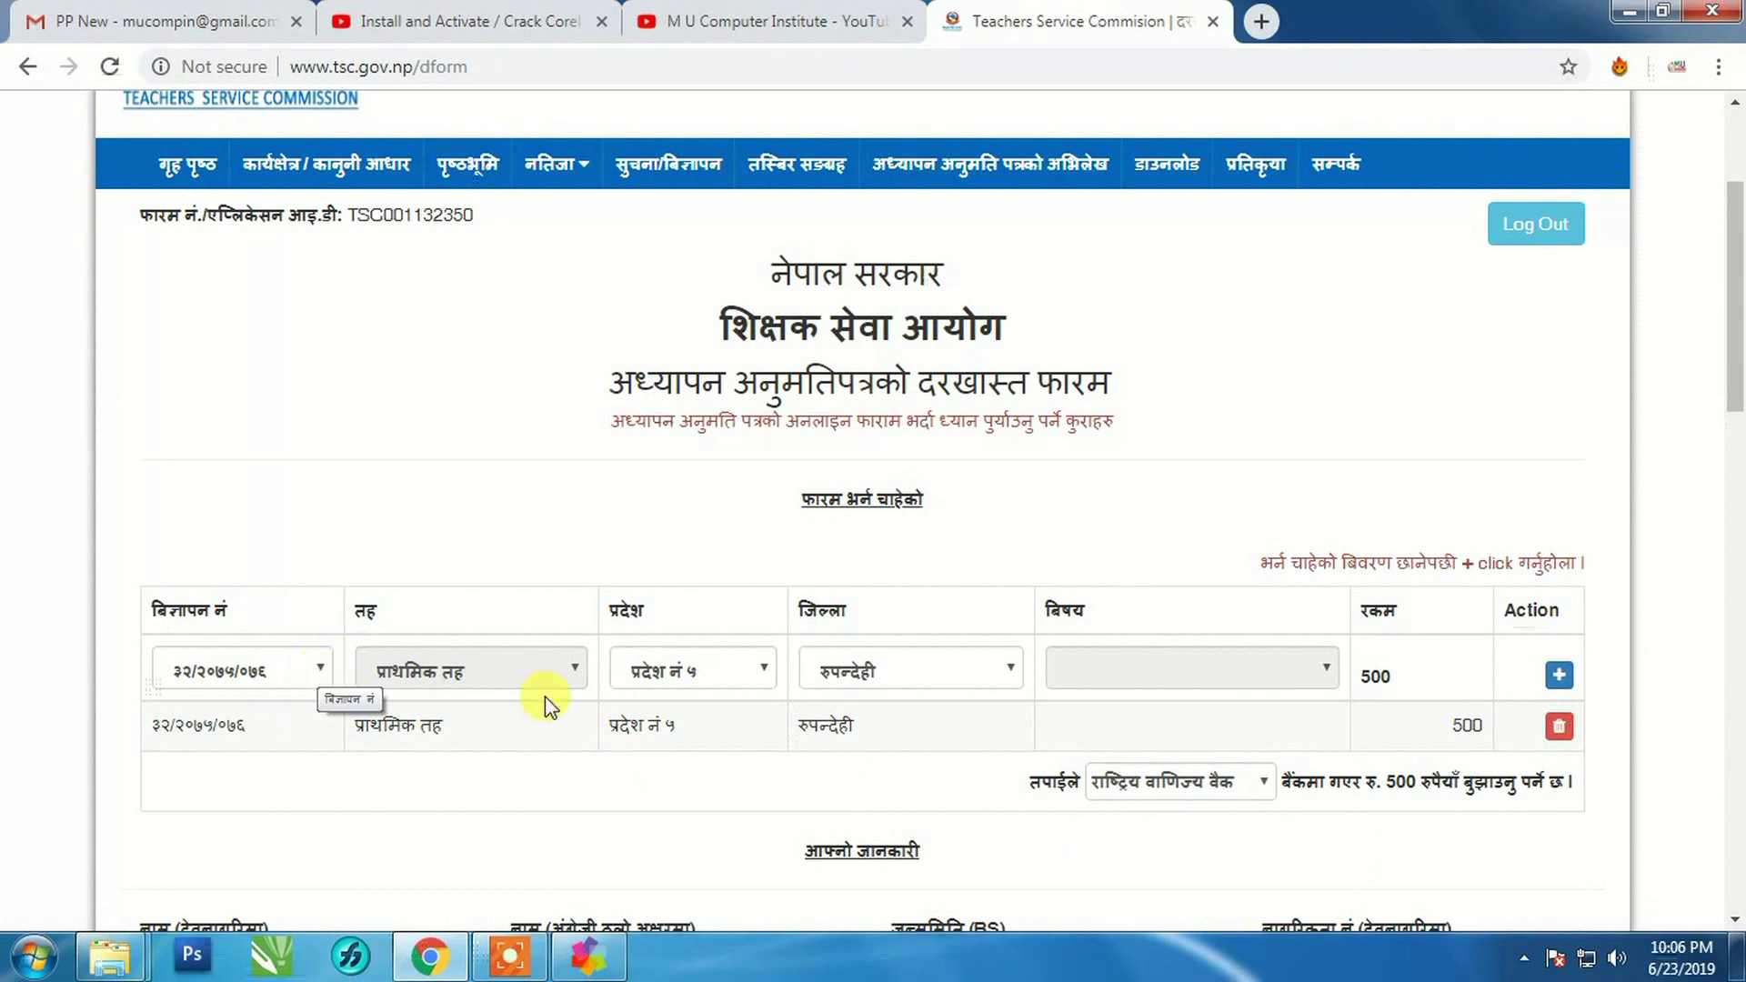
Step: Add the lower-secondary ३३/२०७५/०७६ अंग्रेजी post (fee 700) as a second row
click(316, 670)
click(241, 739)
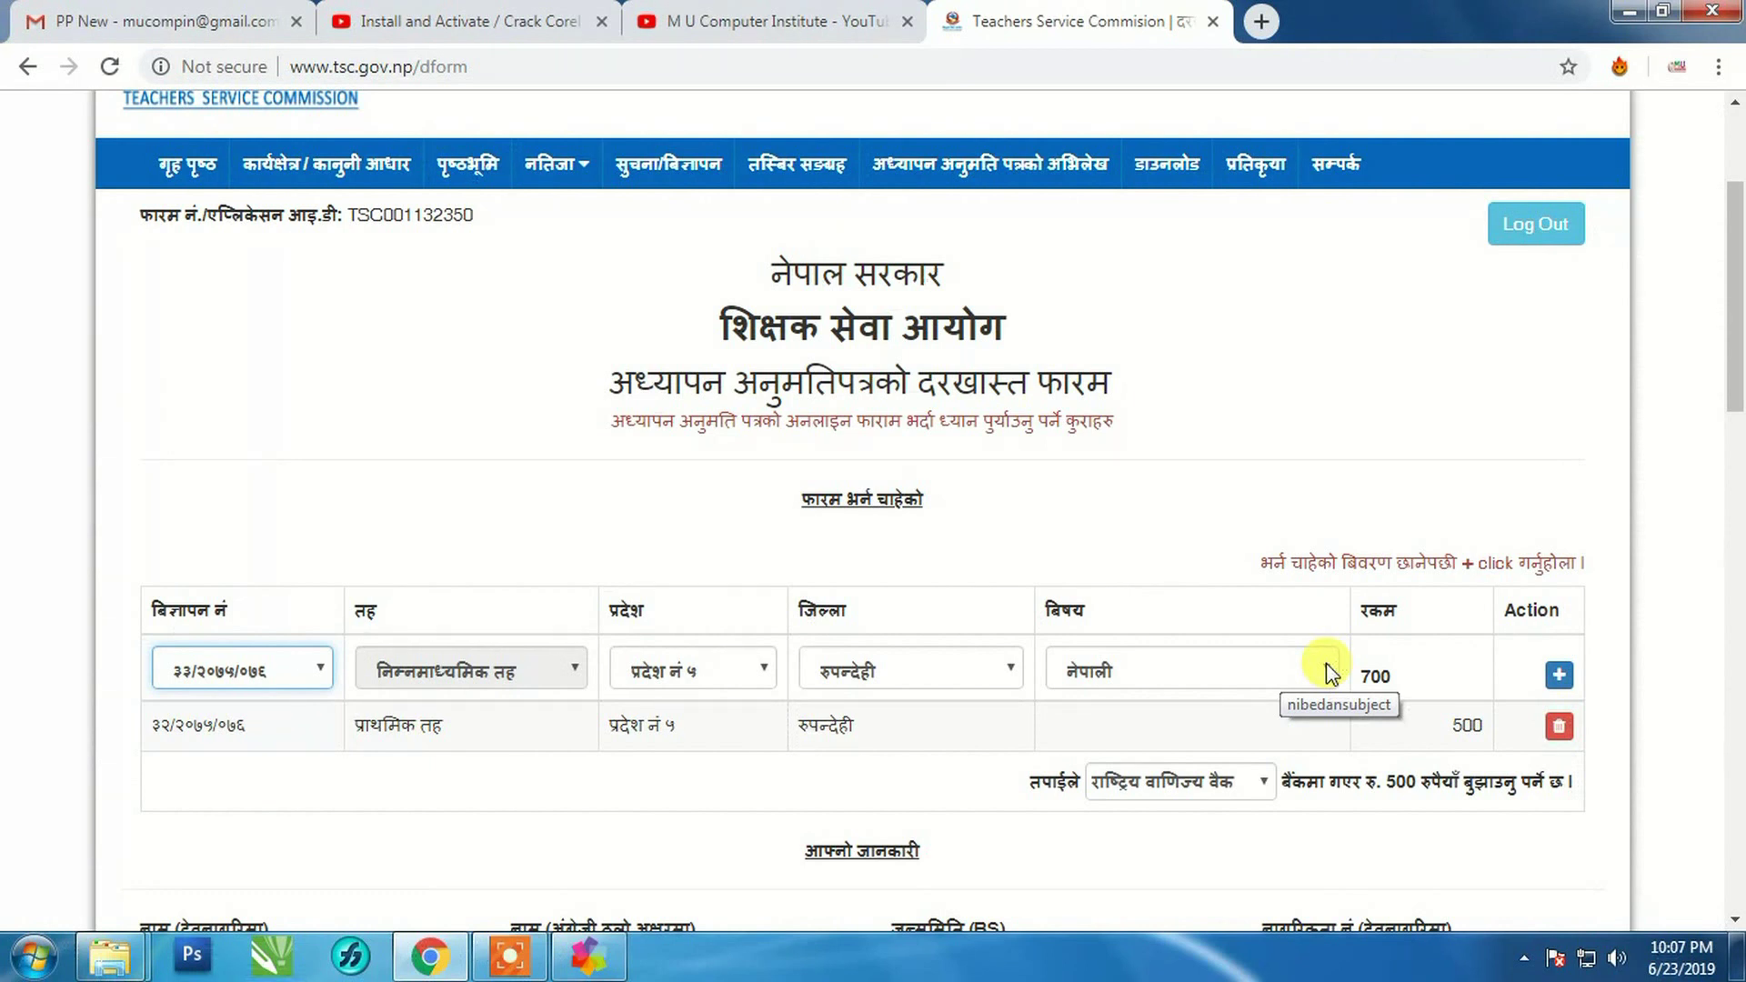
click(1329, 673)
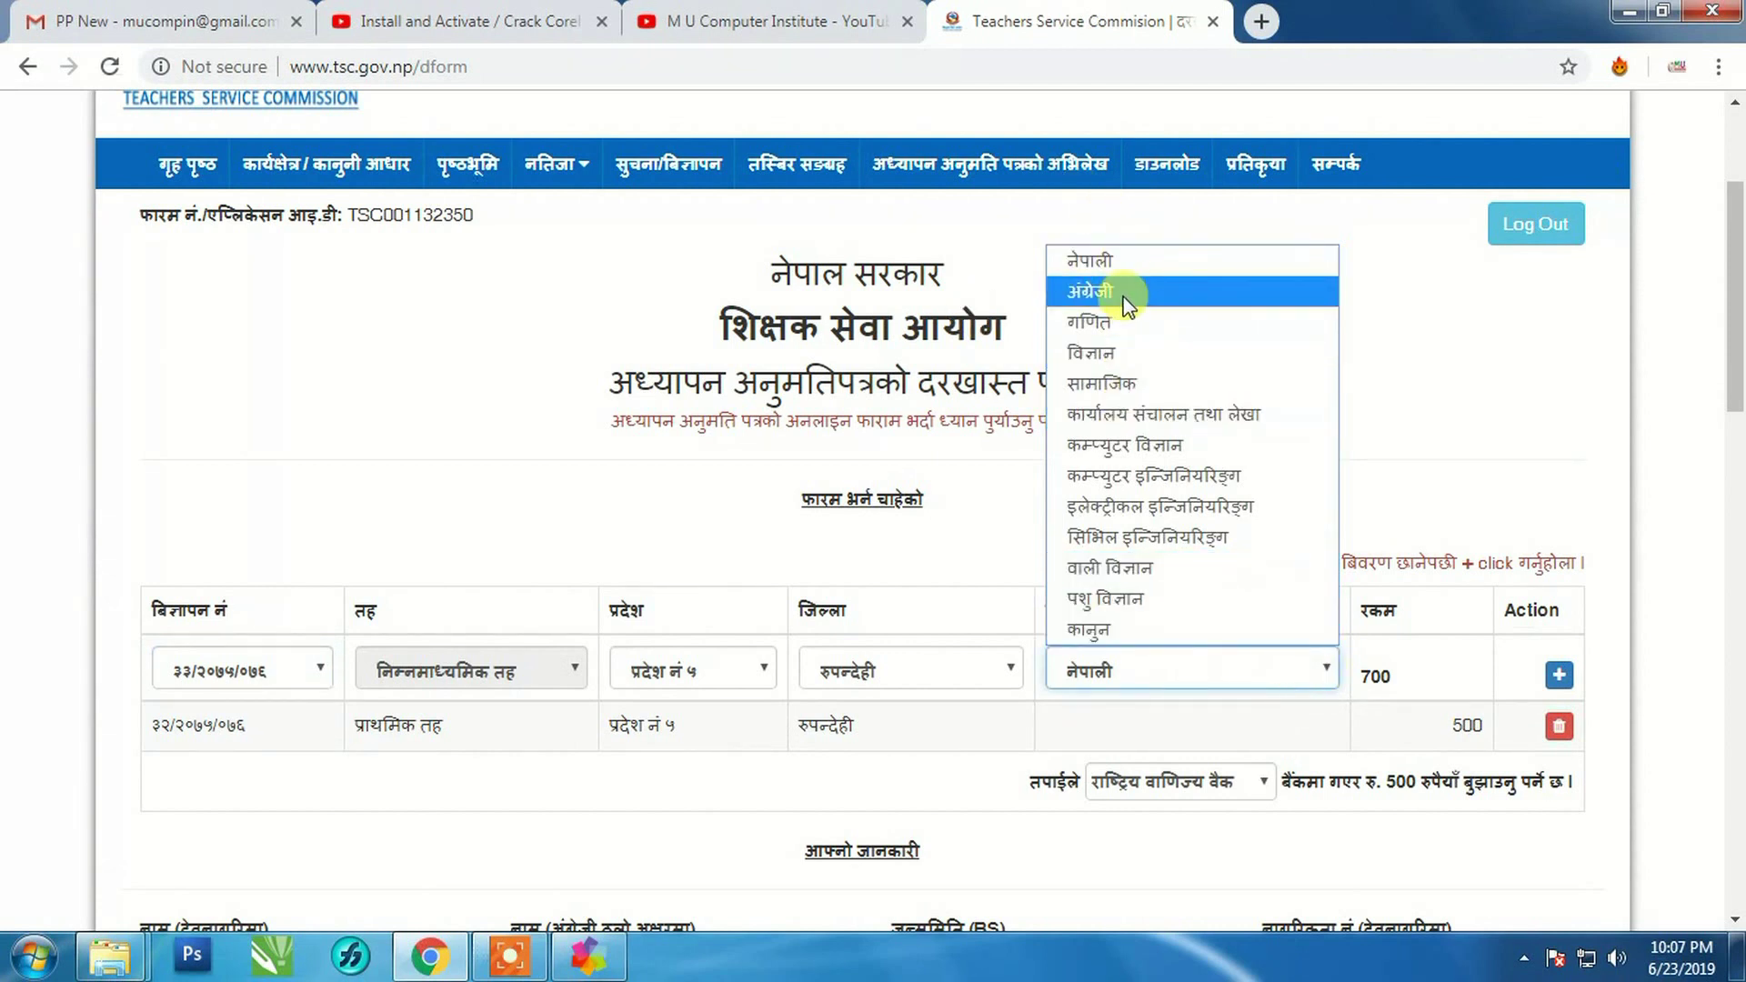
click(1167, 303)
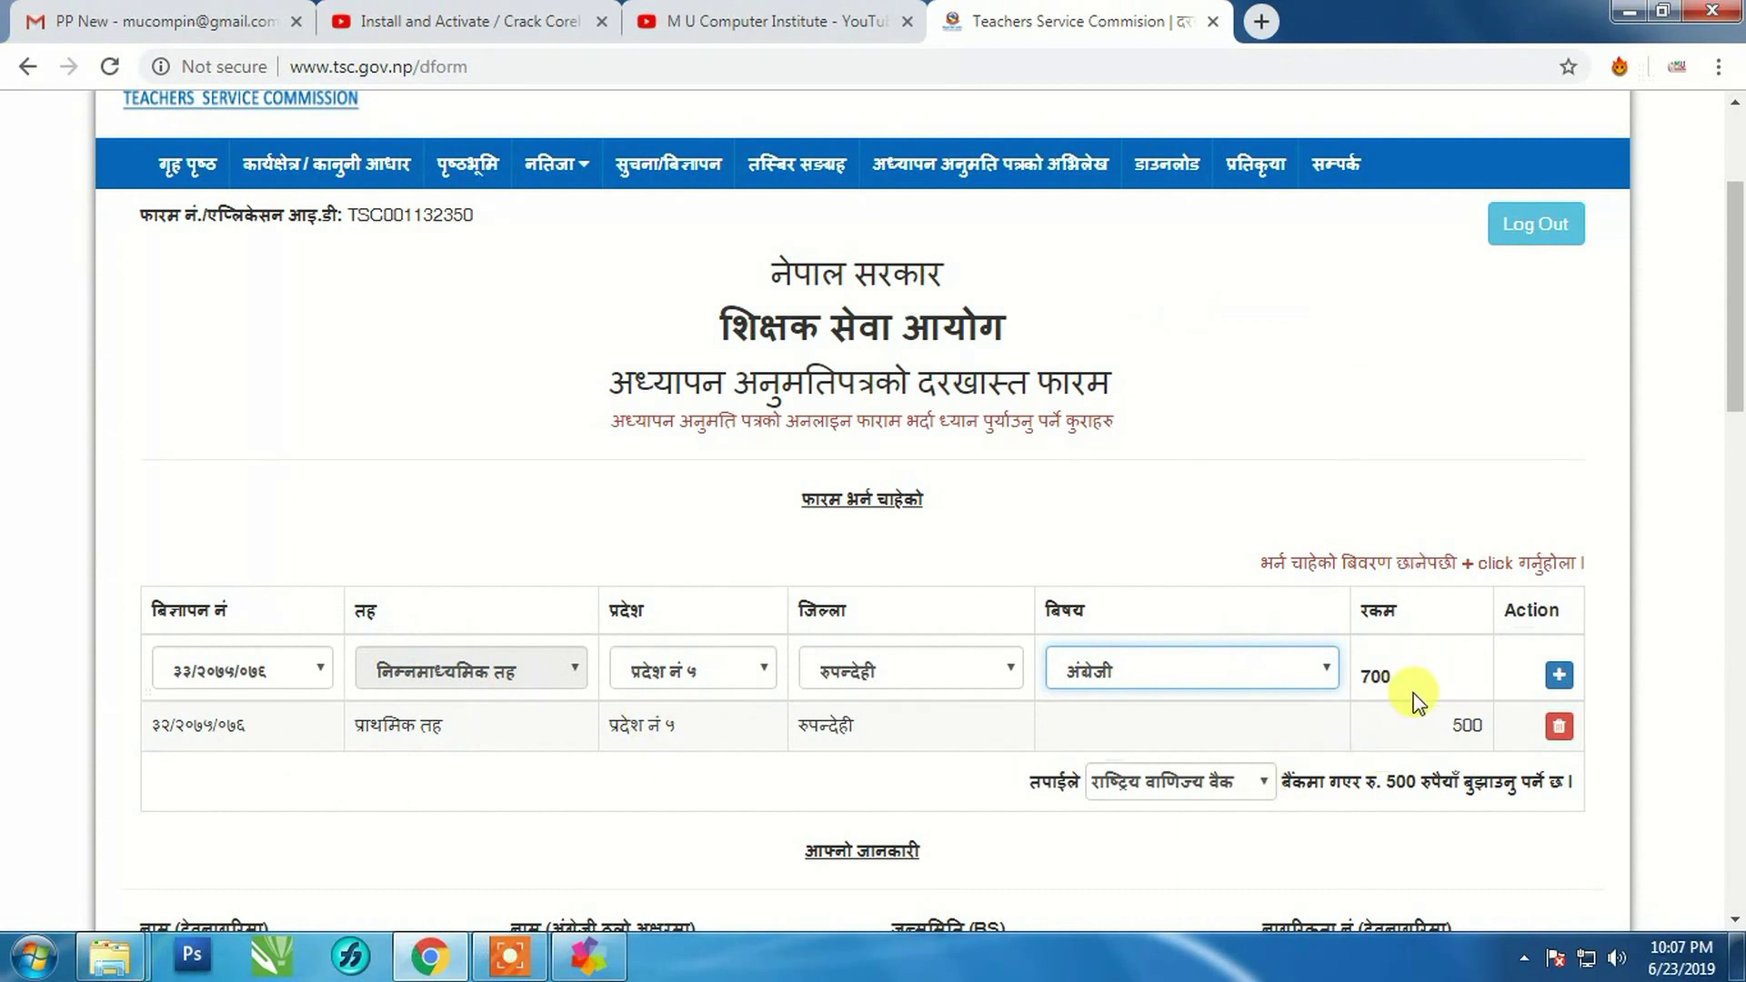
click(1558, 676)
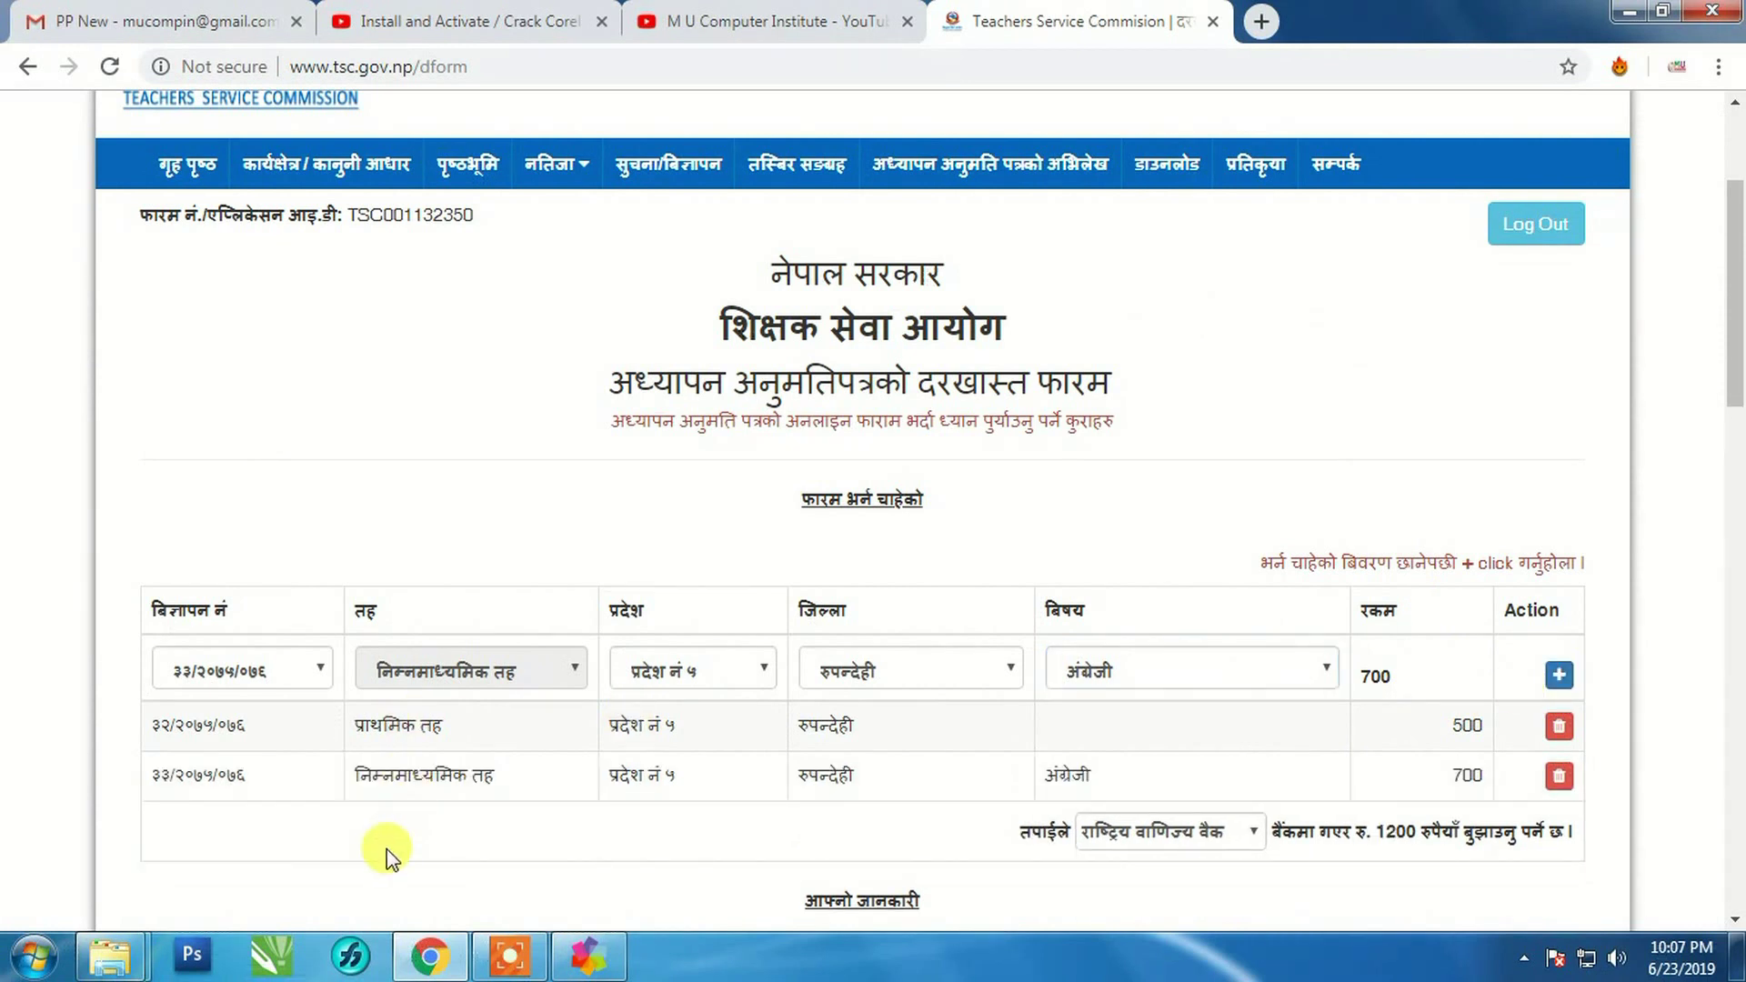
click(318, 675)
Step: Add the secondary ३४/२०७५/०७६ अंग्रेजी post, then delete that third row again
click(224, 764)
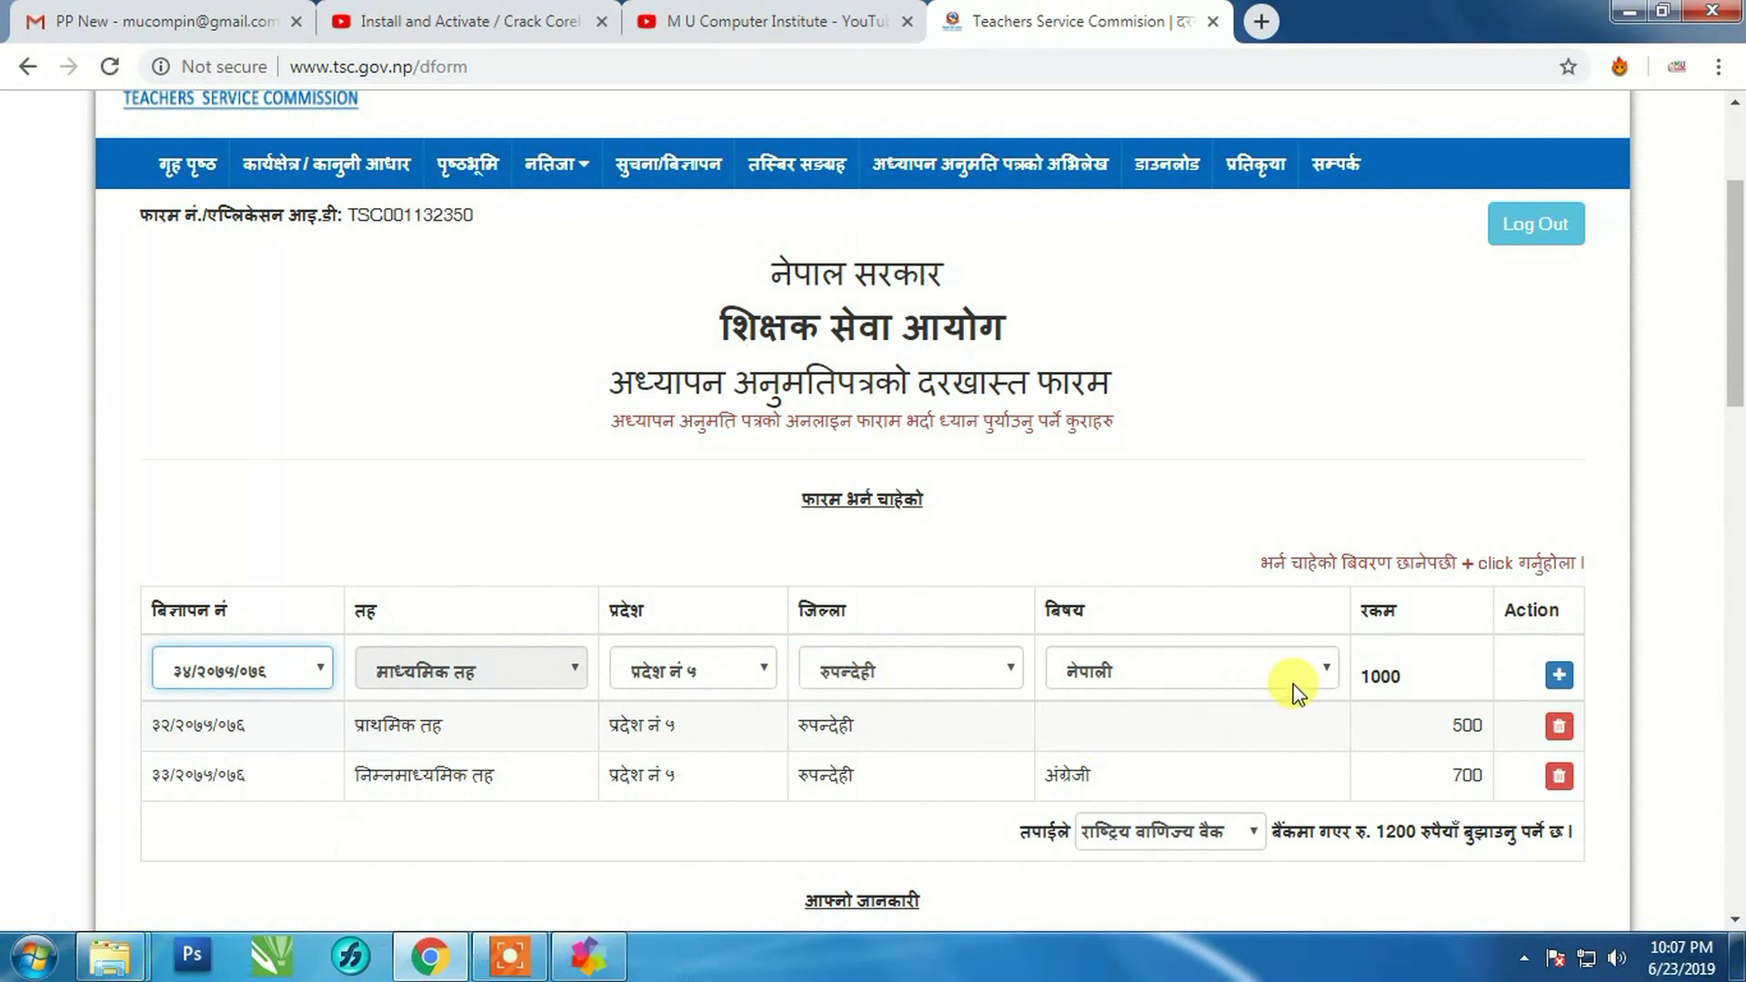
click(1329, 673)
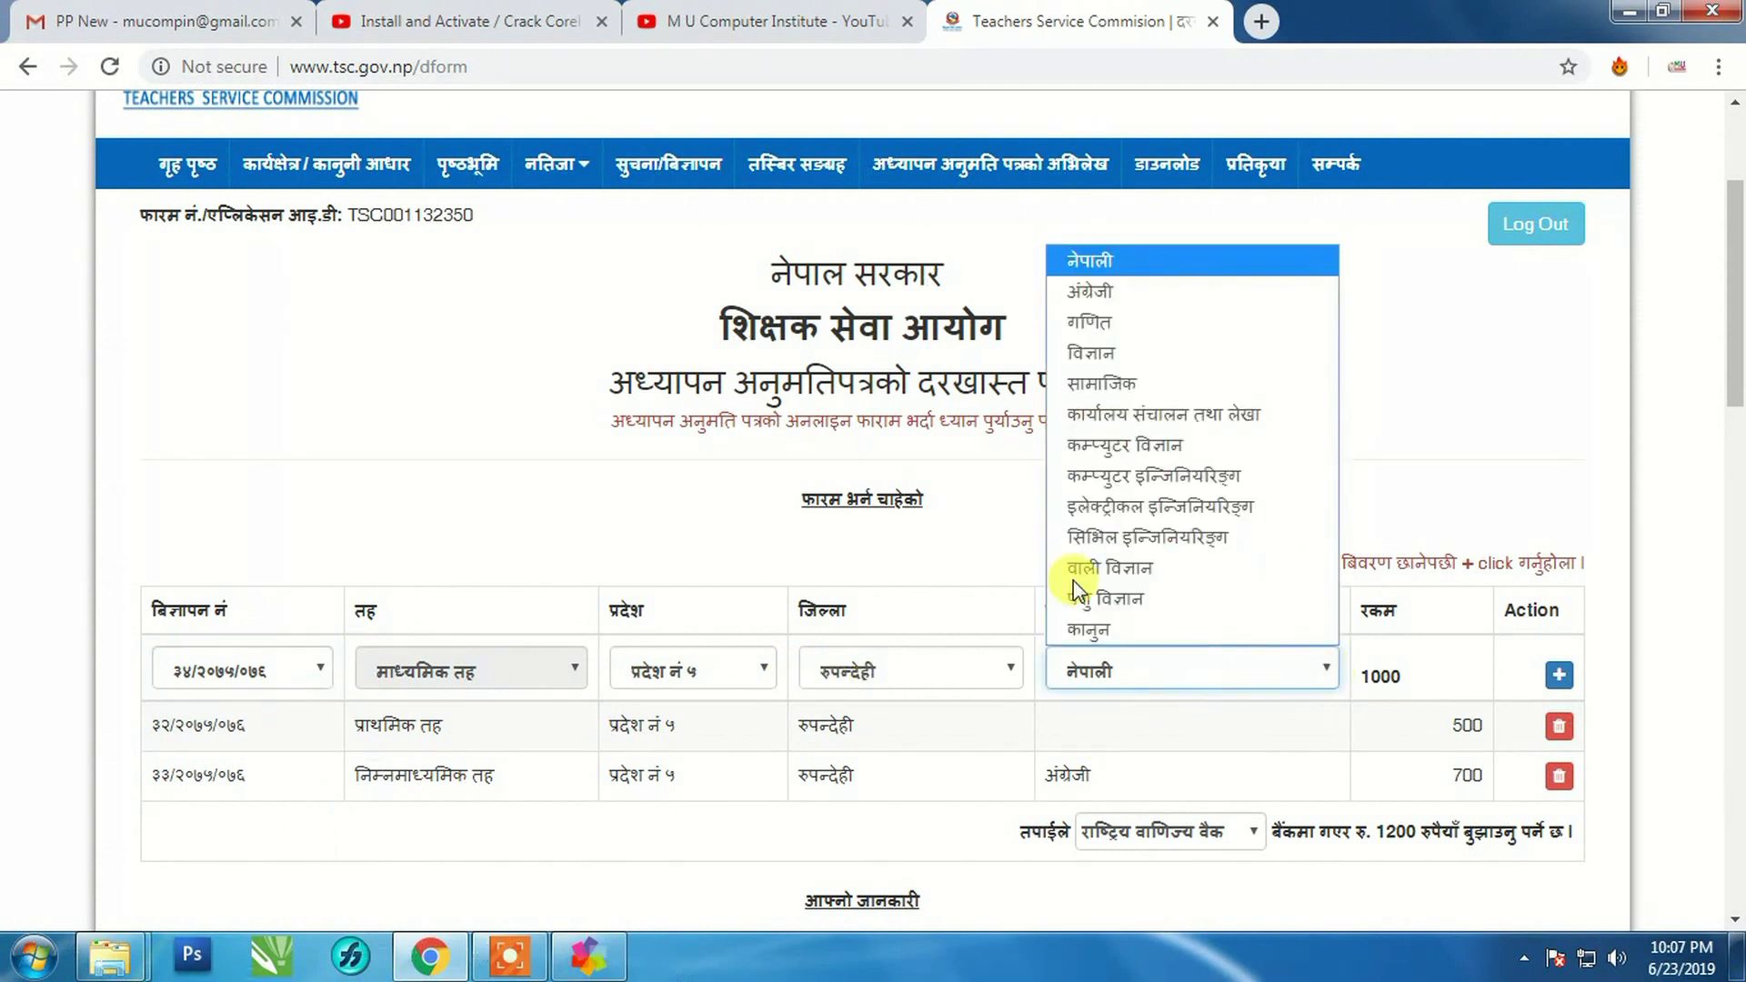
click(1141, 303)
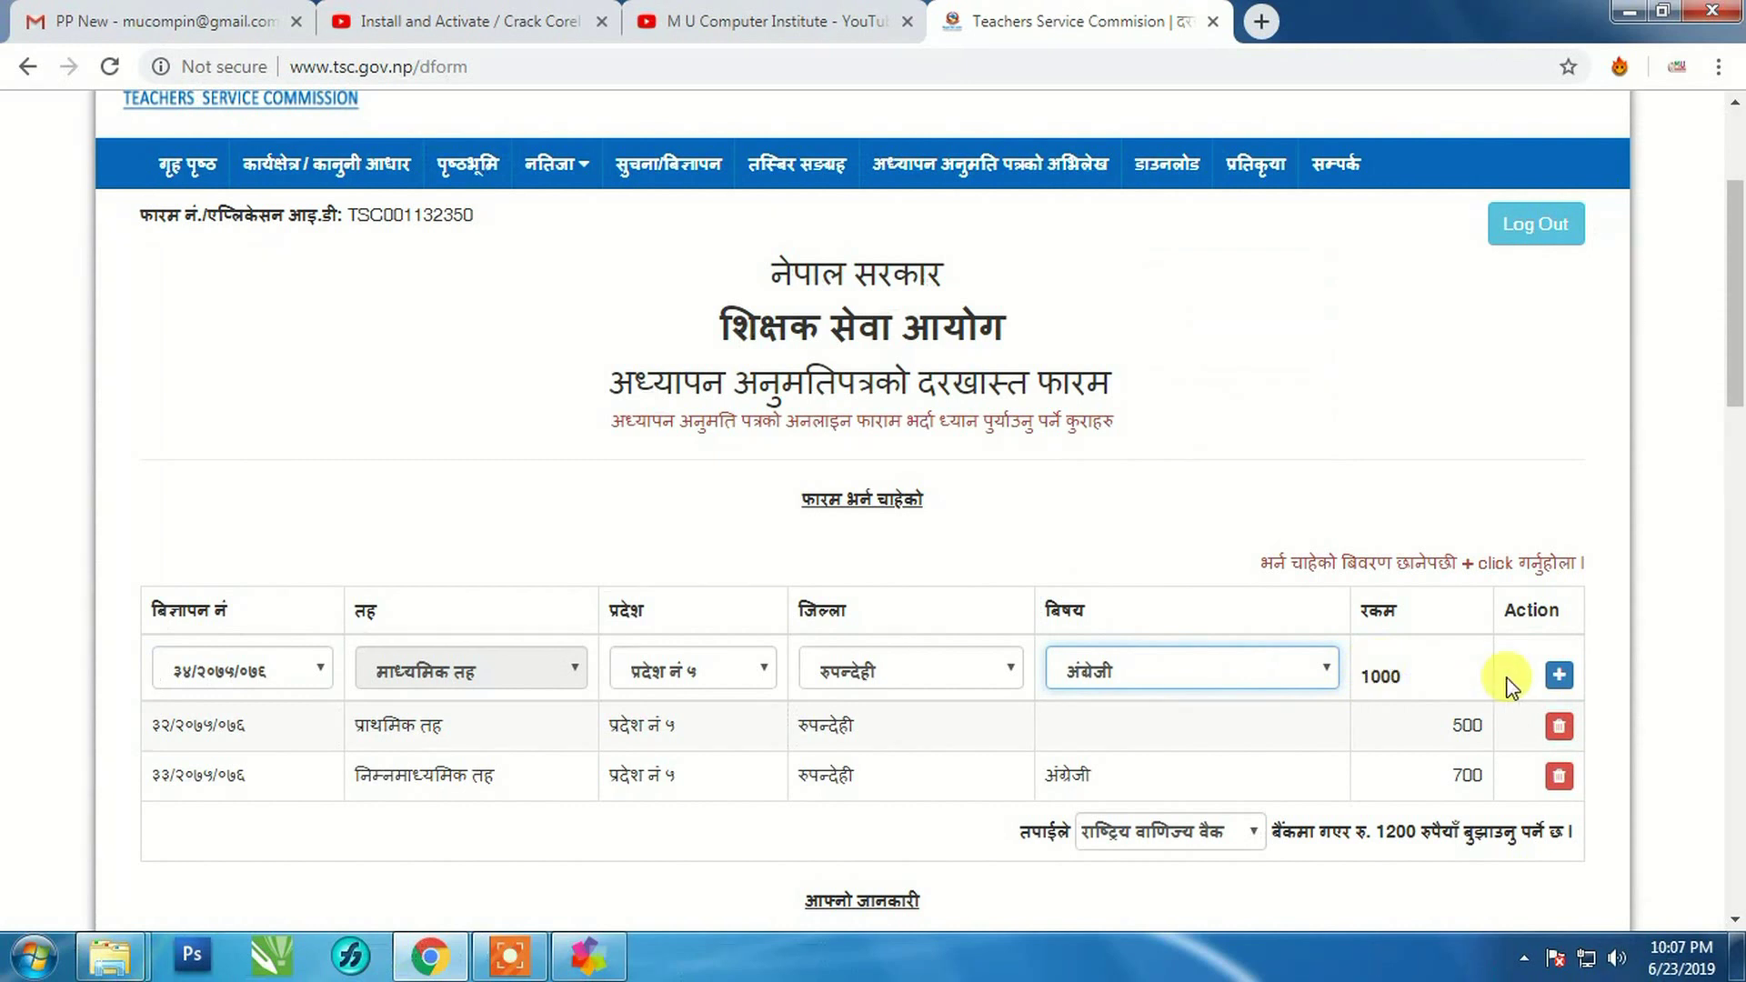
click(1558, 676)
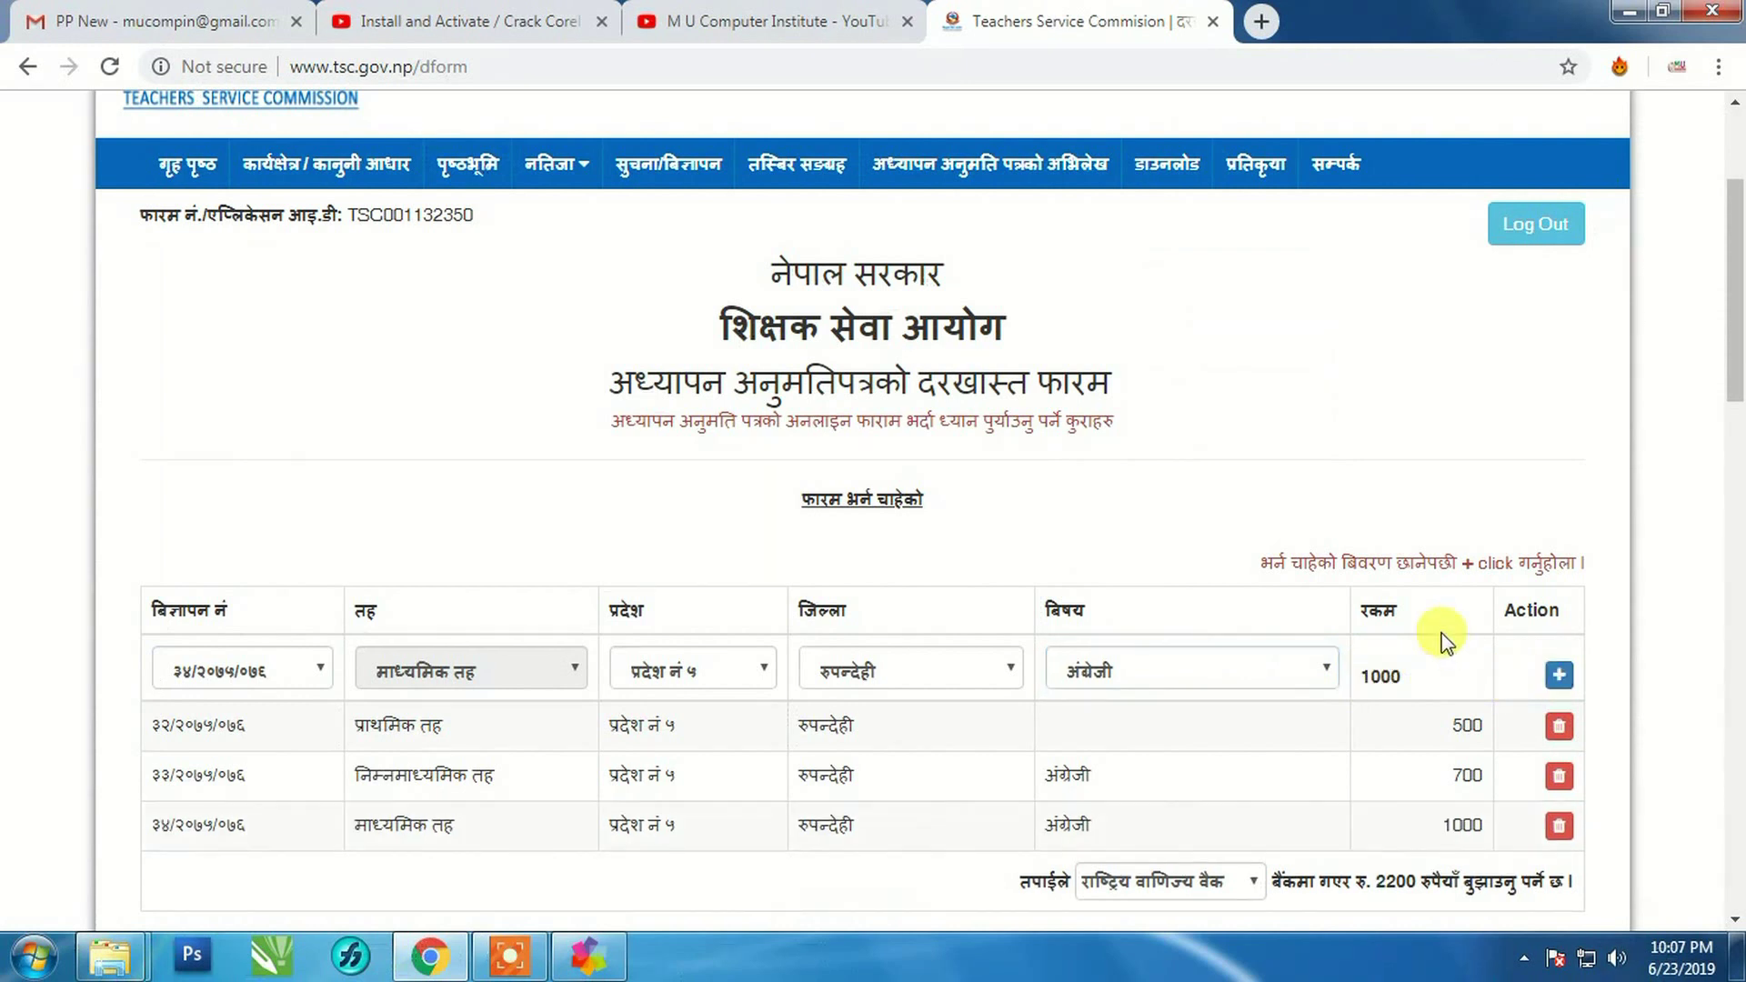
scroll(1392, 637, down, 1)
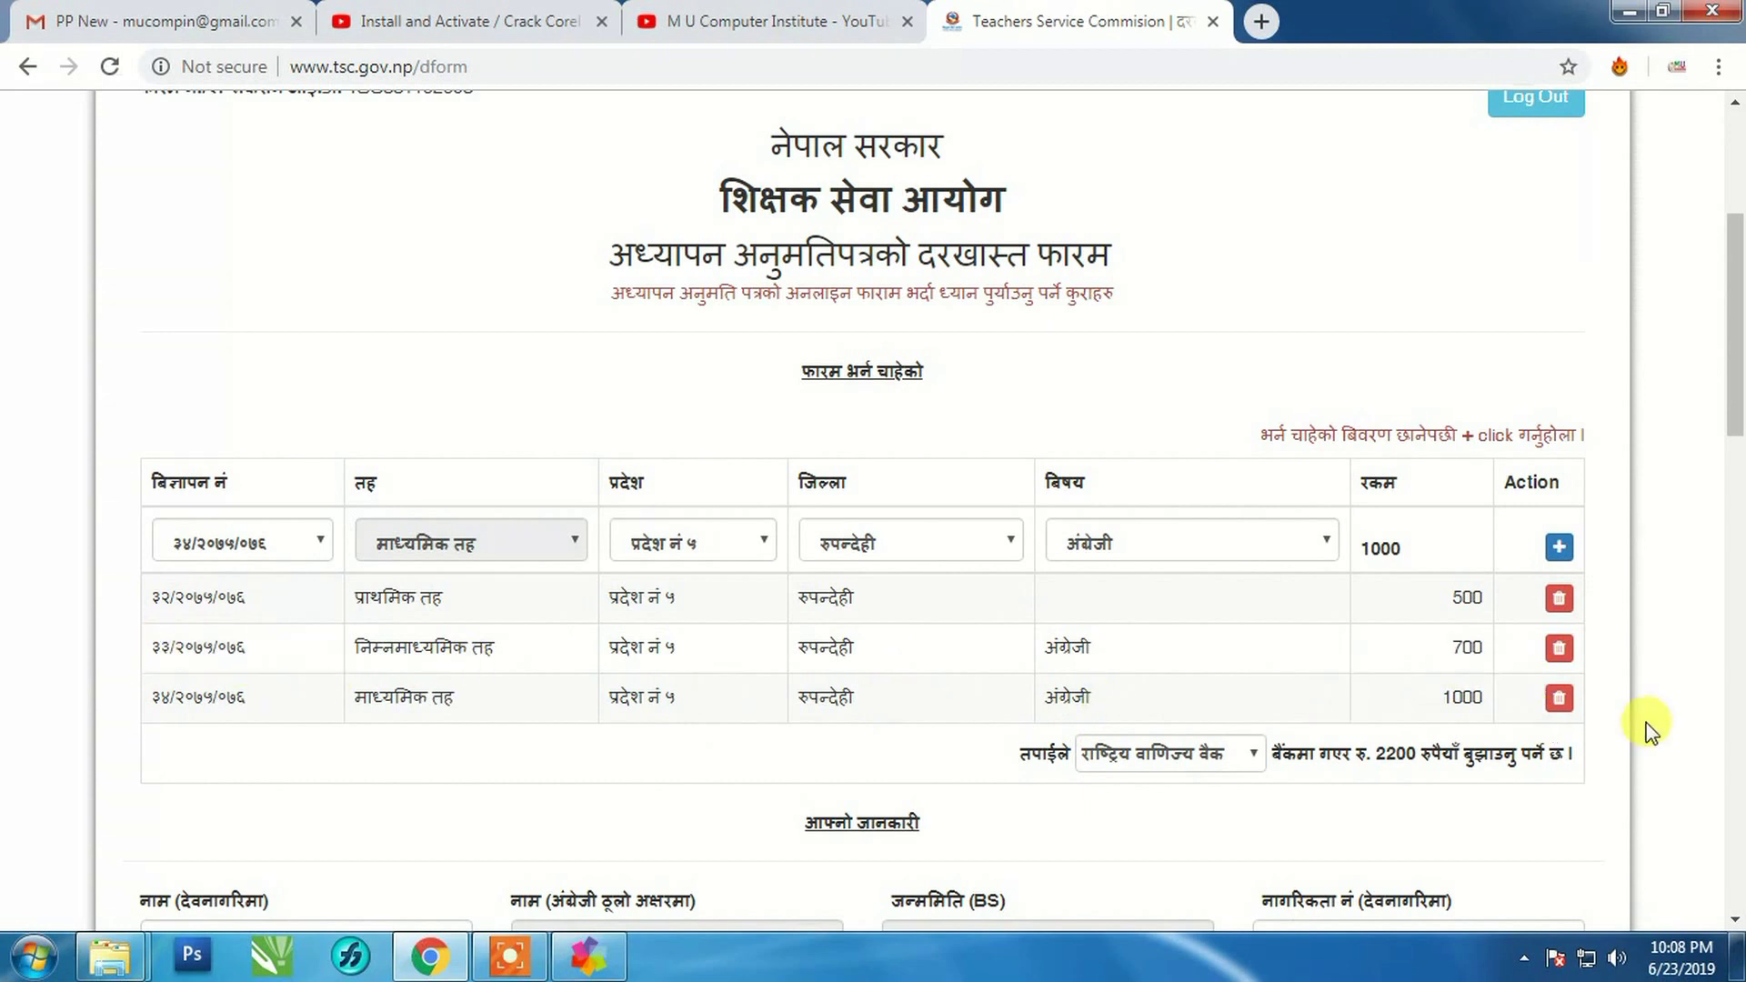
click(1558, 698)
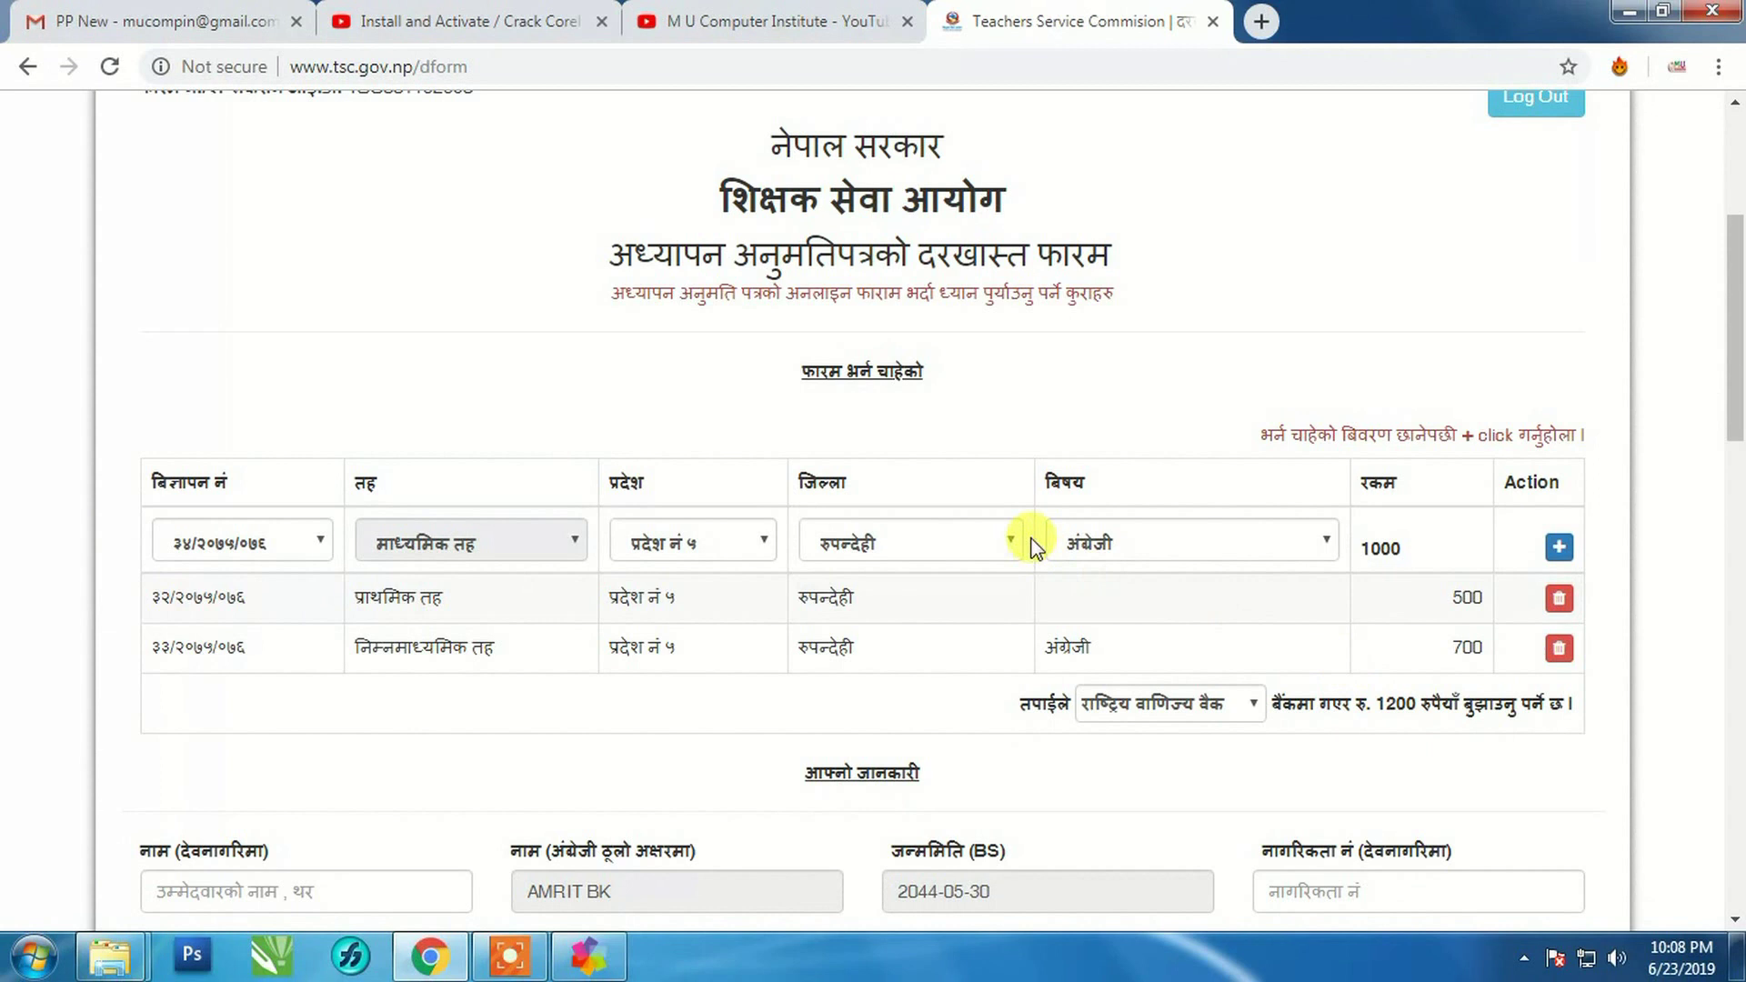
Step: Scroll past the personal details and addresses to the photo and signature upload boxes
scroll(1032, 544, down, 3)
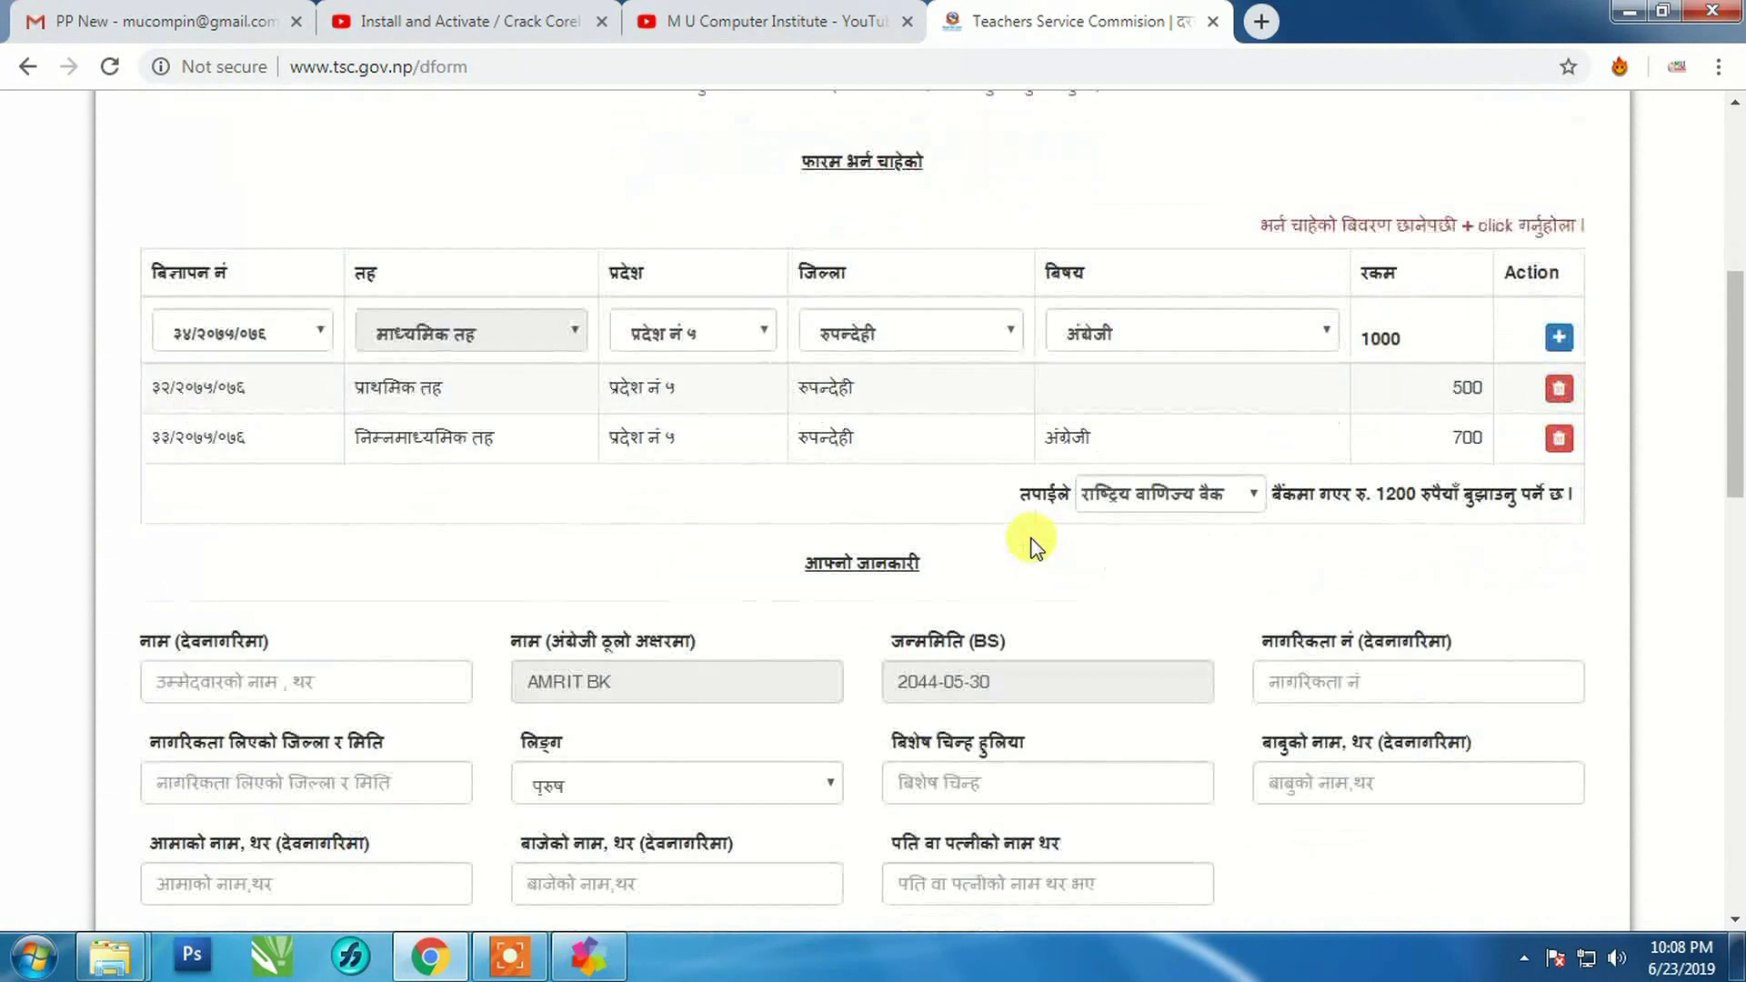
scroll(773, 555, down, 1)
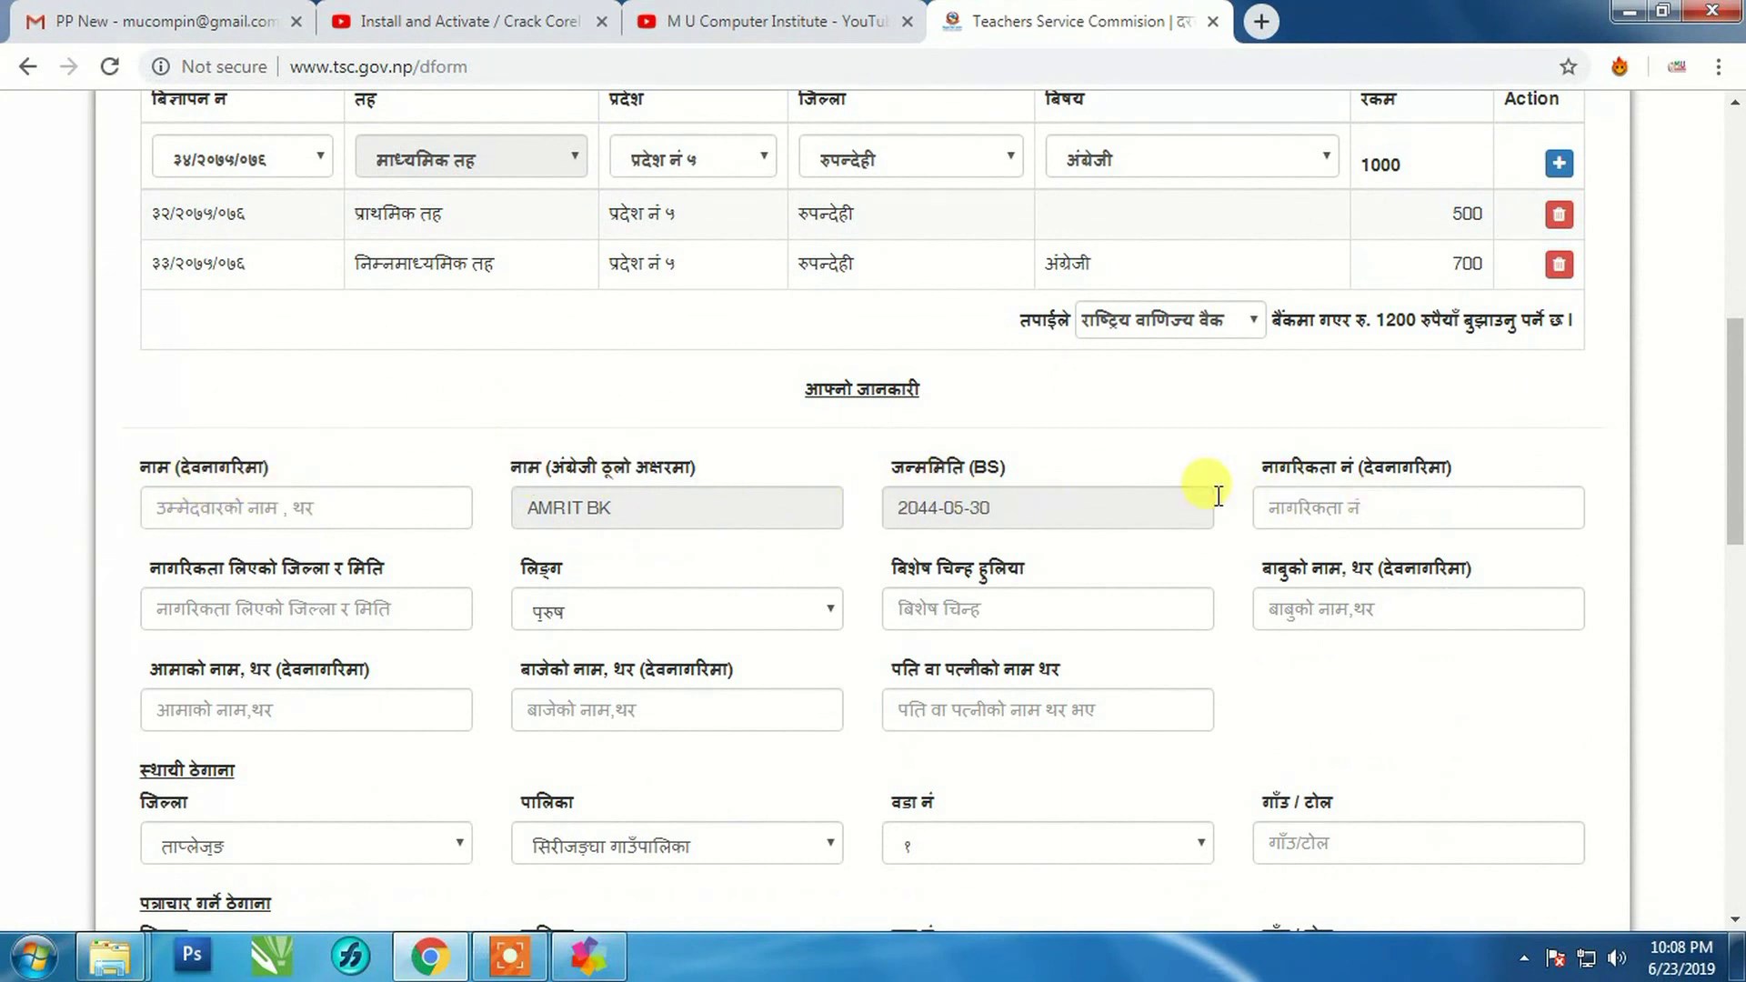
scroll(940, 553, down, 3)
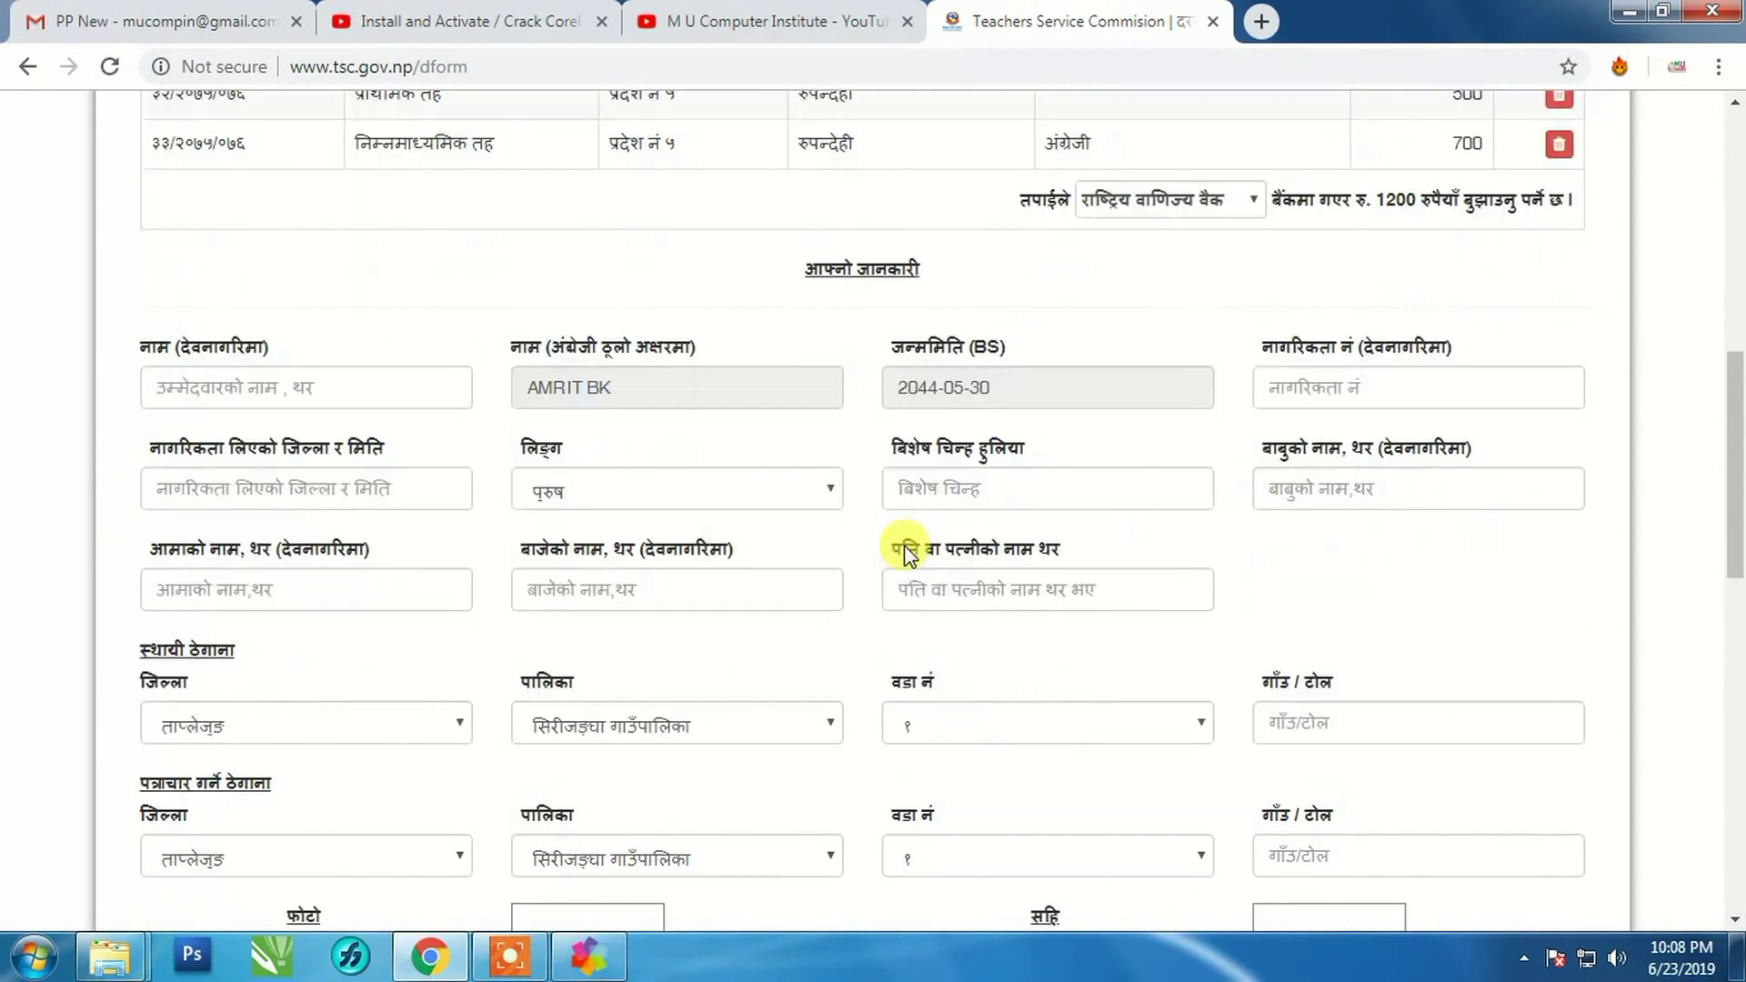
scroll(735, 471, up, 1)
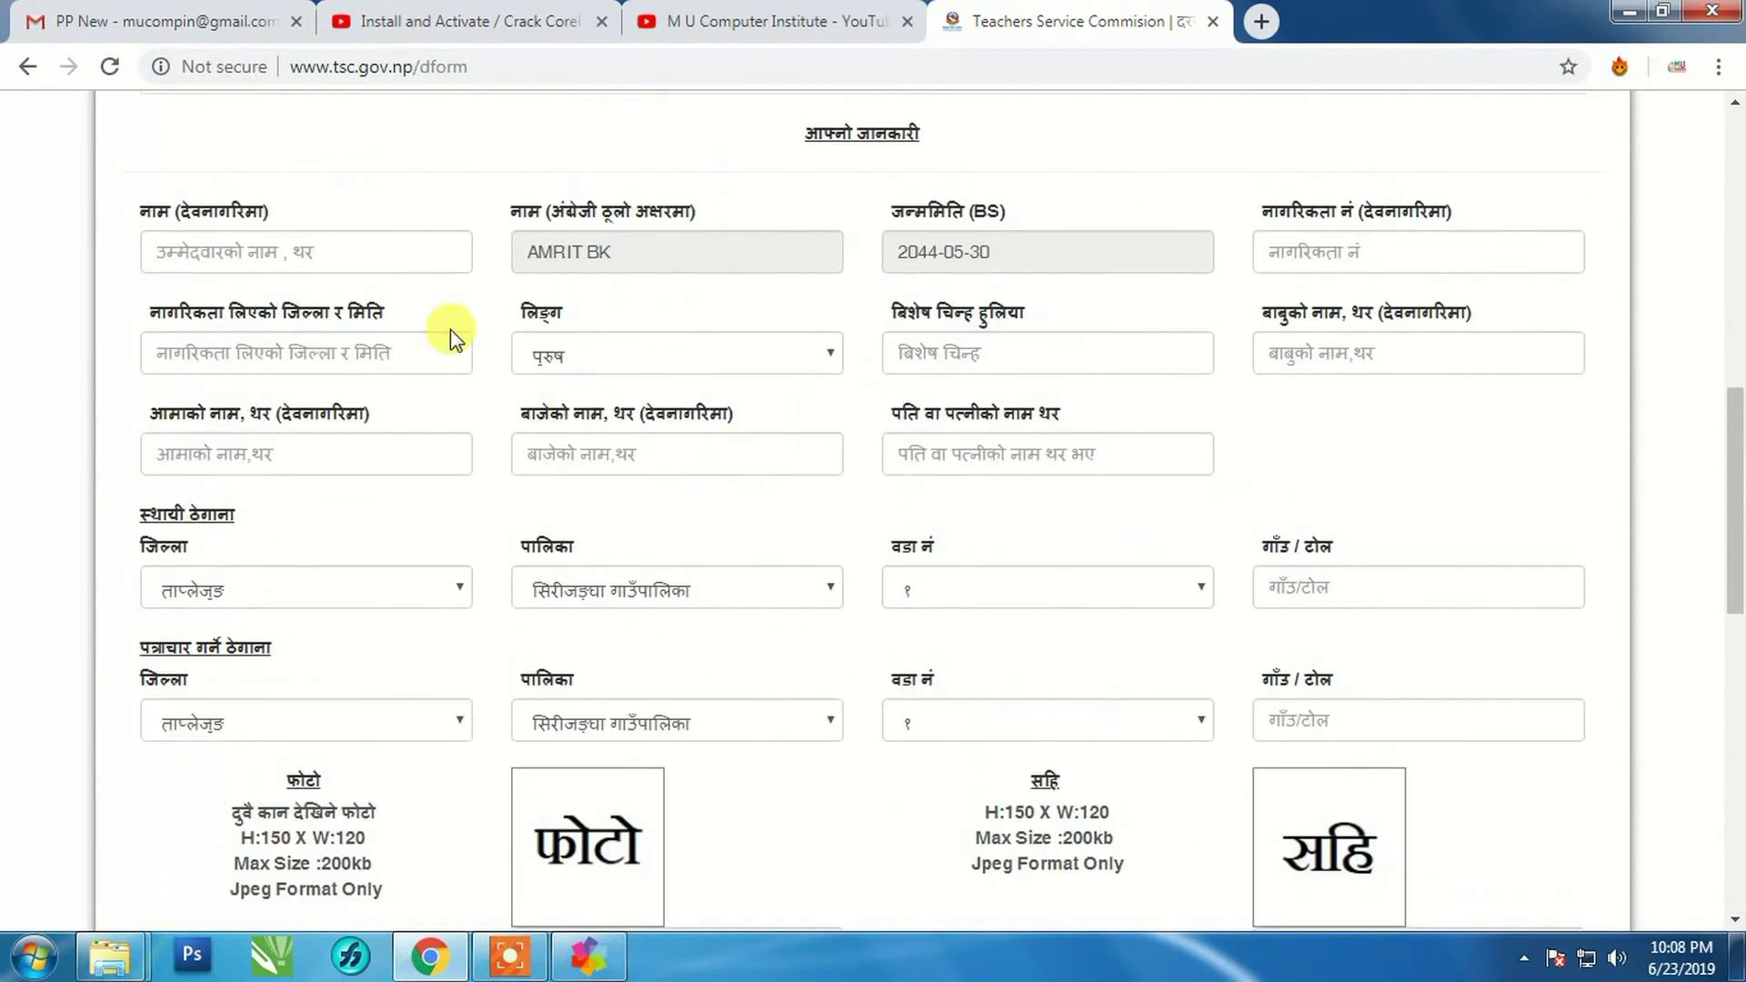
scroll(551, 358, down, 1)
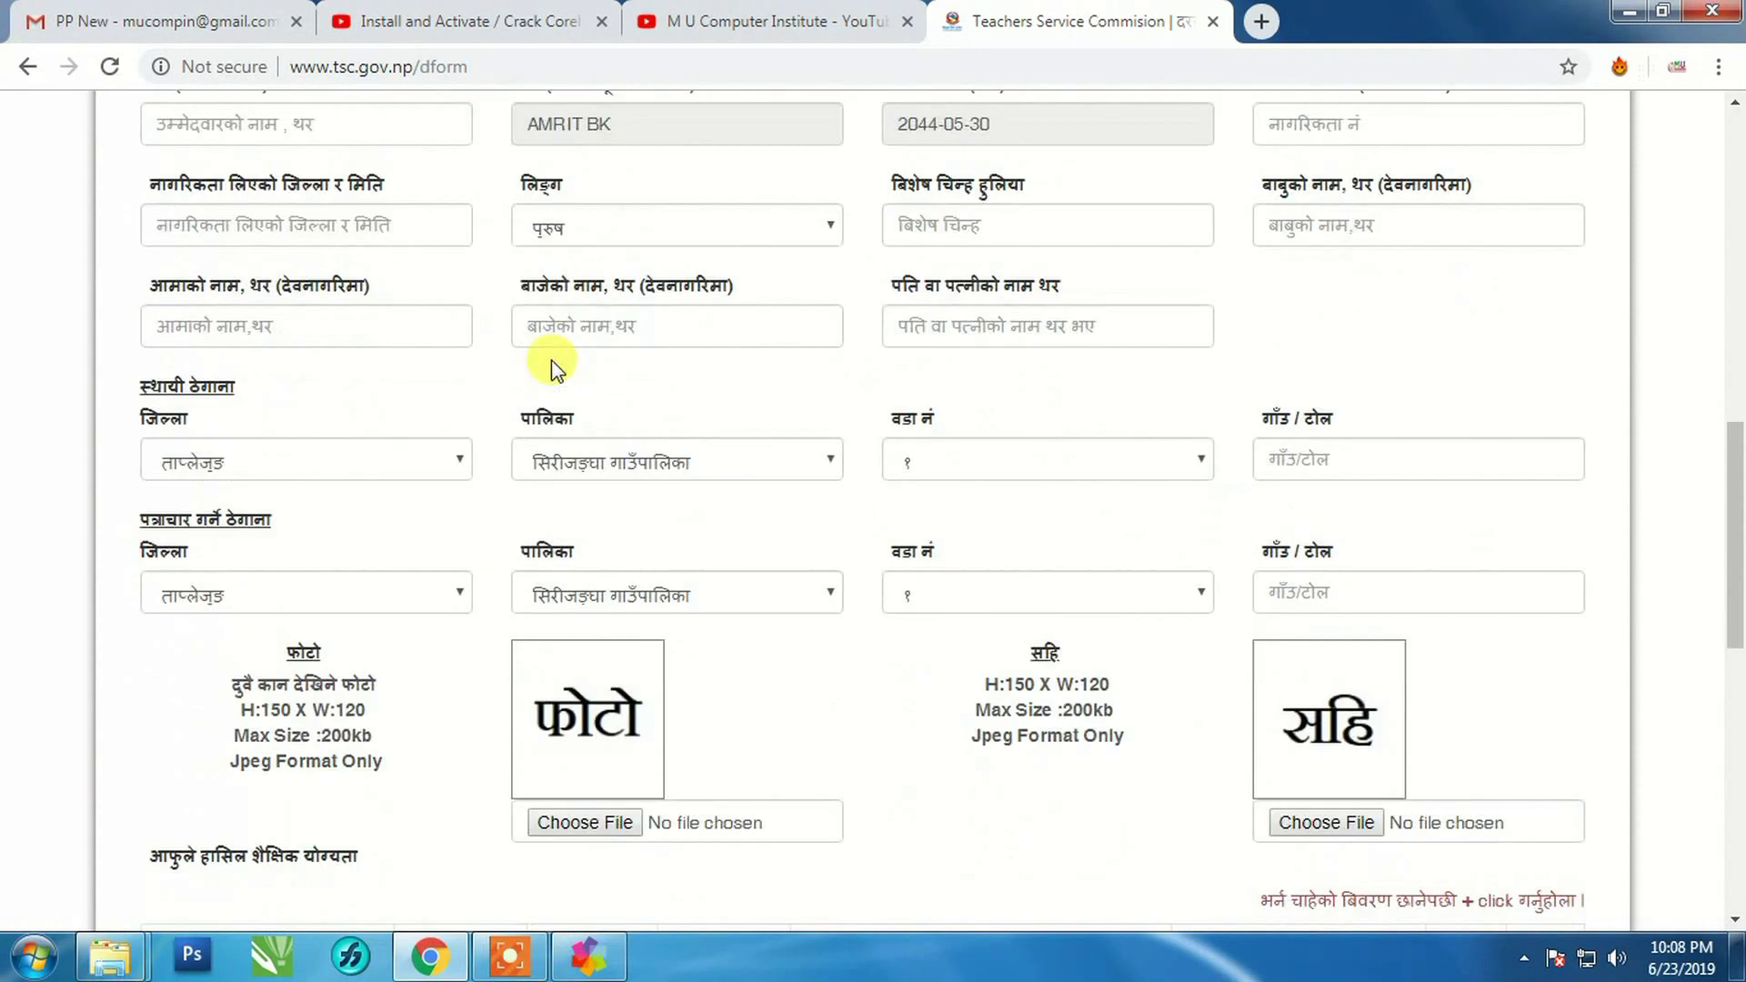
drag(1739, 452, 1737, 468)
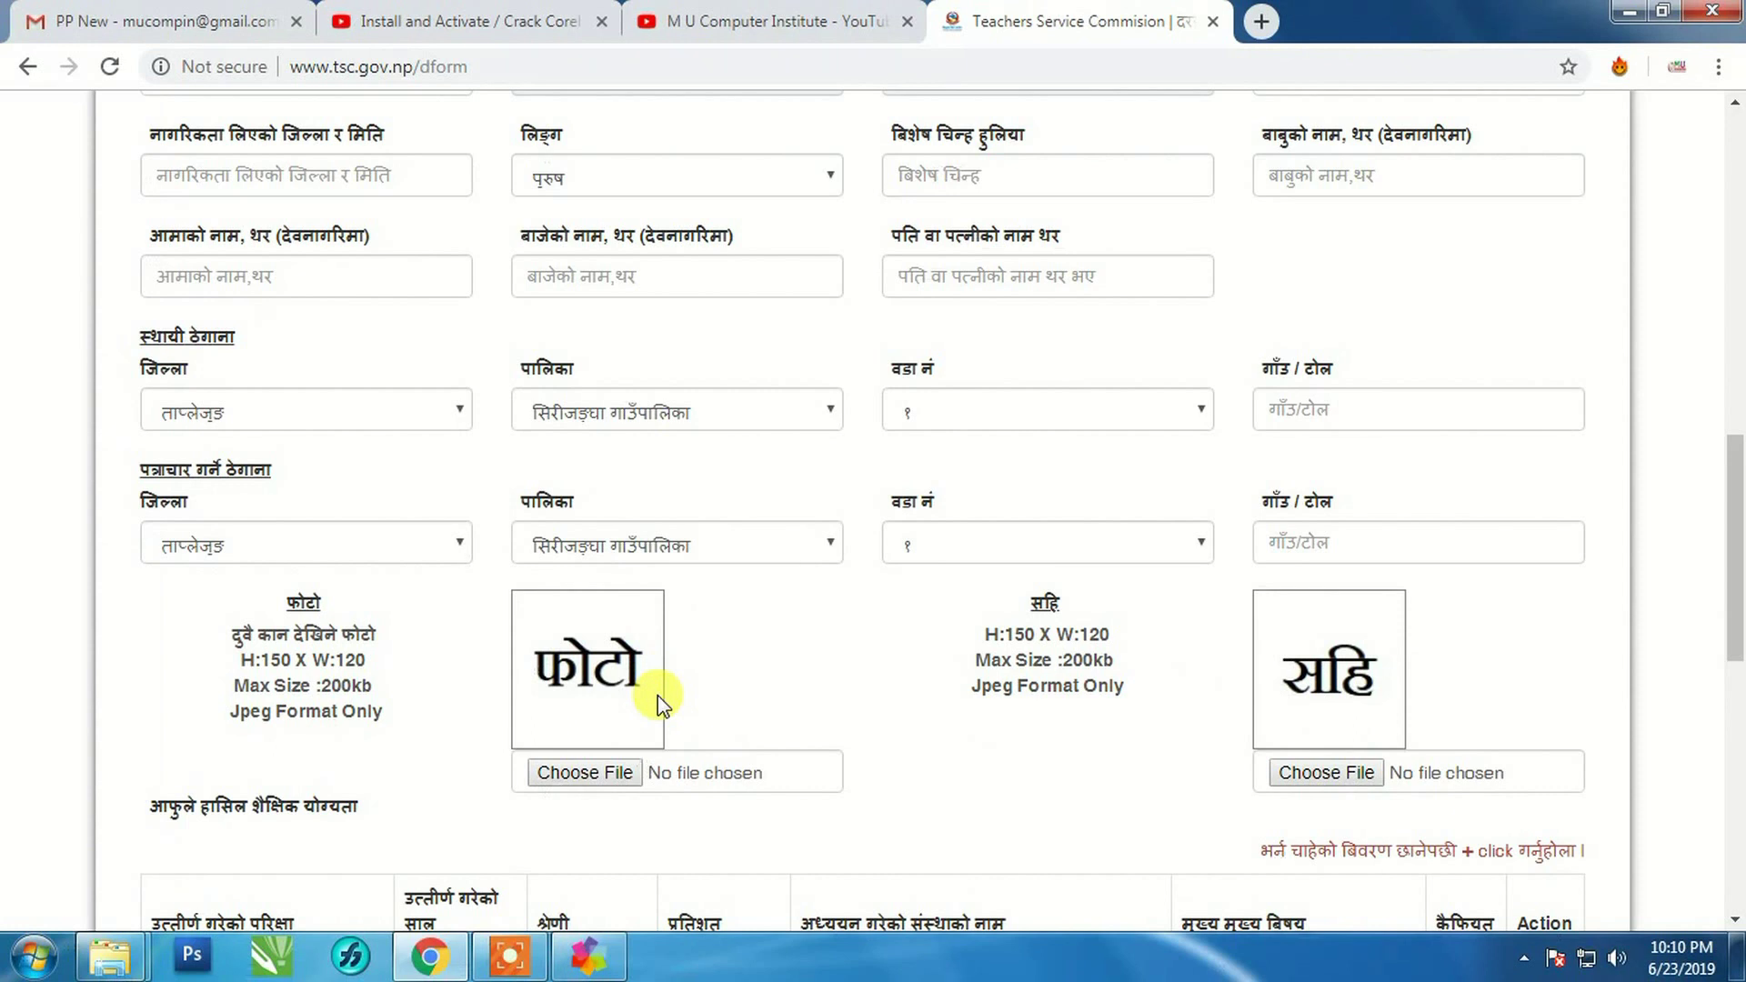
Step: Scroll up to review the applied posts, then back down toward the qualification table
scroll(751, 462, up, 5)
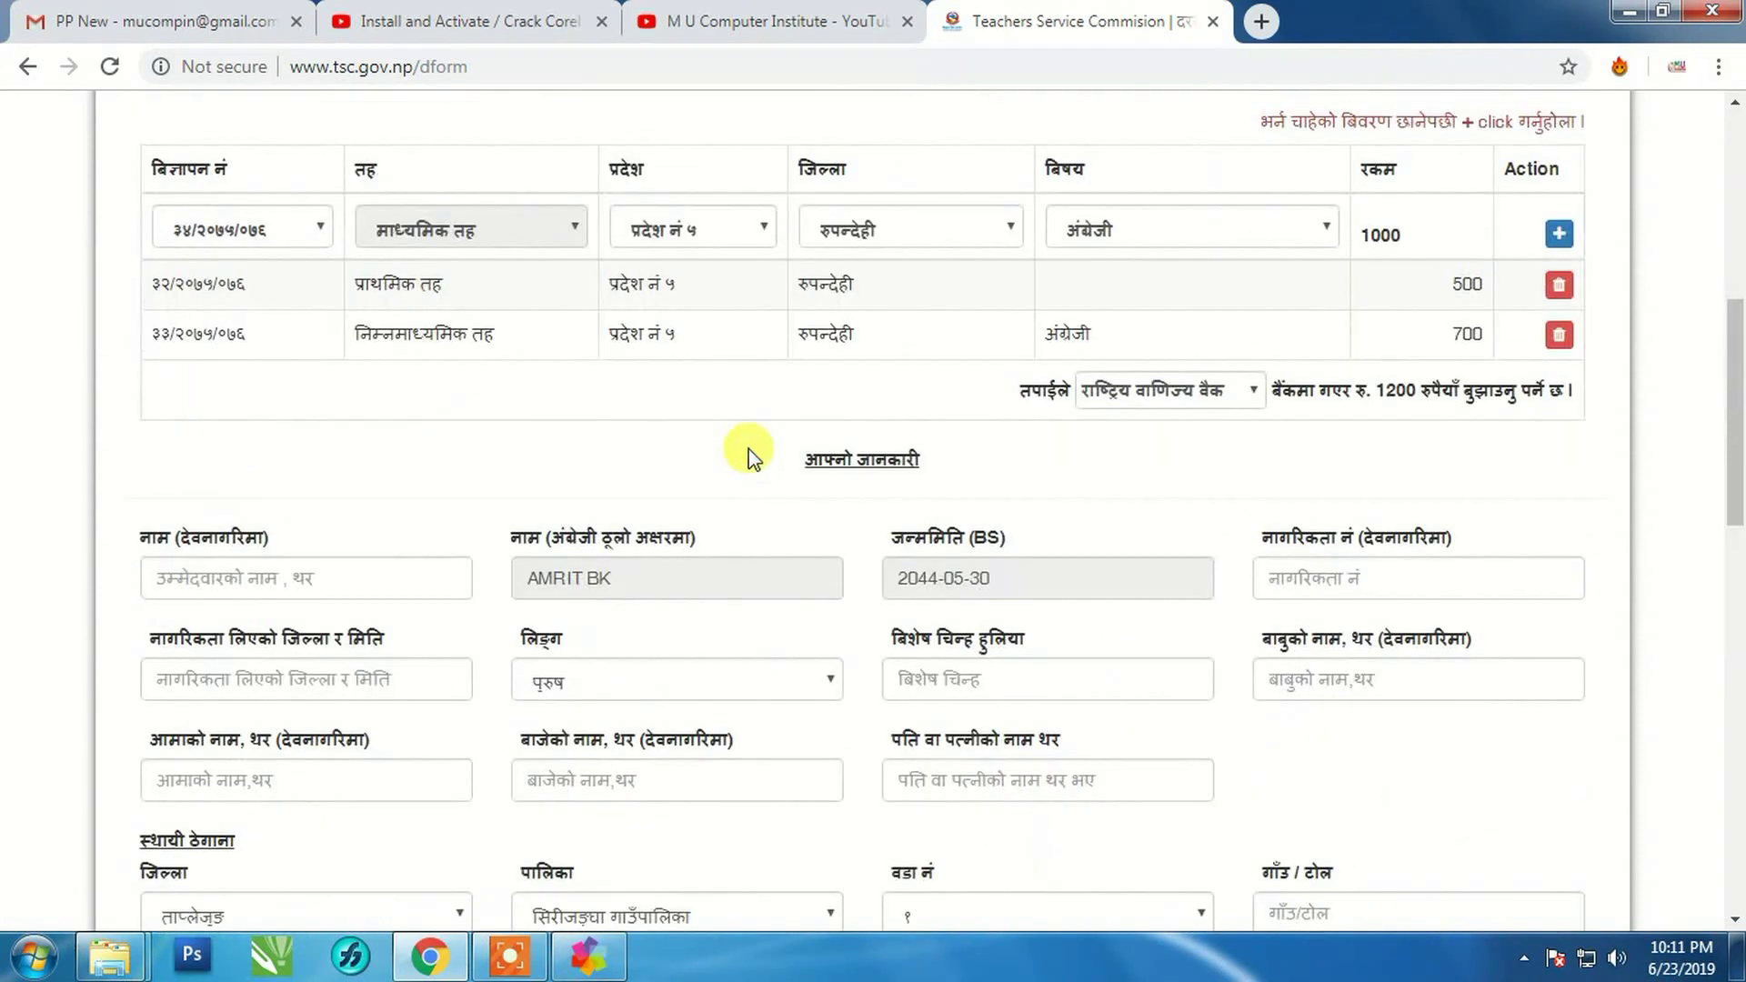
scroll(752, 446, down, 5)
scroll(751, 428, down, 3)
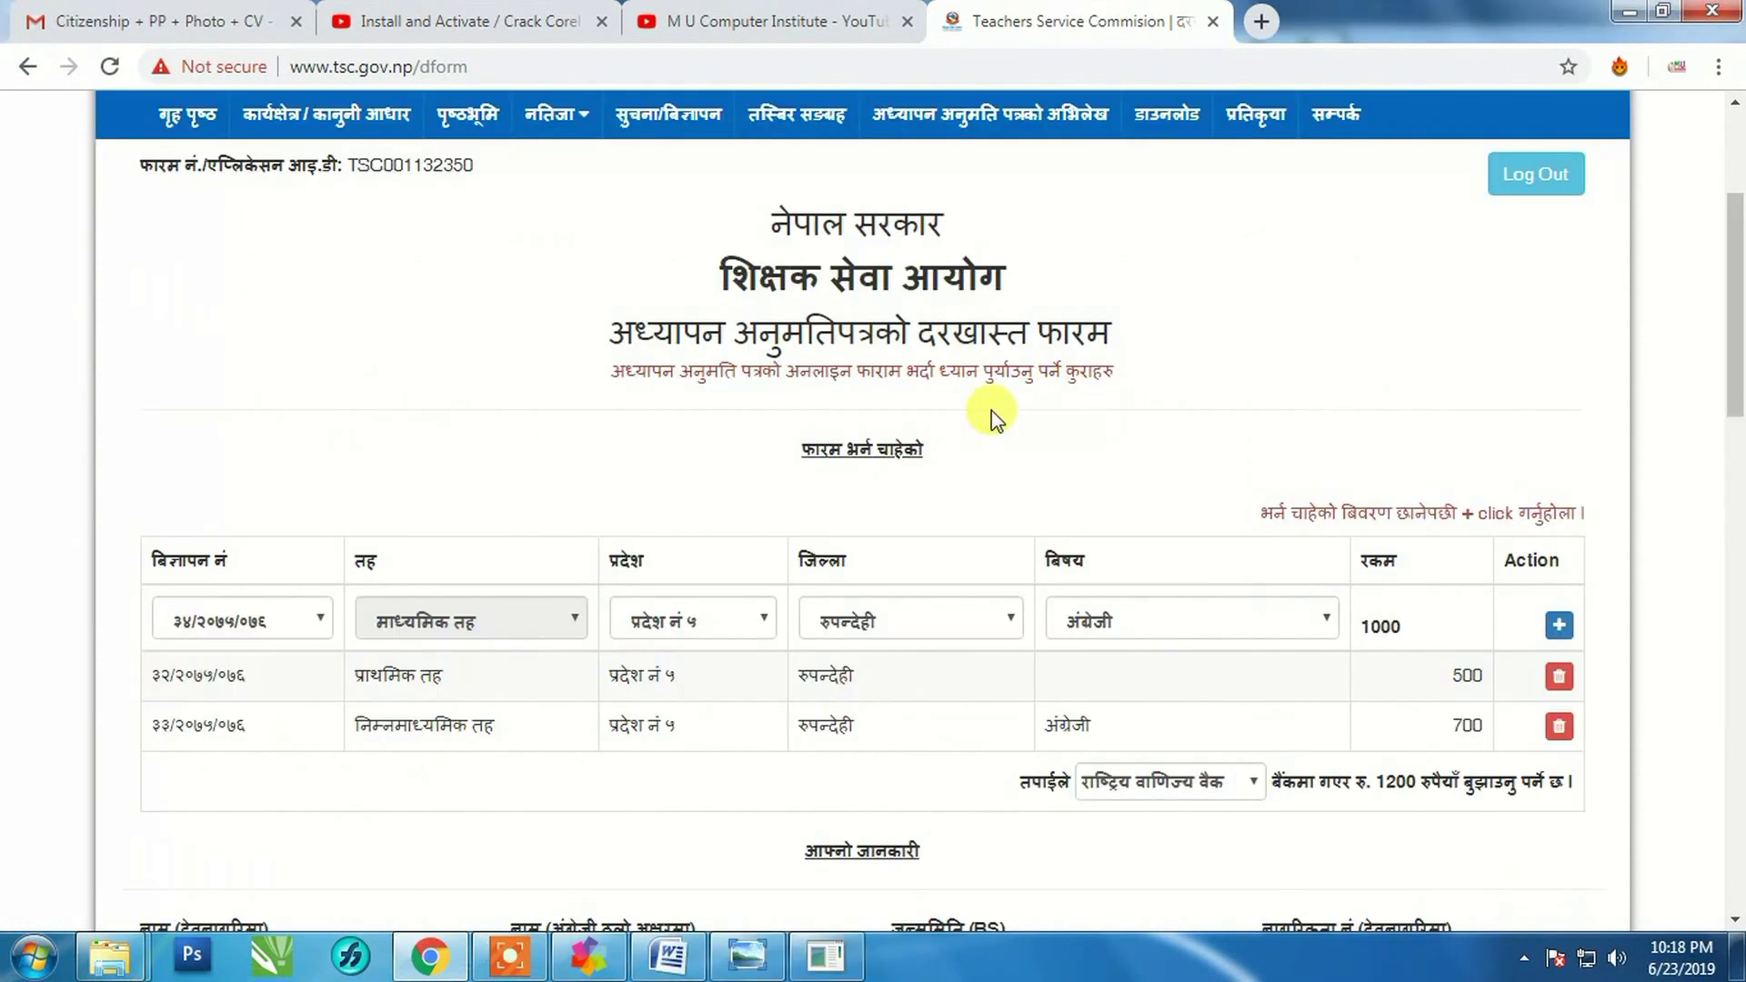
Step: Scroll to the educational qualification table and put the cursor in the first exam-name box
scroll(991, 411, down, 3)
scroll(964, 436, down, 4)
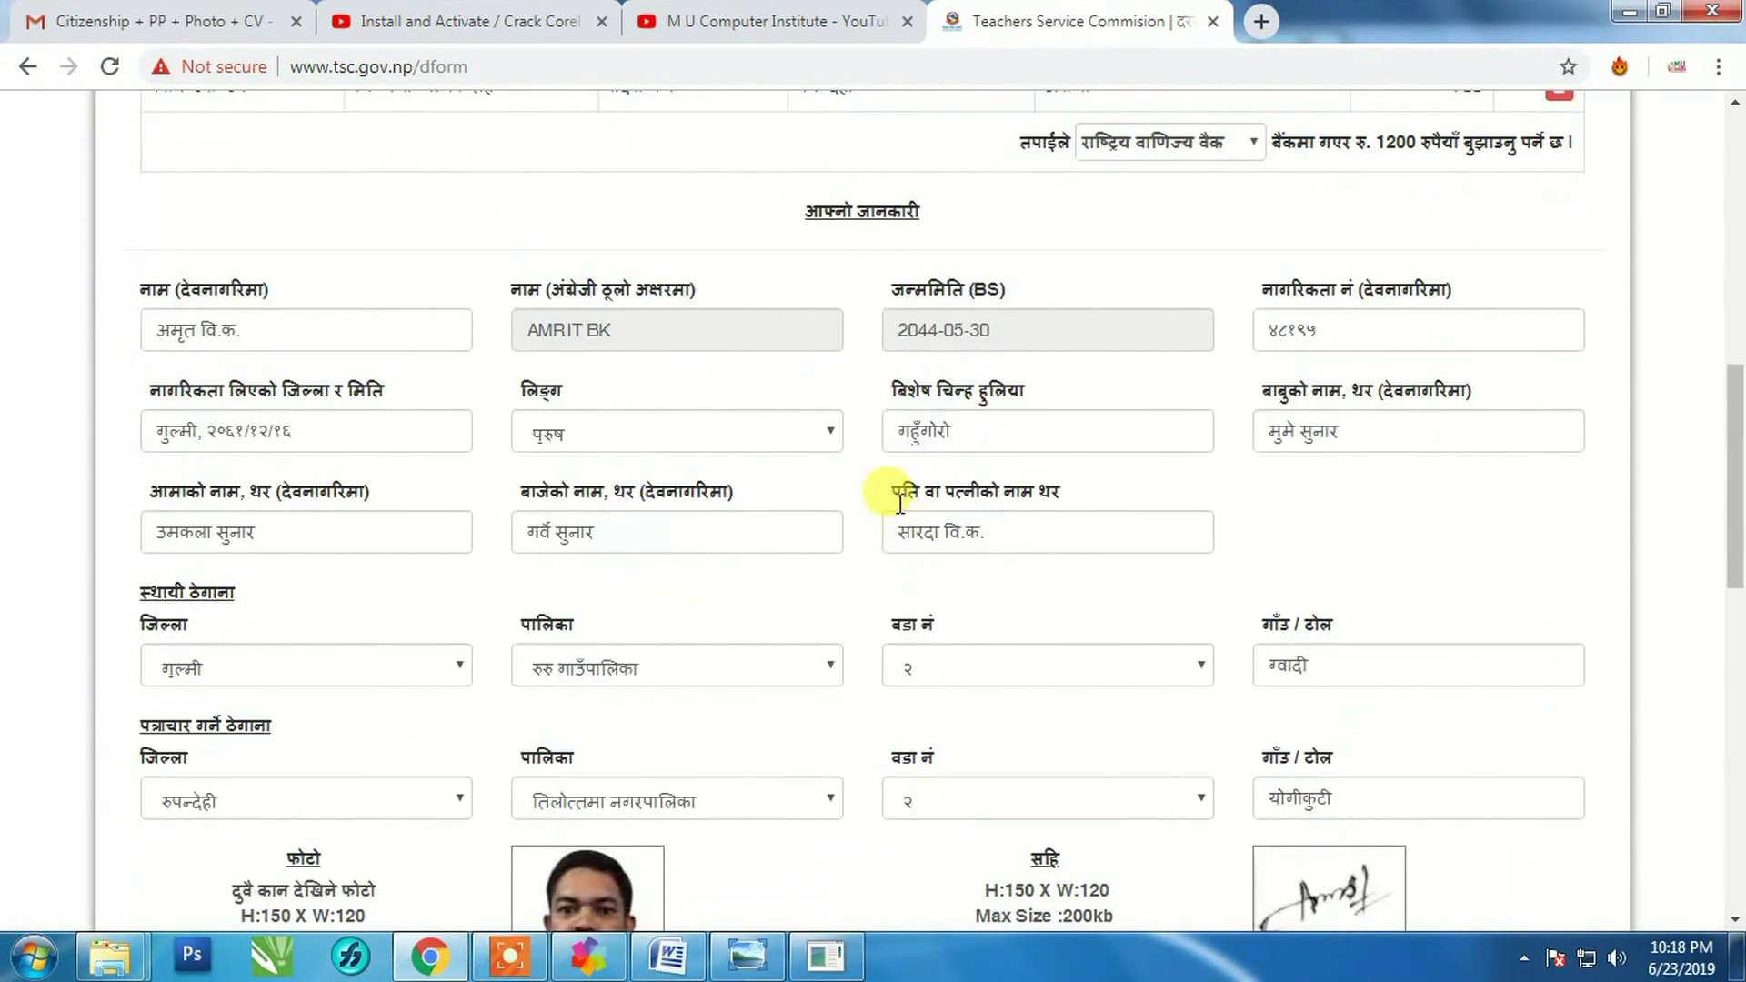
scroll(819, 496, down, 3)
scroll(752, 495, up, 2)
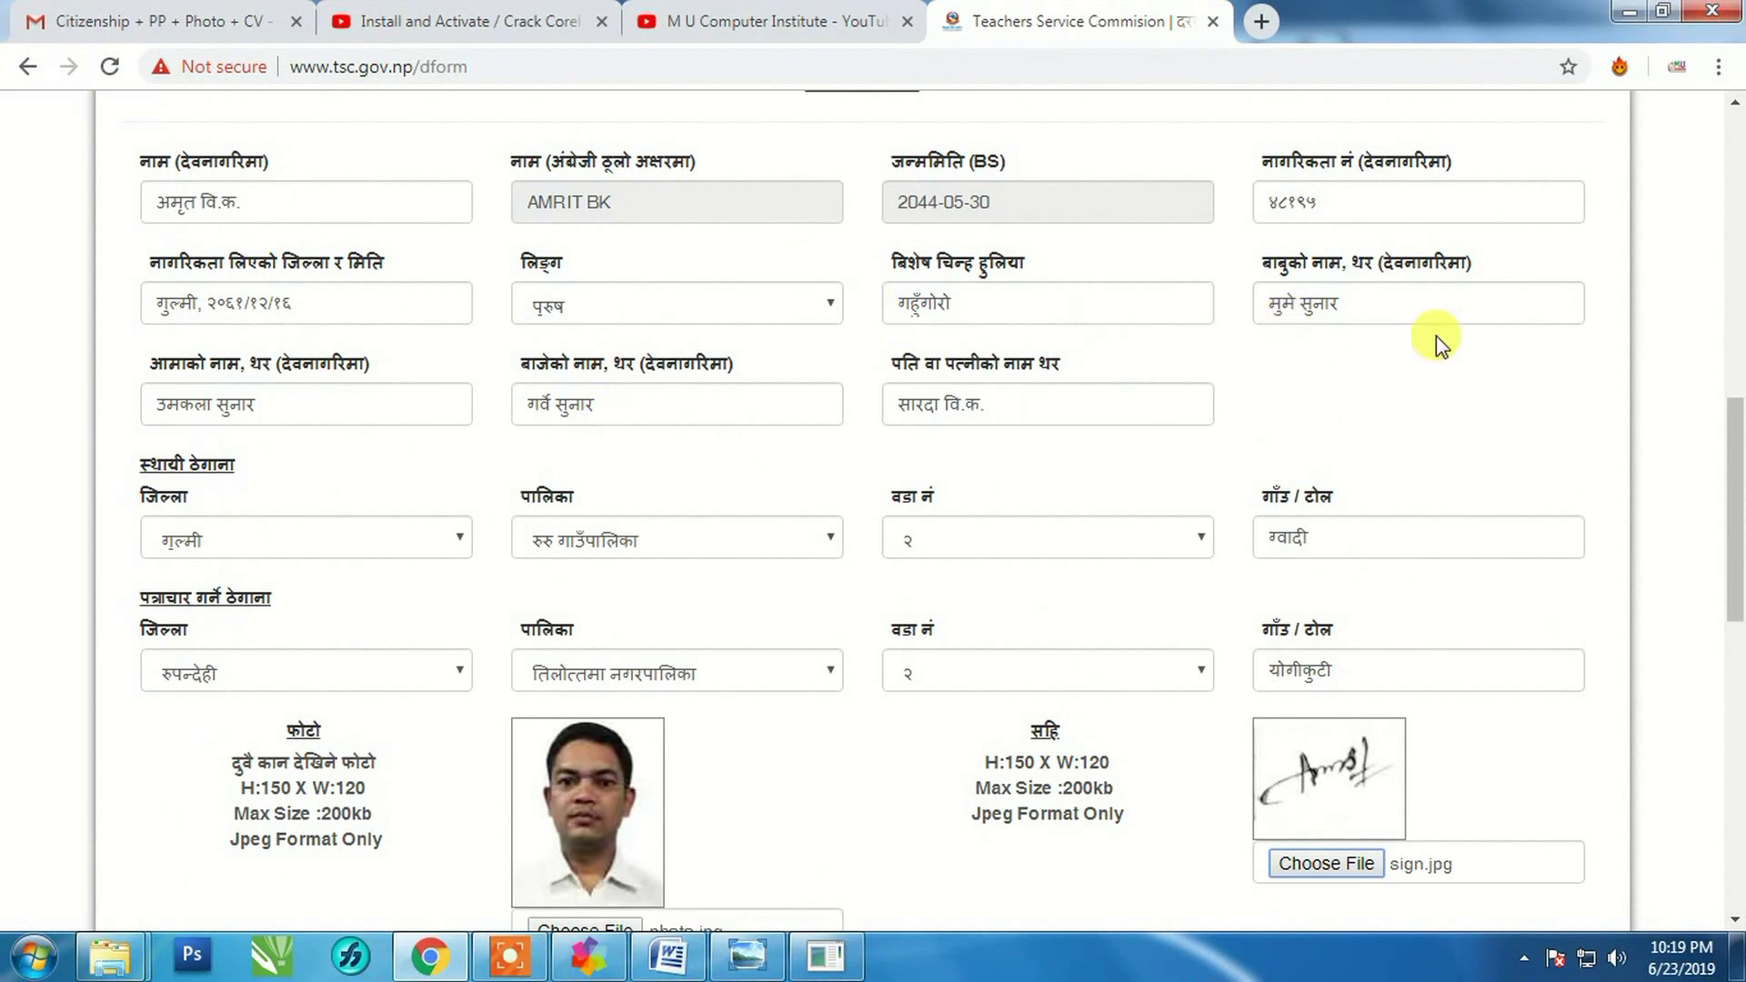
scroll(985, 444, down, 3)
scroll(724, 500, down, 3)
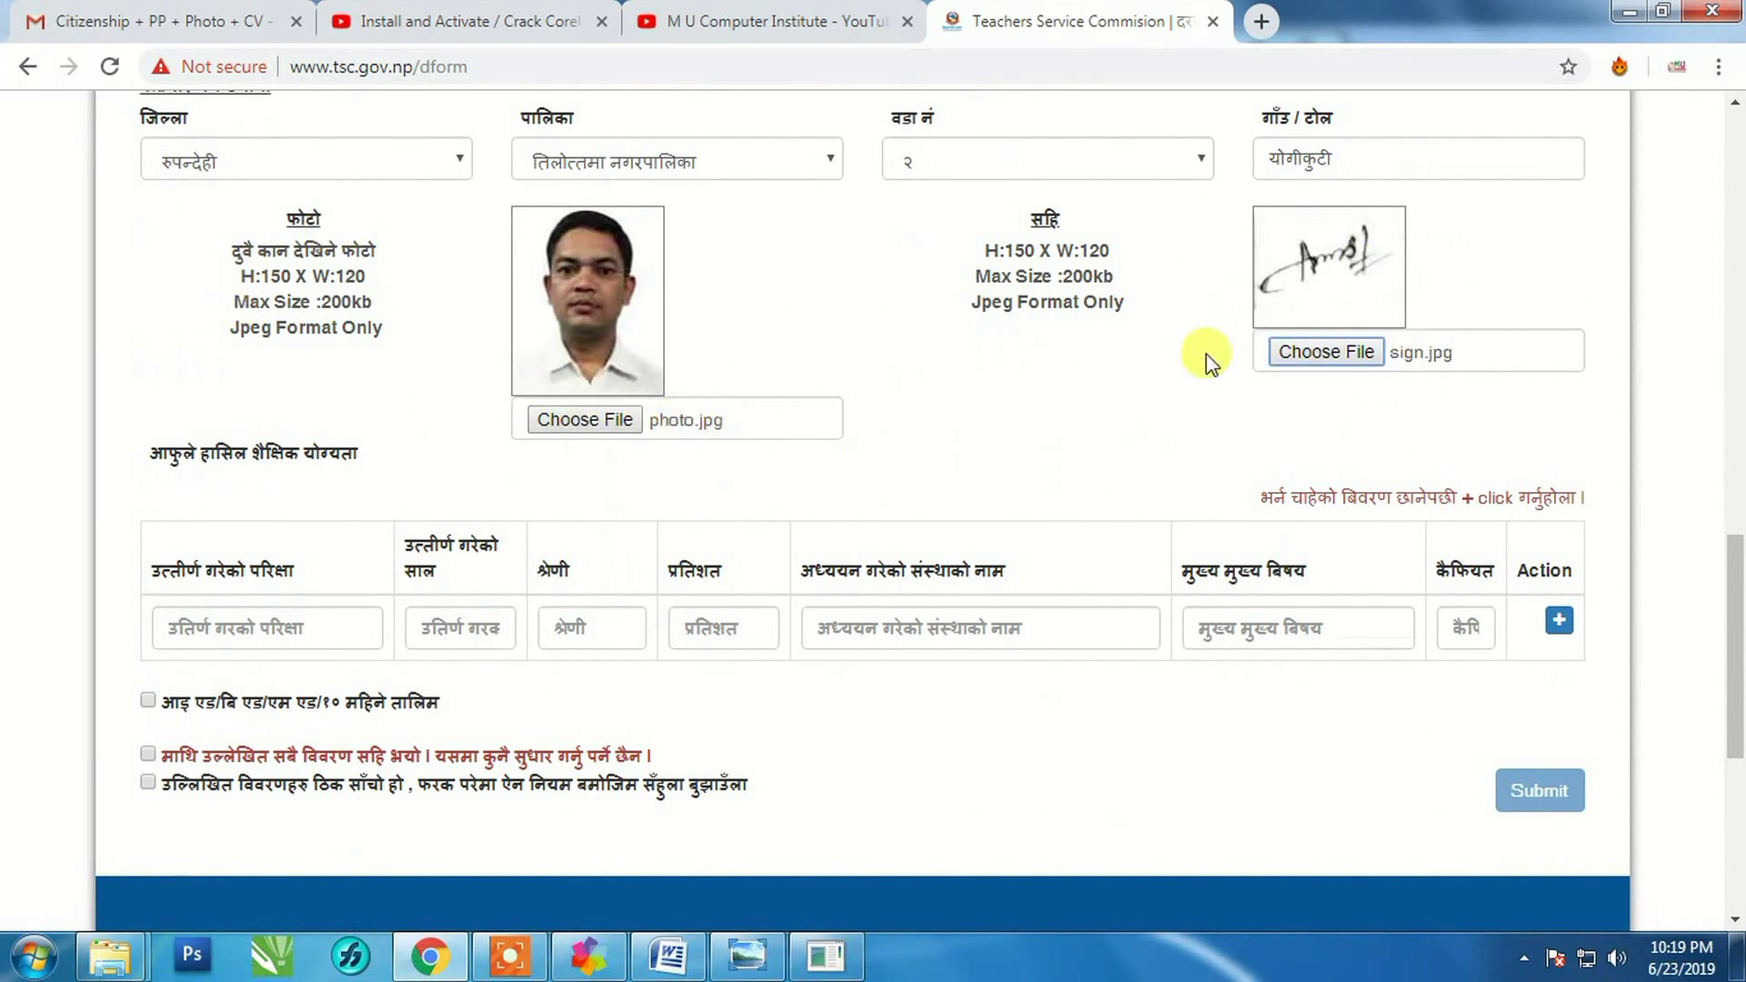
scroll(951, 393, down, 3)
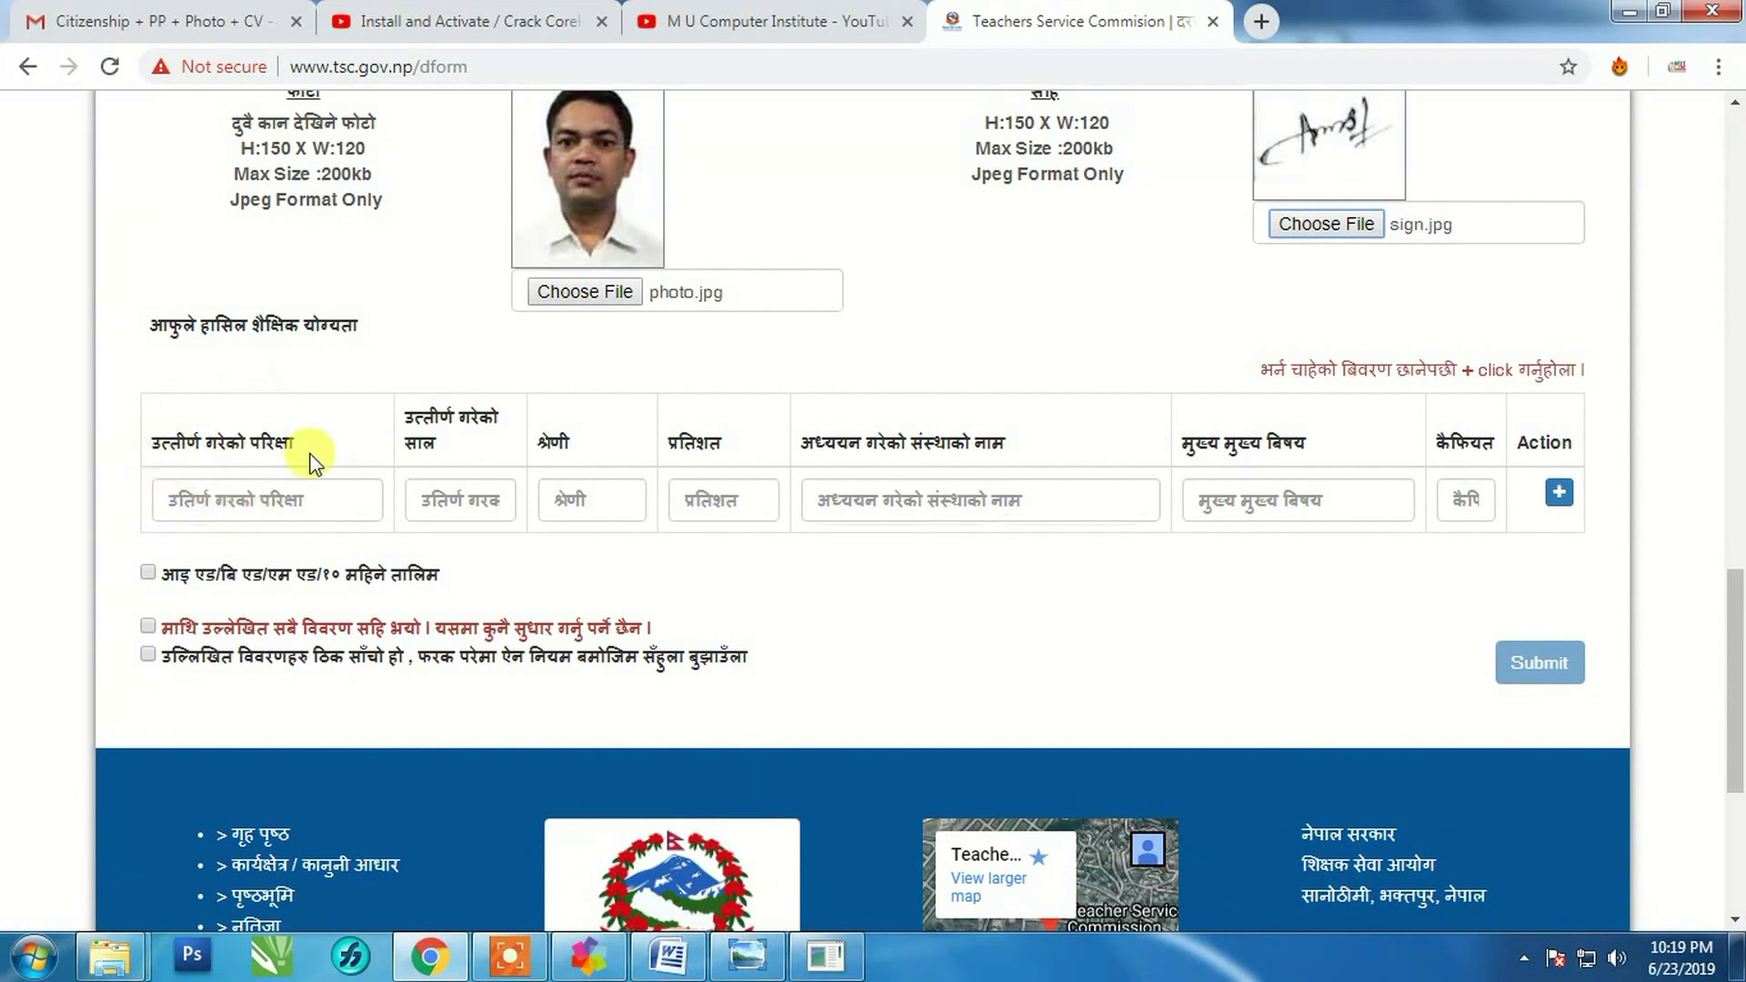
click(278, 495)
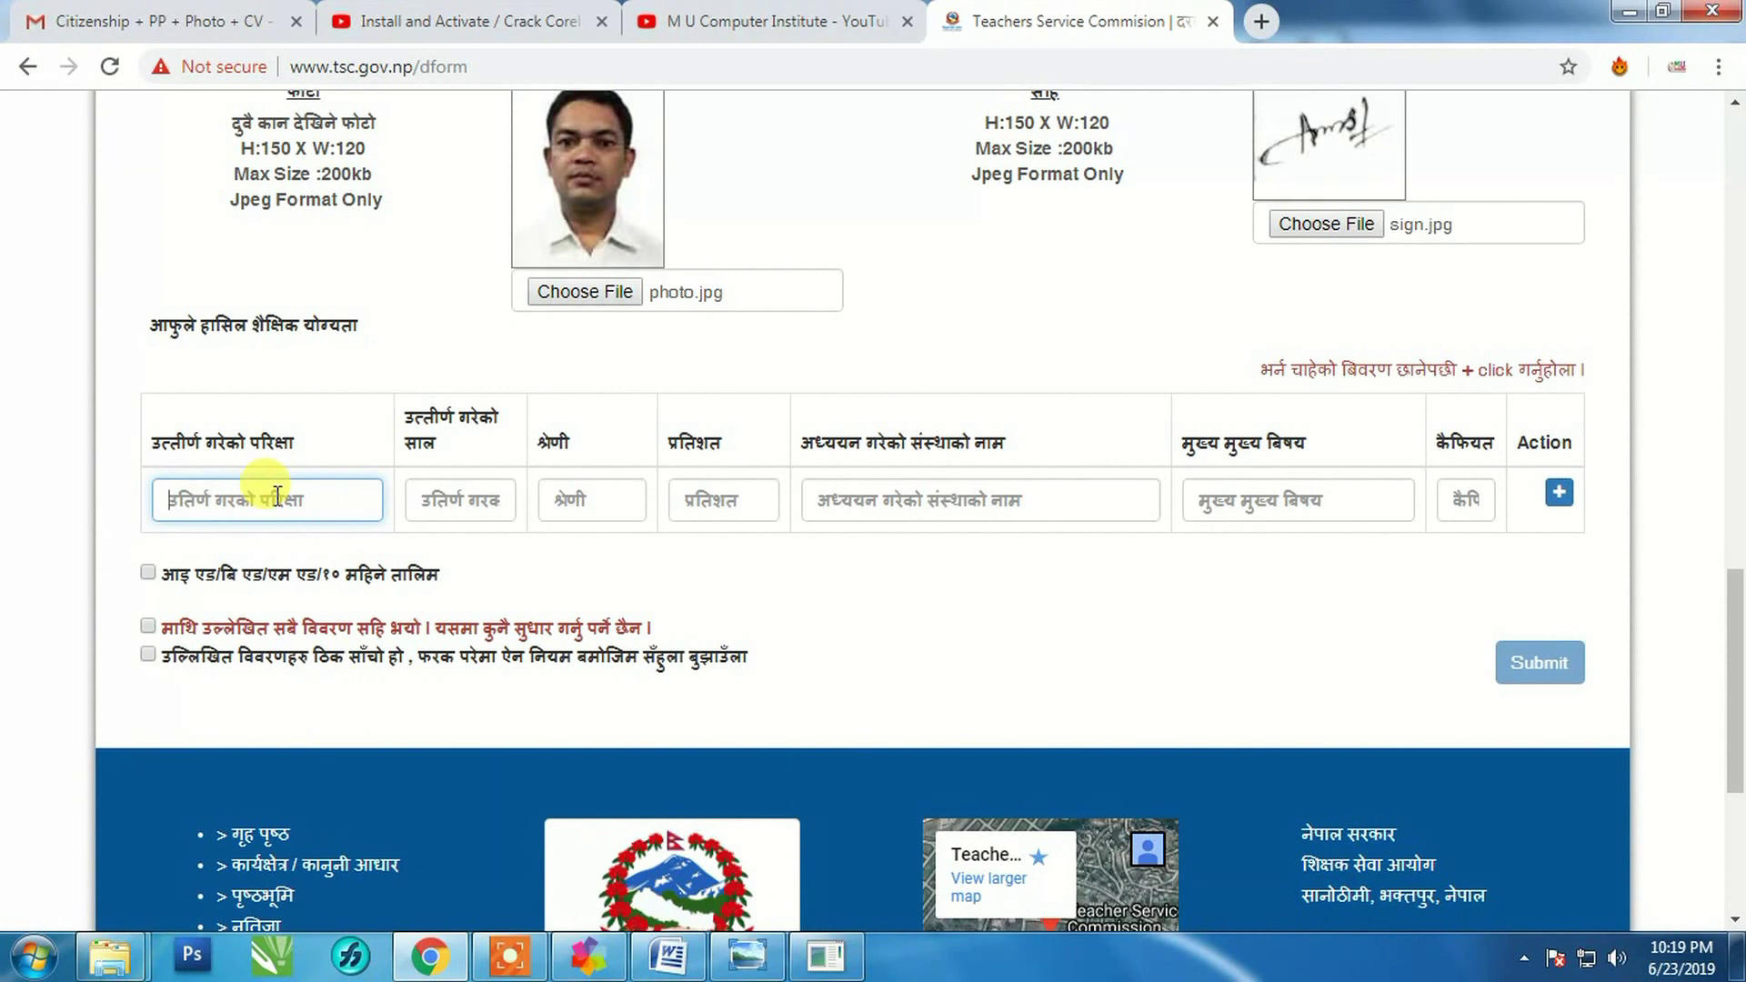
Step: Enter SLC, year 2062, 2nd division and 55.5% in the first qualification row
text(SLC)
click(483, 498)
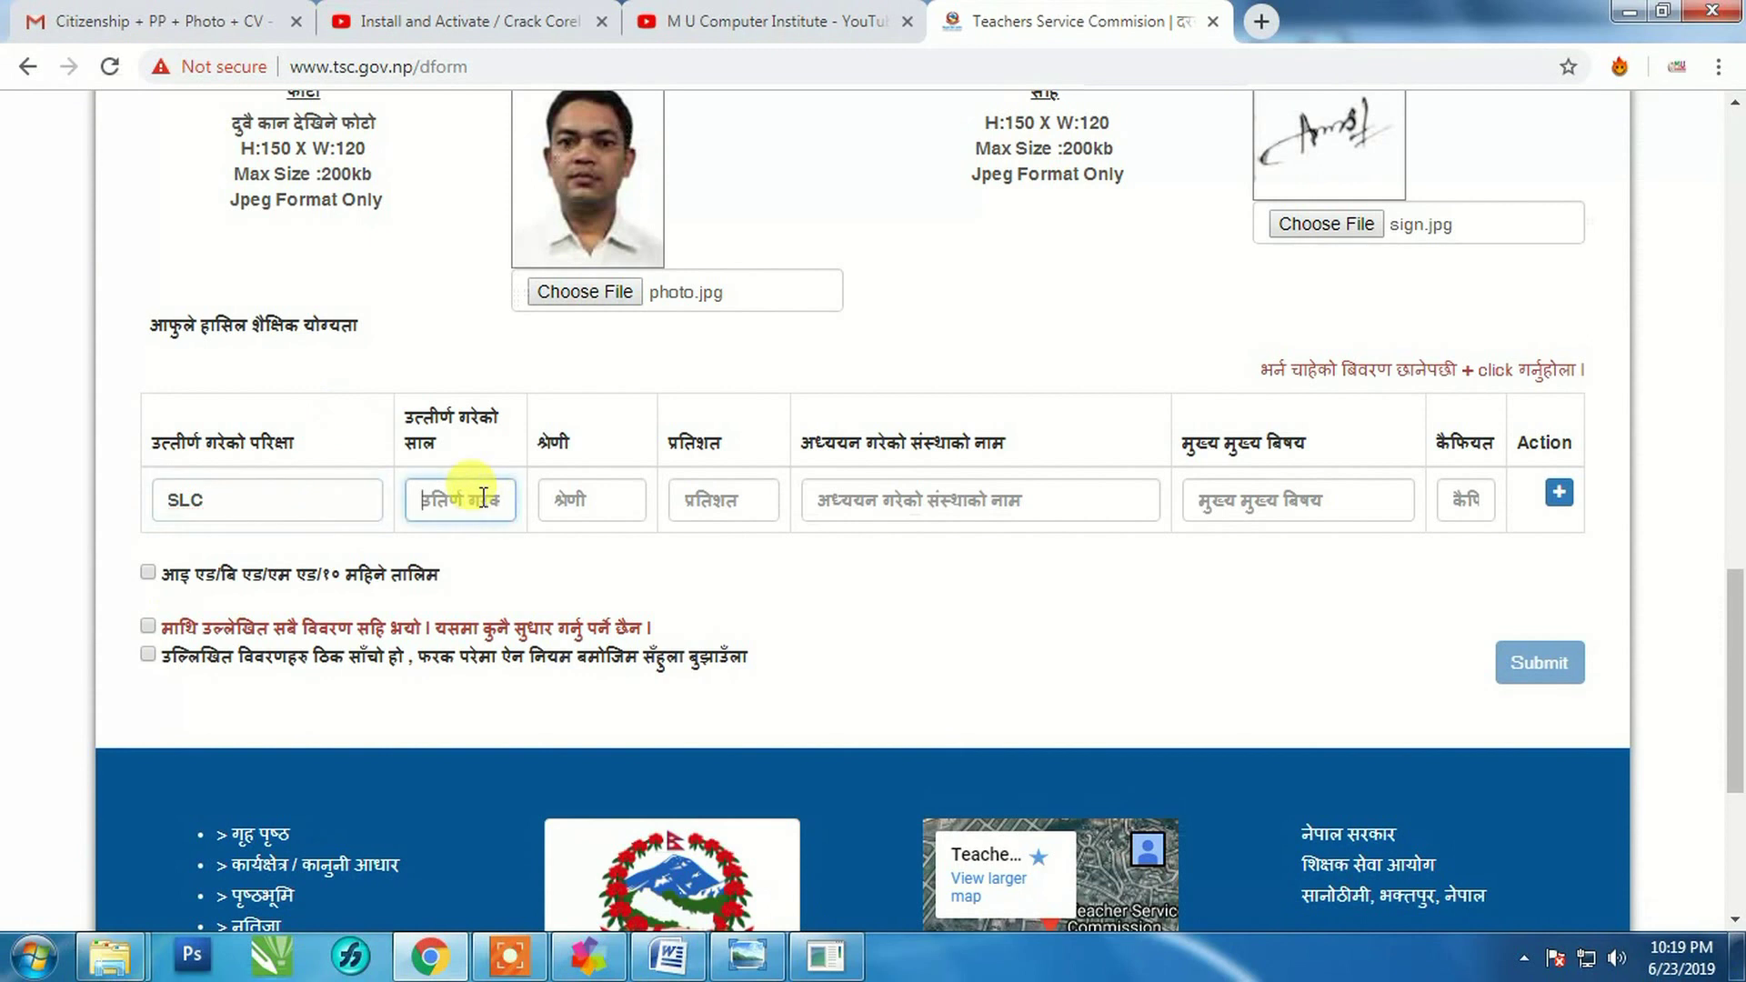
text(2062)
click(584, 514)
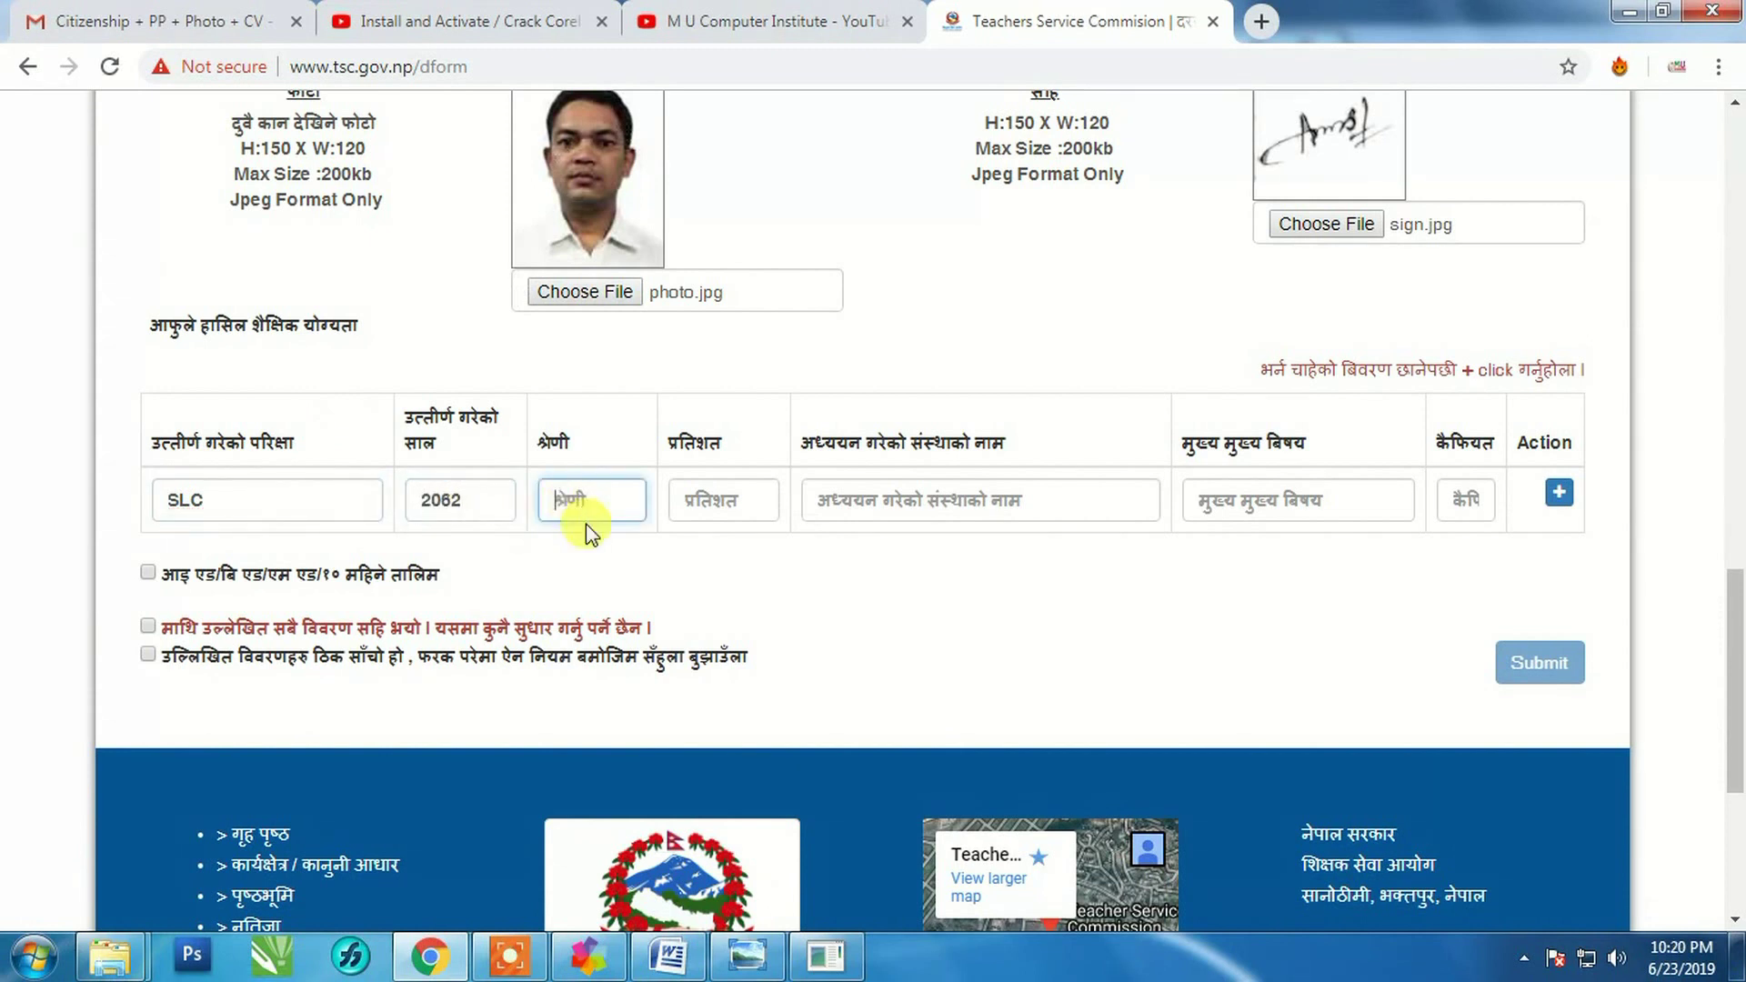
text(2nd)
click(726, 497)
text(55)
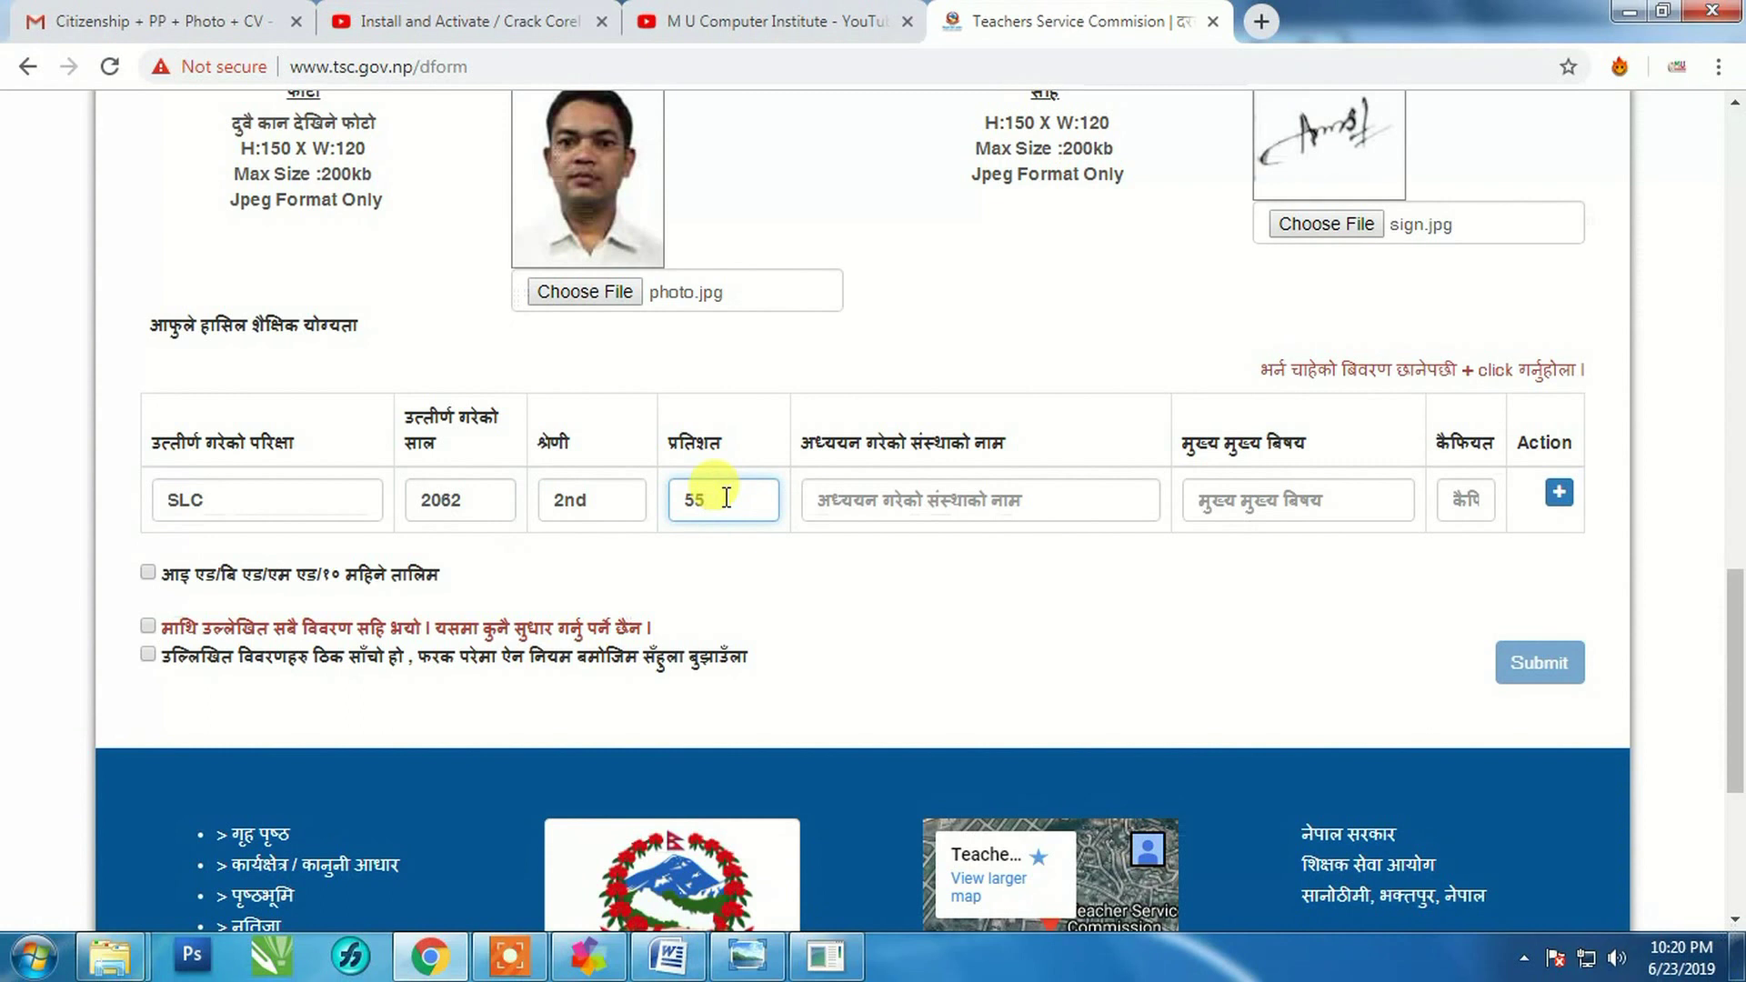
text(.5)
text(%)
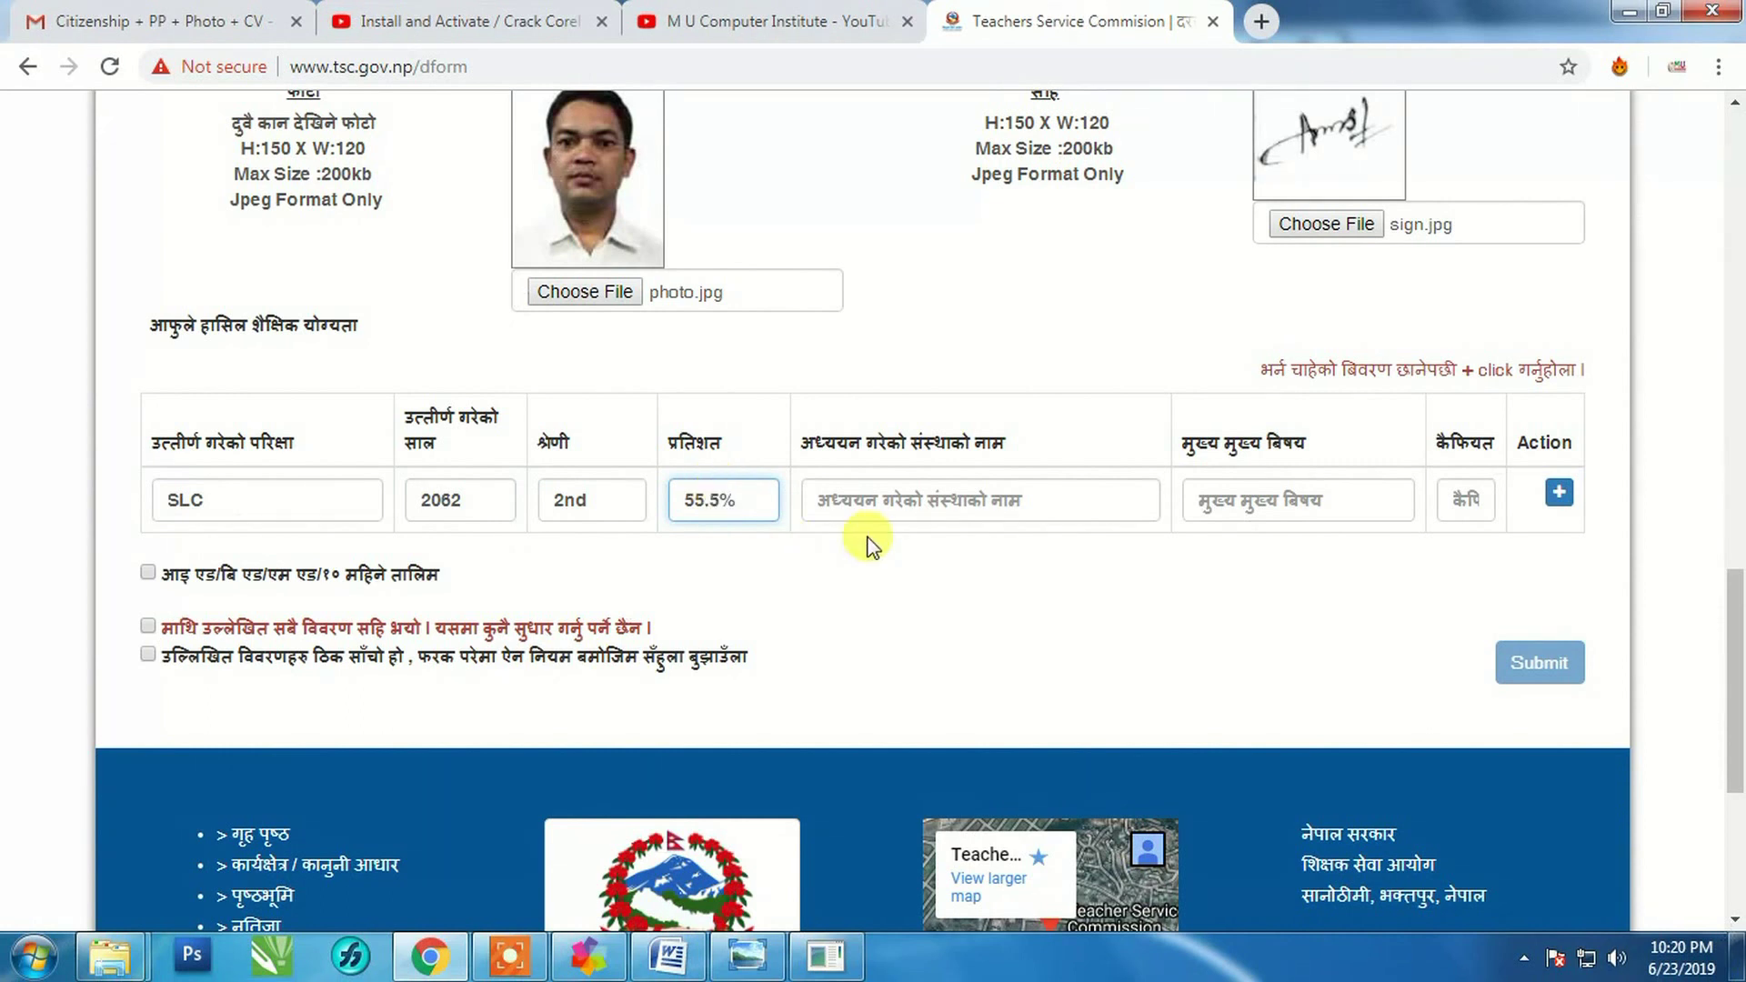
Step: Add the SLC row with institution 'Shree Gwadi Ma. Vi' and subjects 'Education, Opt. Maths'
click(976, 491)
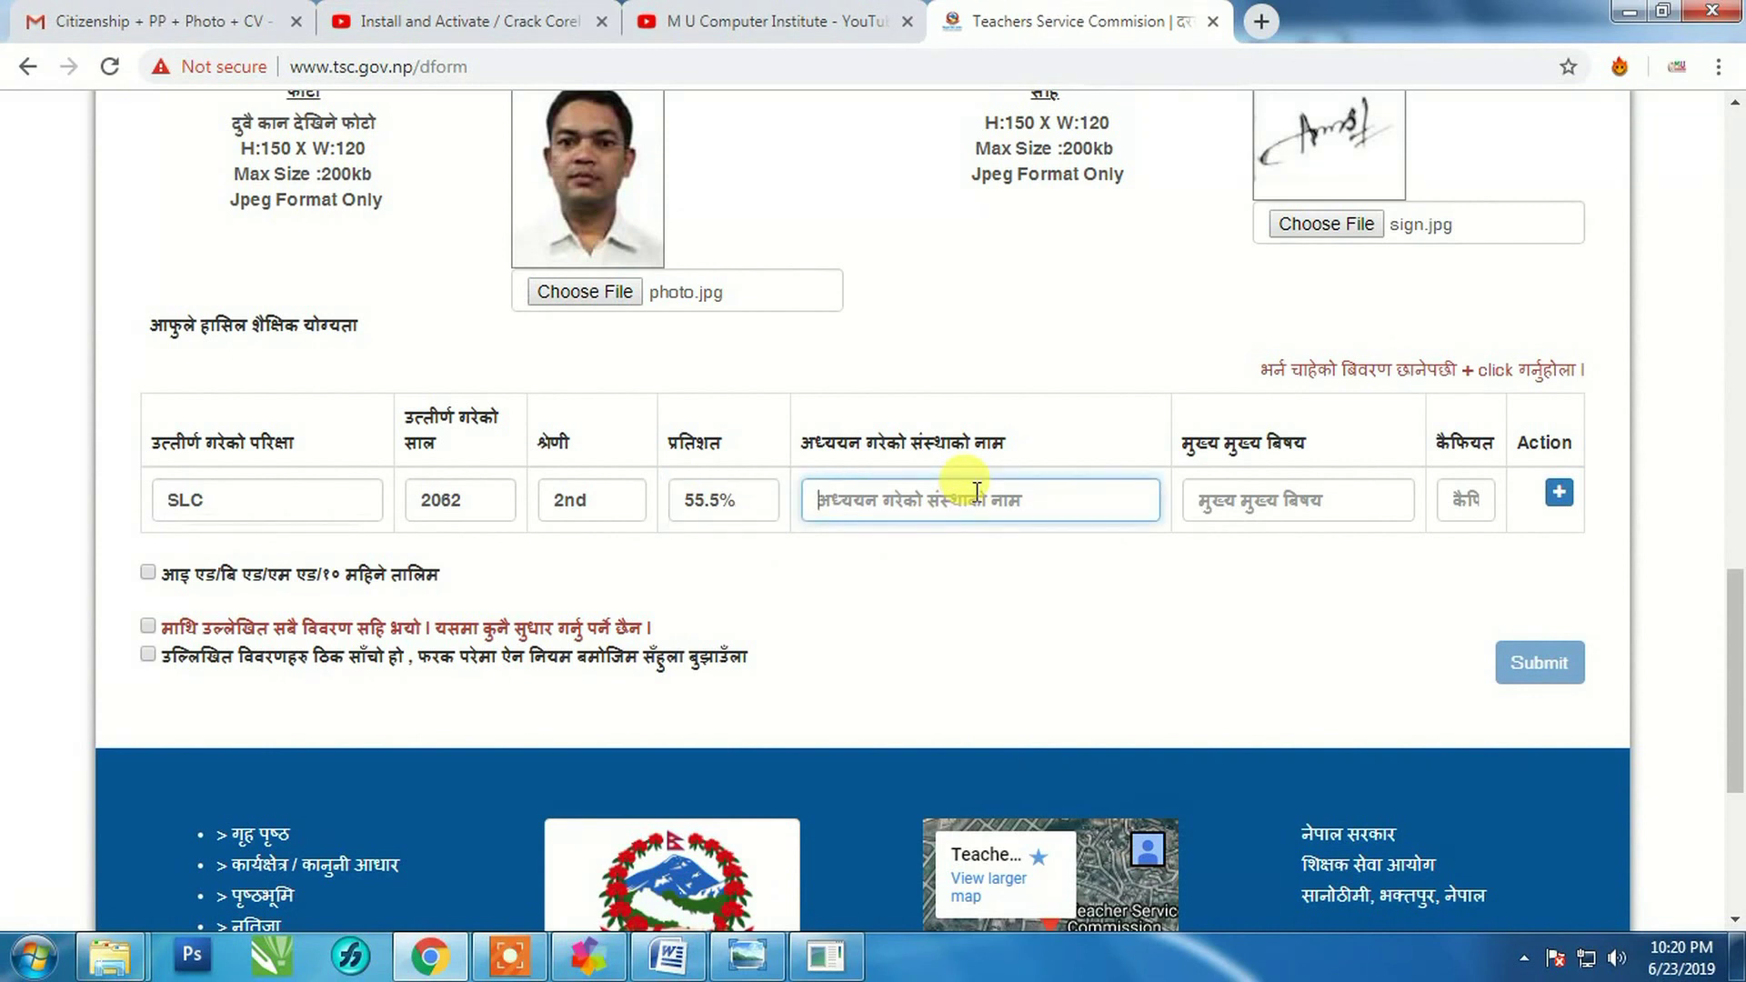
text(Shree Gwadi Ma. )
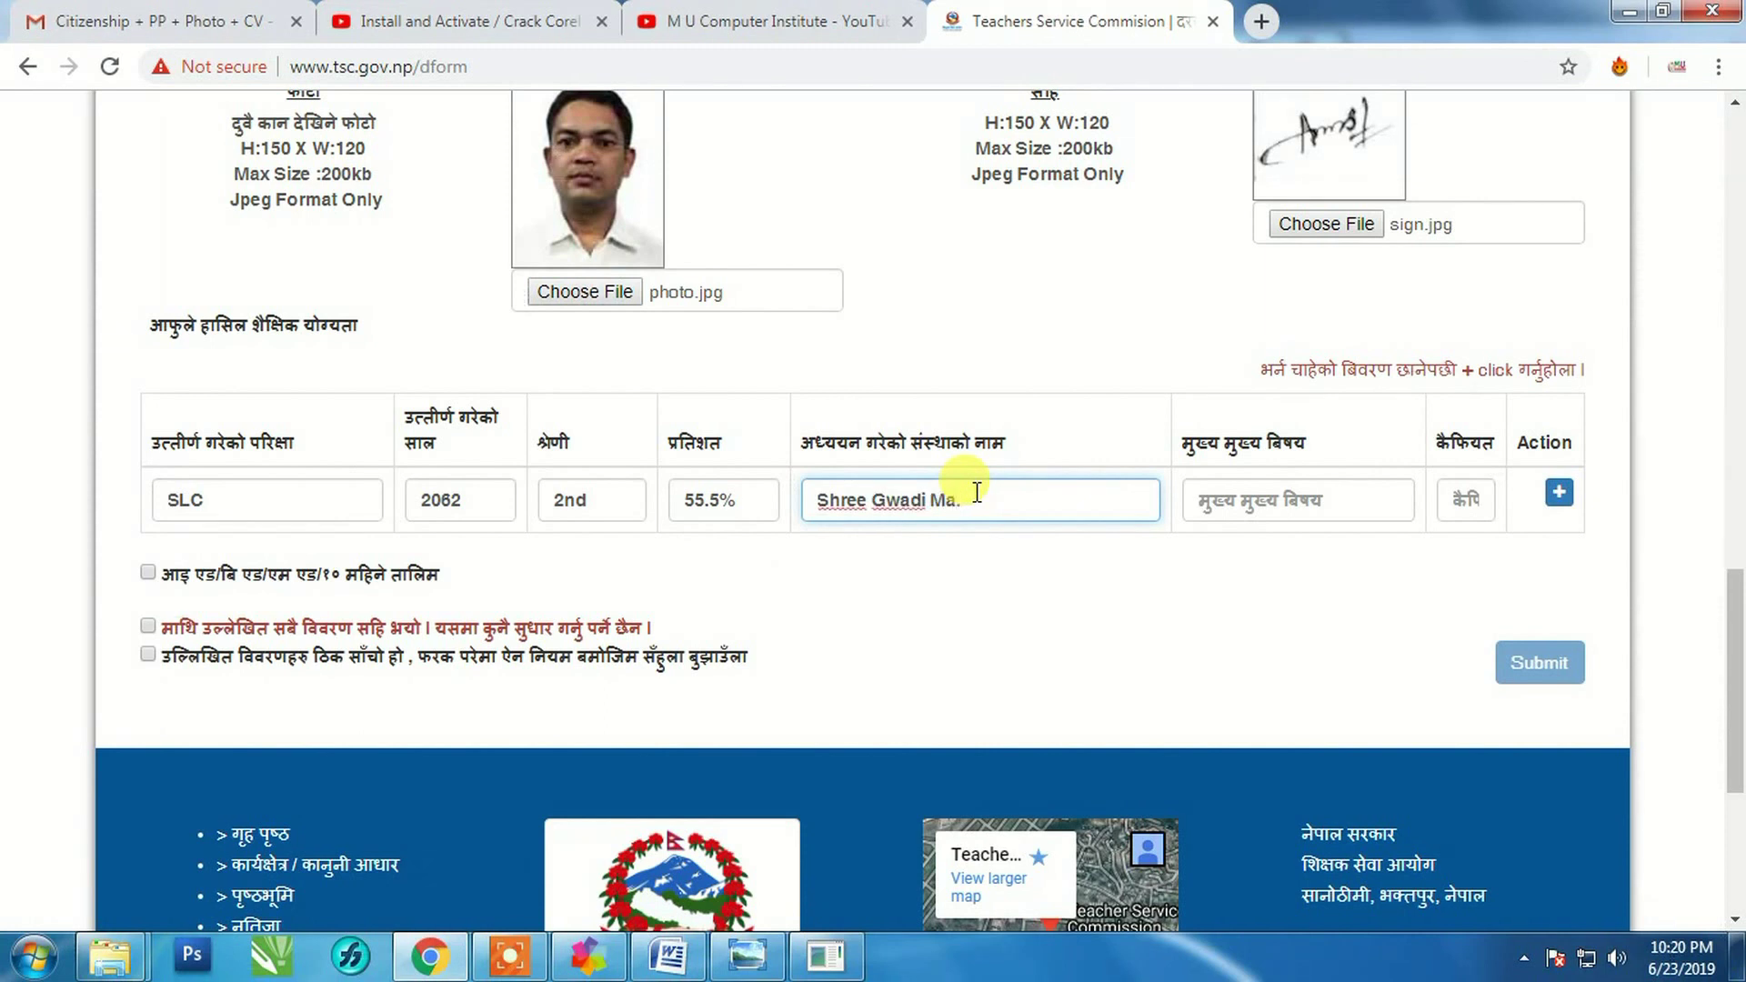
text(Vi.)
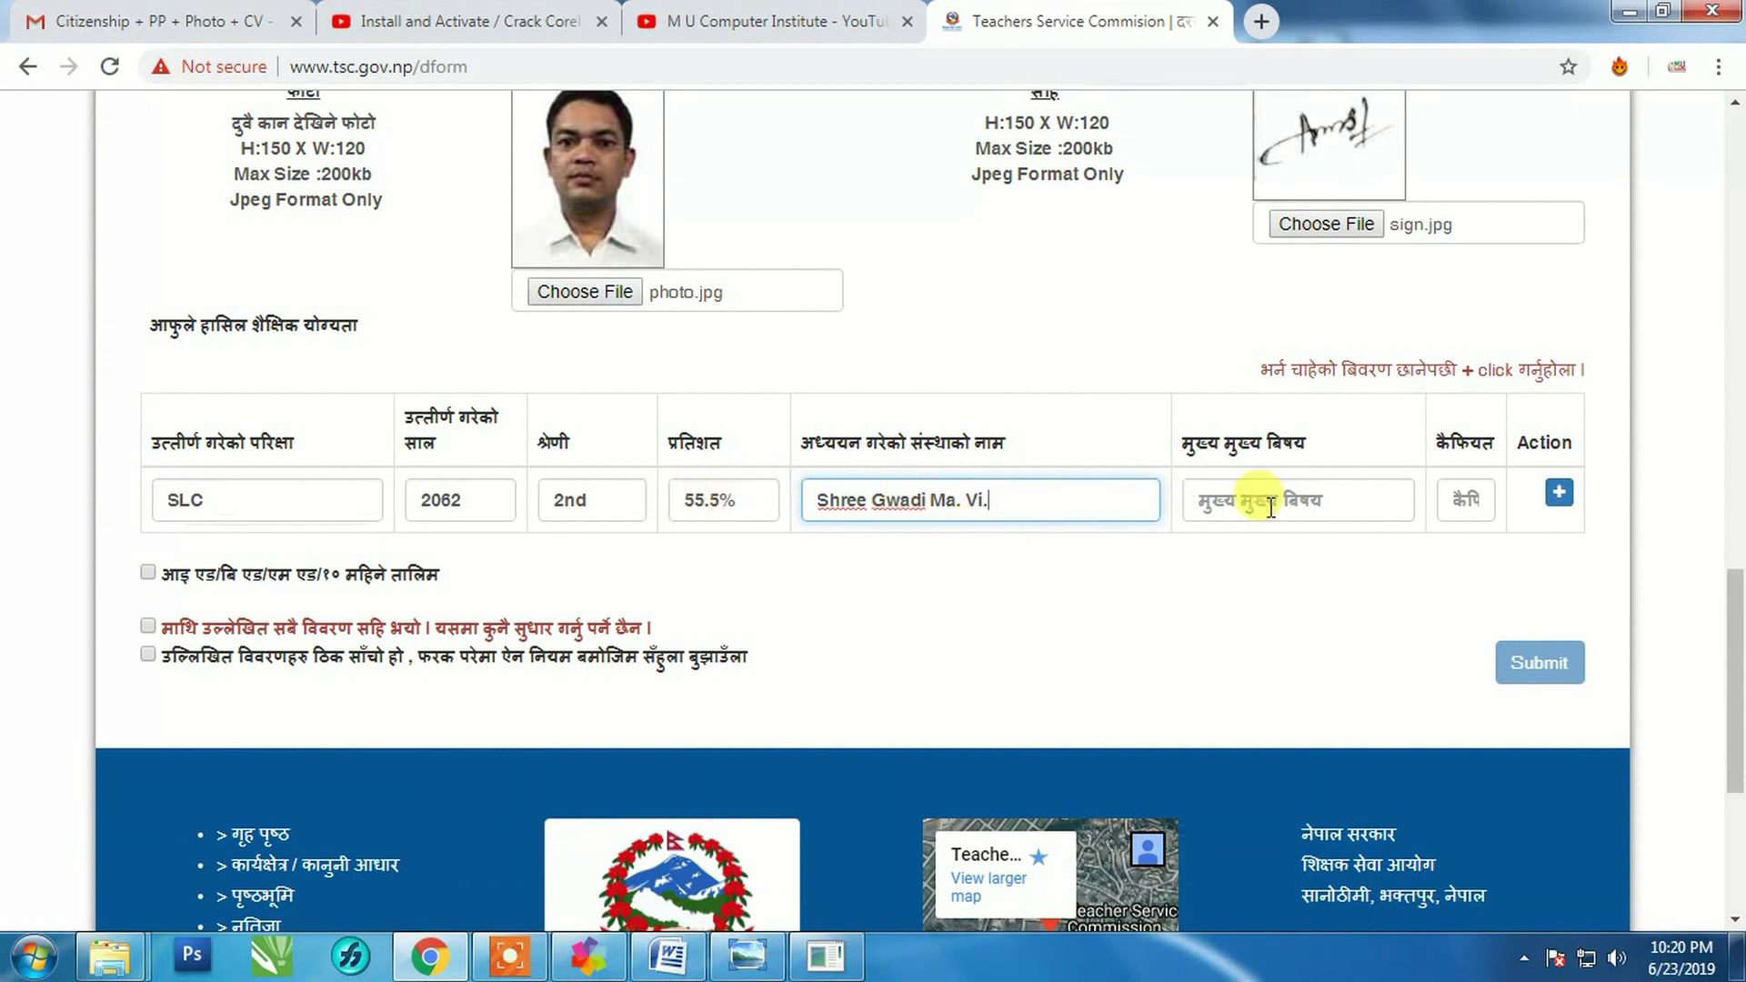
click(1306, 502)
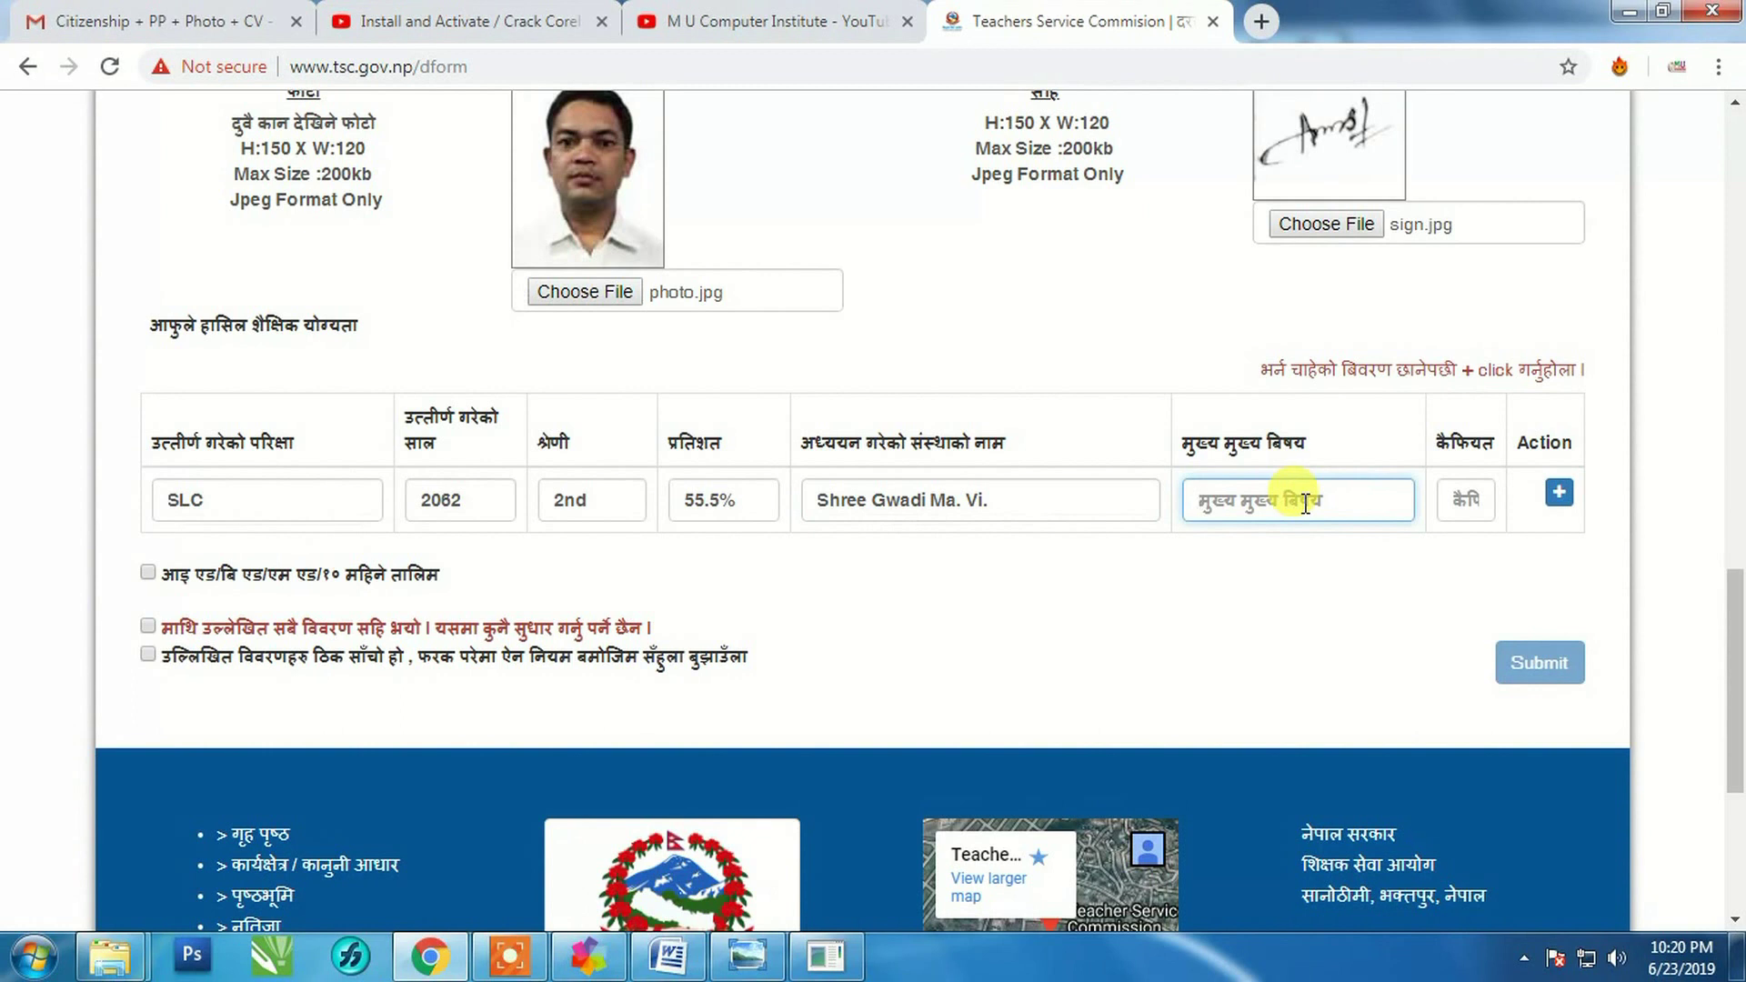
text(Education, Opti)
key(BackSpace)
text(. Maths)
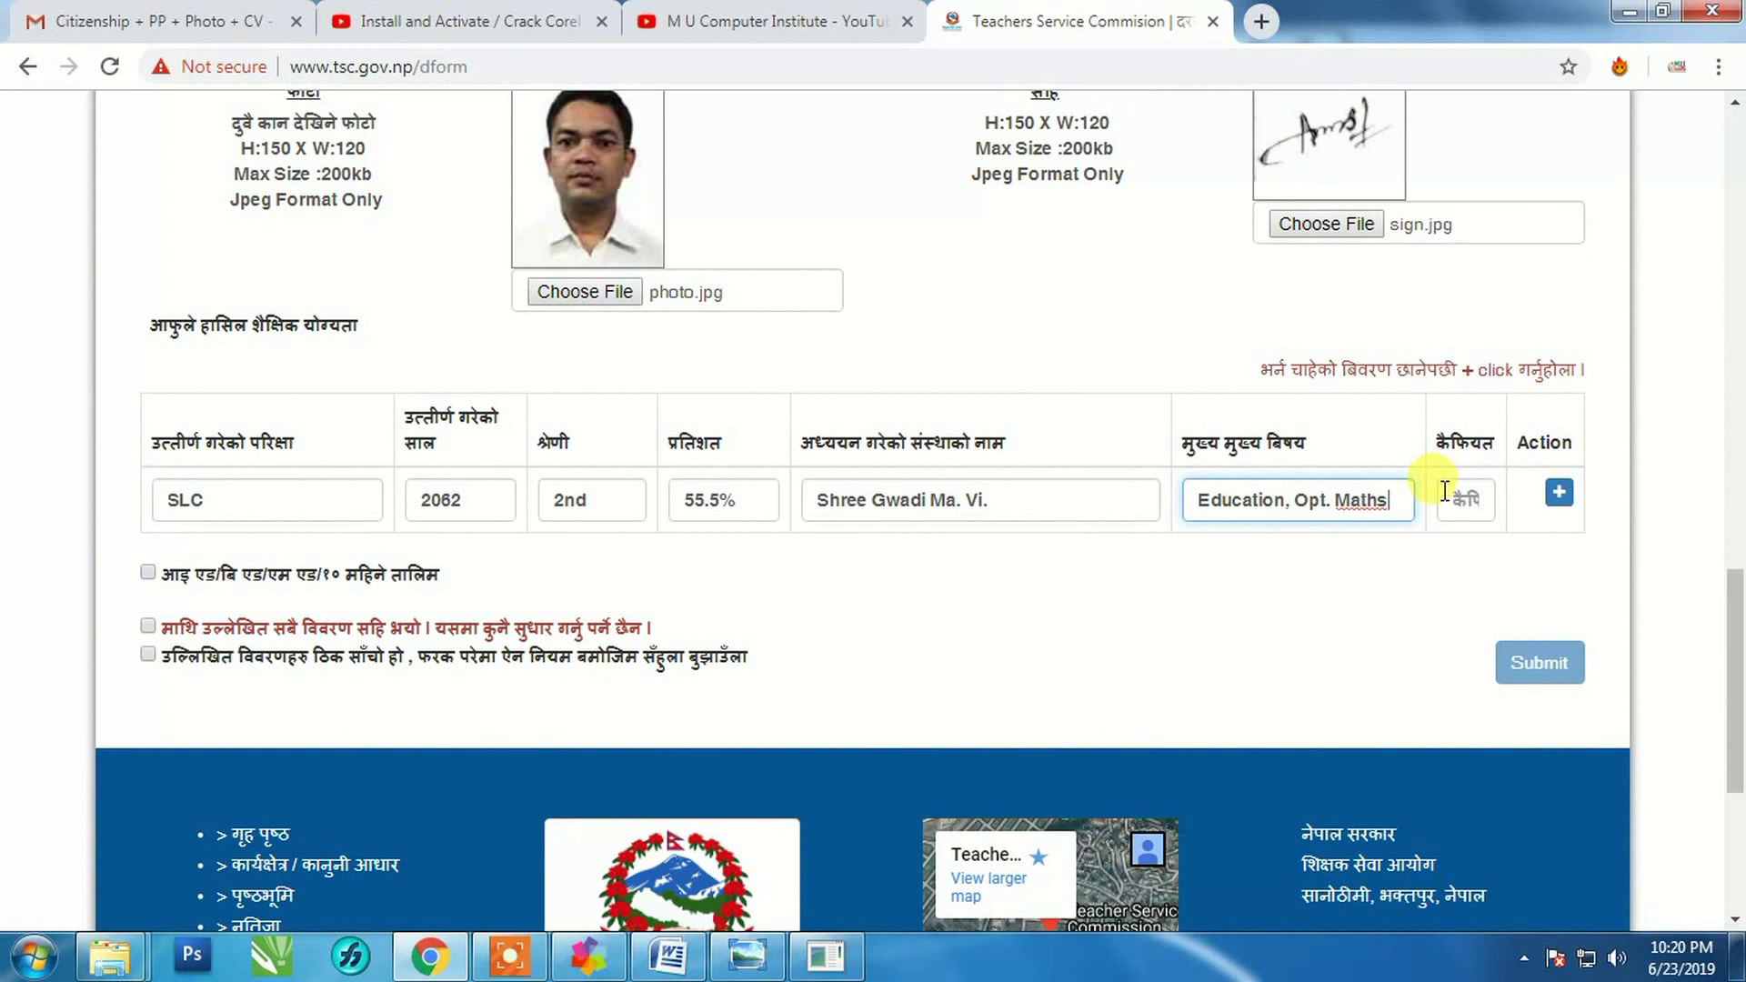
click(1559, 494)
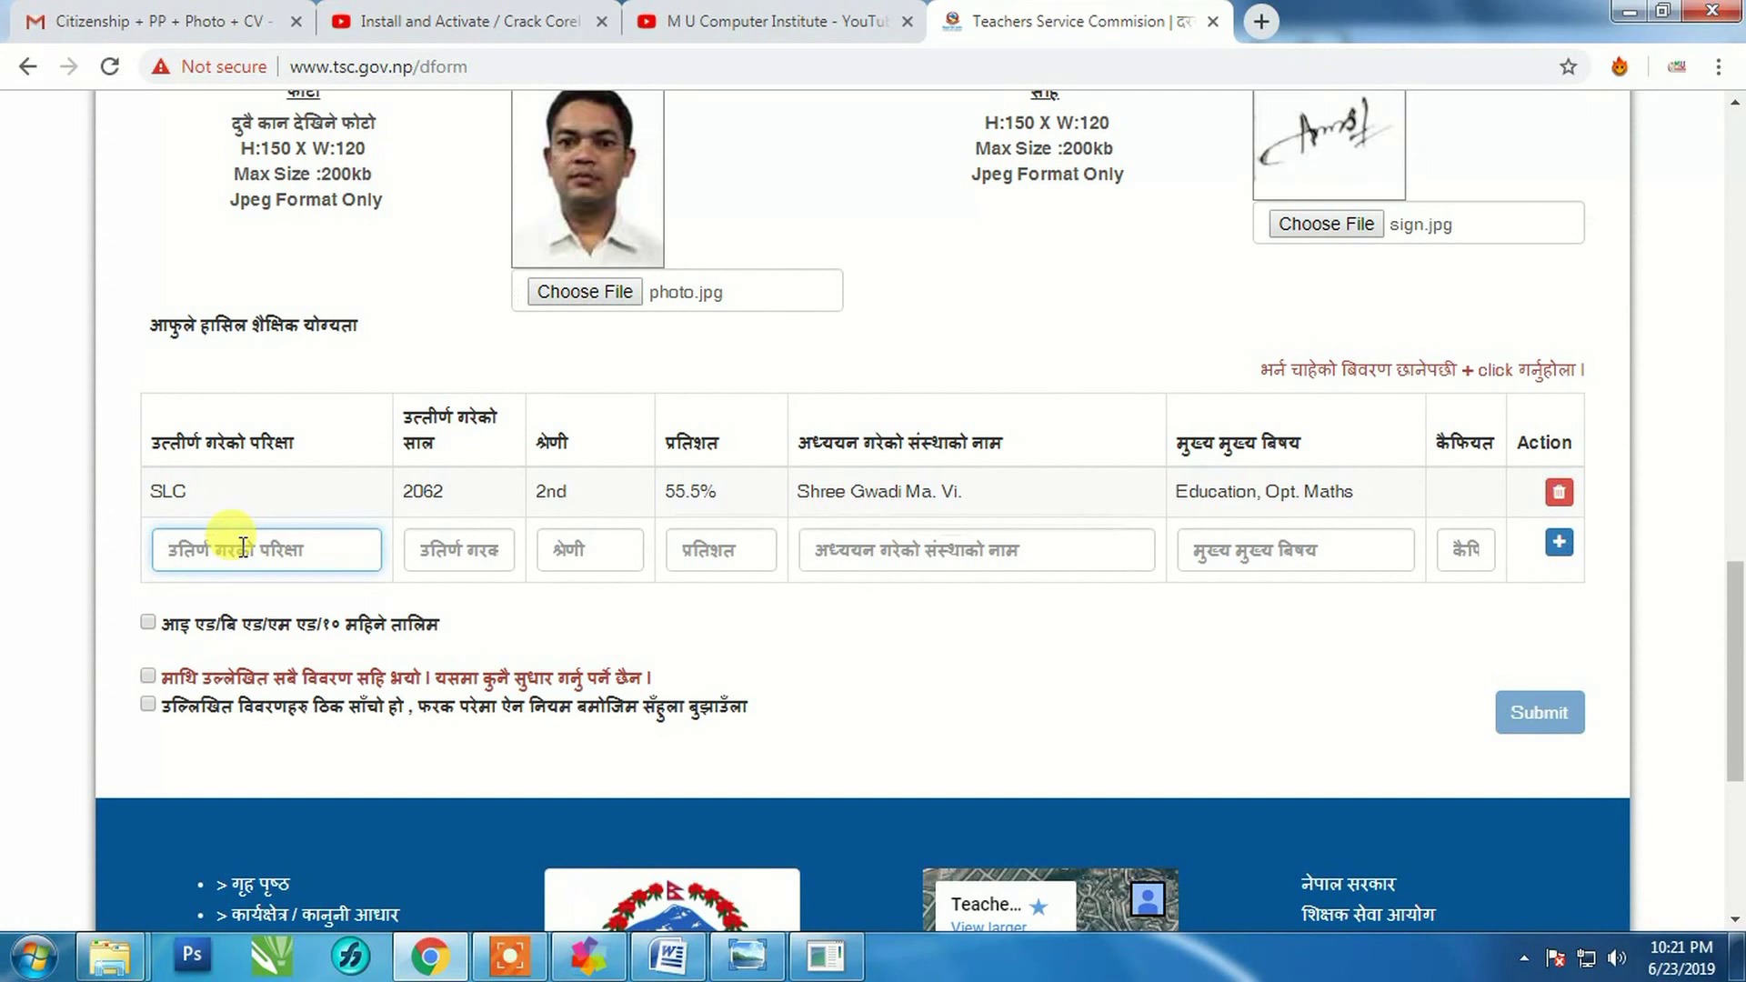
Step: Start a +2 qualification row with year 2069, 2nd division and 53.5%
text(+2)
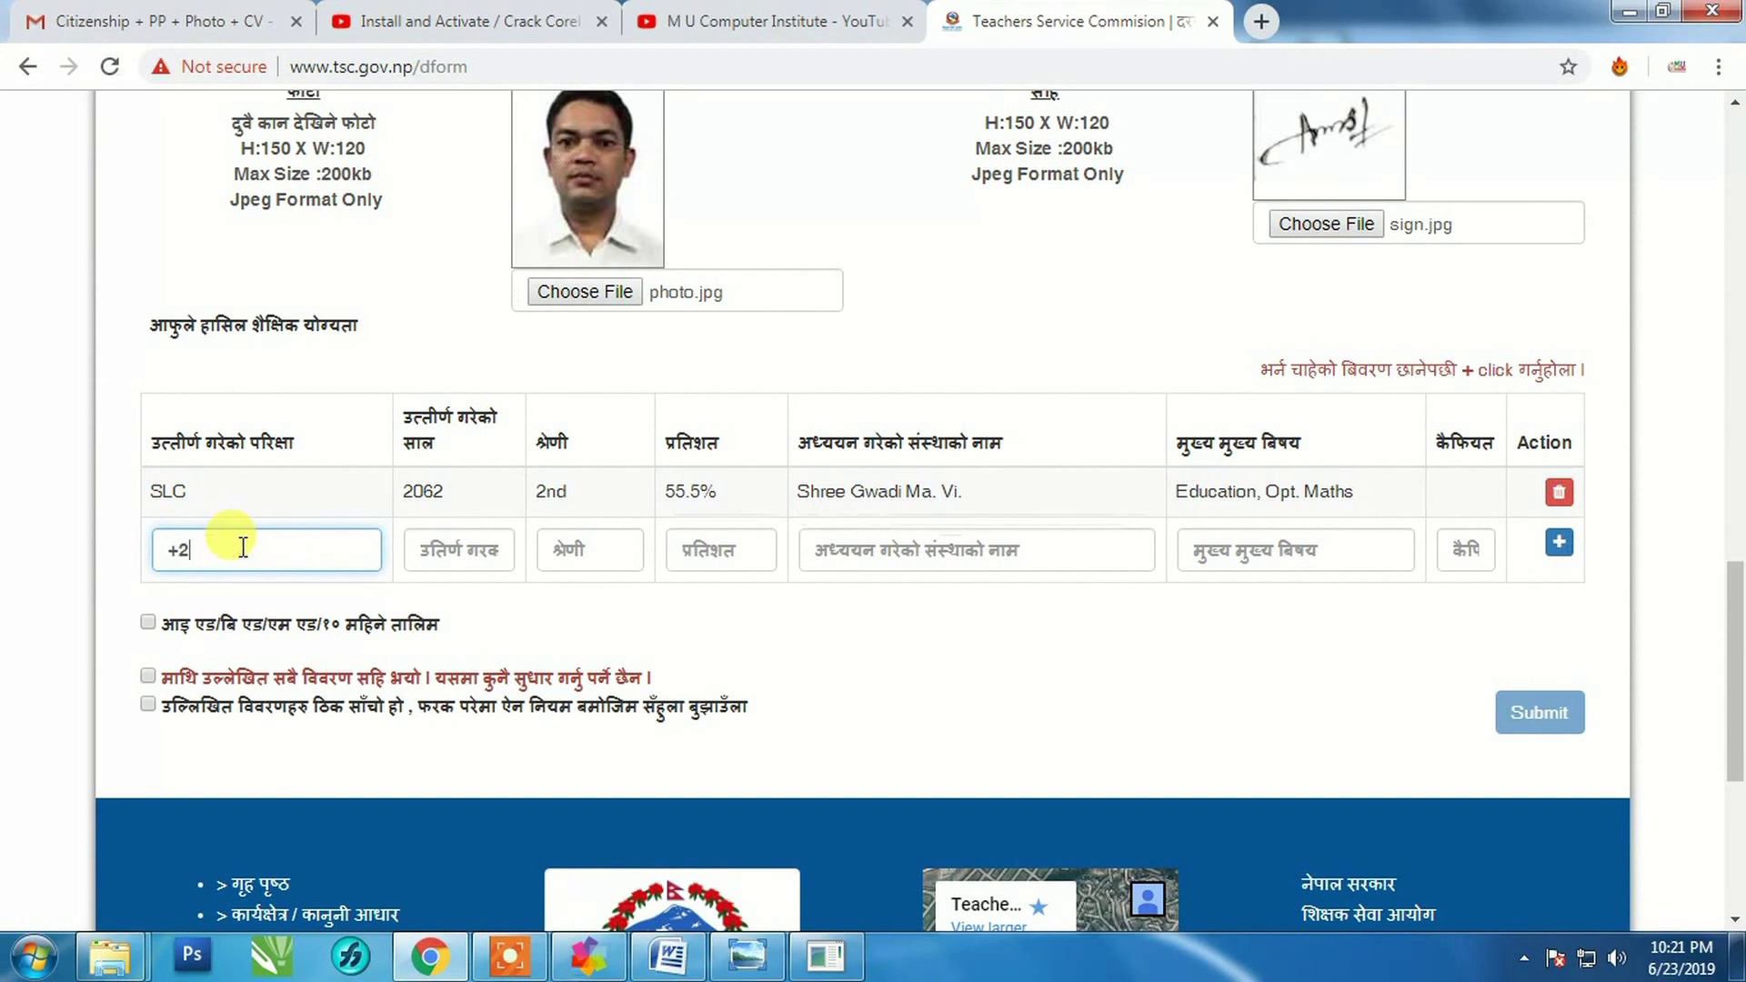
click(464, 550)
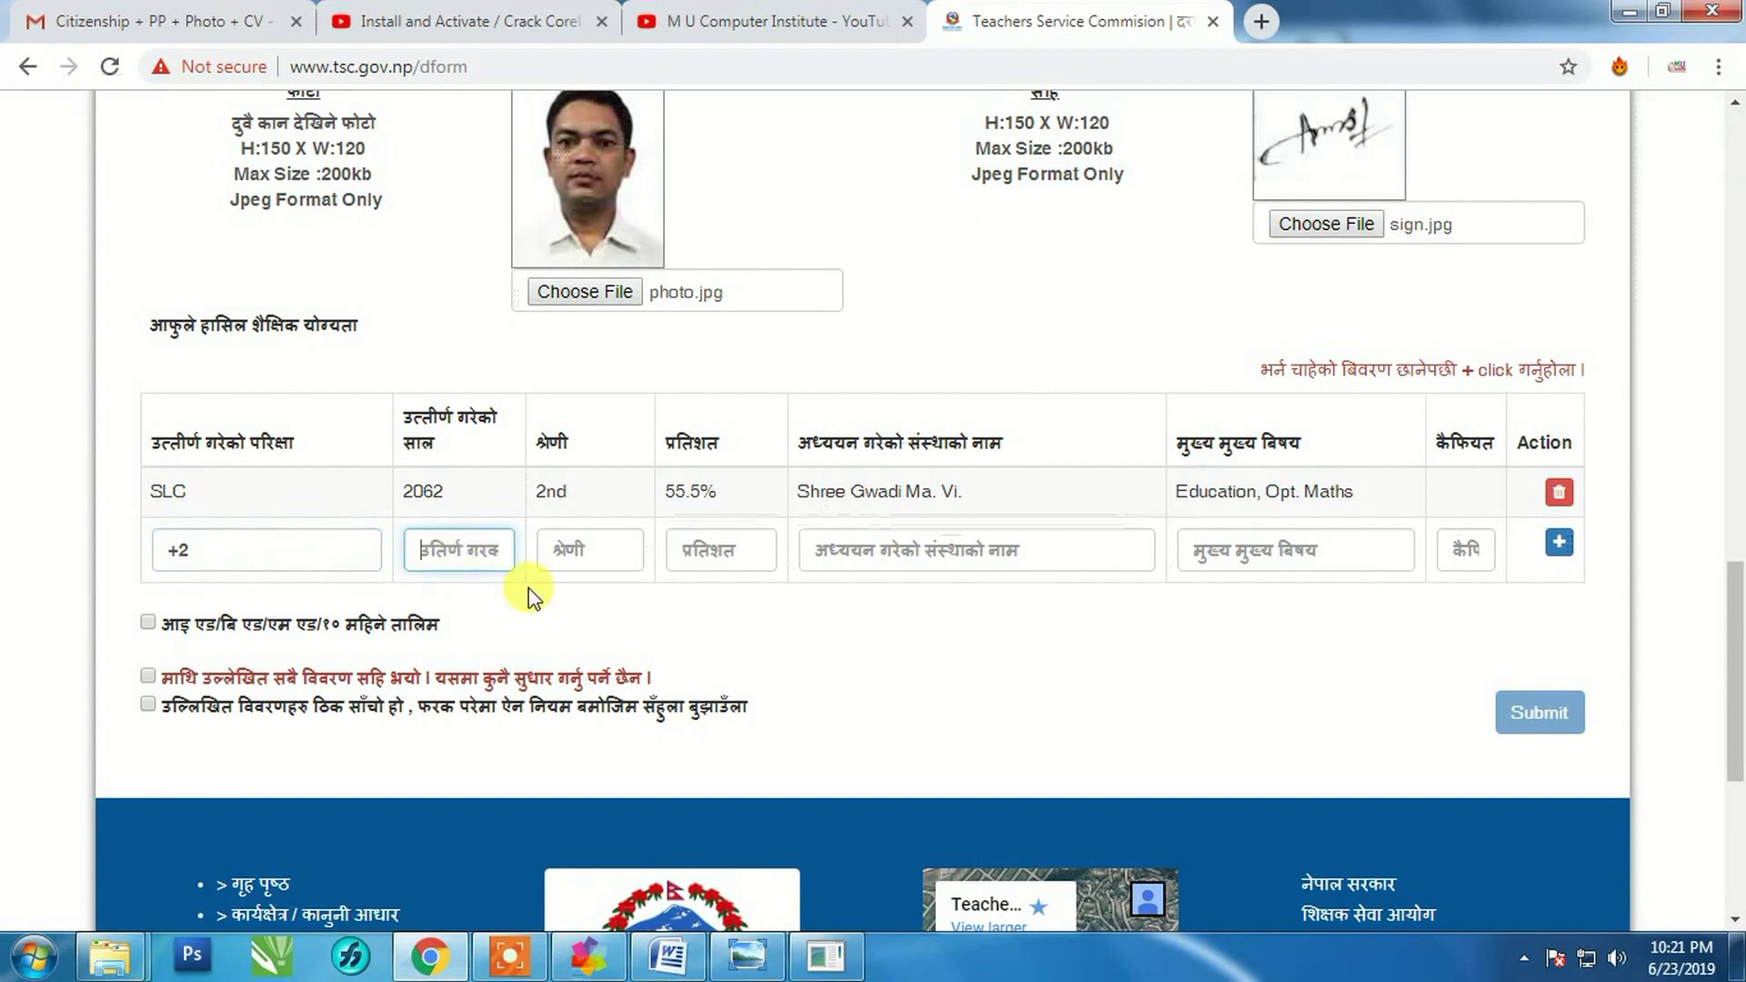
text(2069)
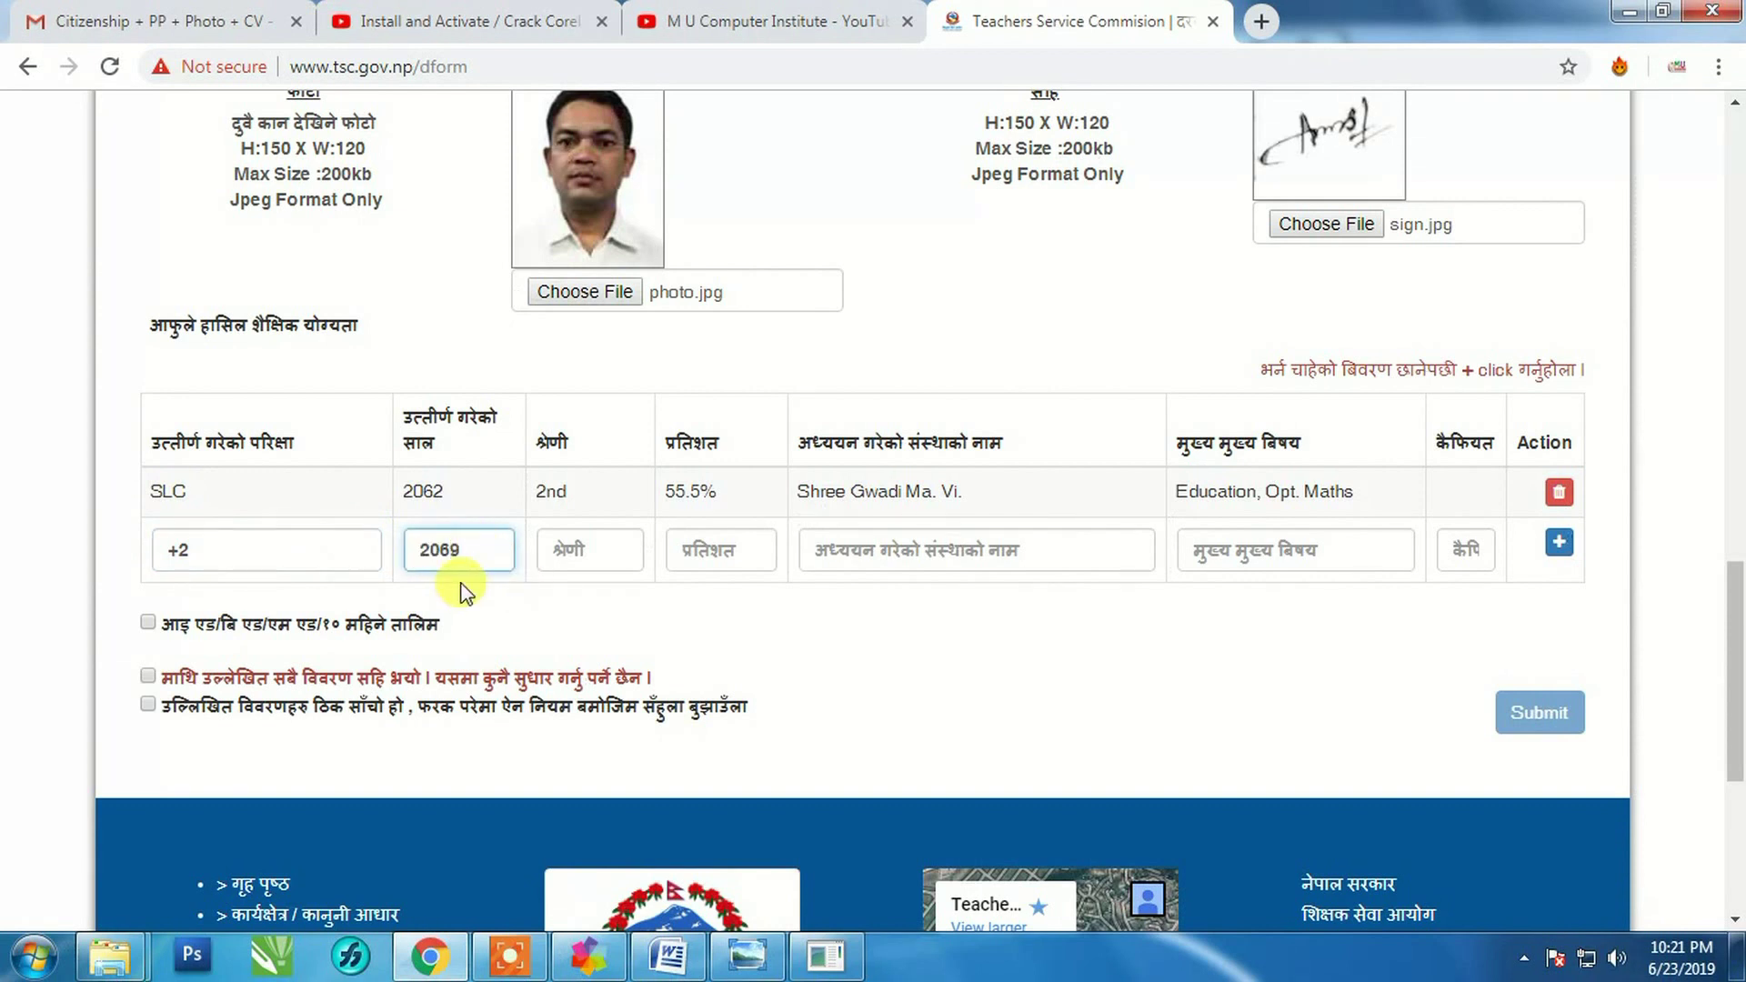
click(588, 558)
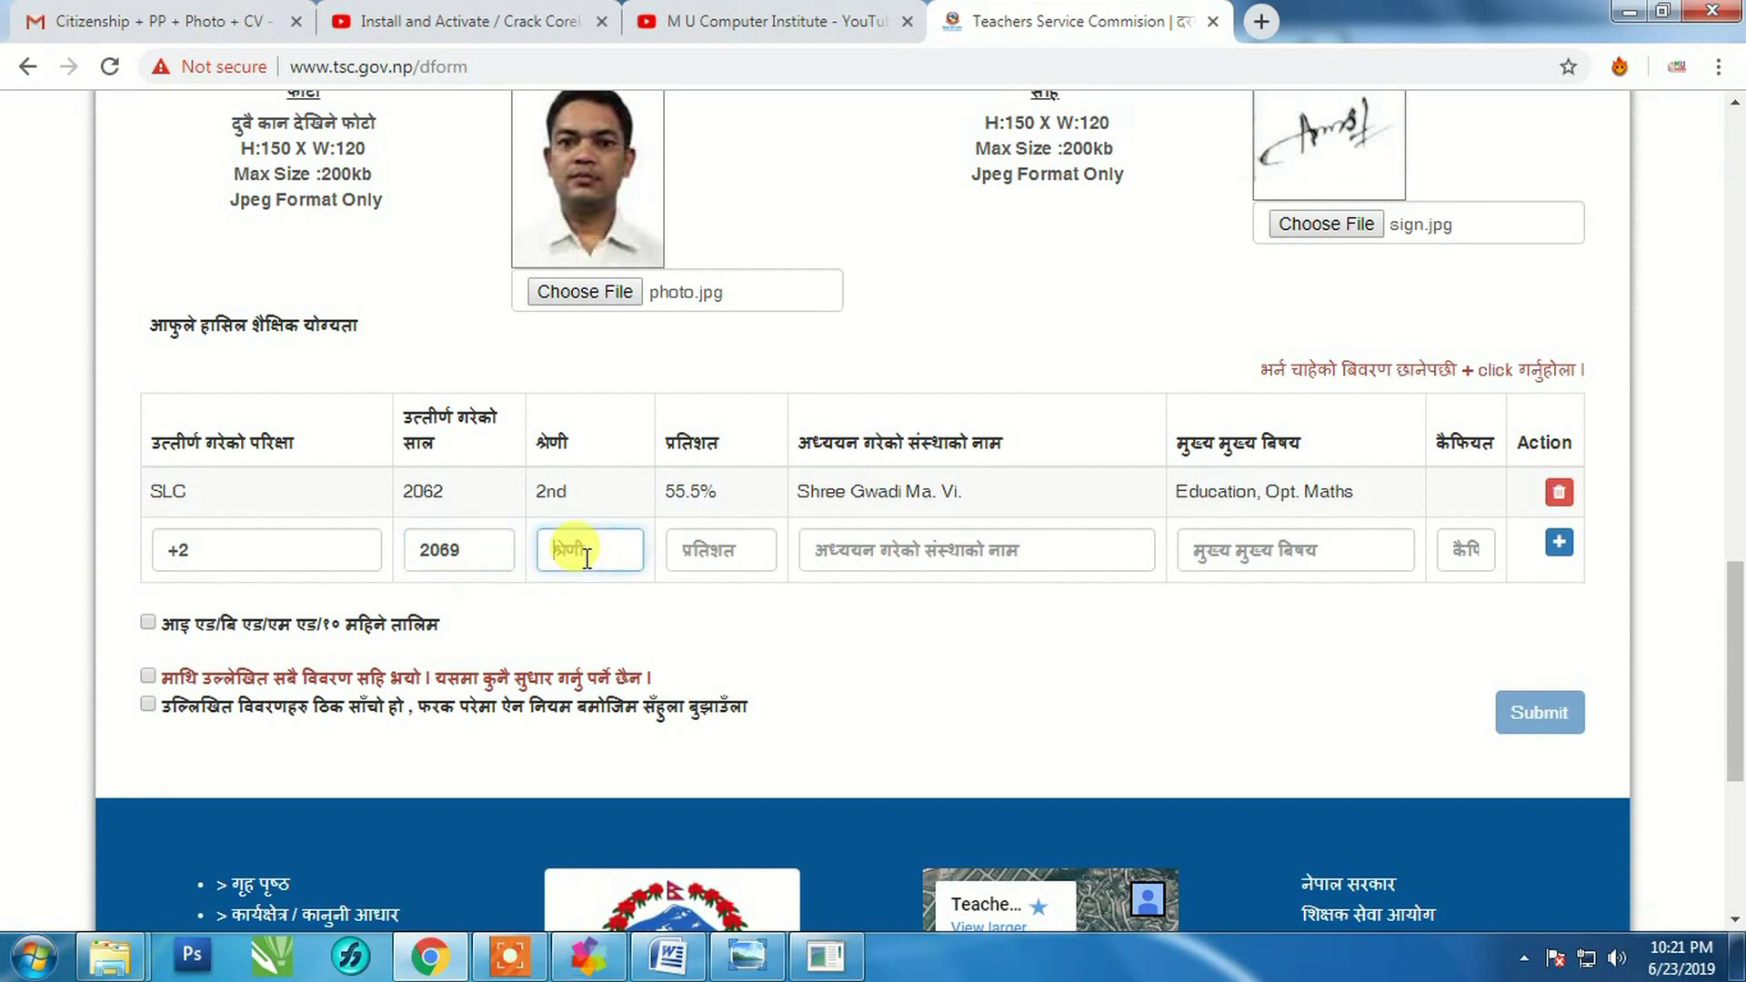
text(2nd)
click(709, 546)
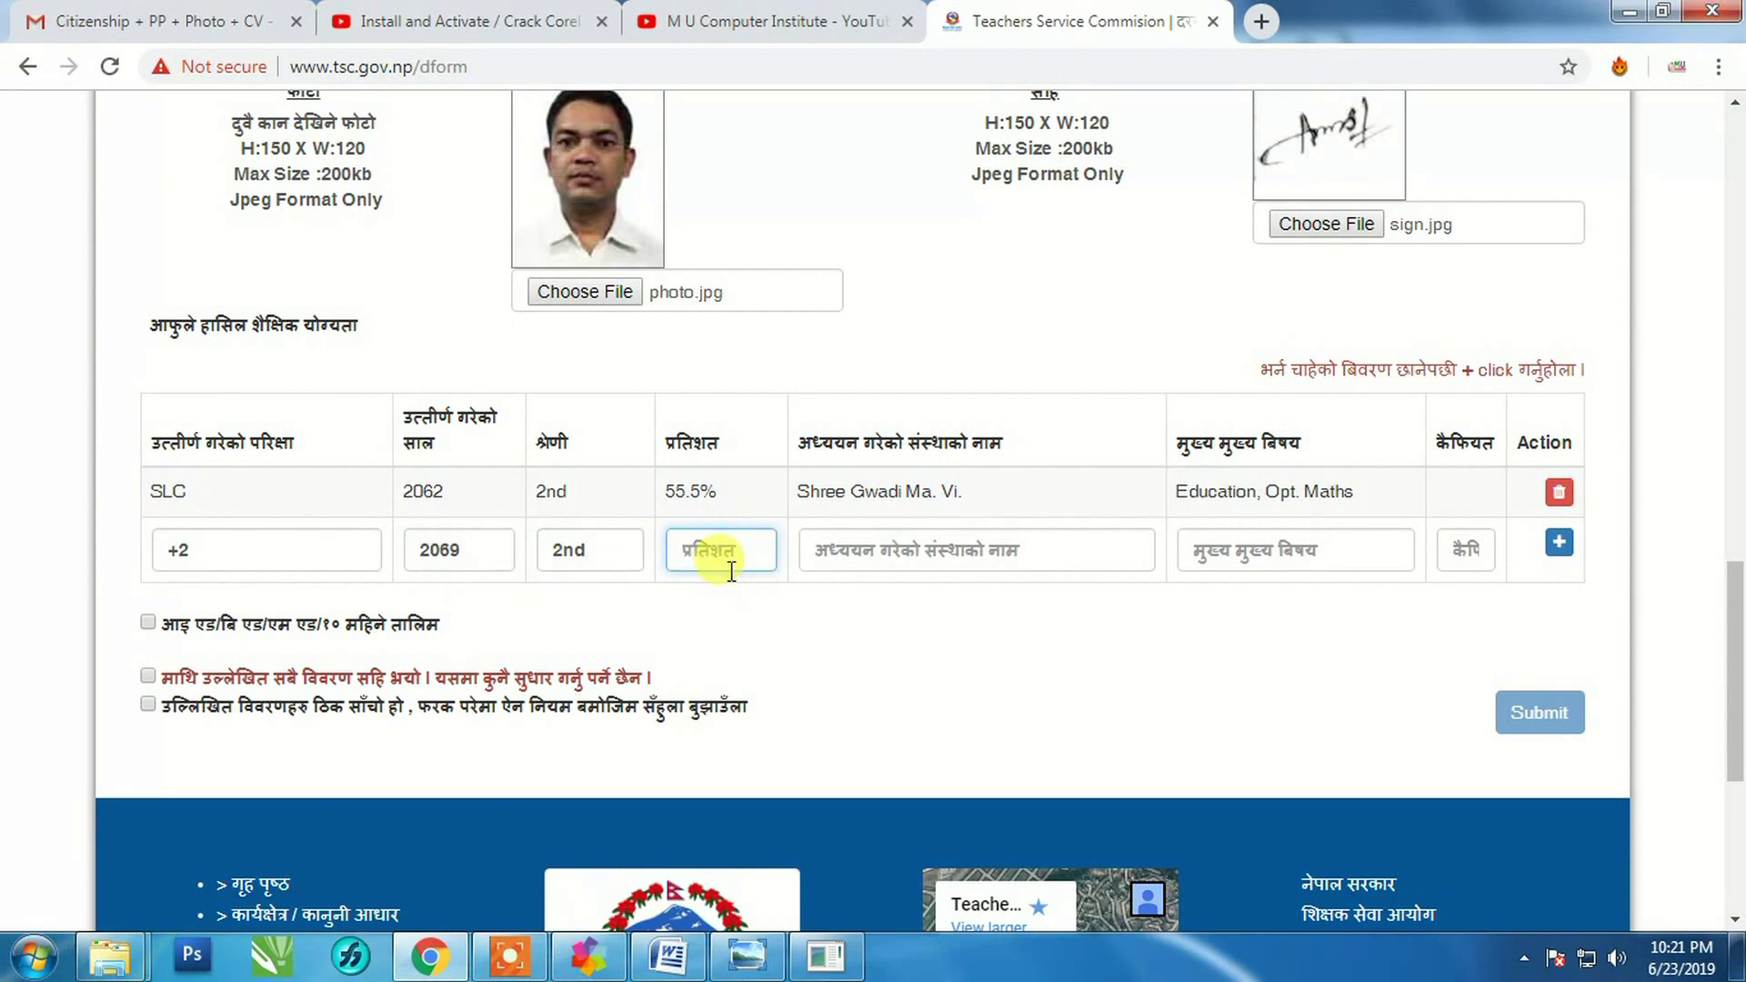
text(53.5)
text(%)
Step: Enter institution 'Shree Kanti Higher Secondary School' and subjects 'Englihs, Health', then add the row
click(894, 557)
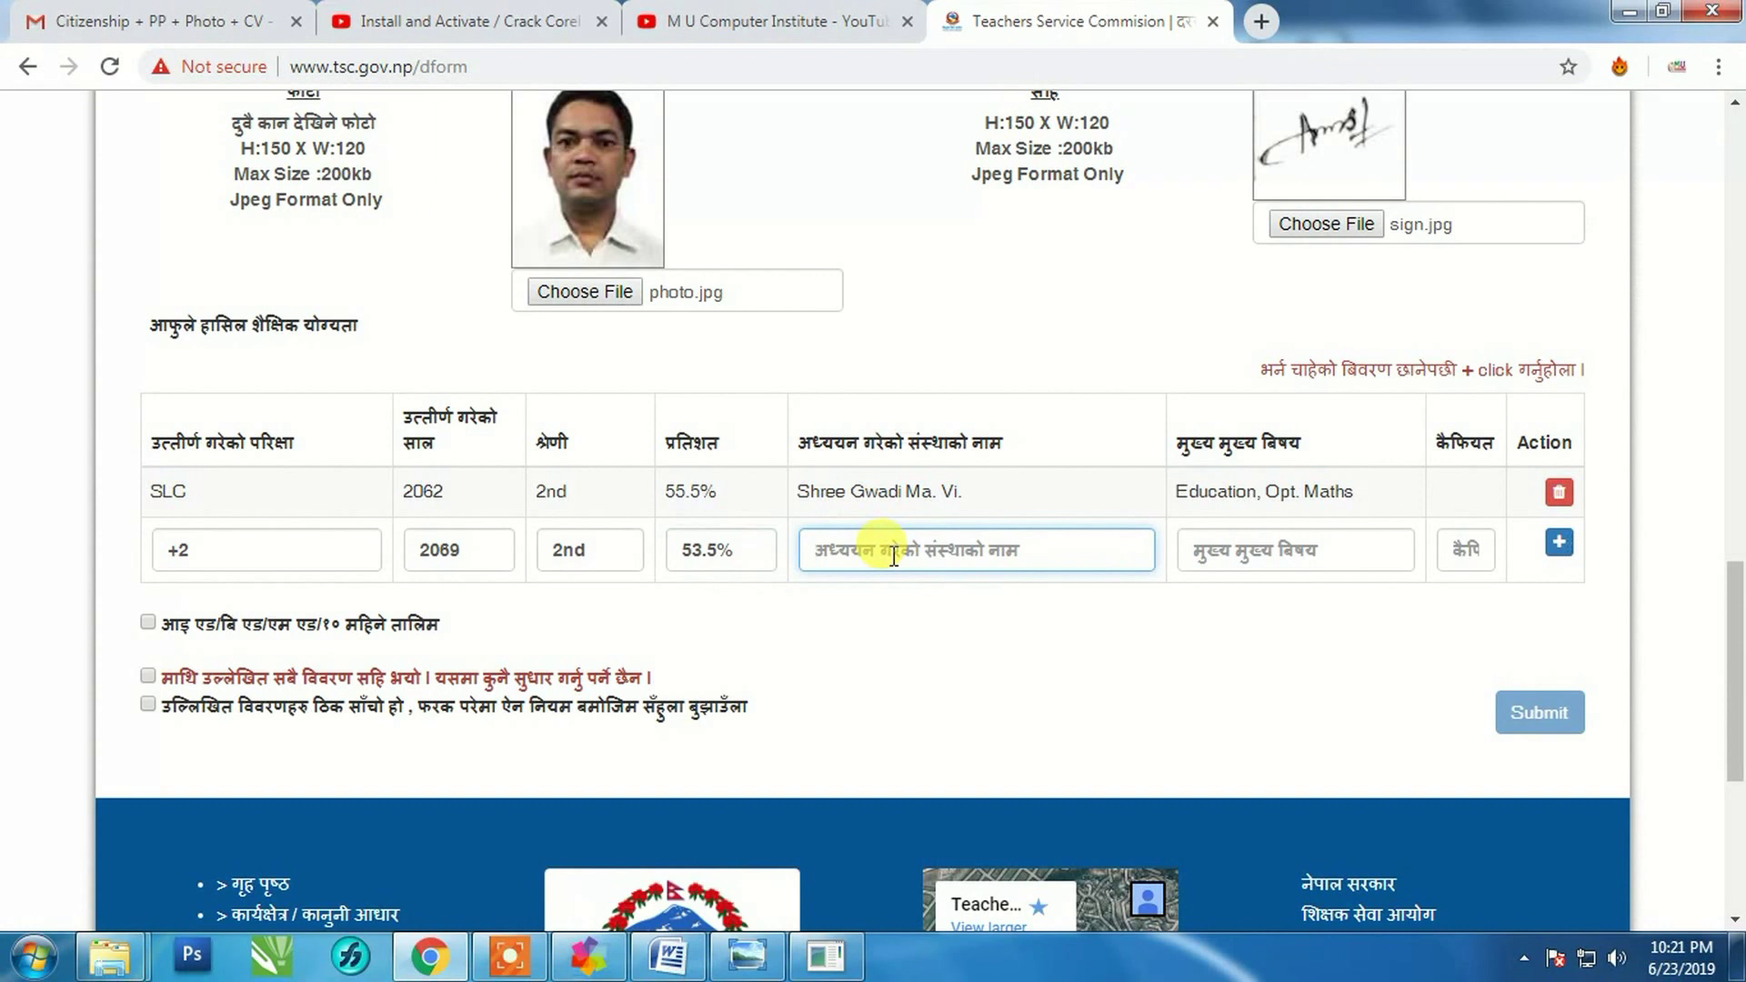
text(Shree Kanthi)
key(BackSpace)
key(BackSpace)
key(BackSpace)
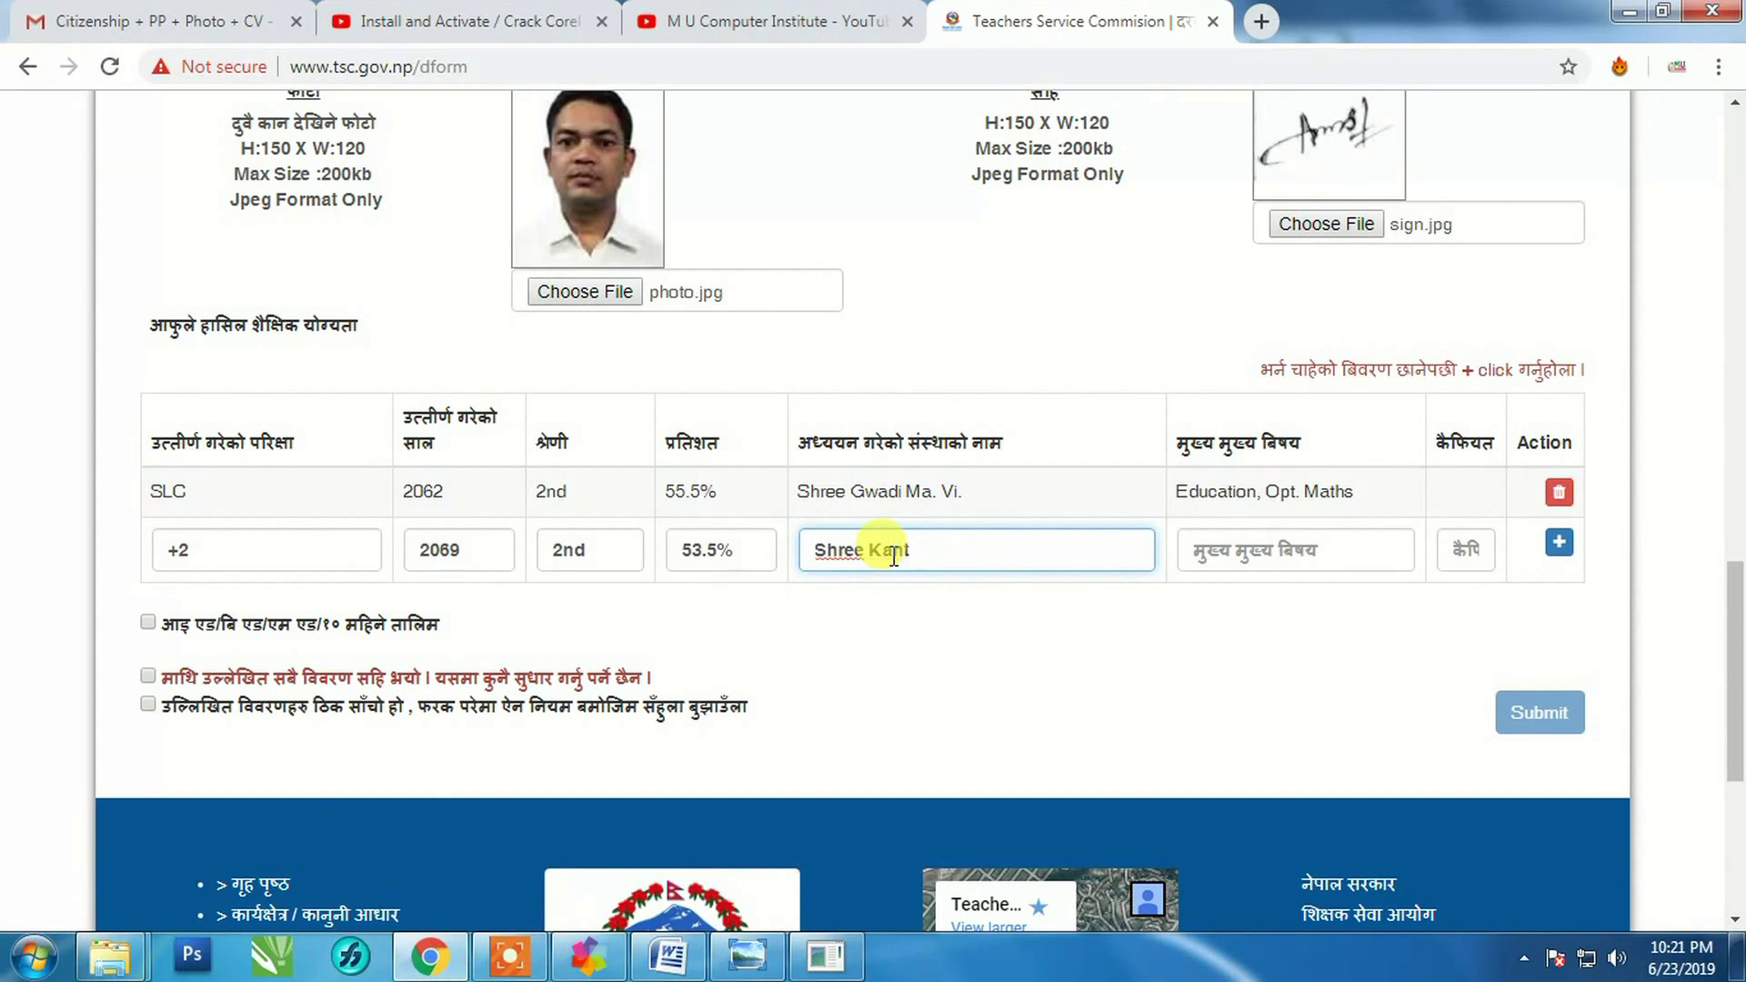
text(i Higher SE)
key(BackSpace)
text(ec)
key(BackSpace)
text(condary SH)
key(BackSpace)
text(chool)
click(1343, 544)
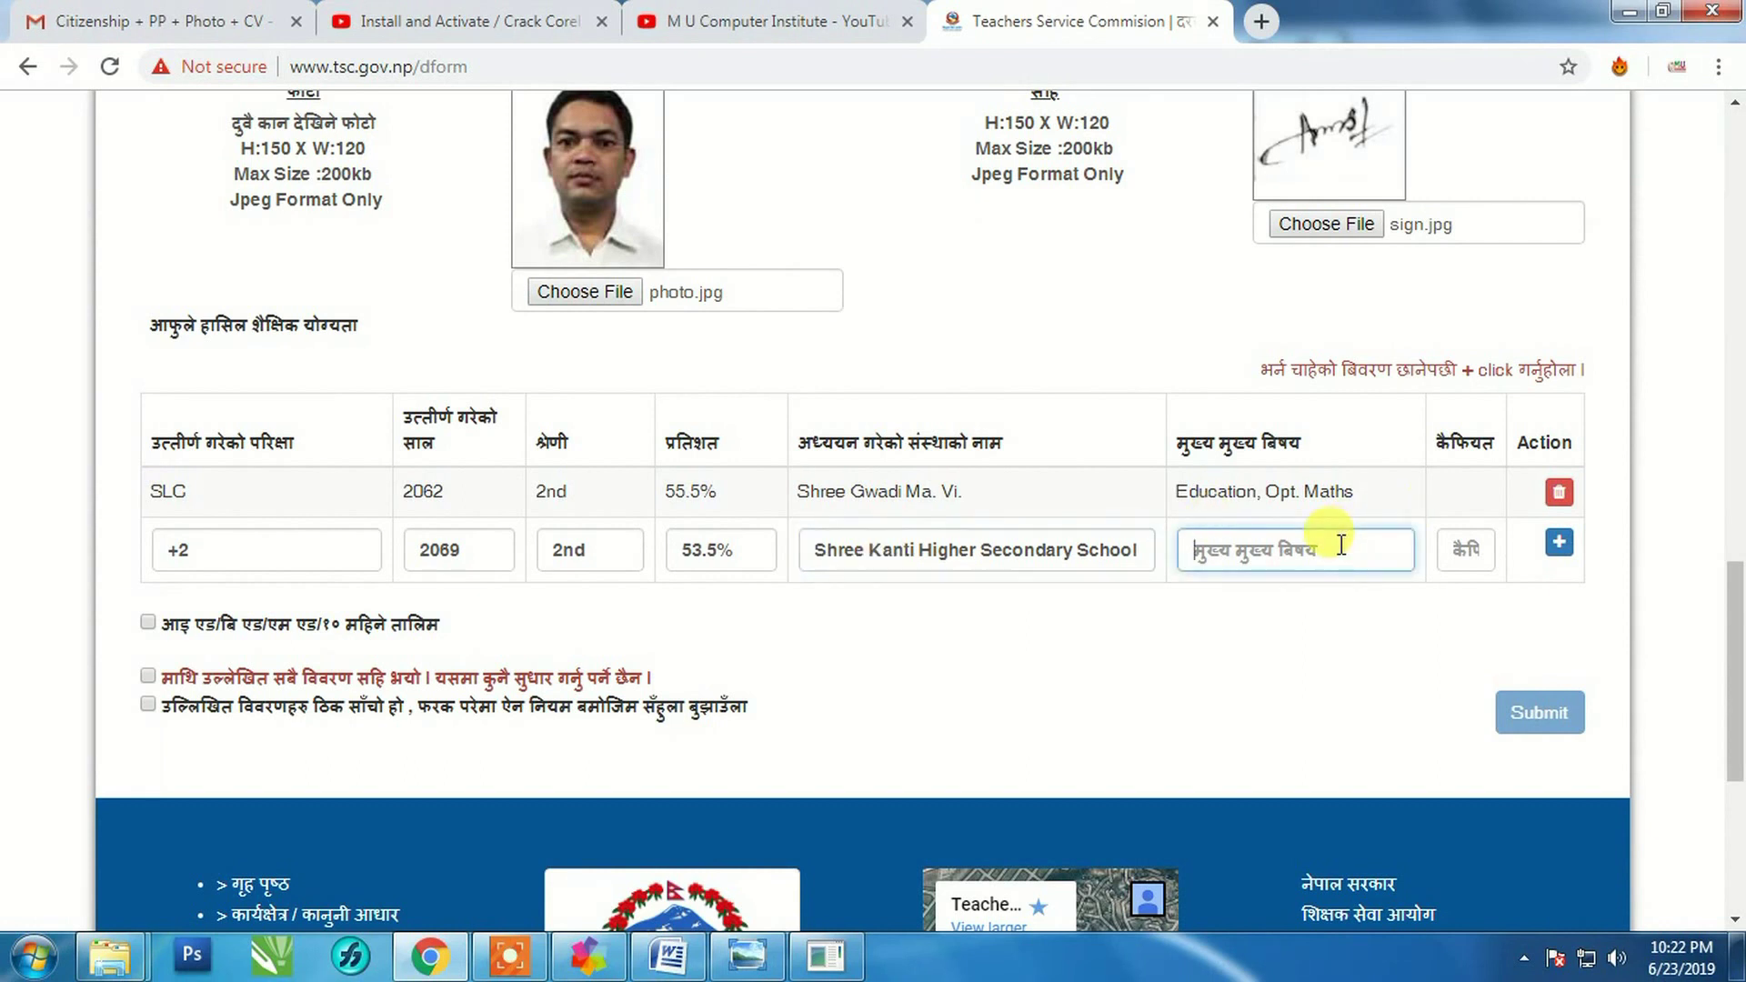
text(Englihs, Health)
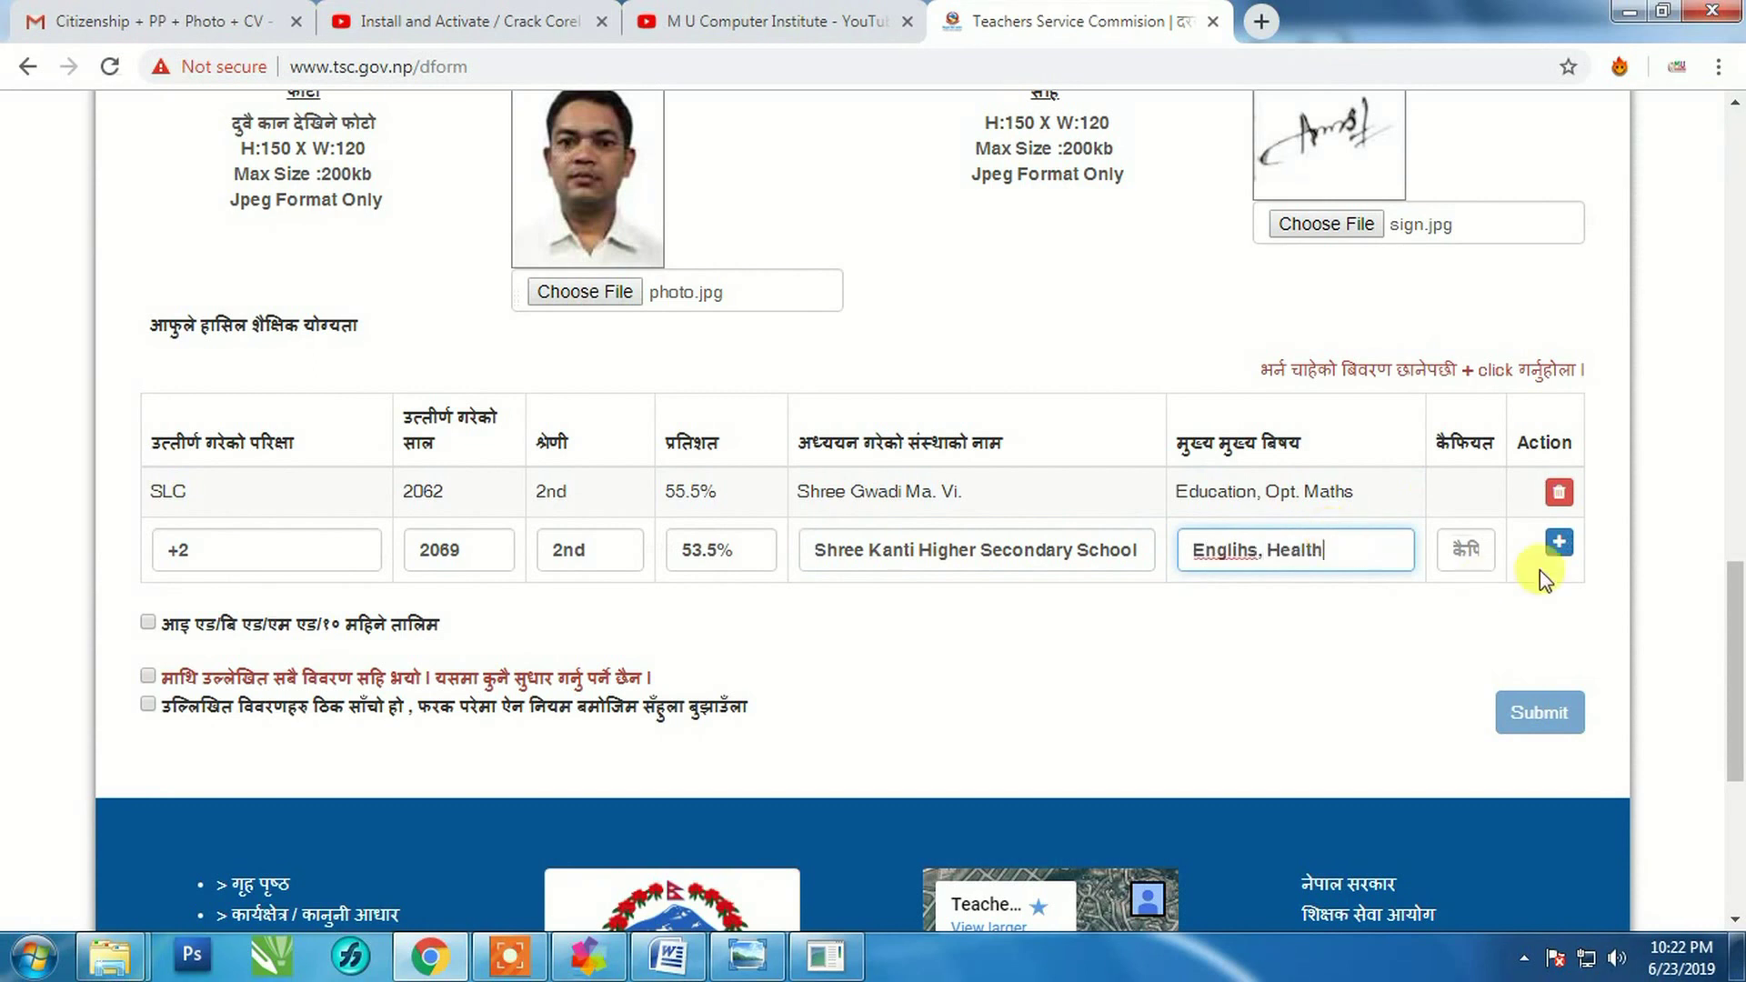
click(1560, 545)
Step: Start a Bachelor qualification row with year 2074, 2nd division and 51.05%
click(244, 616)
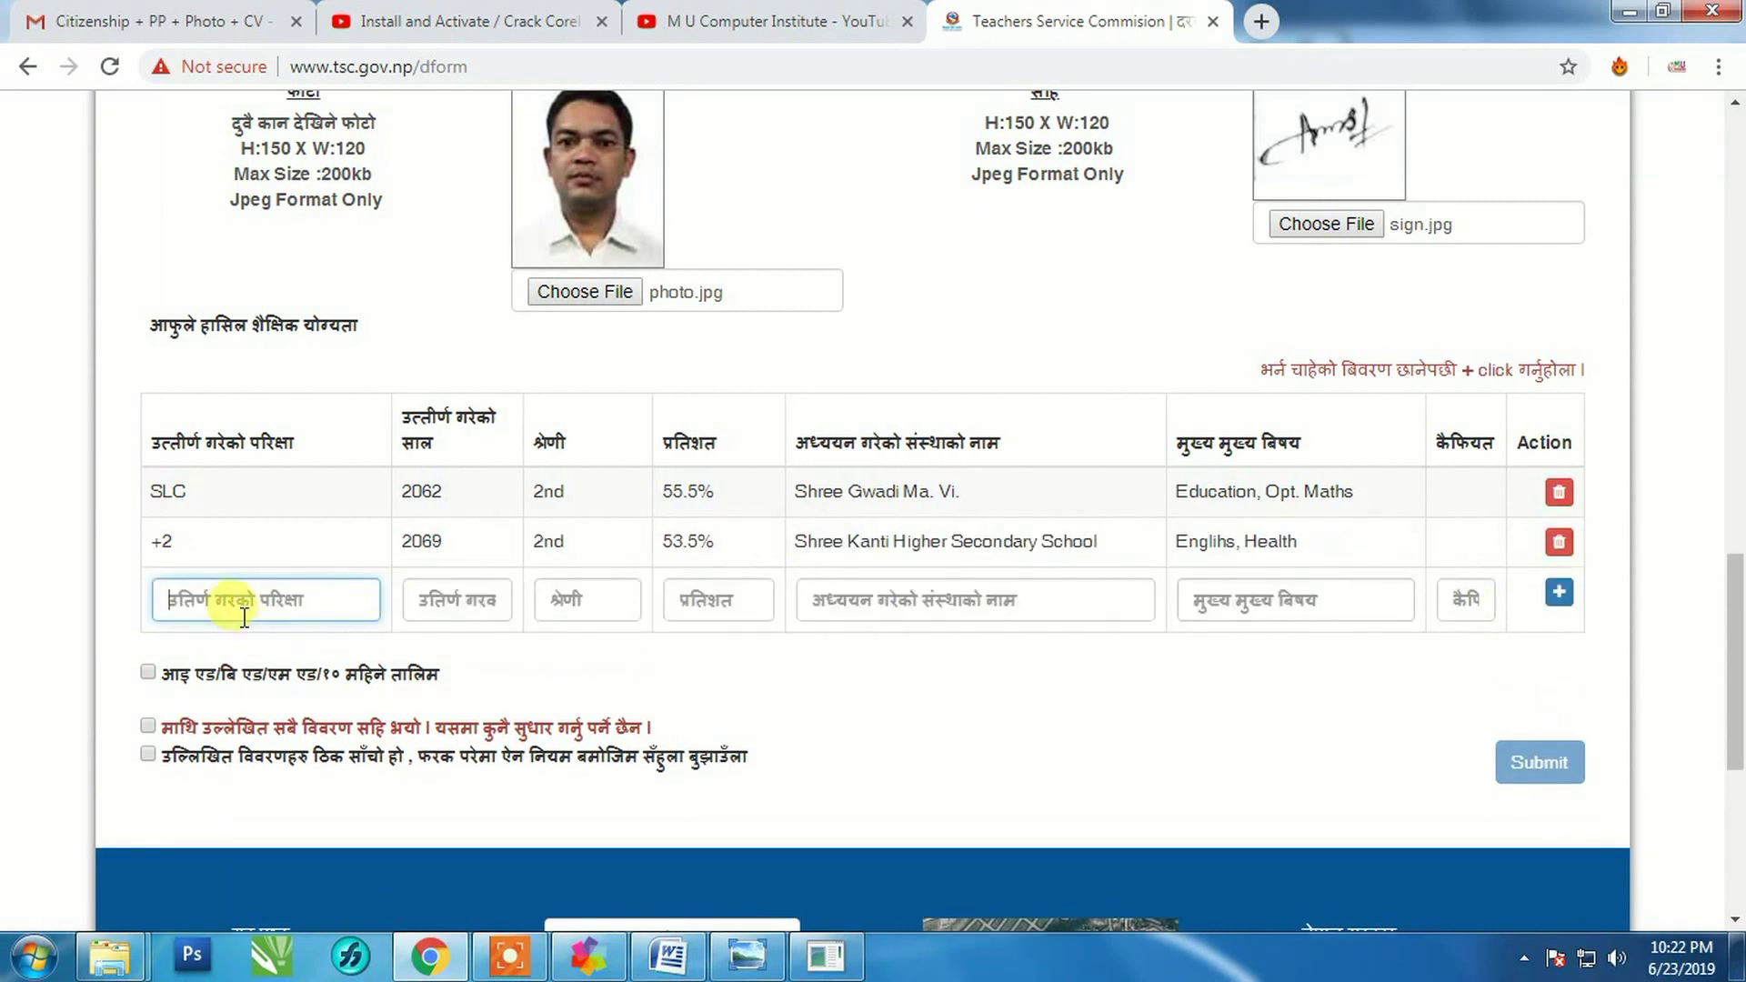
text(Bachelor)
click(453, 605)
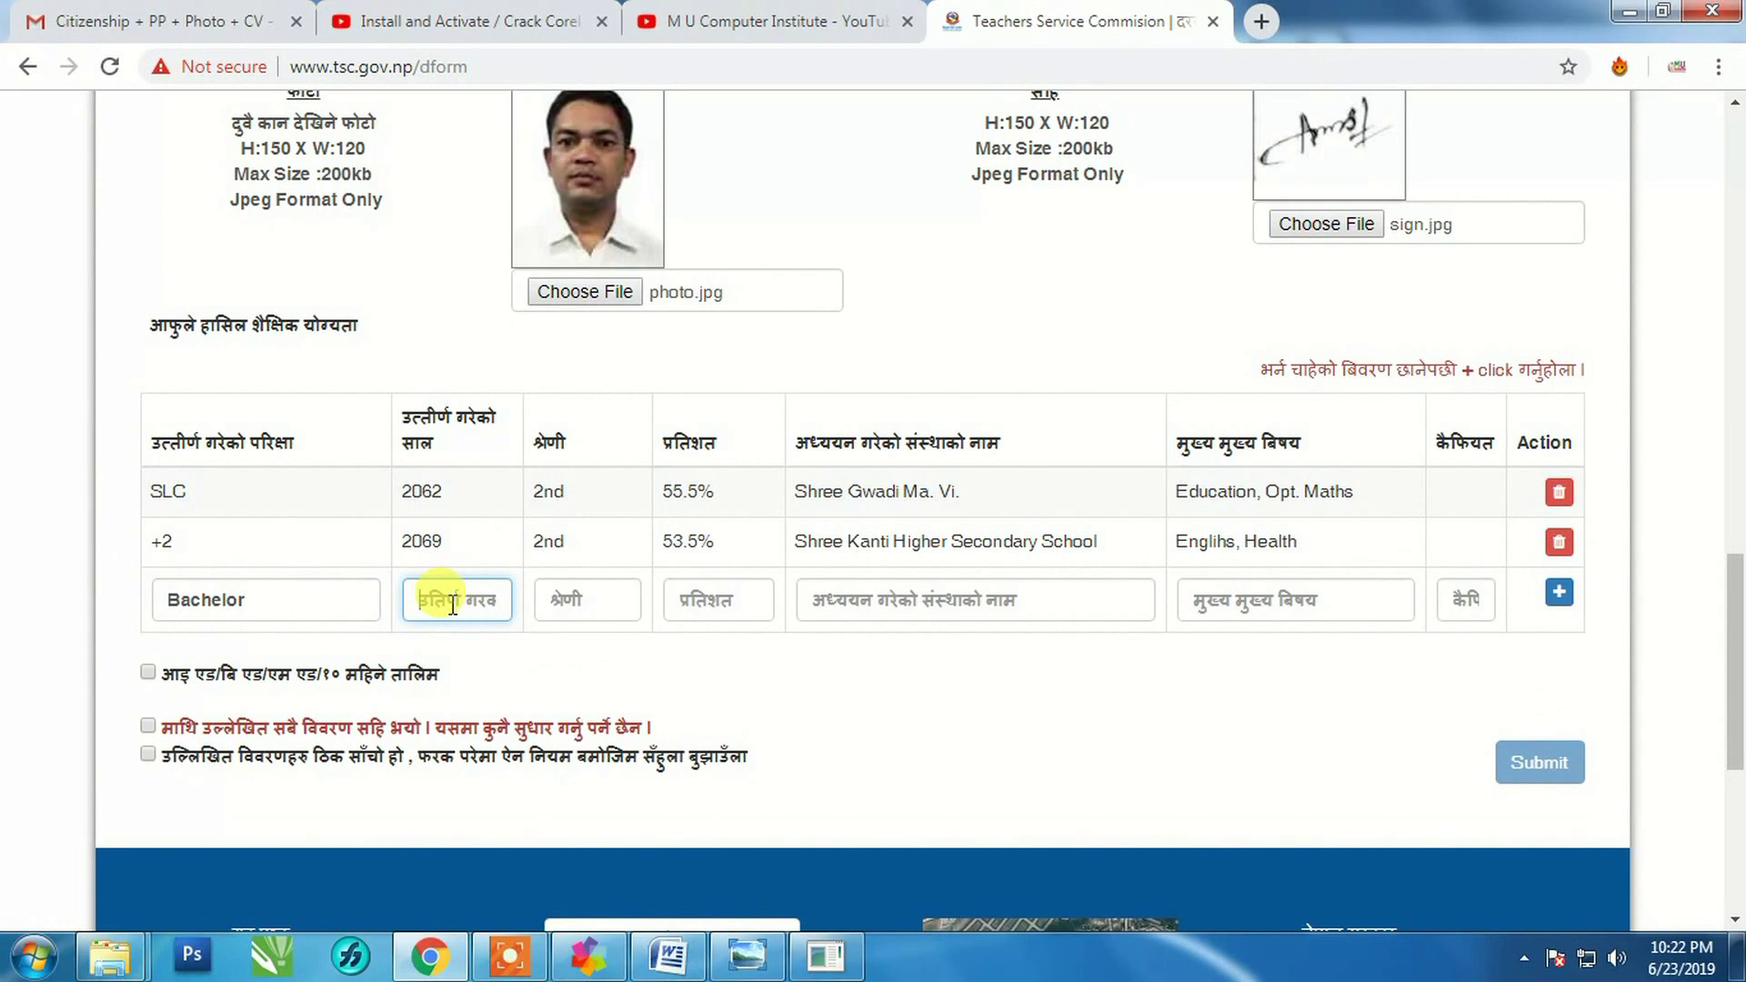
text(2071)
text(4)
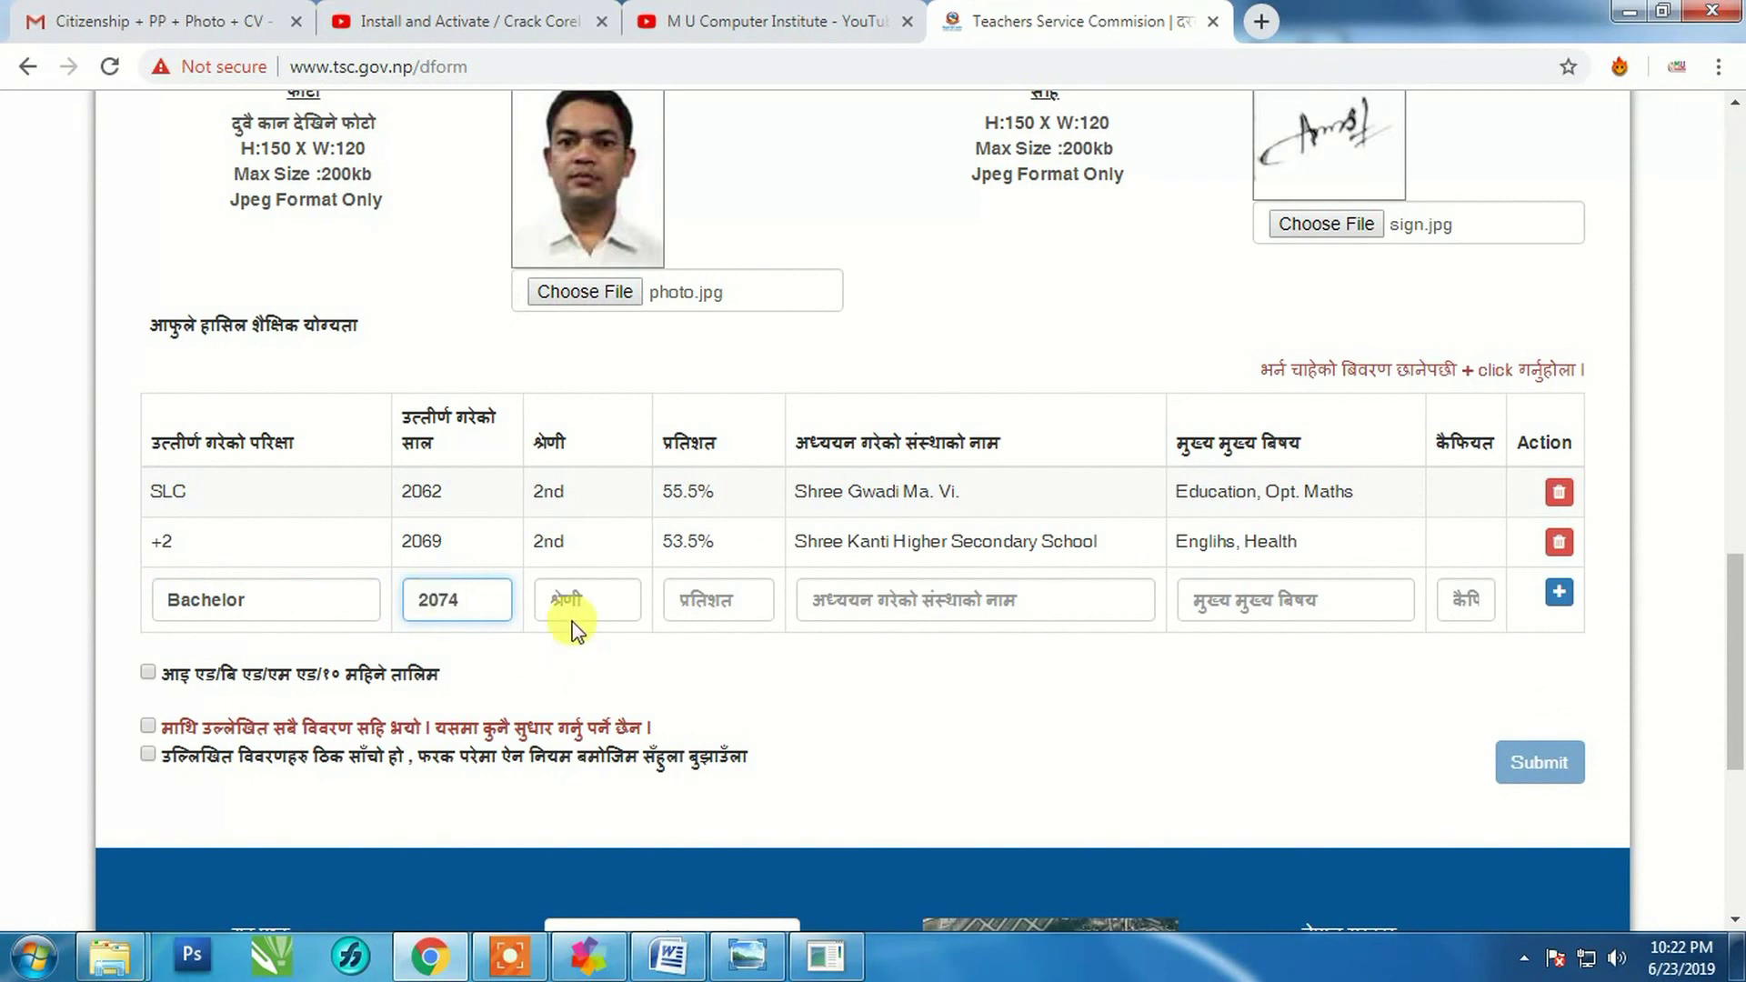
key(Tab)
text(2nd)
click(705, 608)
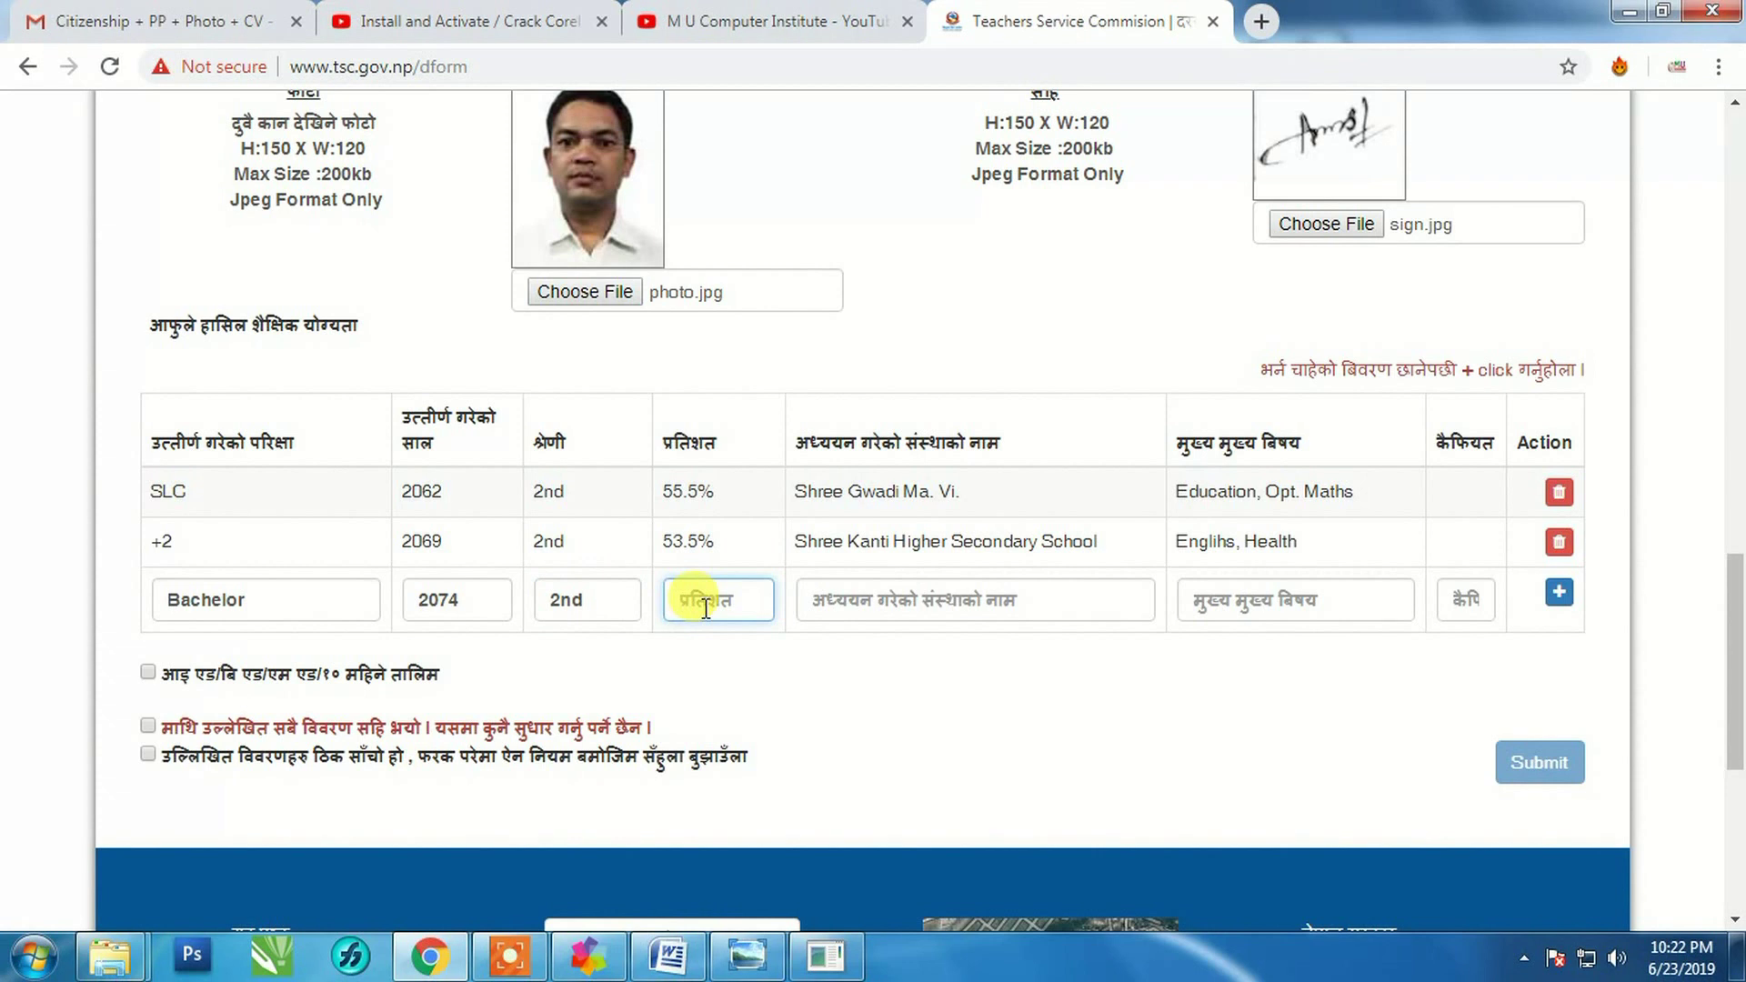
text(51)
text(65)
text(%)
Step: Enter institution 'Butwal Multiple Campus' and subjects 'Englihs, Health', then add the row
click(835, 602)
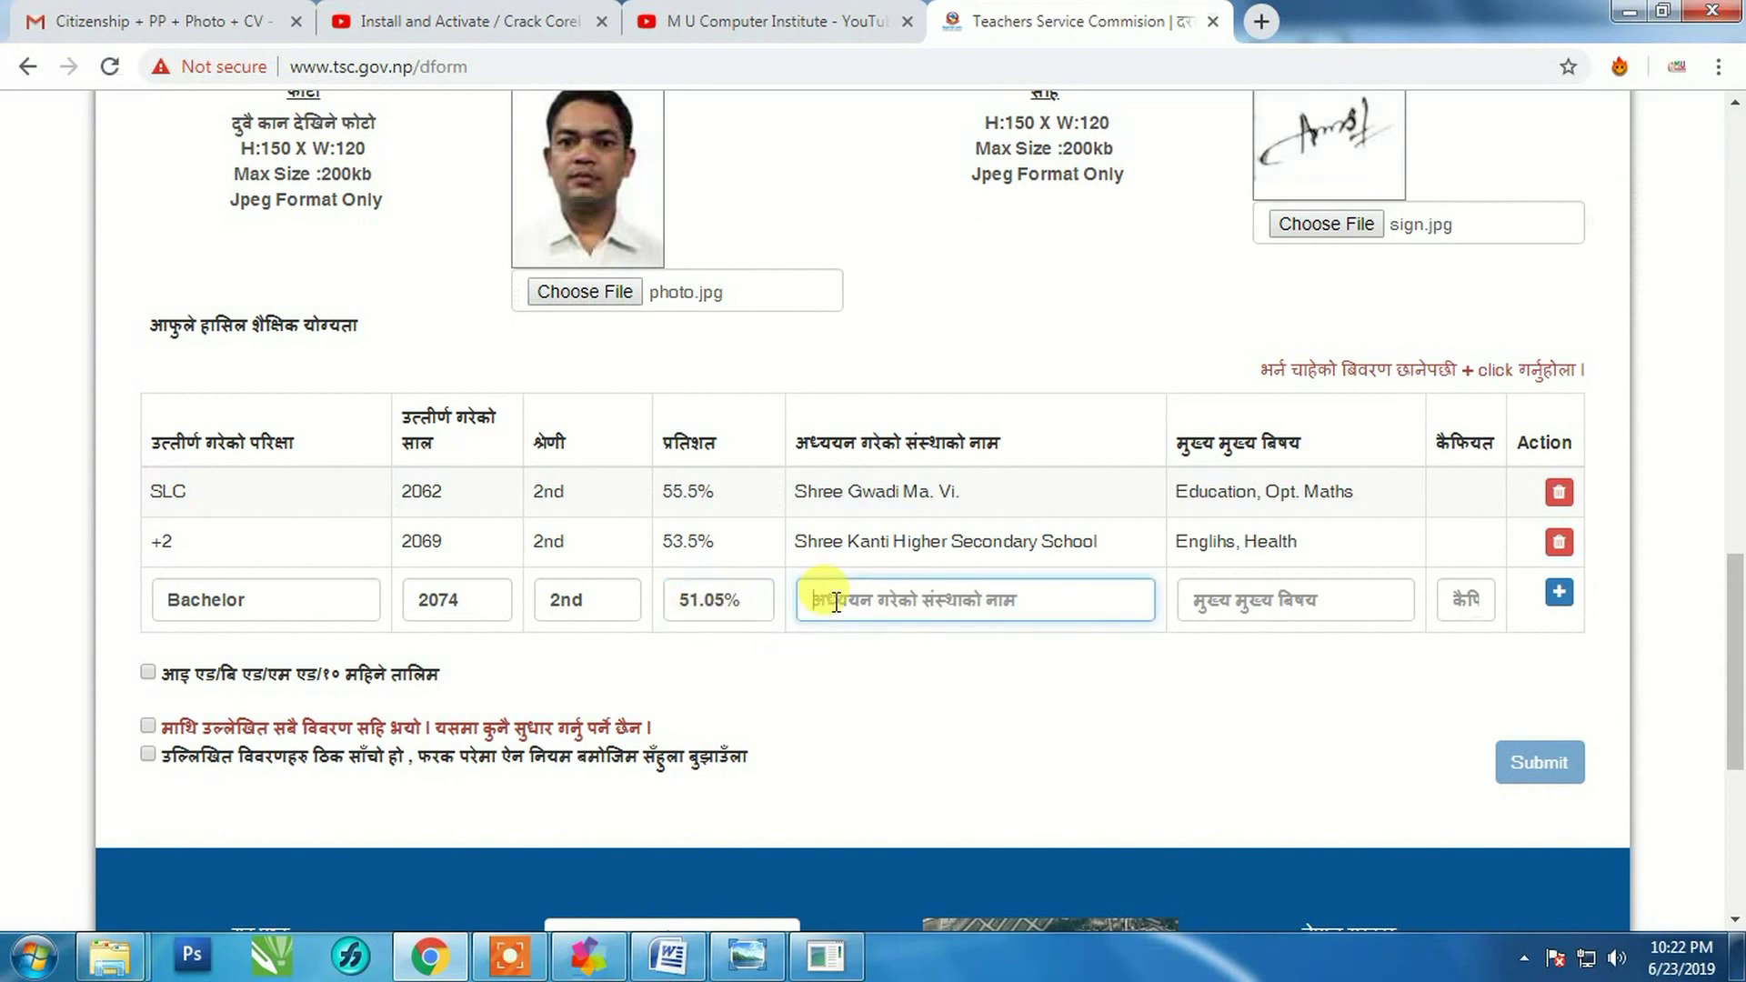
text(Butwal Multiple Campus)
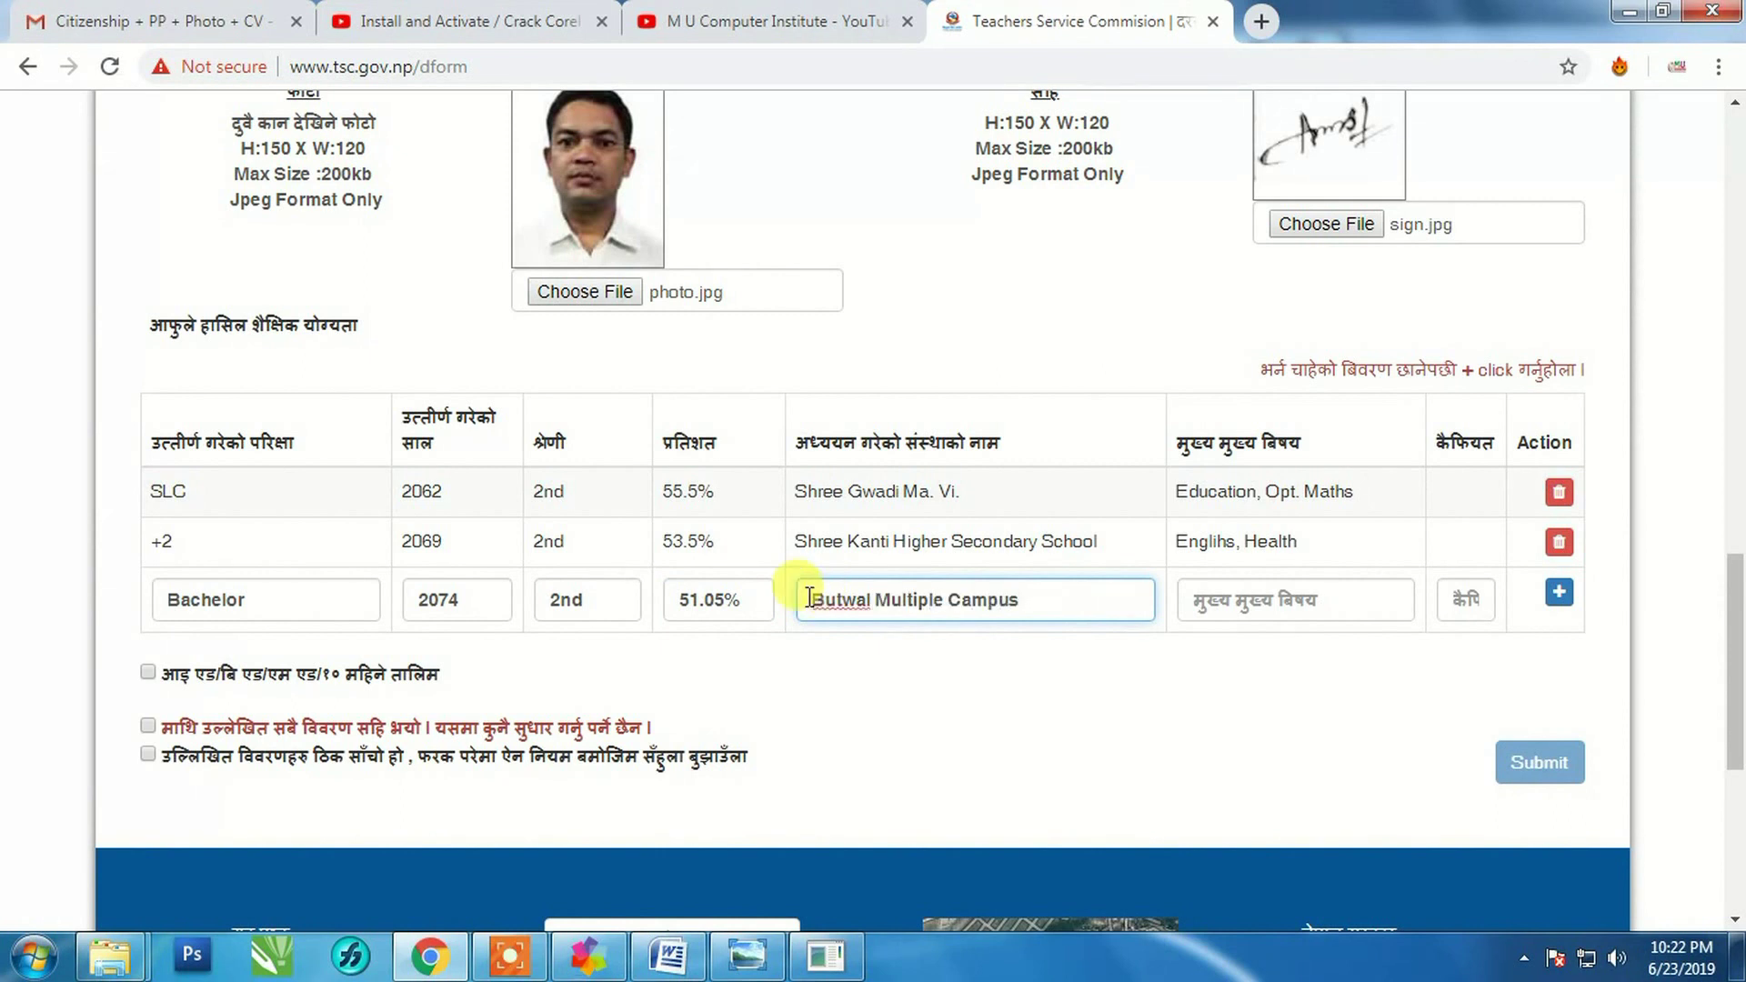
click(1251, 608)
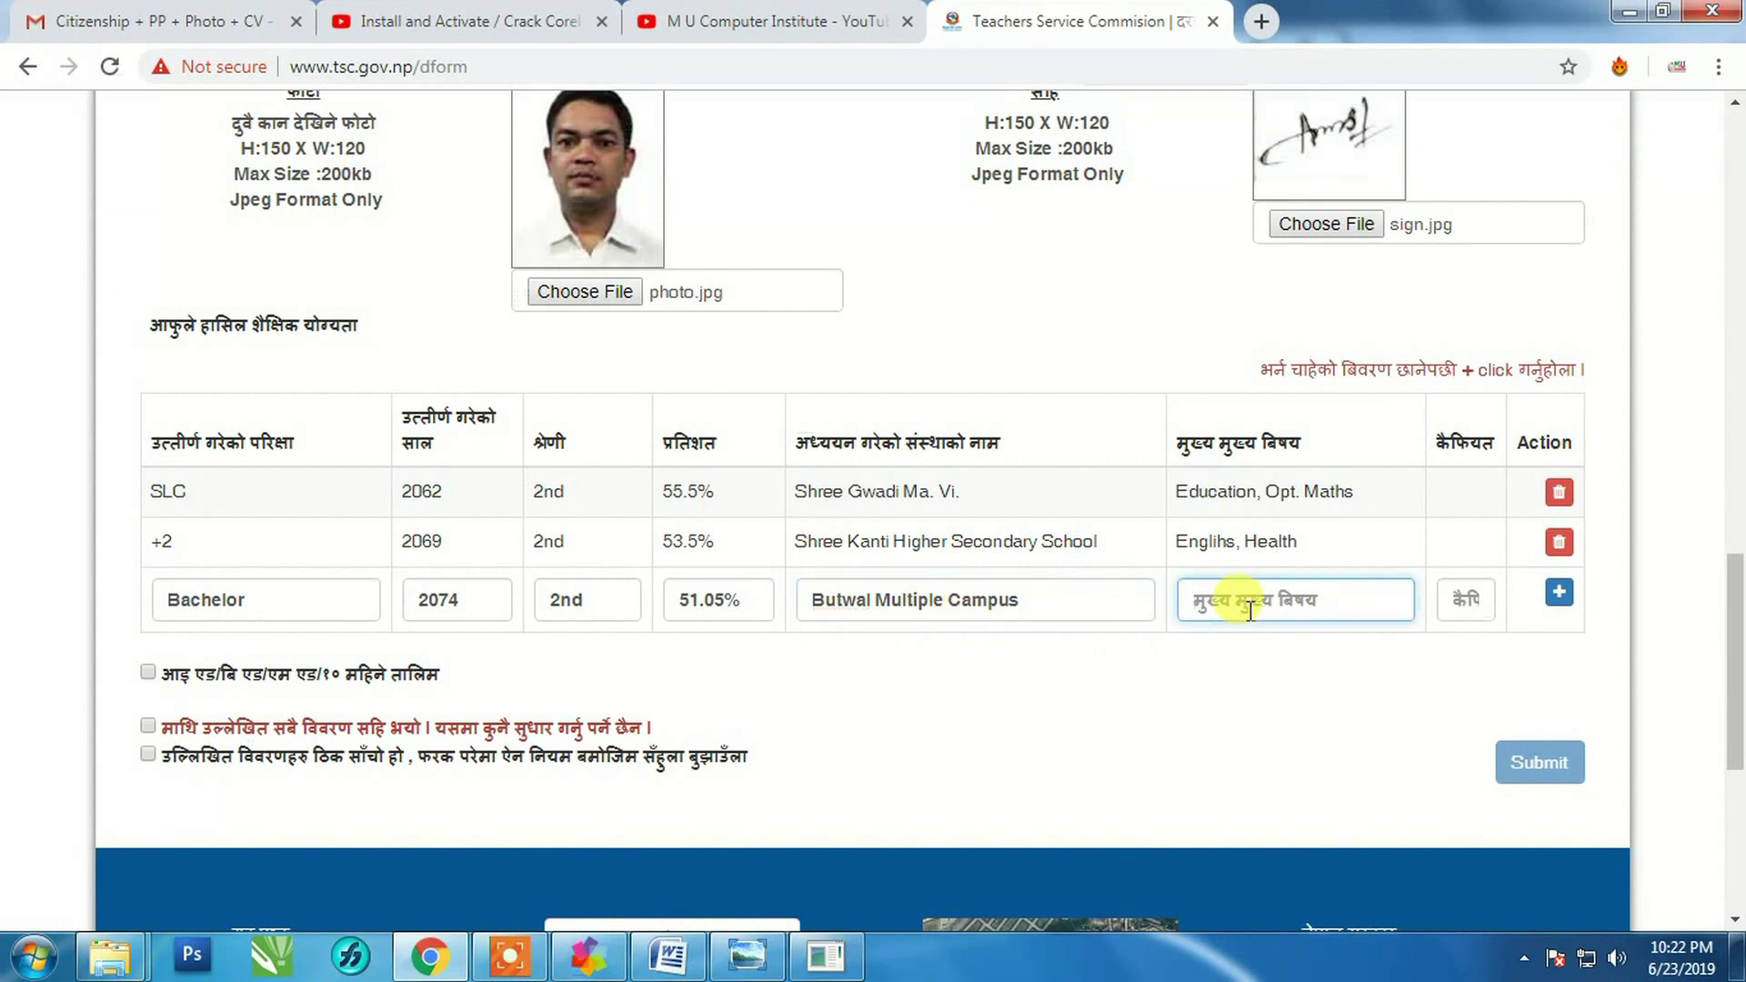
text(Englihs, Health)
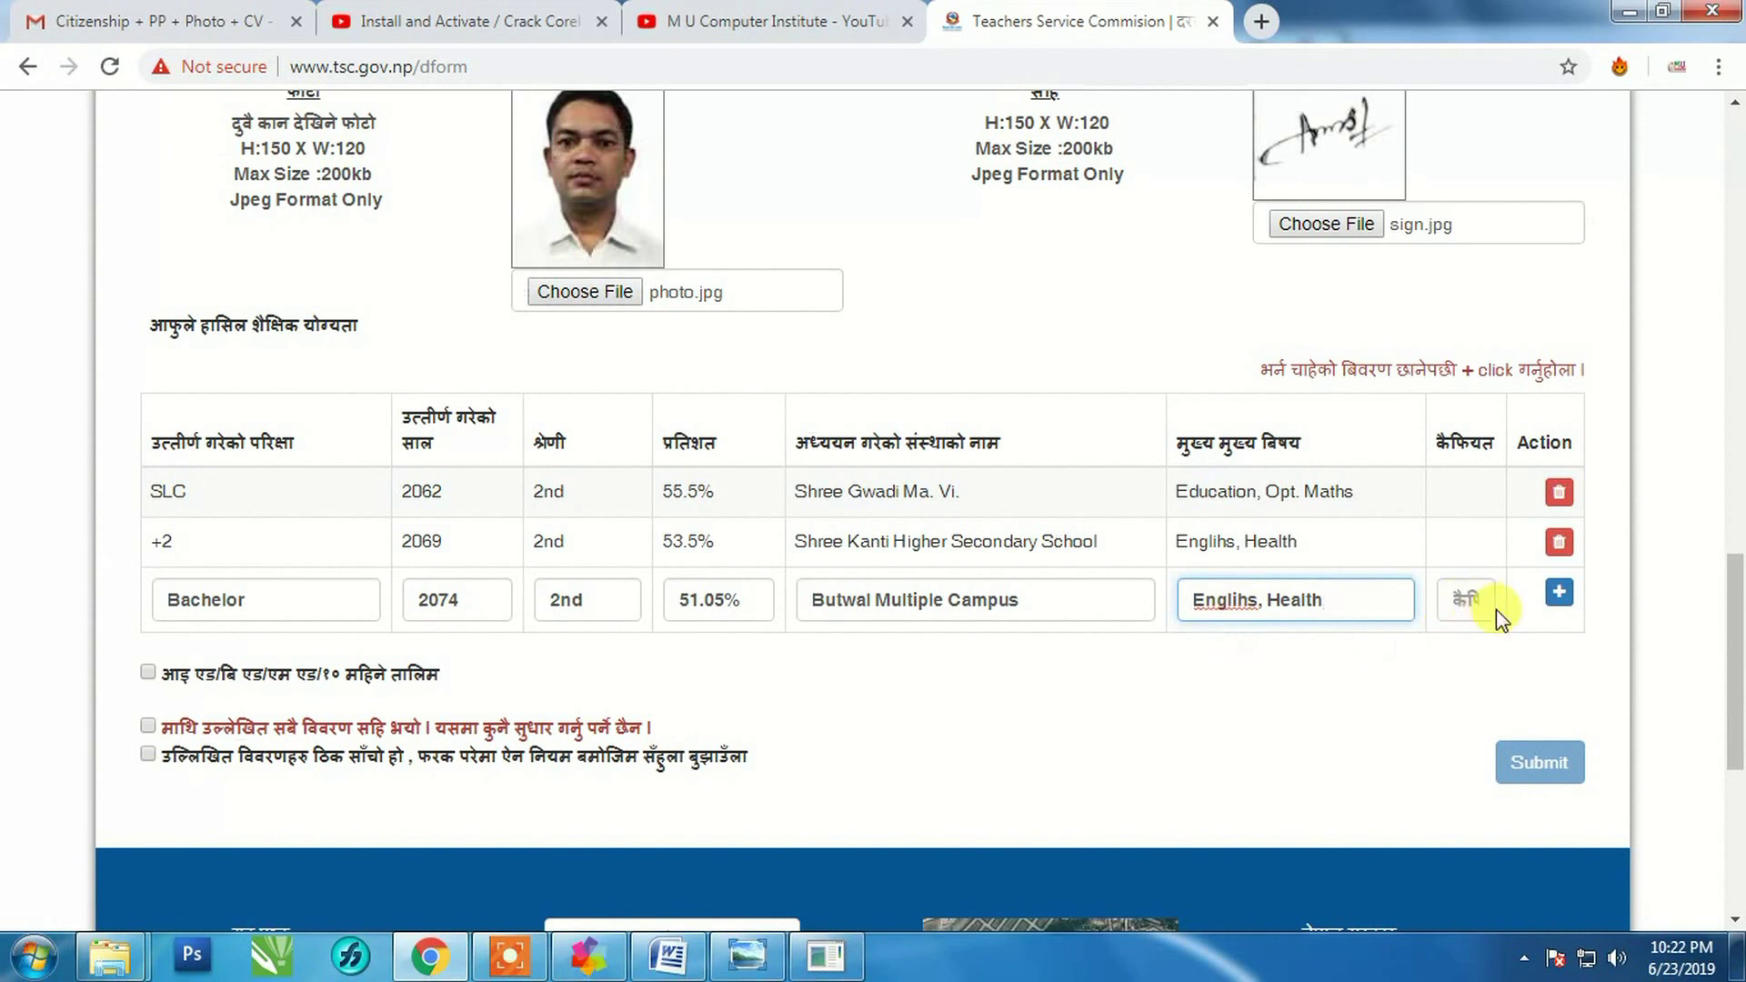
click(1558, 593)
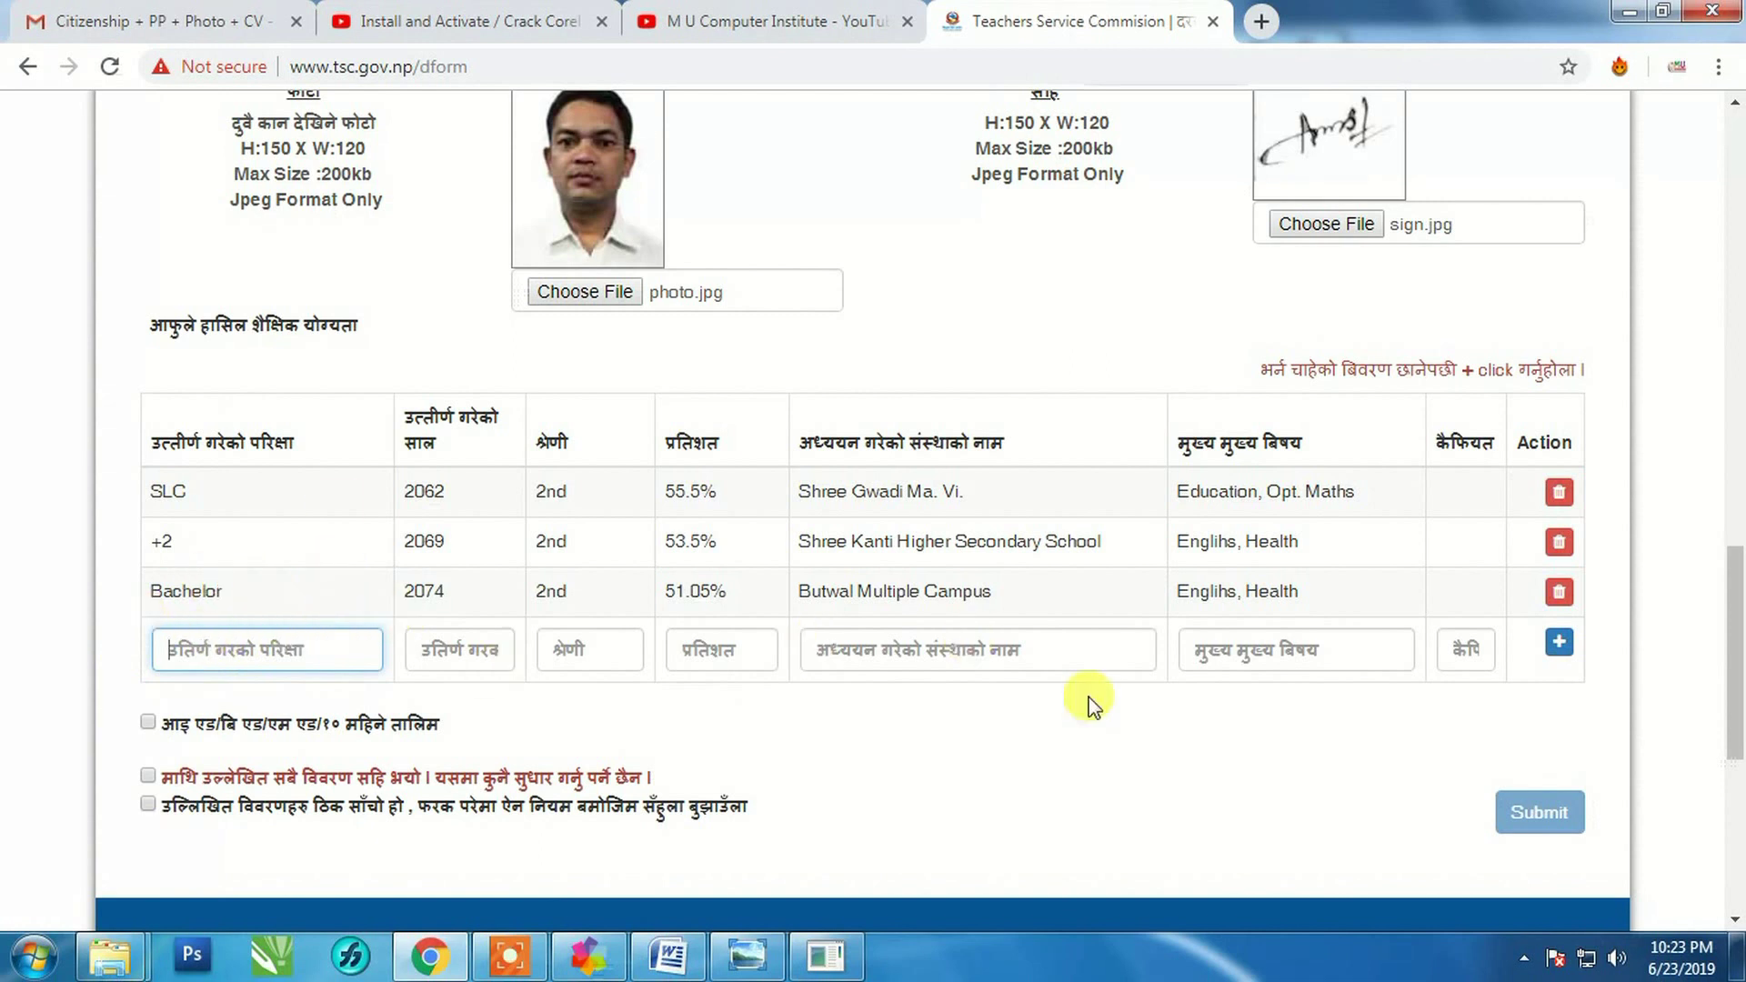
Step: Scroll through the completed form to review all entered details
scroll(701, 623, down, 1)
scroll(709, 632, down, 2)
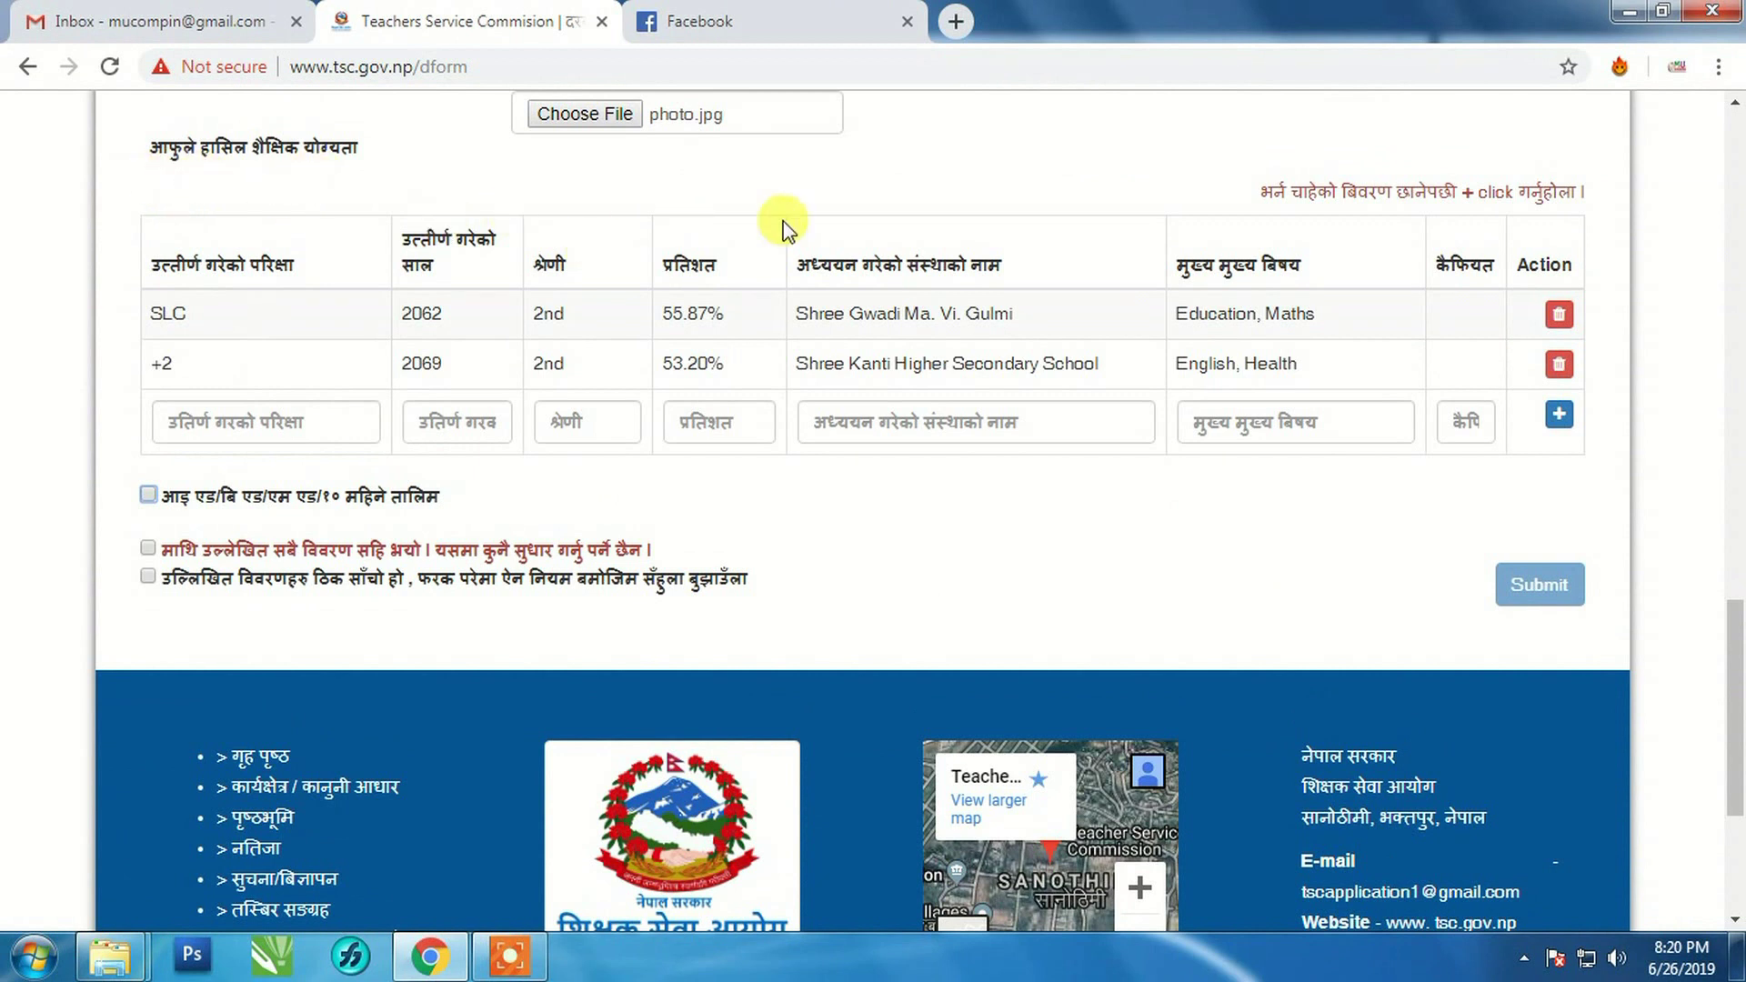
scroll(779, 320, down, 3)
scroll(846, 272, down, 1)
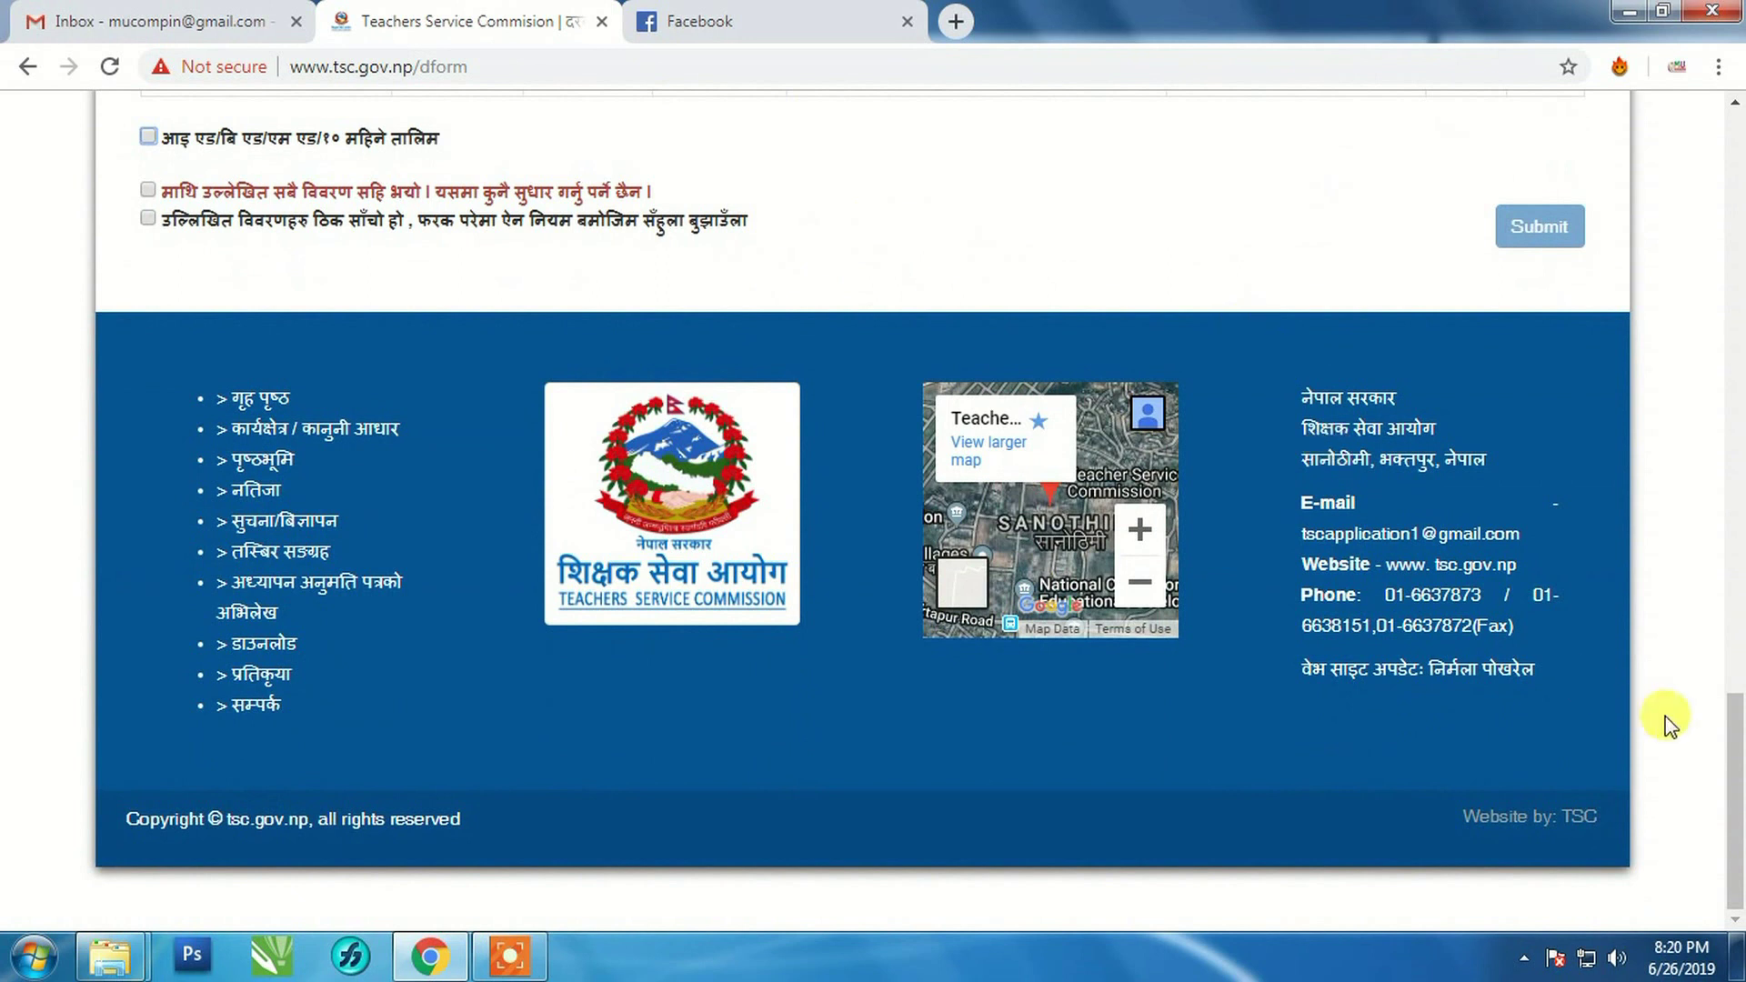
drag(1735, 782, 1728, 769)
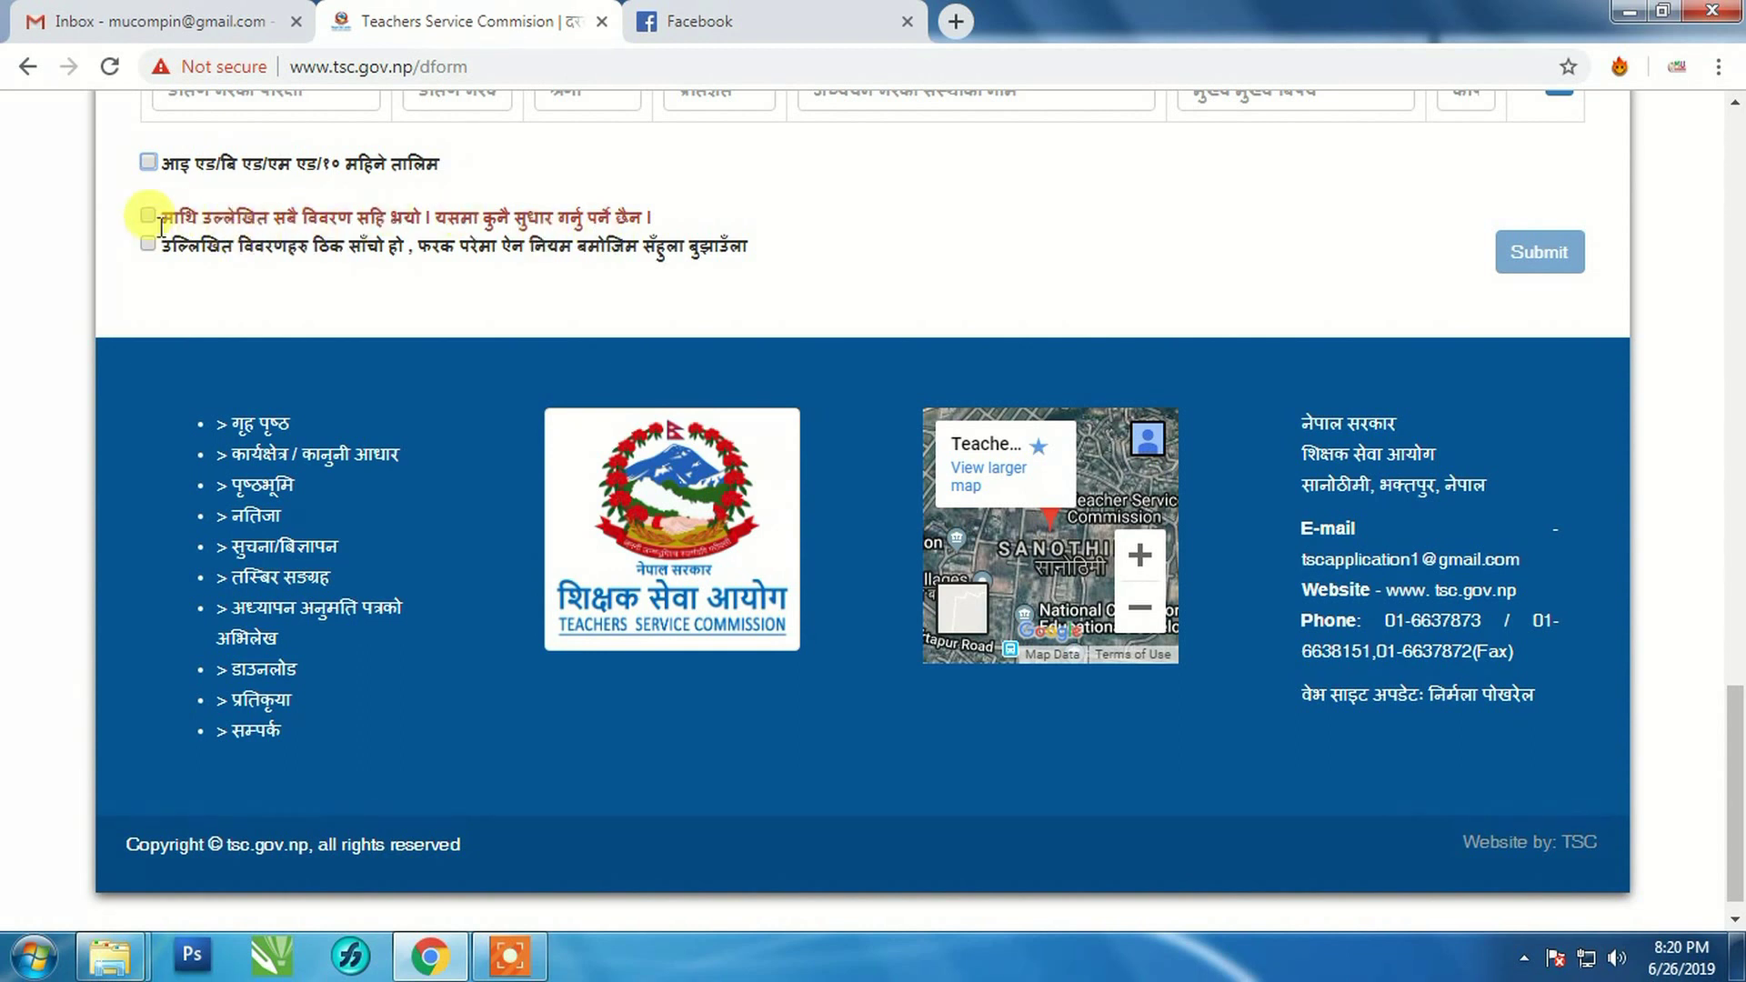
scroll(154, 220, up, 20)
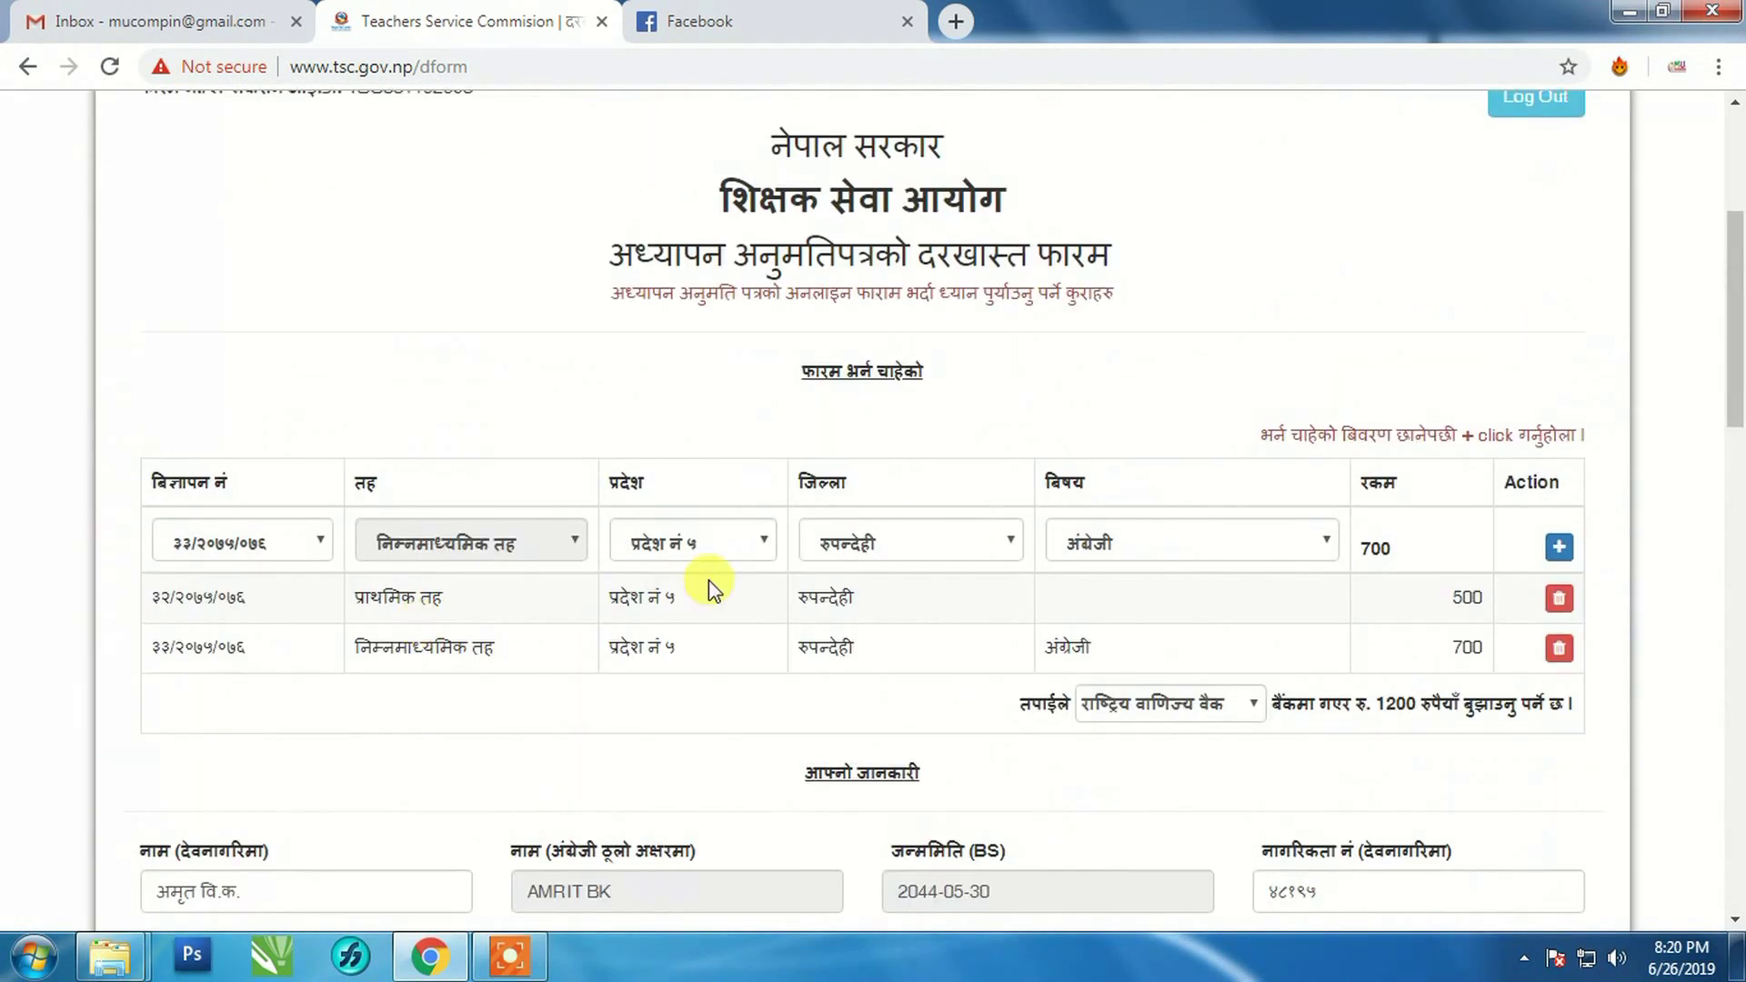
scroll(953, 302, down, 3)
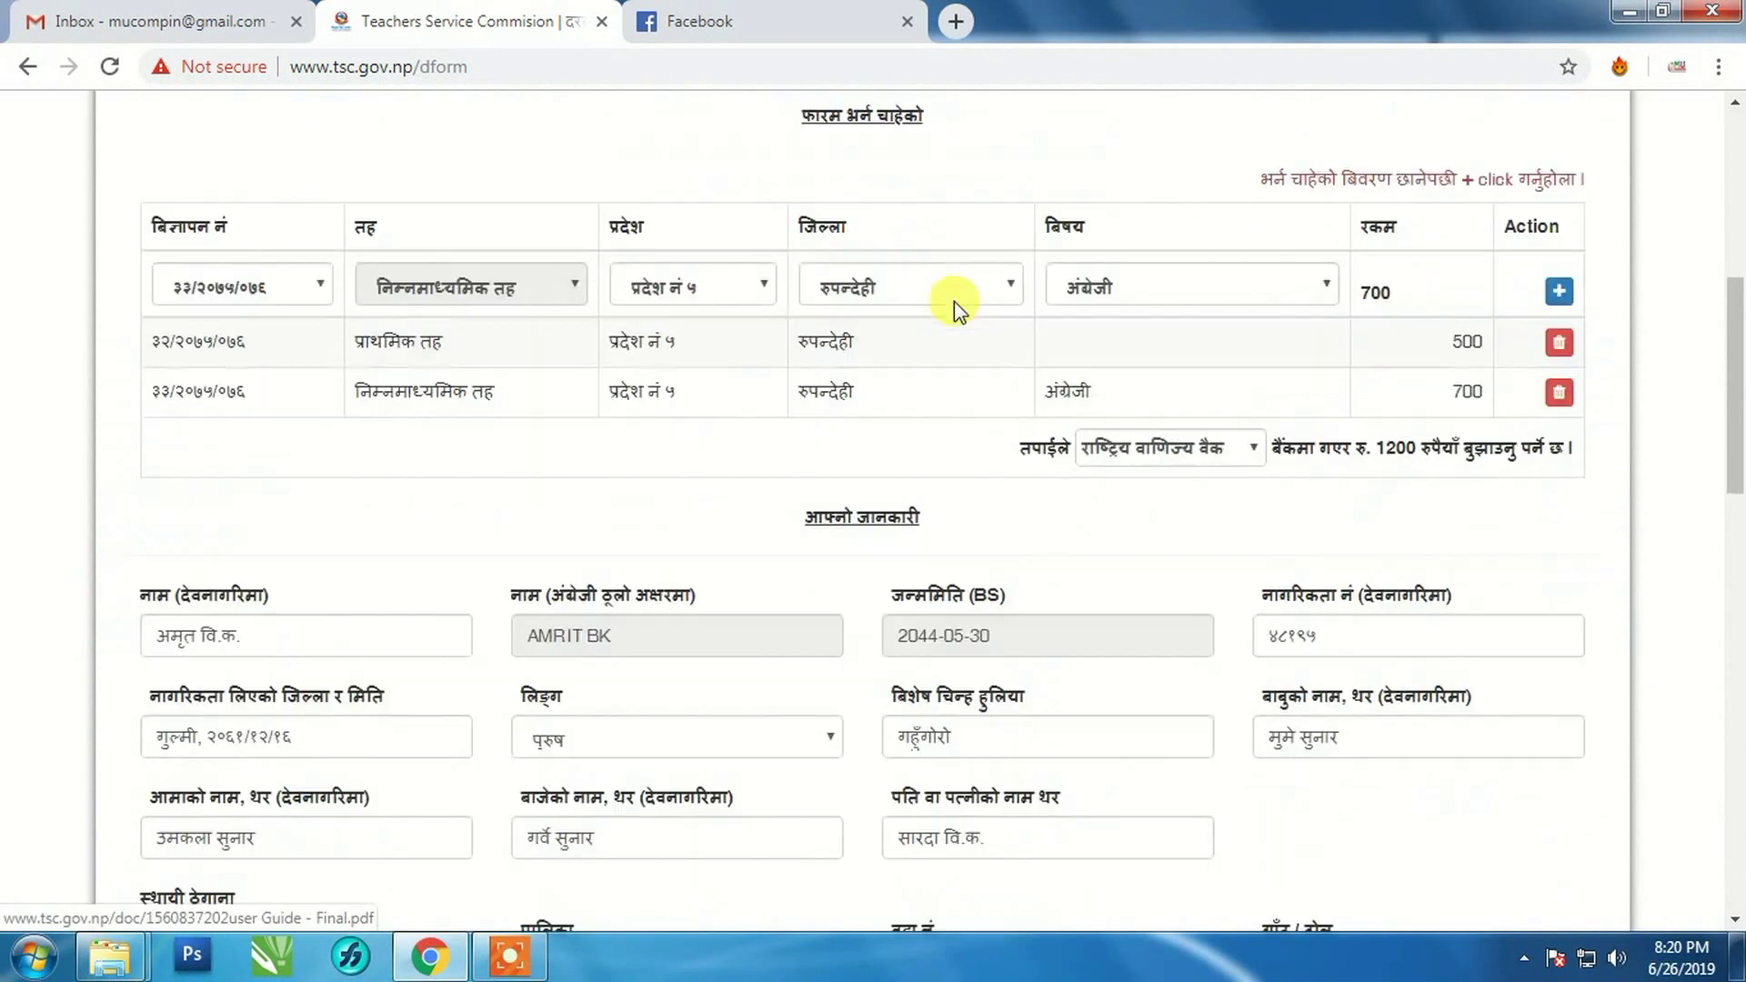
scroll(970, 340, down, 2)
scroll(970, 340, down, 3)
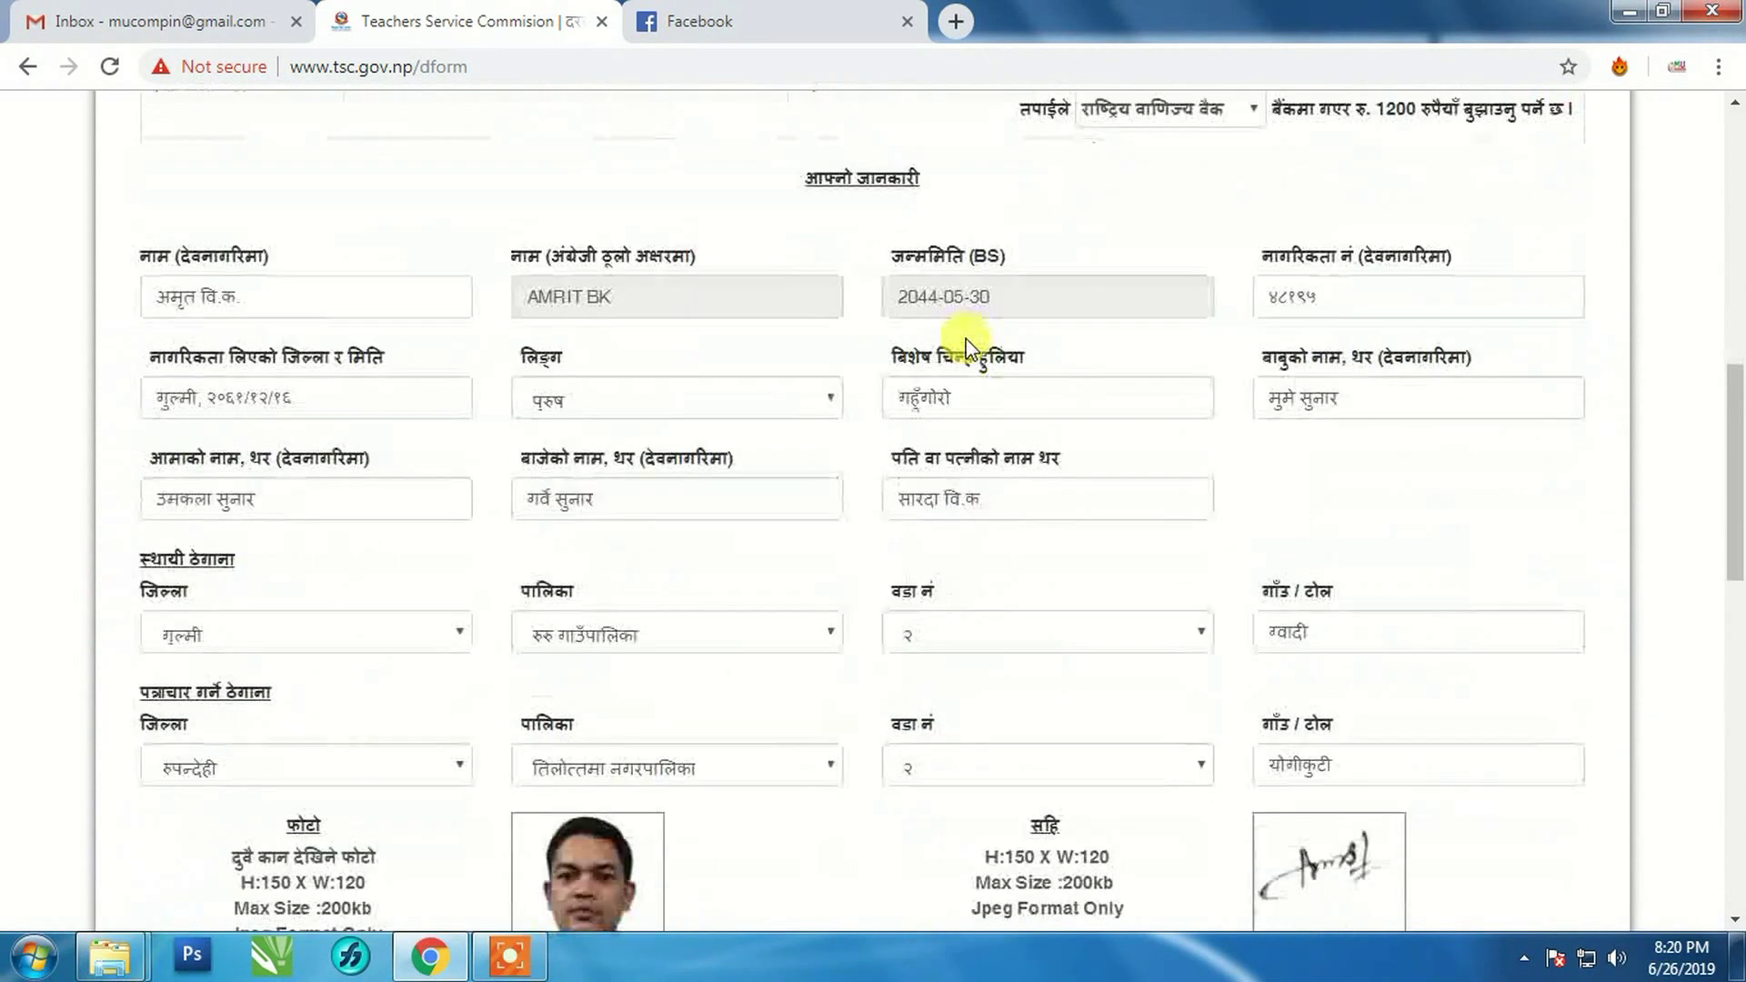
scroll(970, 341, down, 2)
scroll(970, 343, down, 2)
scroll(970, 344, down, 4)
scroll(970, 343, down, 3)
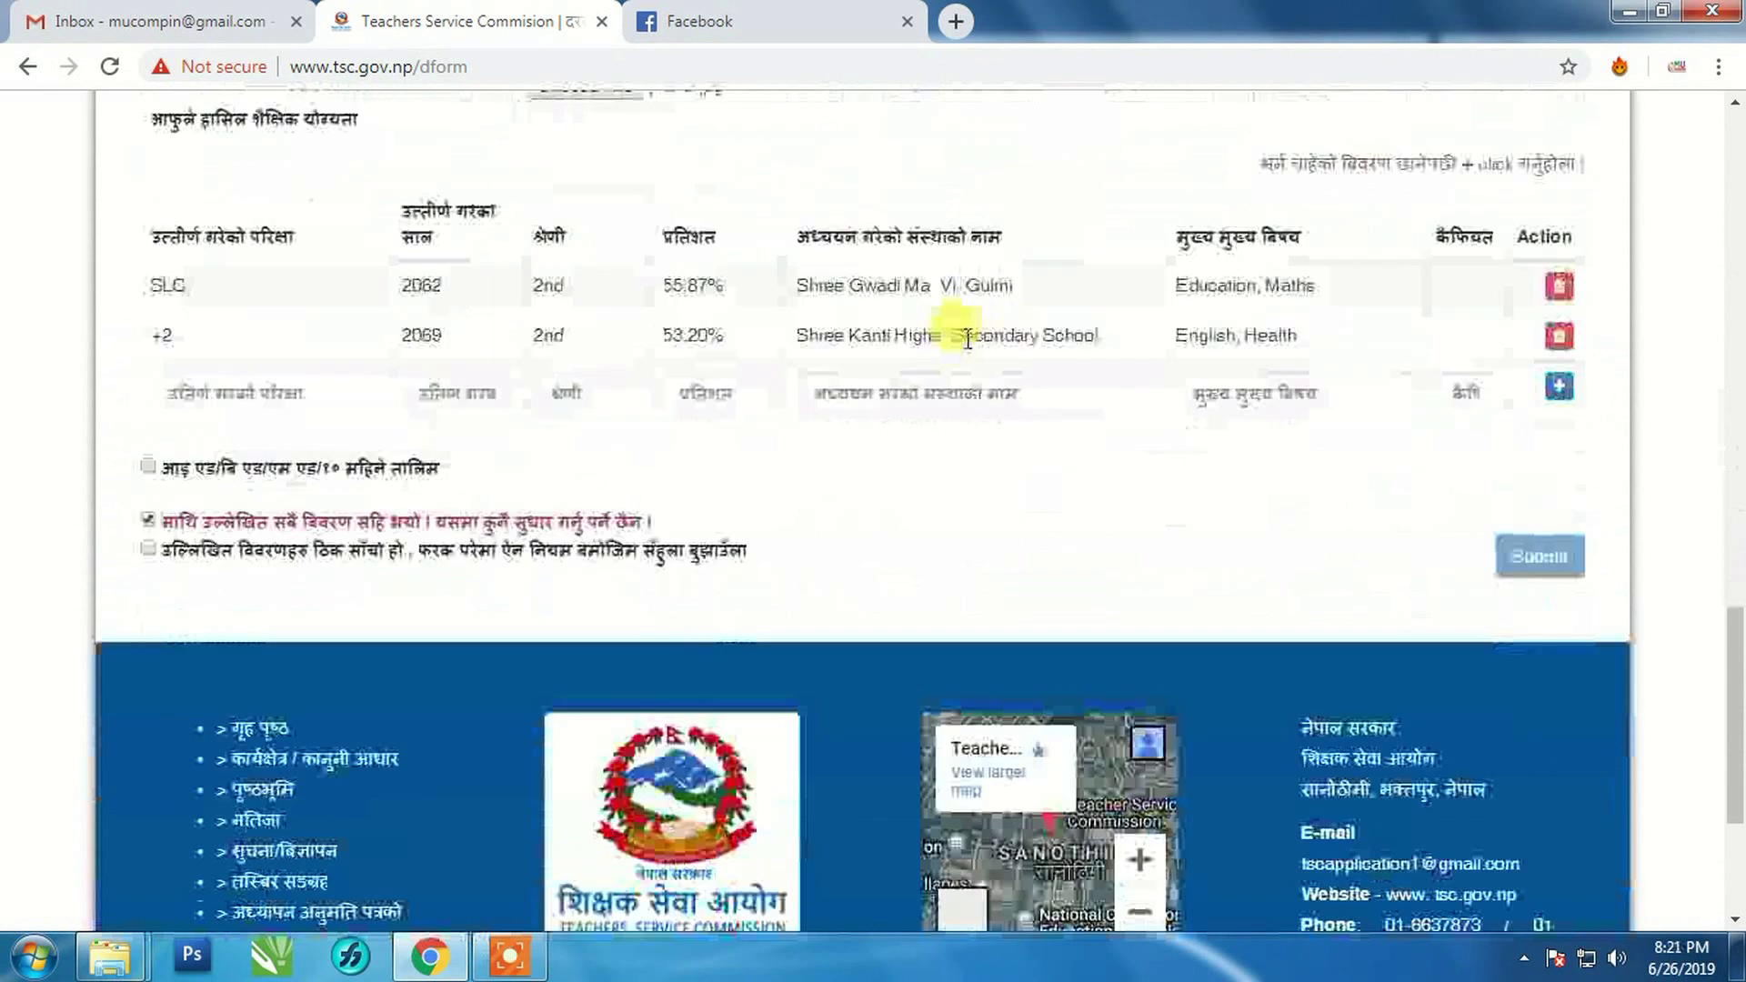
scroll(969, 344, down, 3)
scroll(966, 342, down, 1)
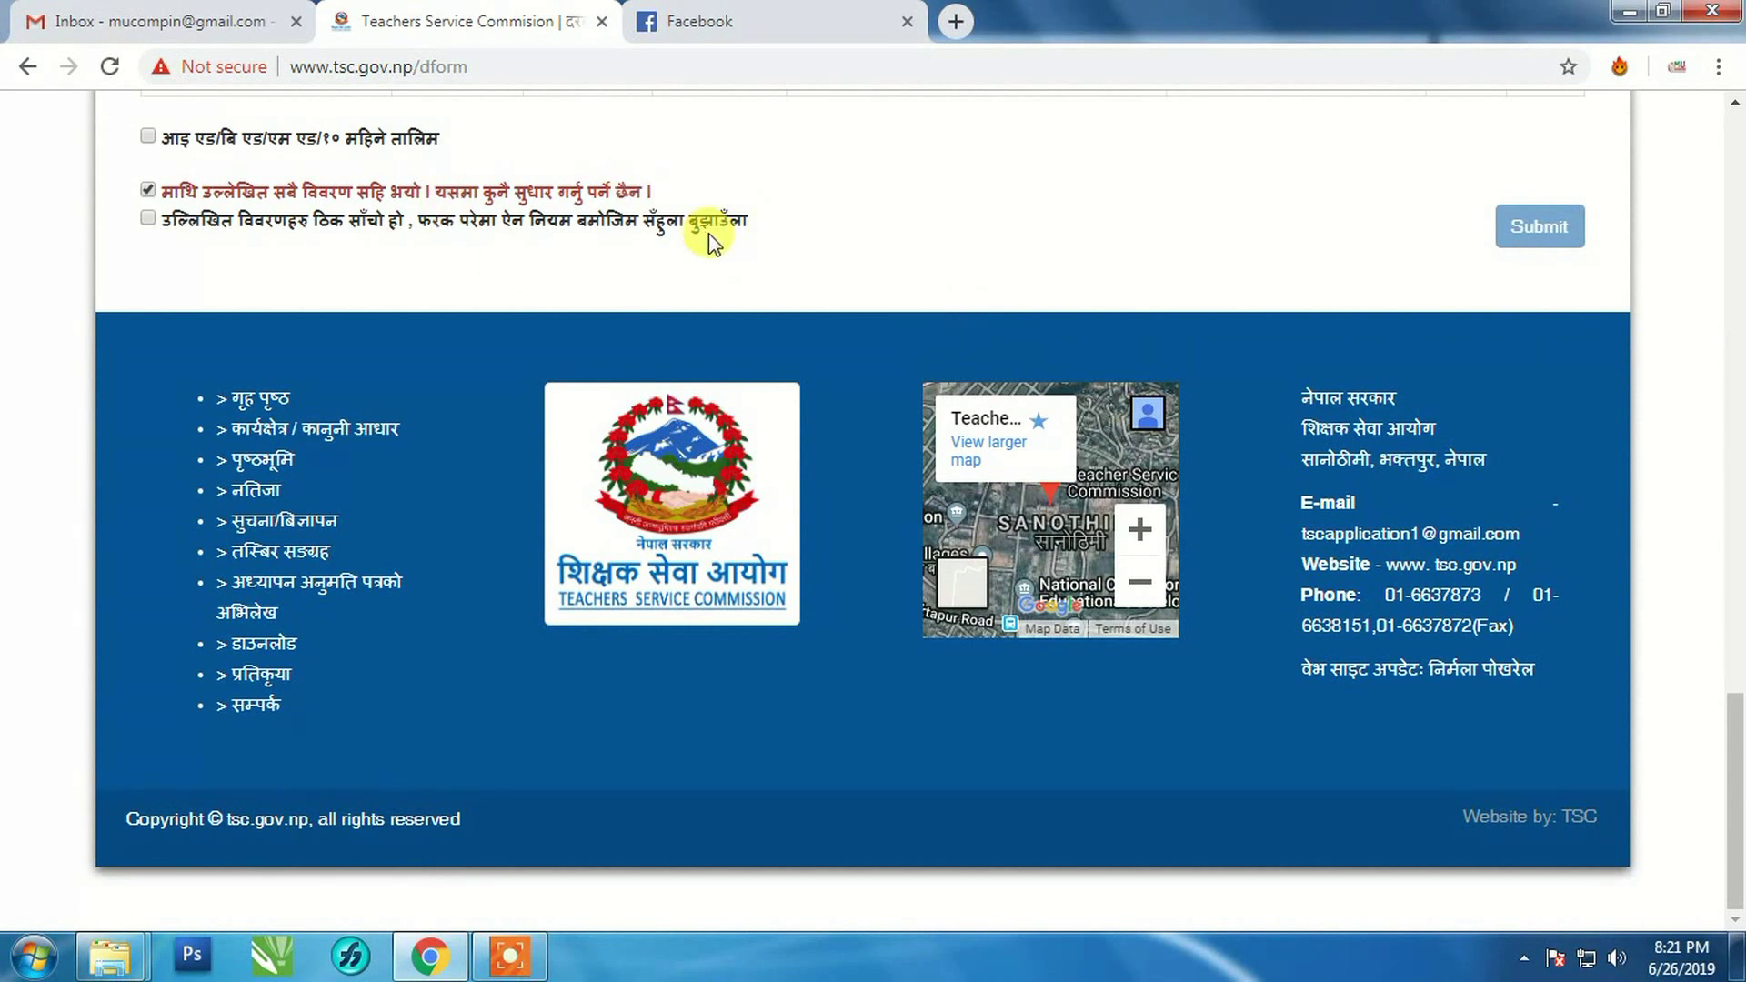
Step: Tick the truthfulness declaration, attempt Submit, then tick the I.Ed/B.Ed/M.Ed 10-month training option
click(148, 220)
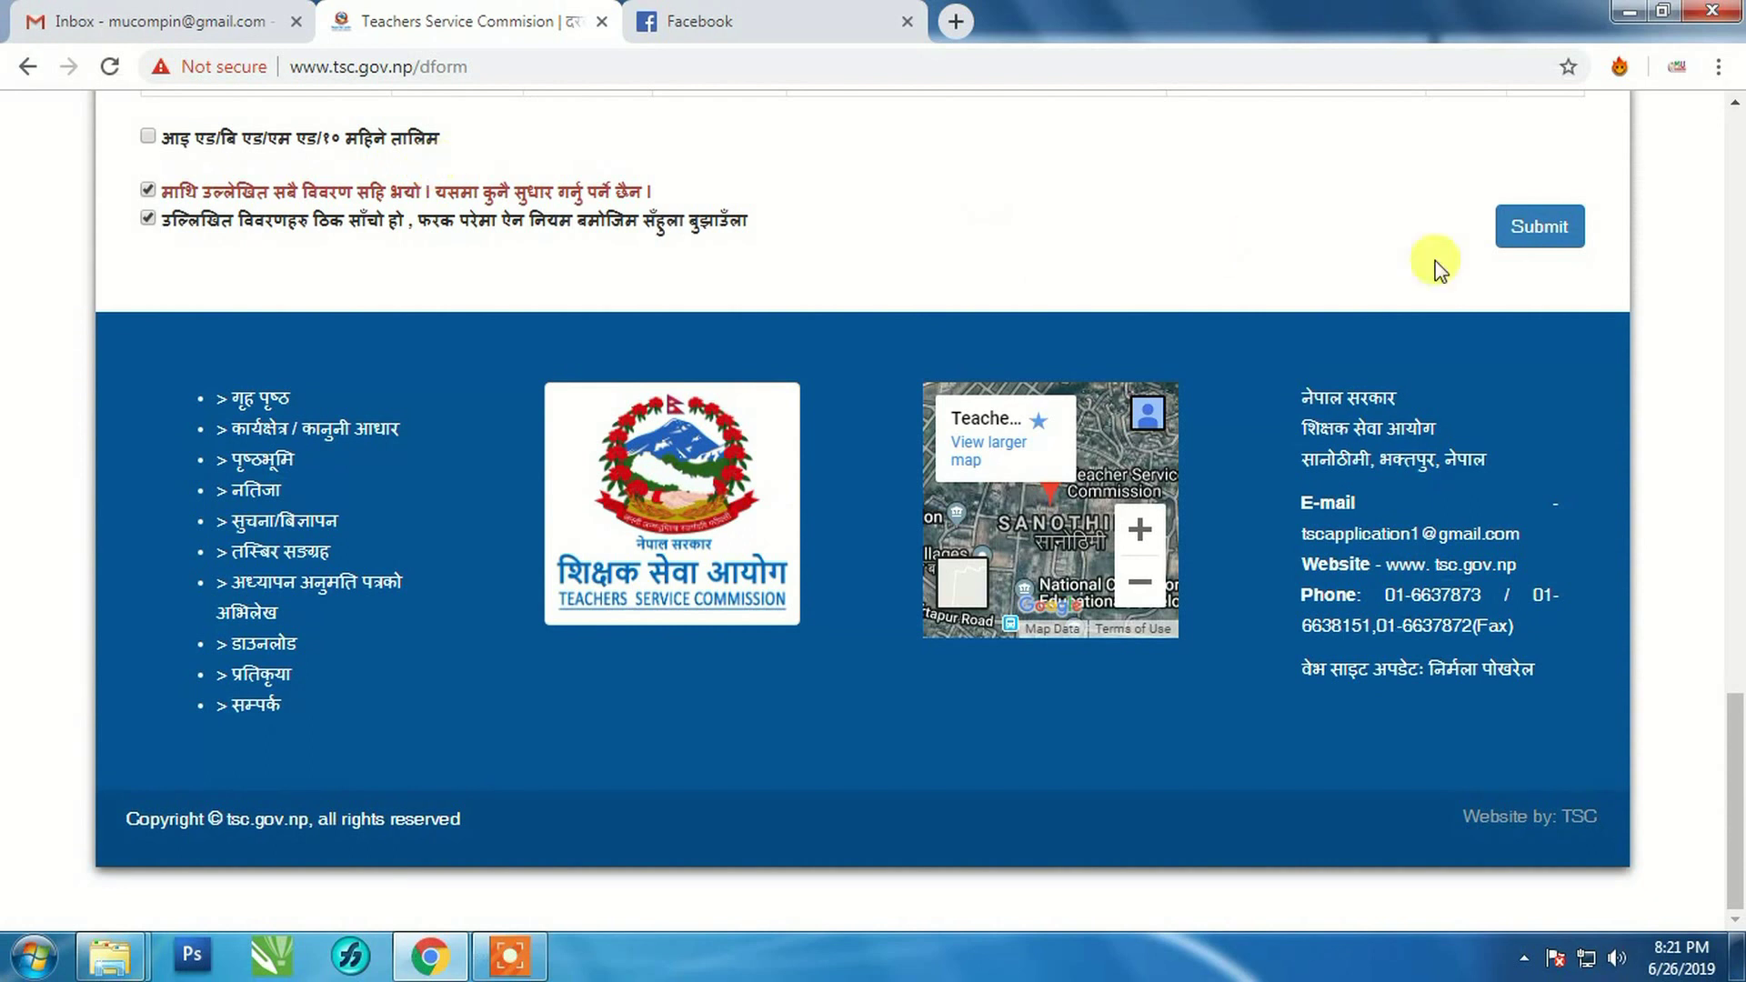
click(1537, 227)
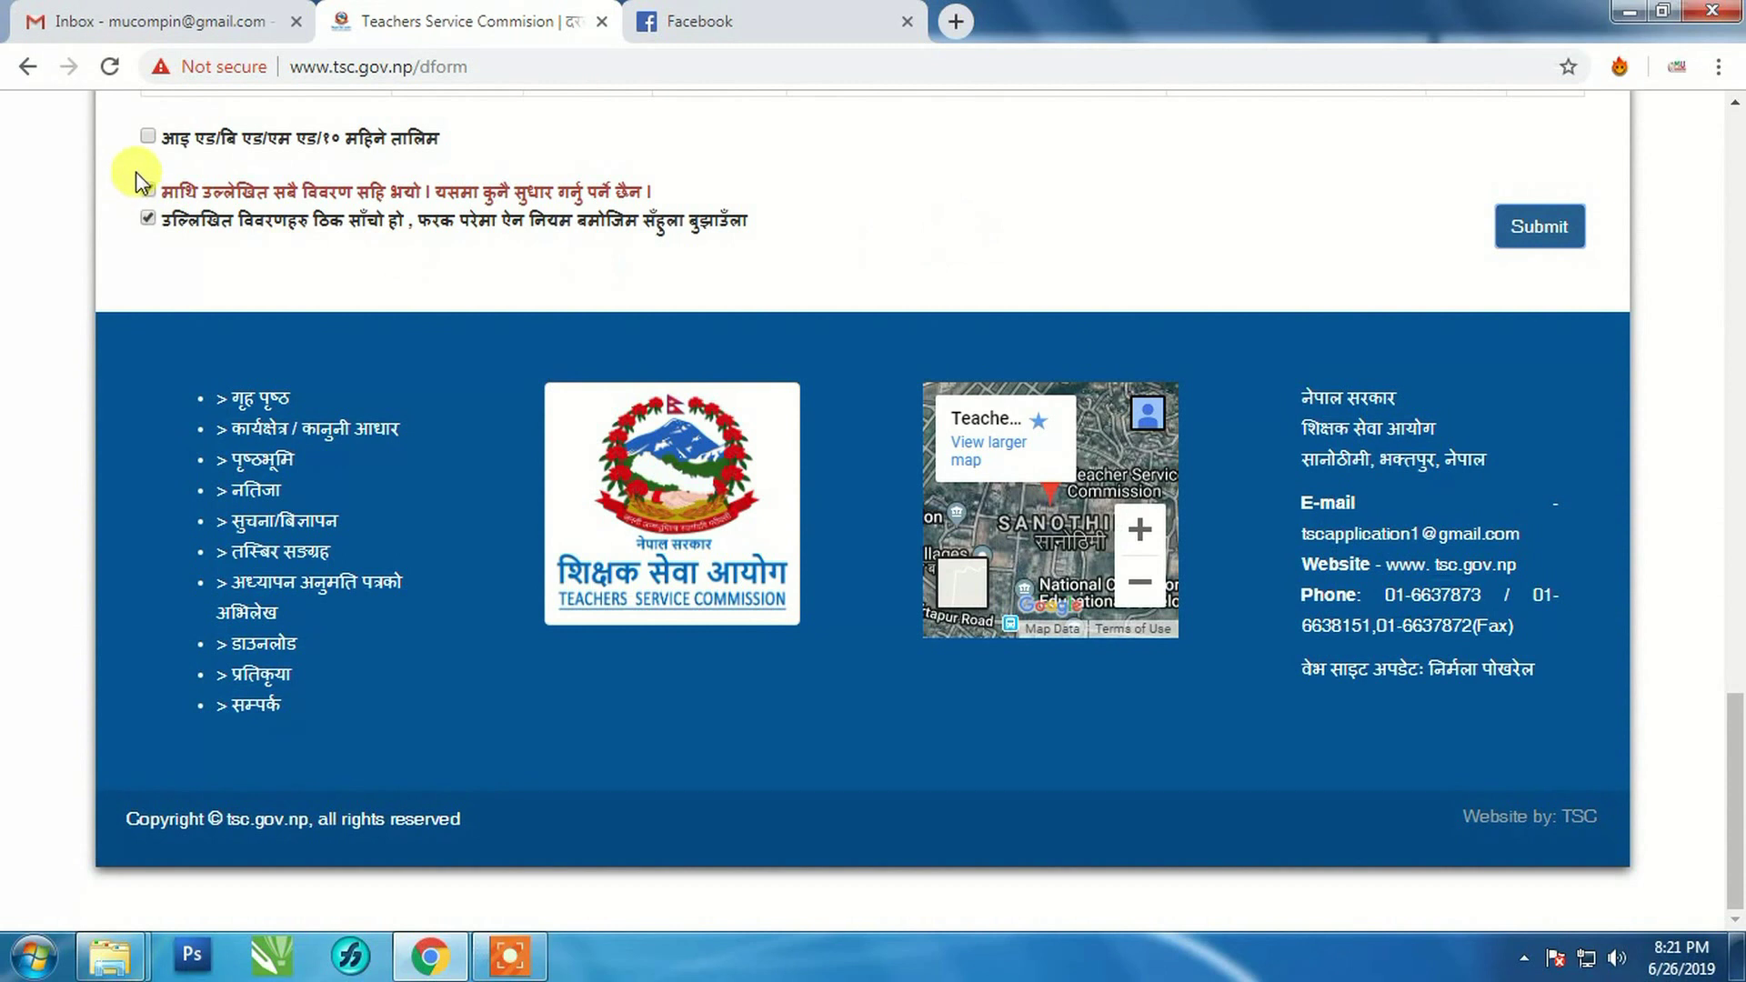
click(148, 137)
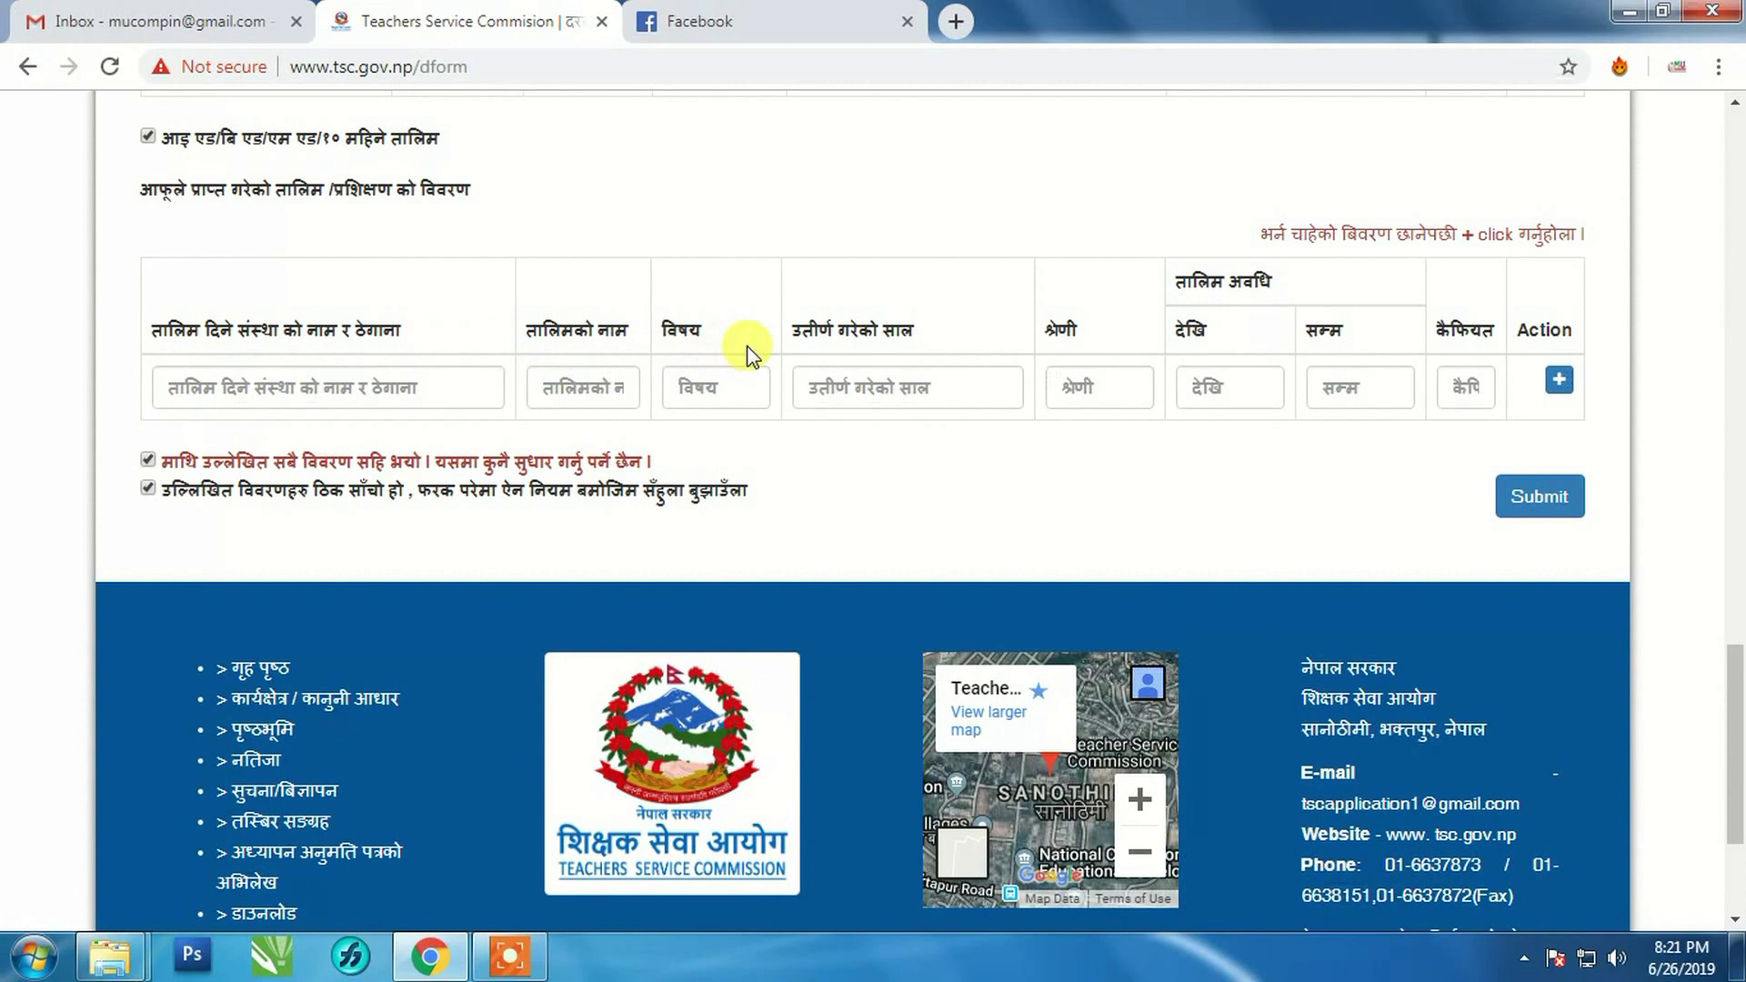
Step: Add a training row: Shree Kanti Higher Secondary School, +2, English, Health, 2069, 2nd, 2067–2069
click(284, 389)
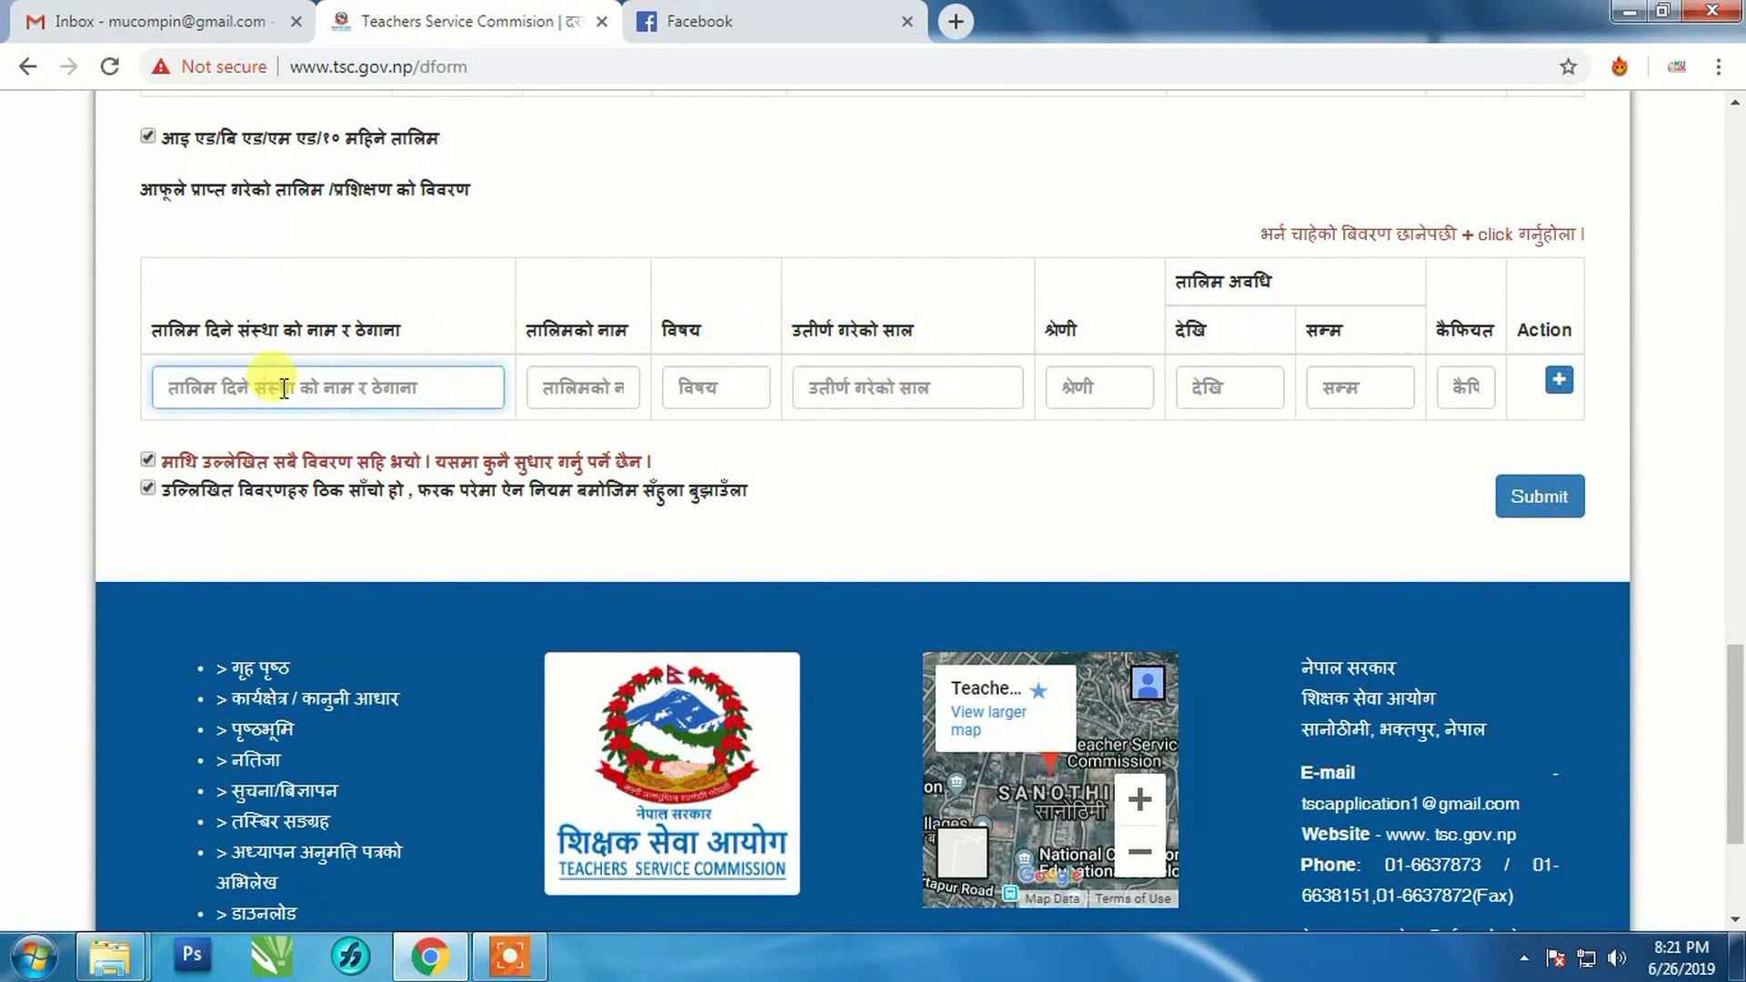
scroll(382, 339, up, 1)
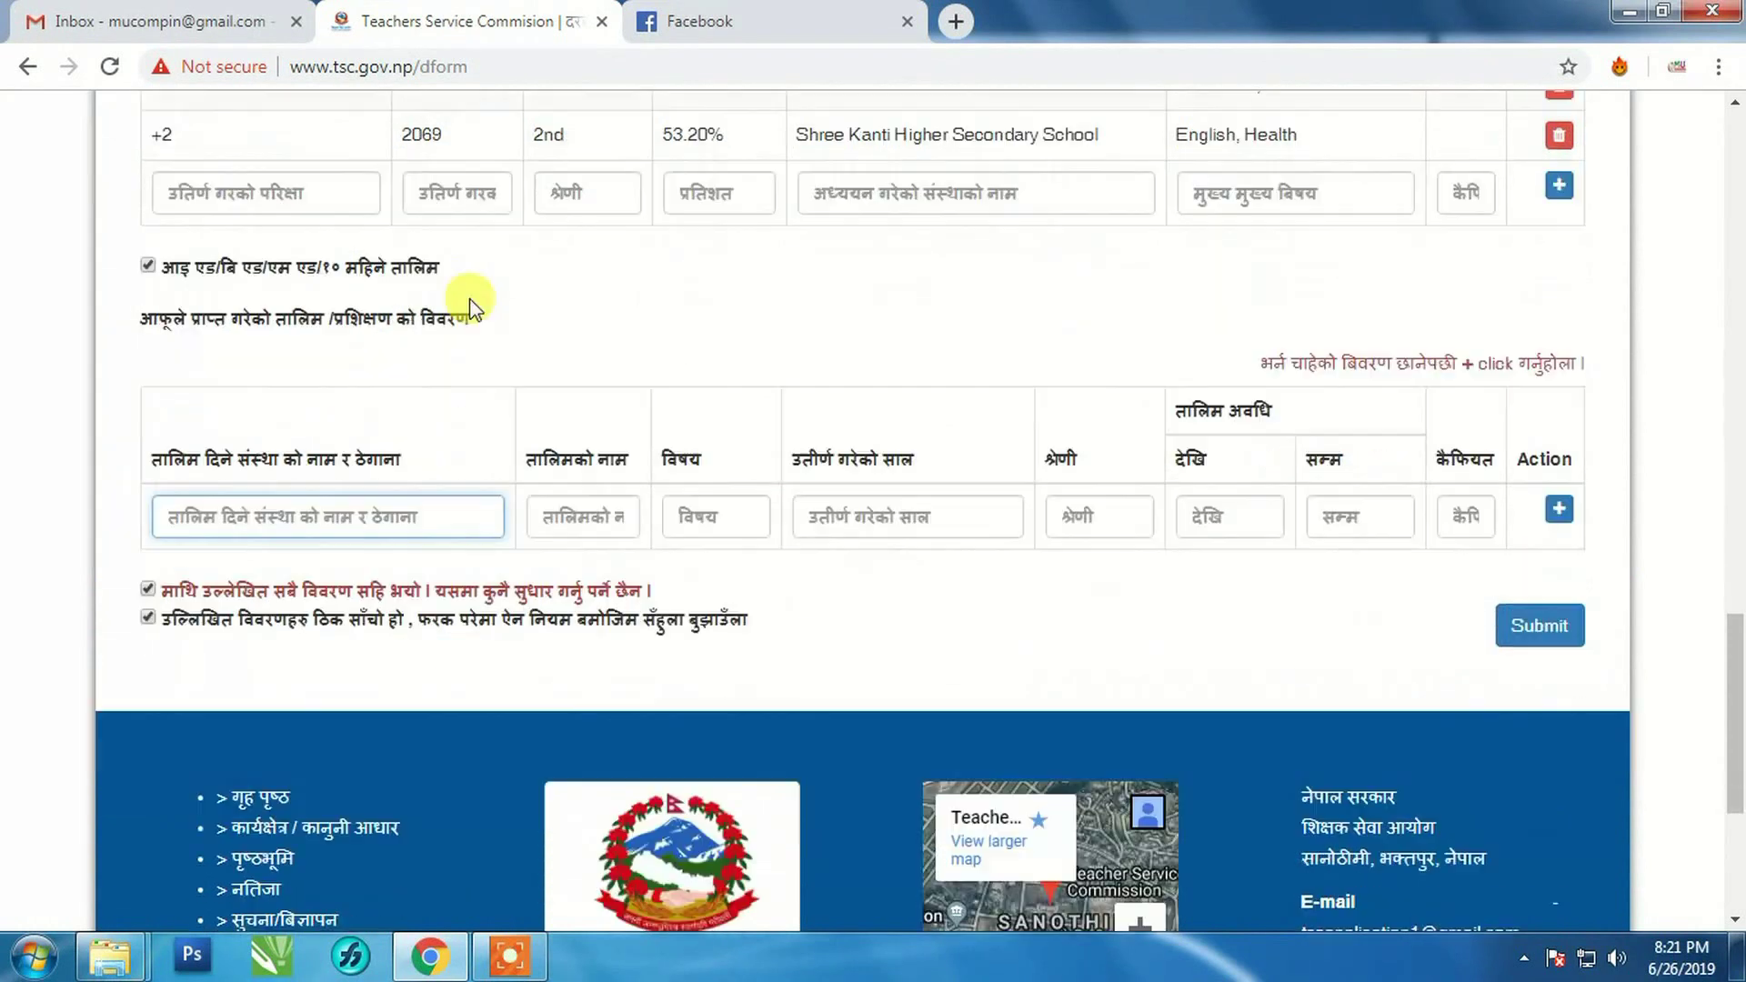
scroll(469, 308, down, 1)
scroll(469, 308, down, 1)
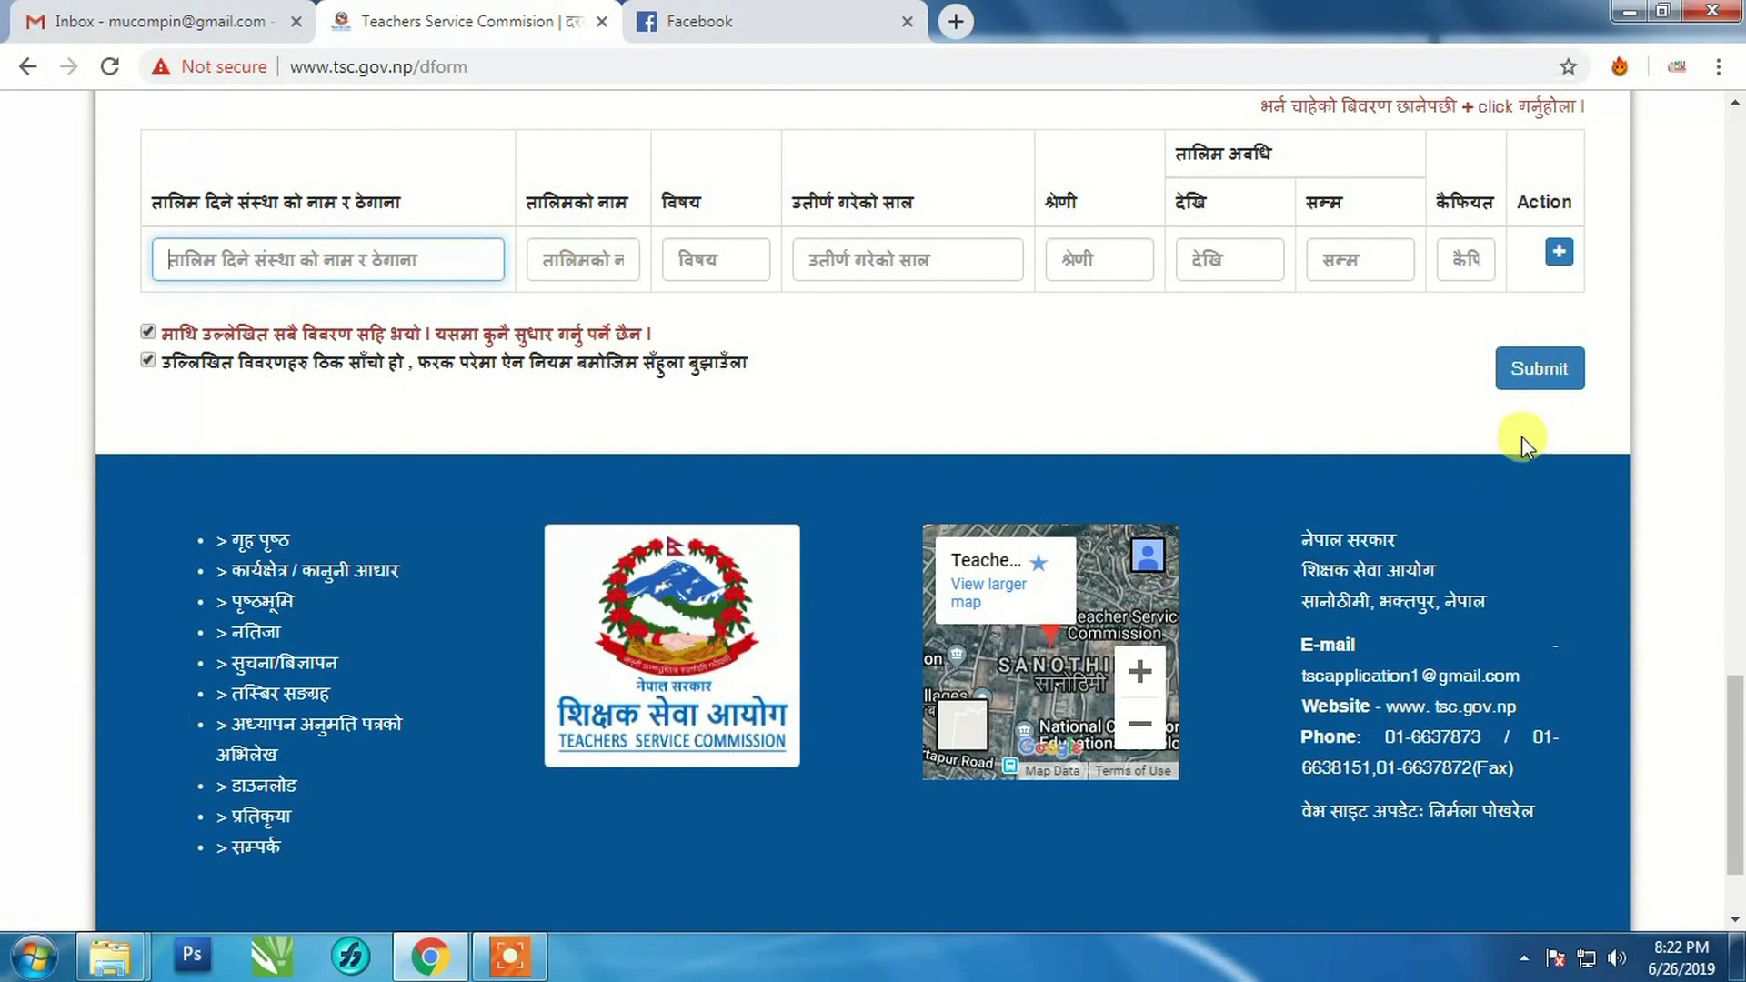
scroll(1213, 404, up, 2)
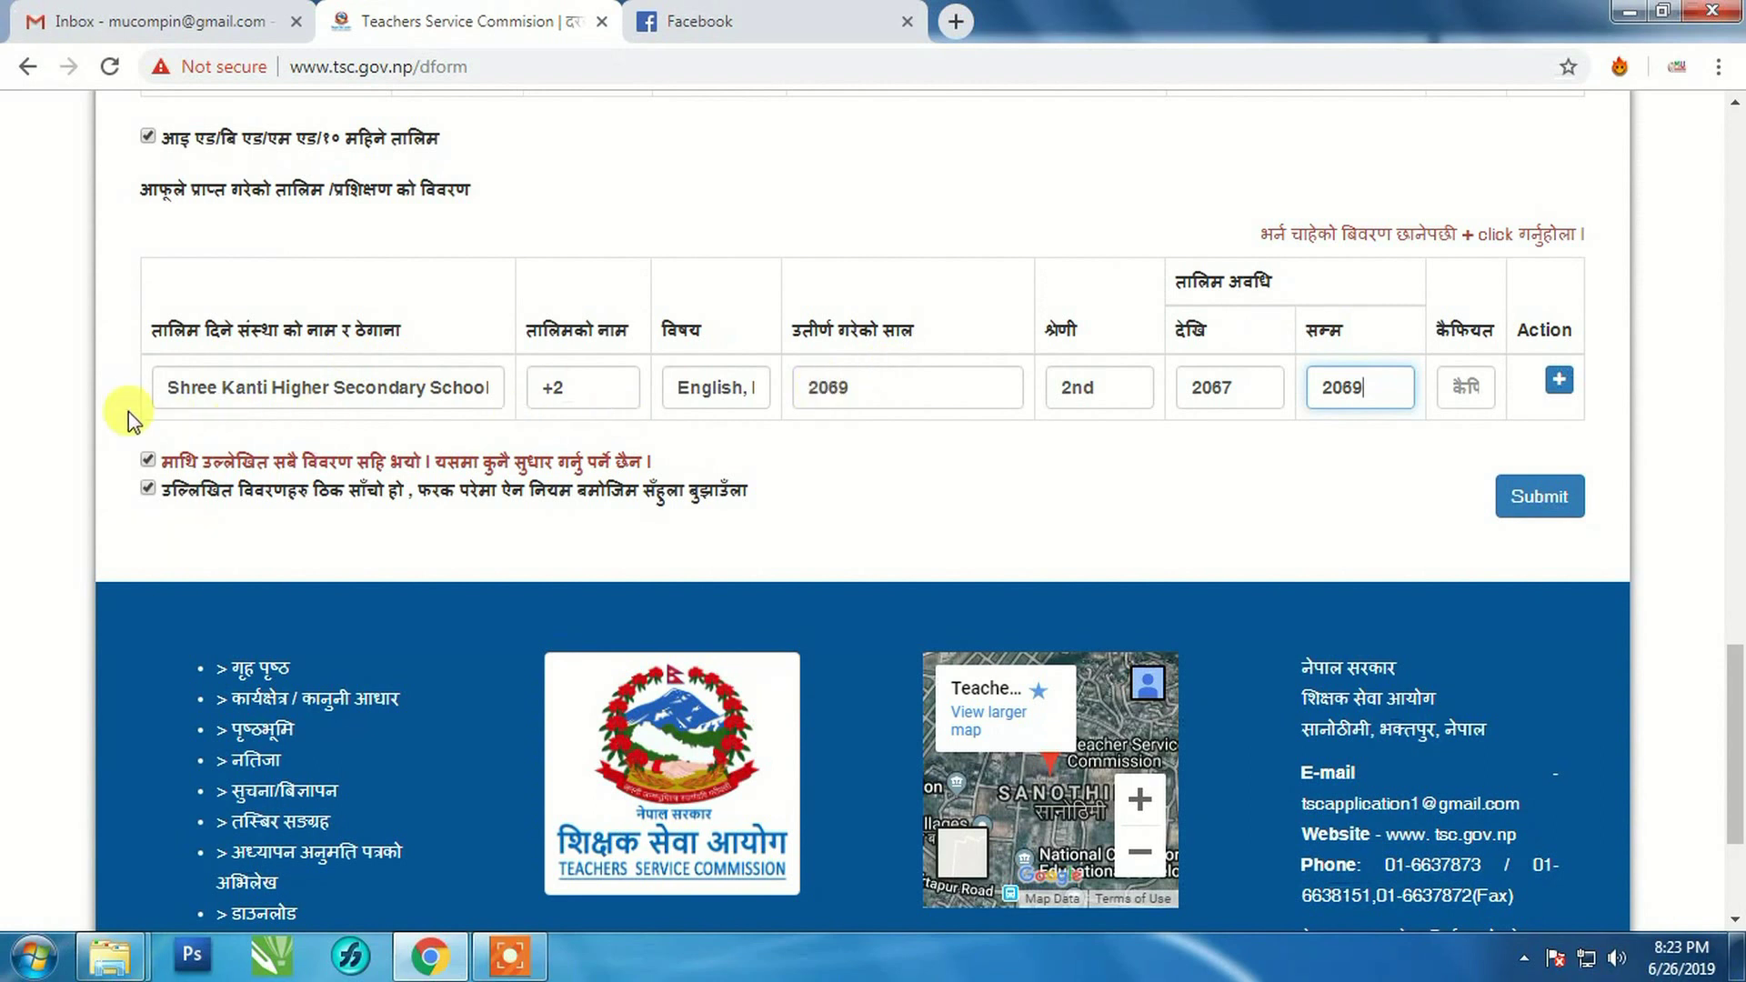
click(1559, 382)
scroll(1215, 410, down, 1)
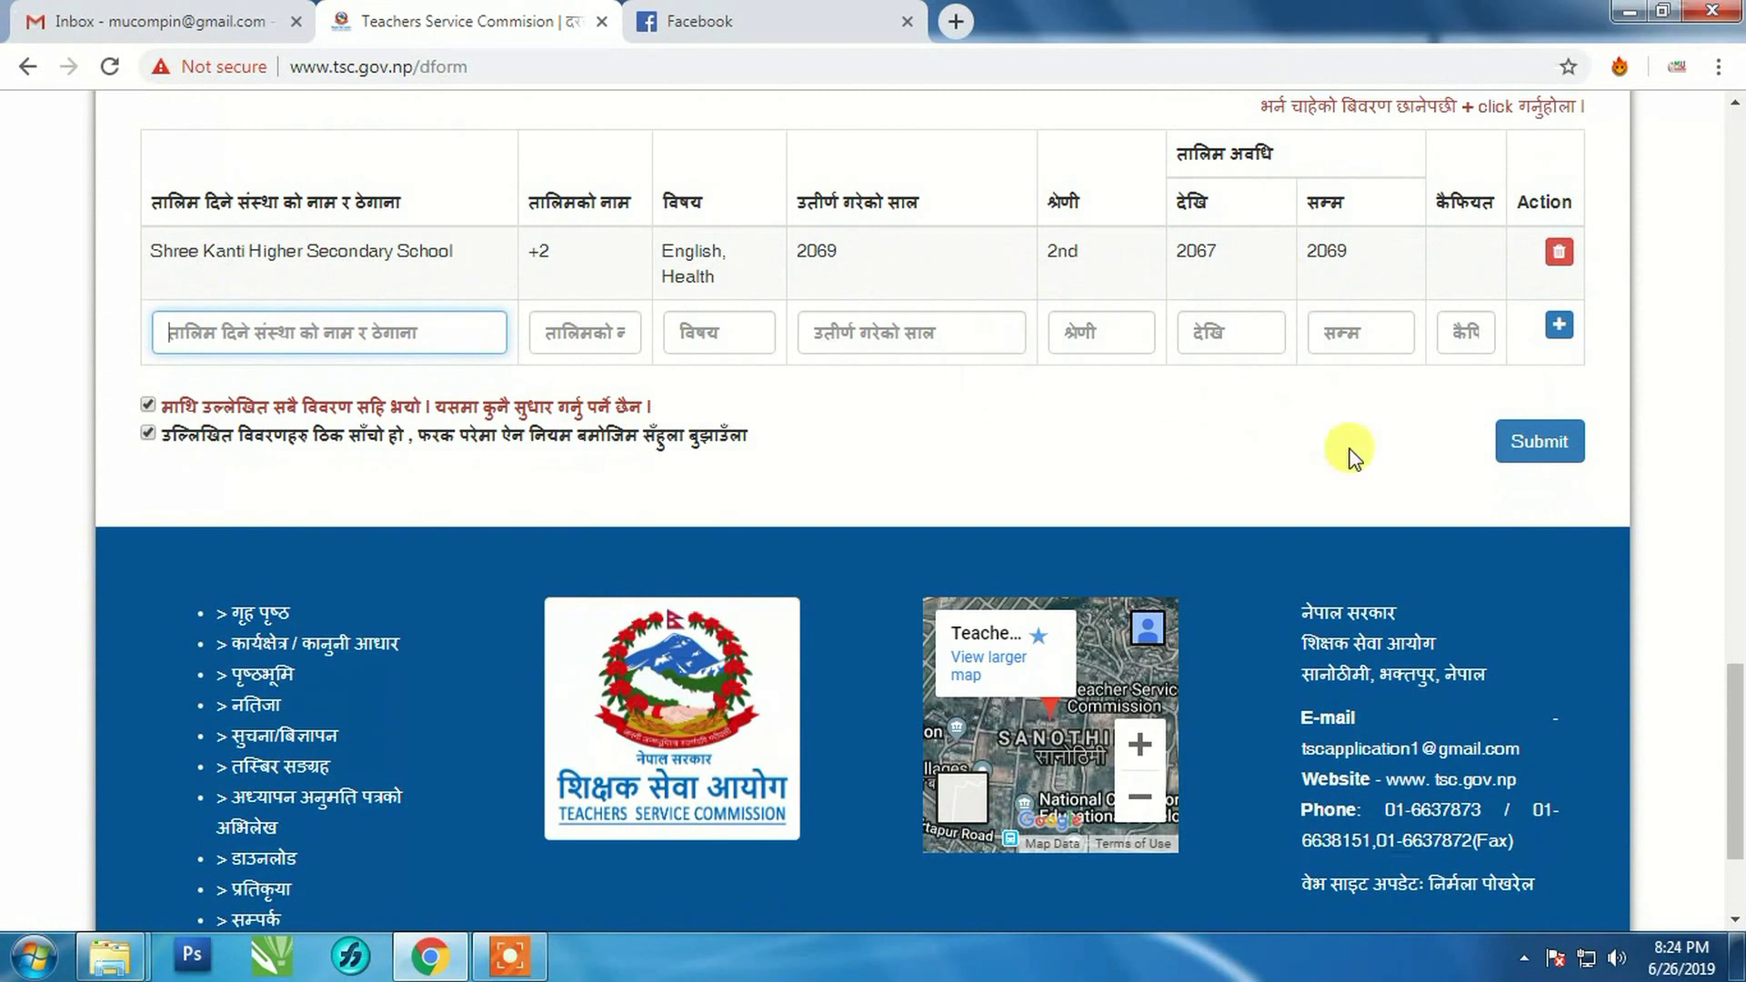
Step: Submit the application and save its bank voucher as a PDF named 'TSC voucher'
click(1542, 446)
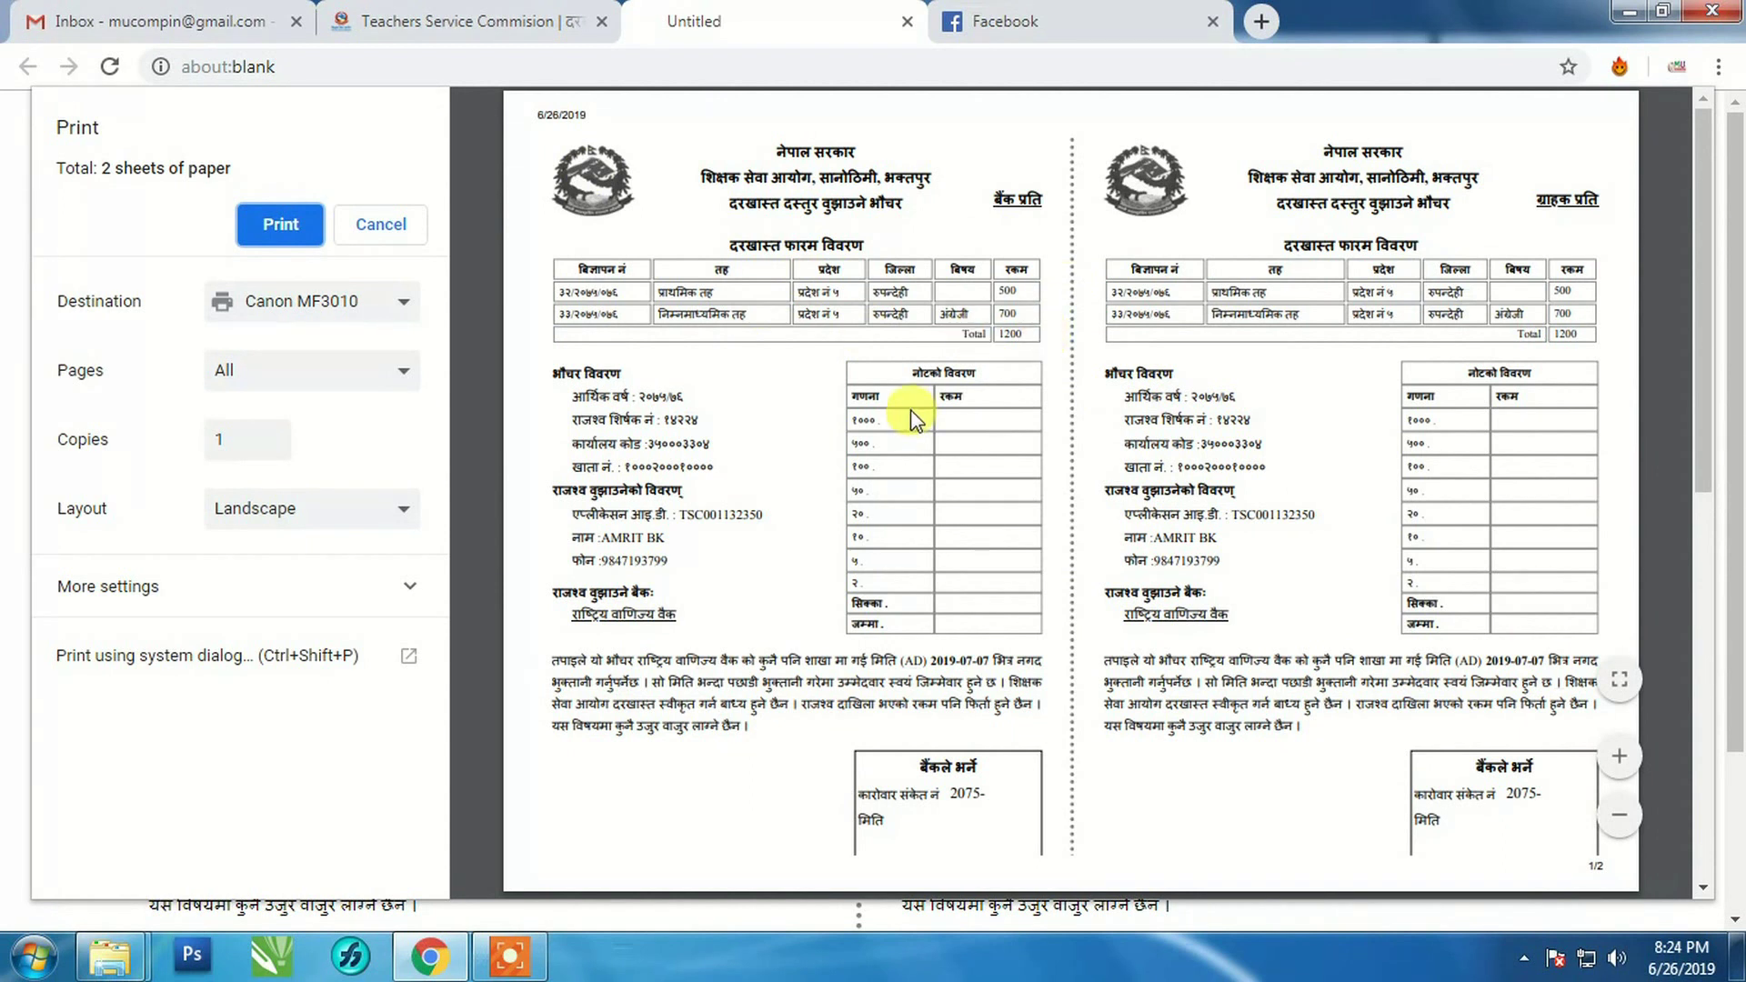
click(334, 319)
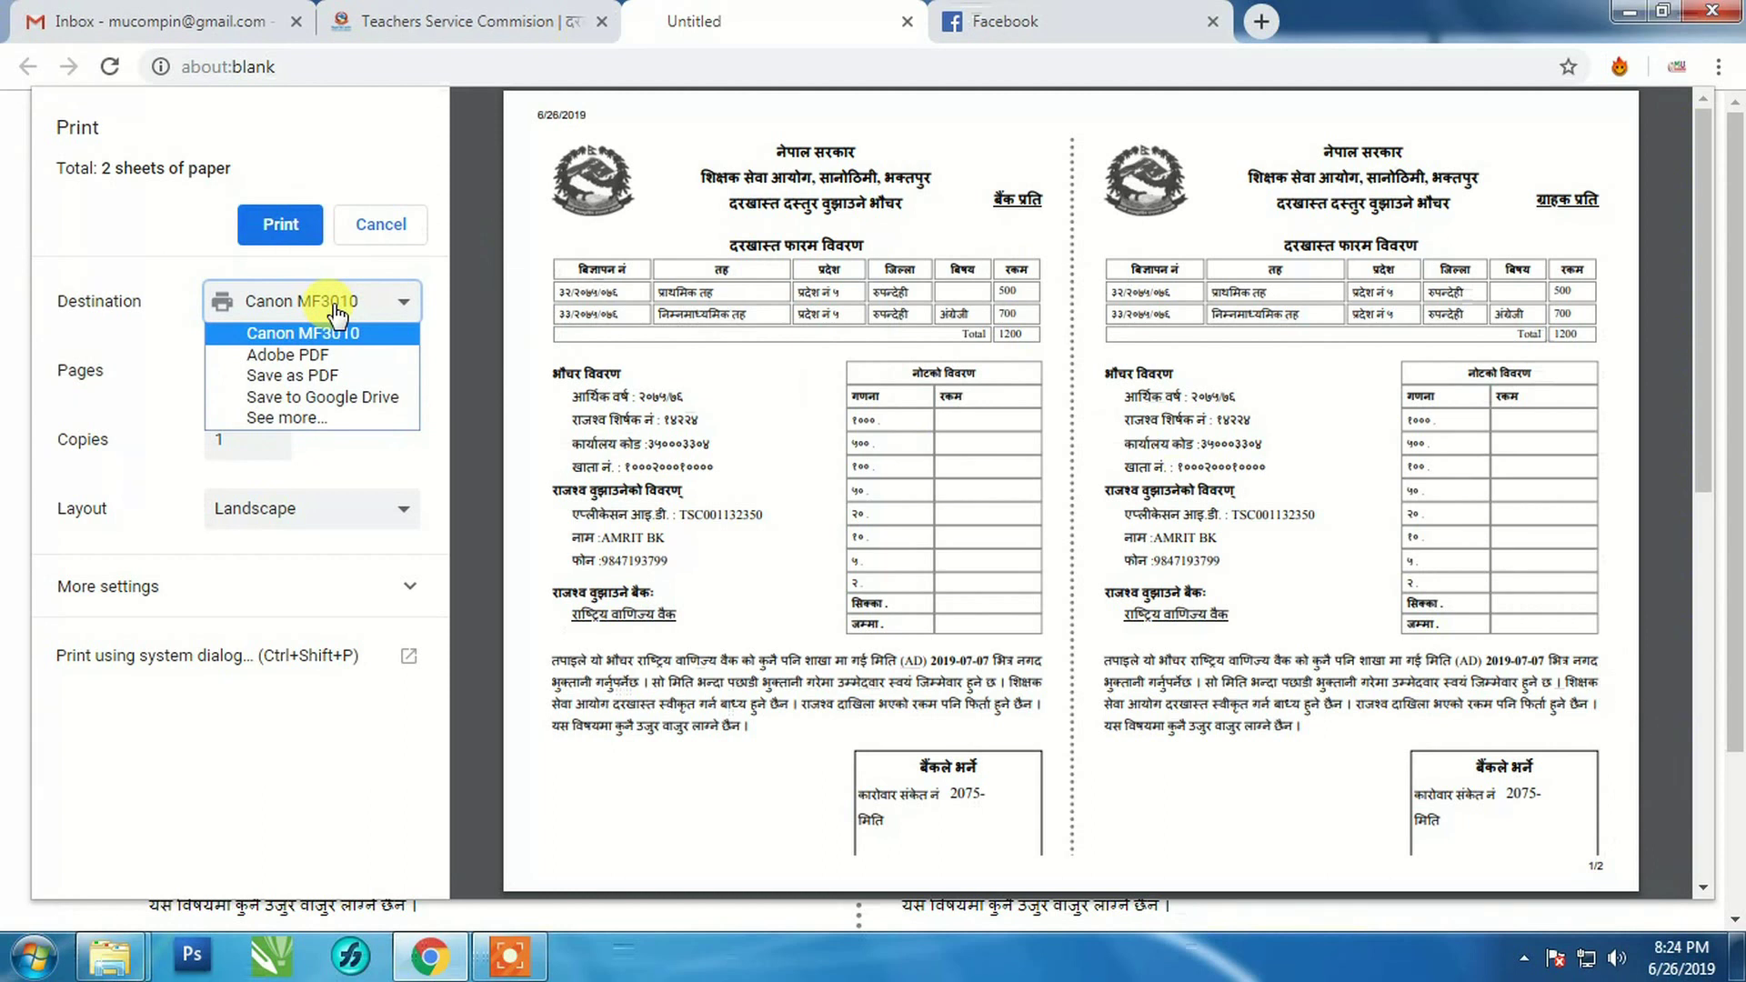
click(304, 376)
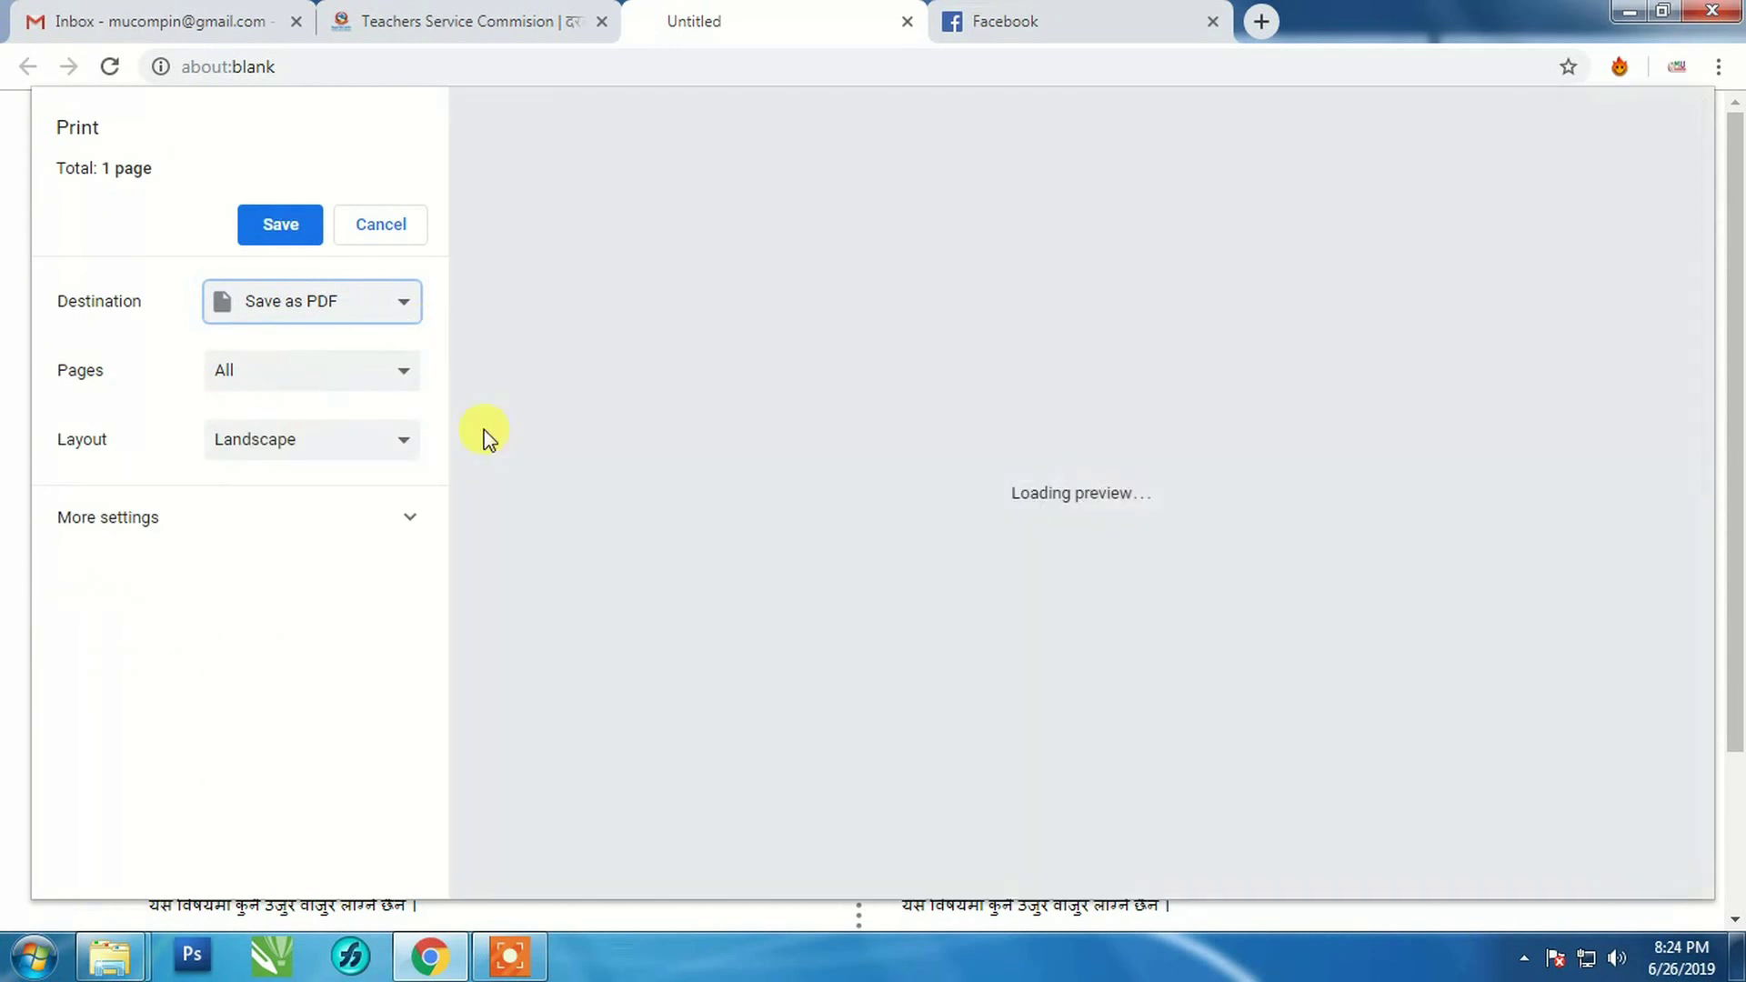
click(278, 228)
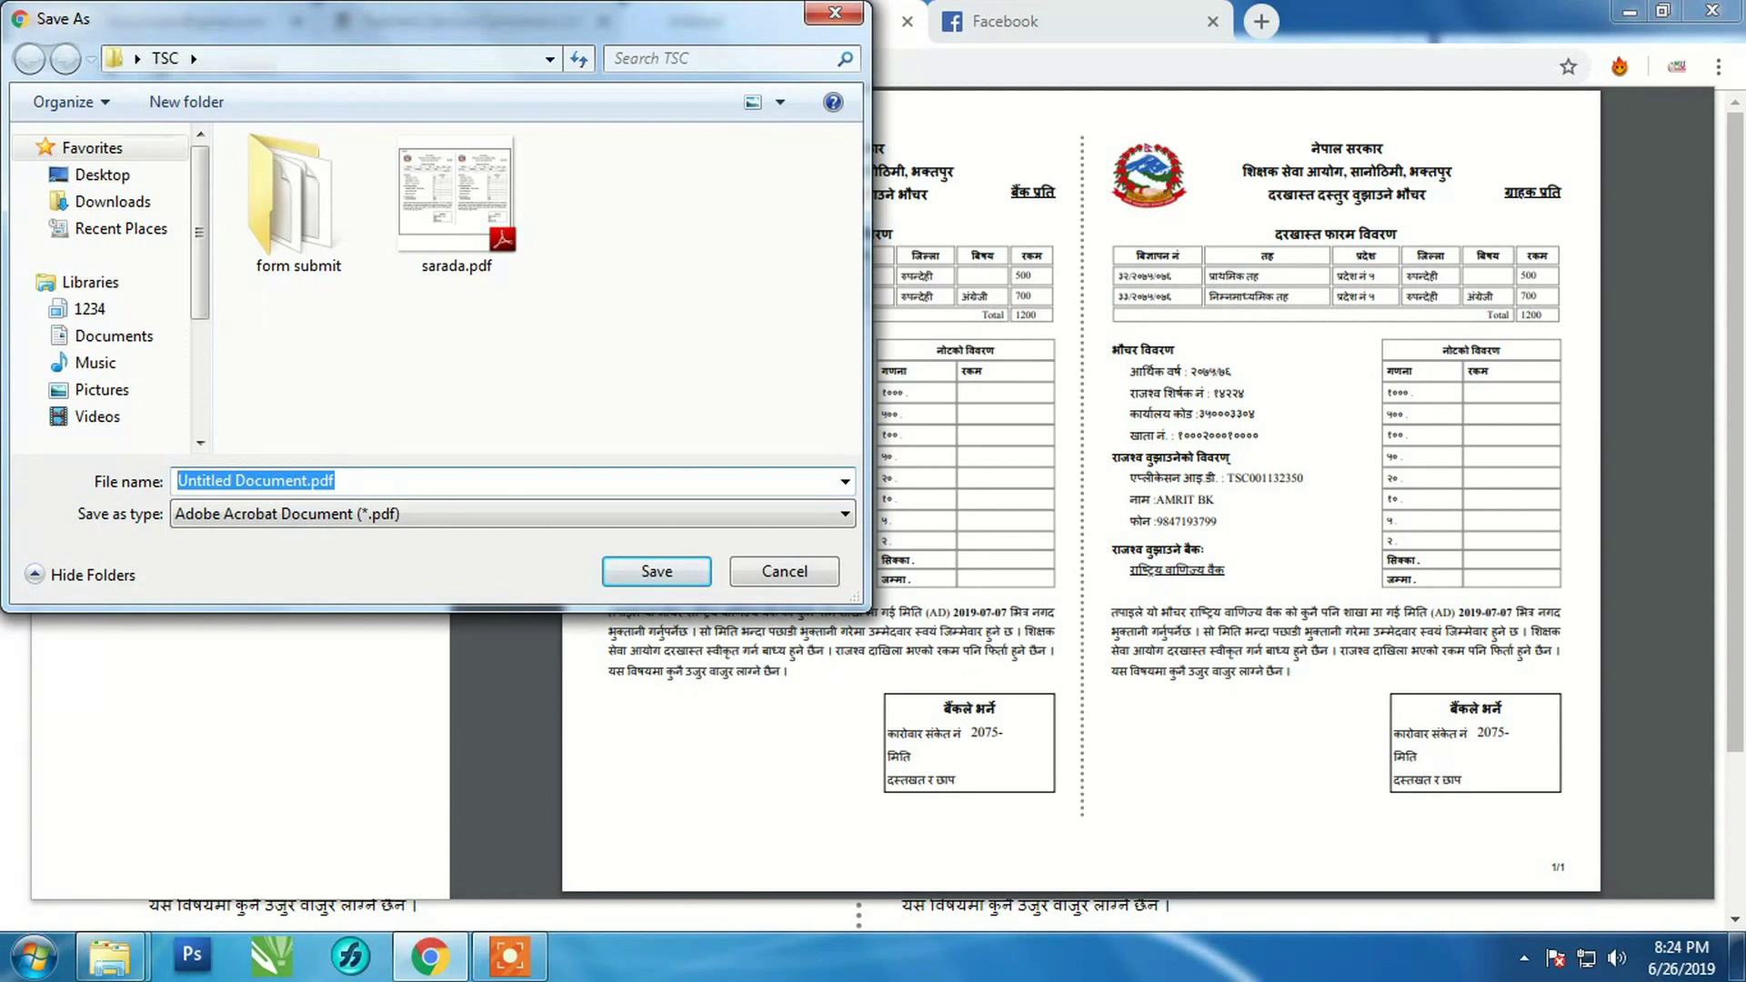
text(TS)
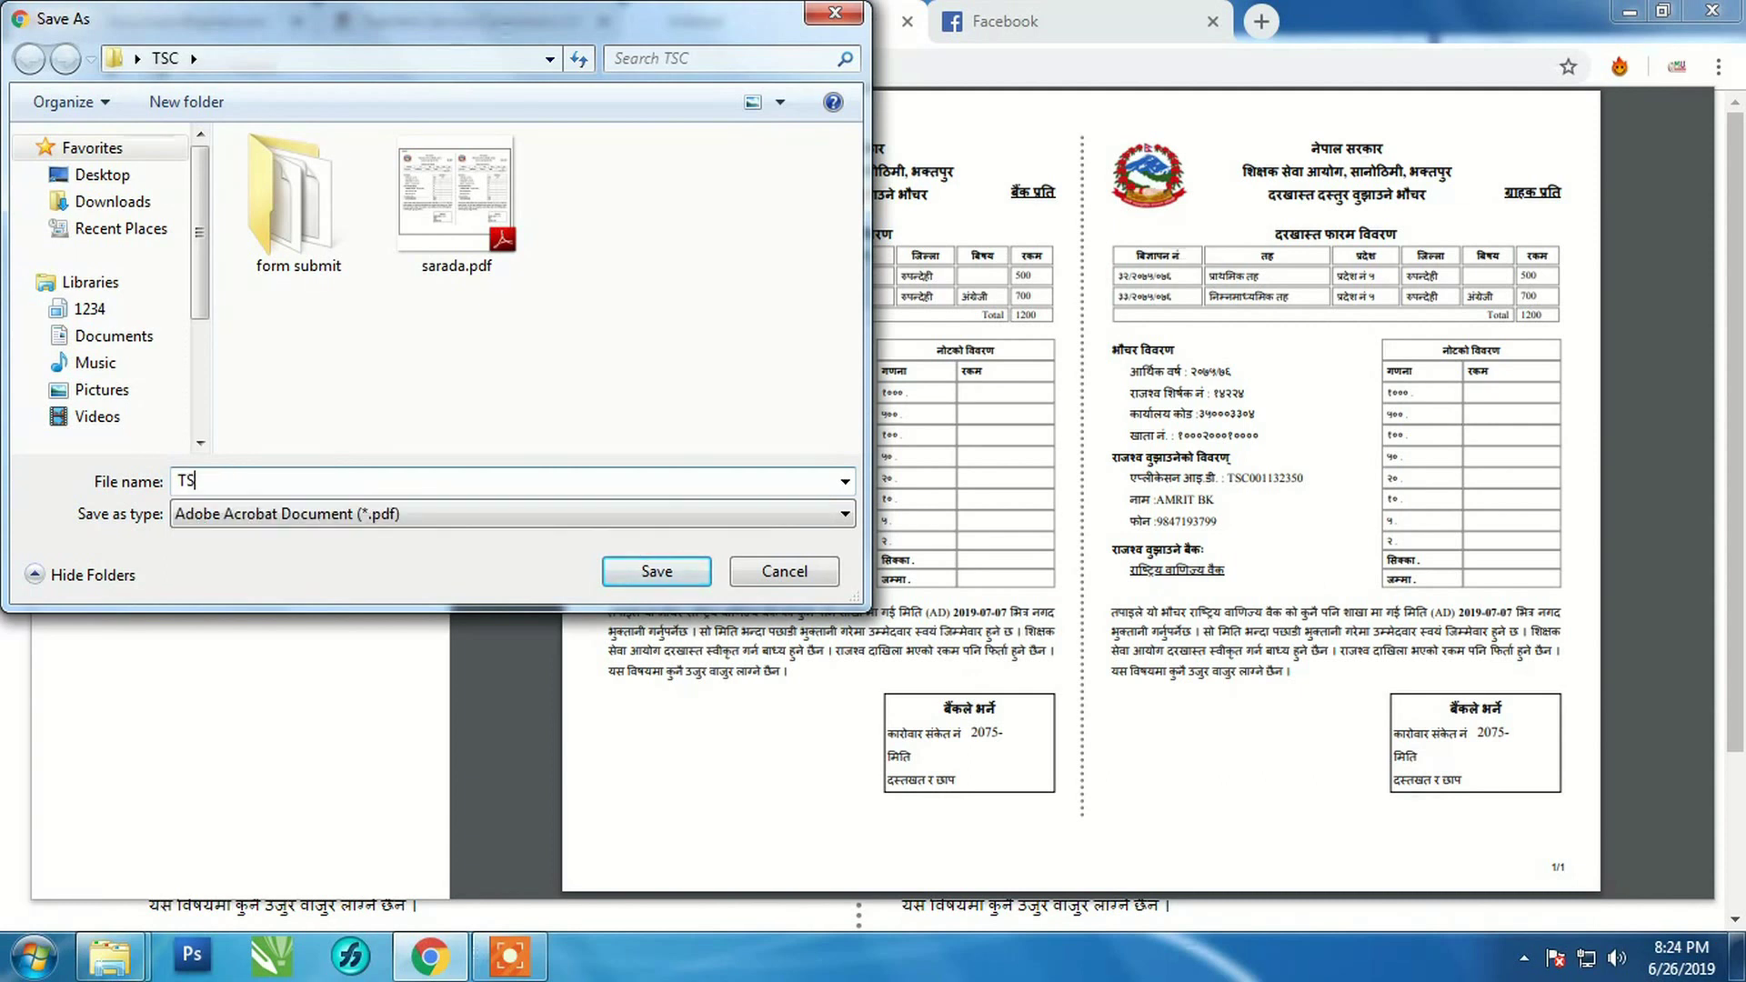
text(Wucher)
click(675, 570)
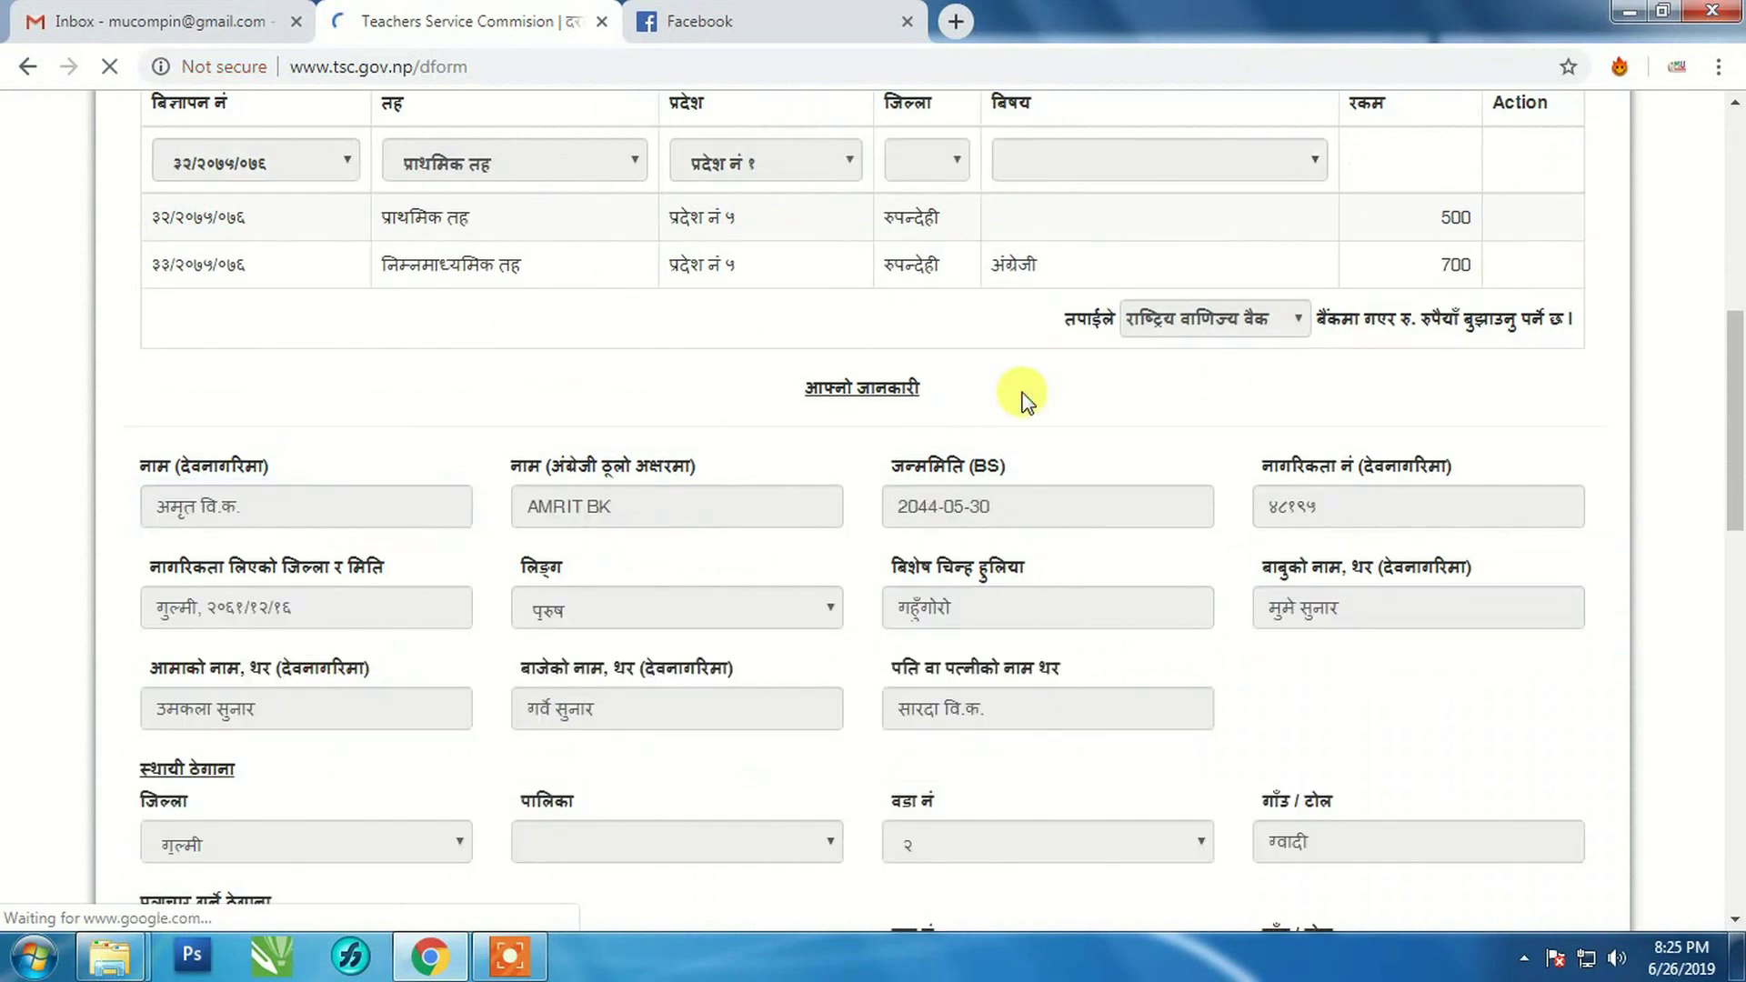
scroll(1026, 401, down, 5)
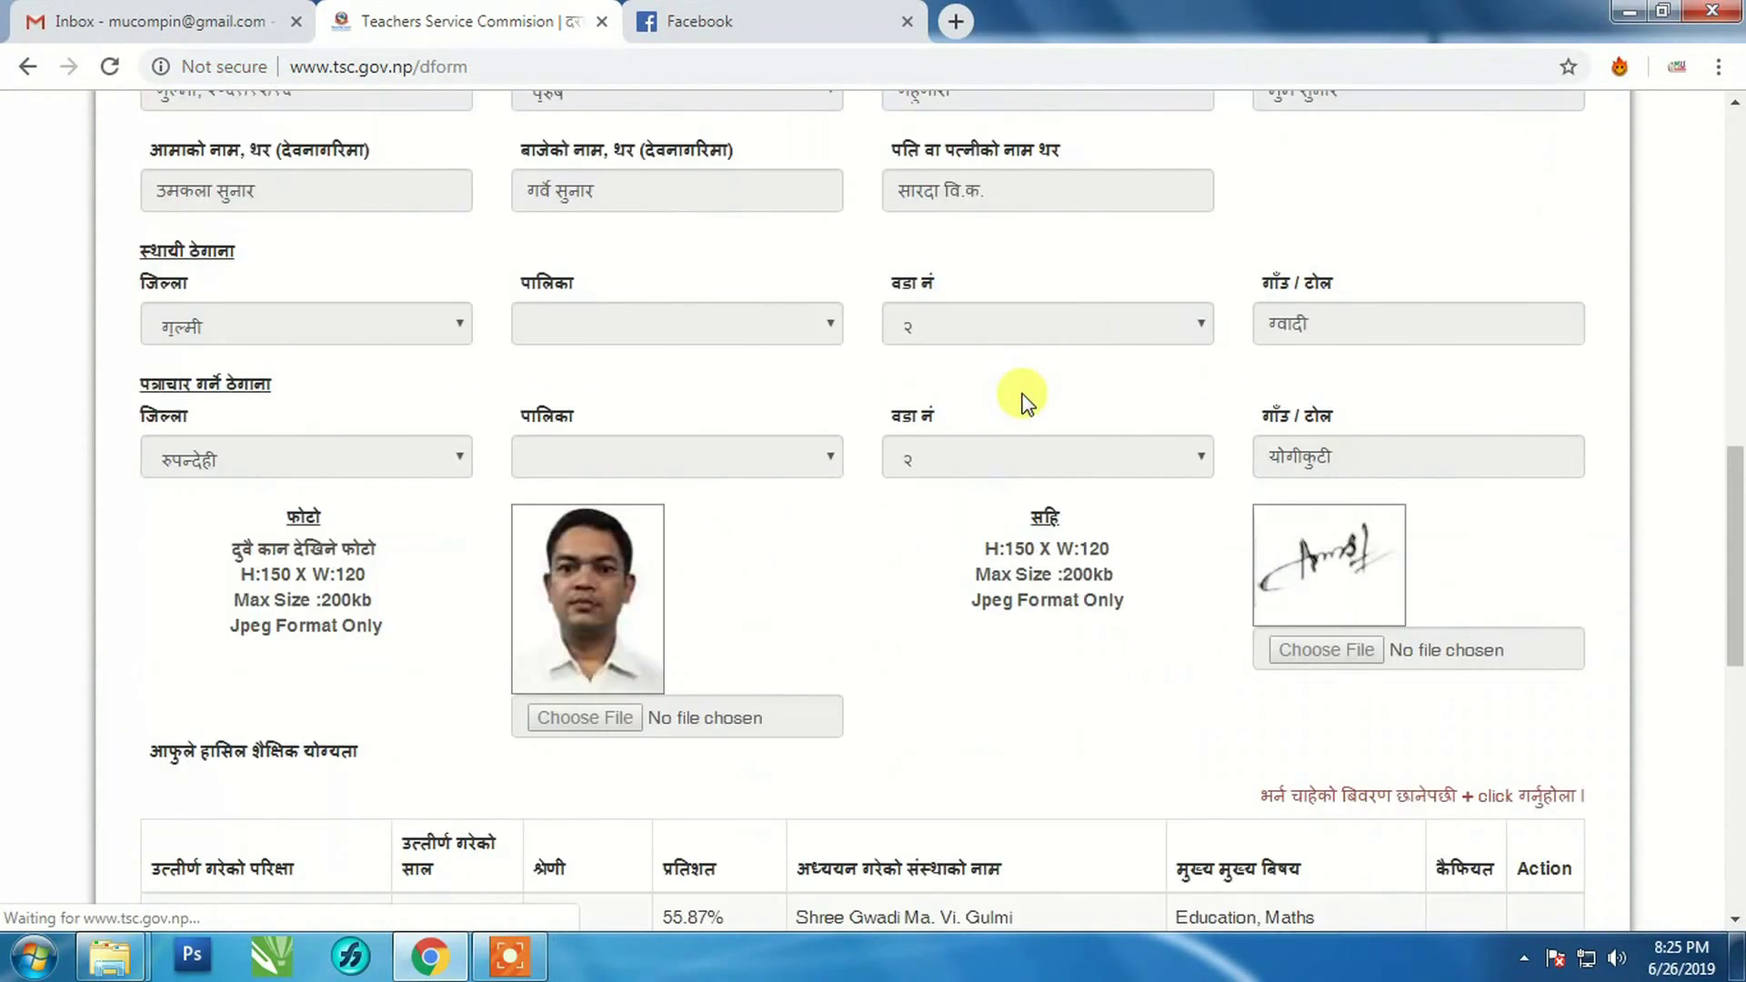
scroll(1024, 391, down, 2)
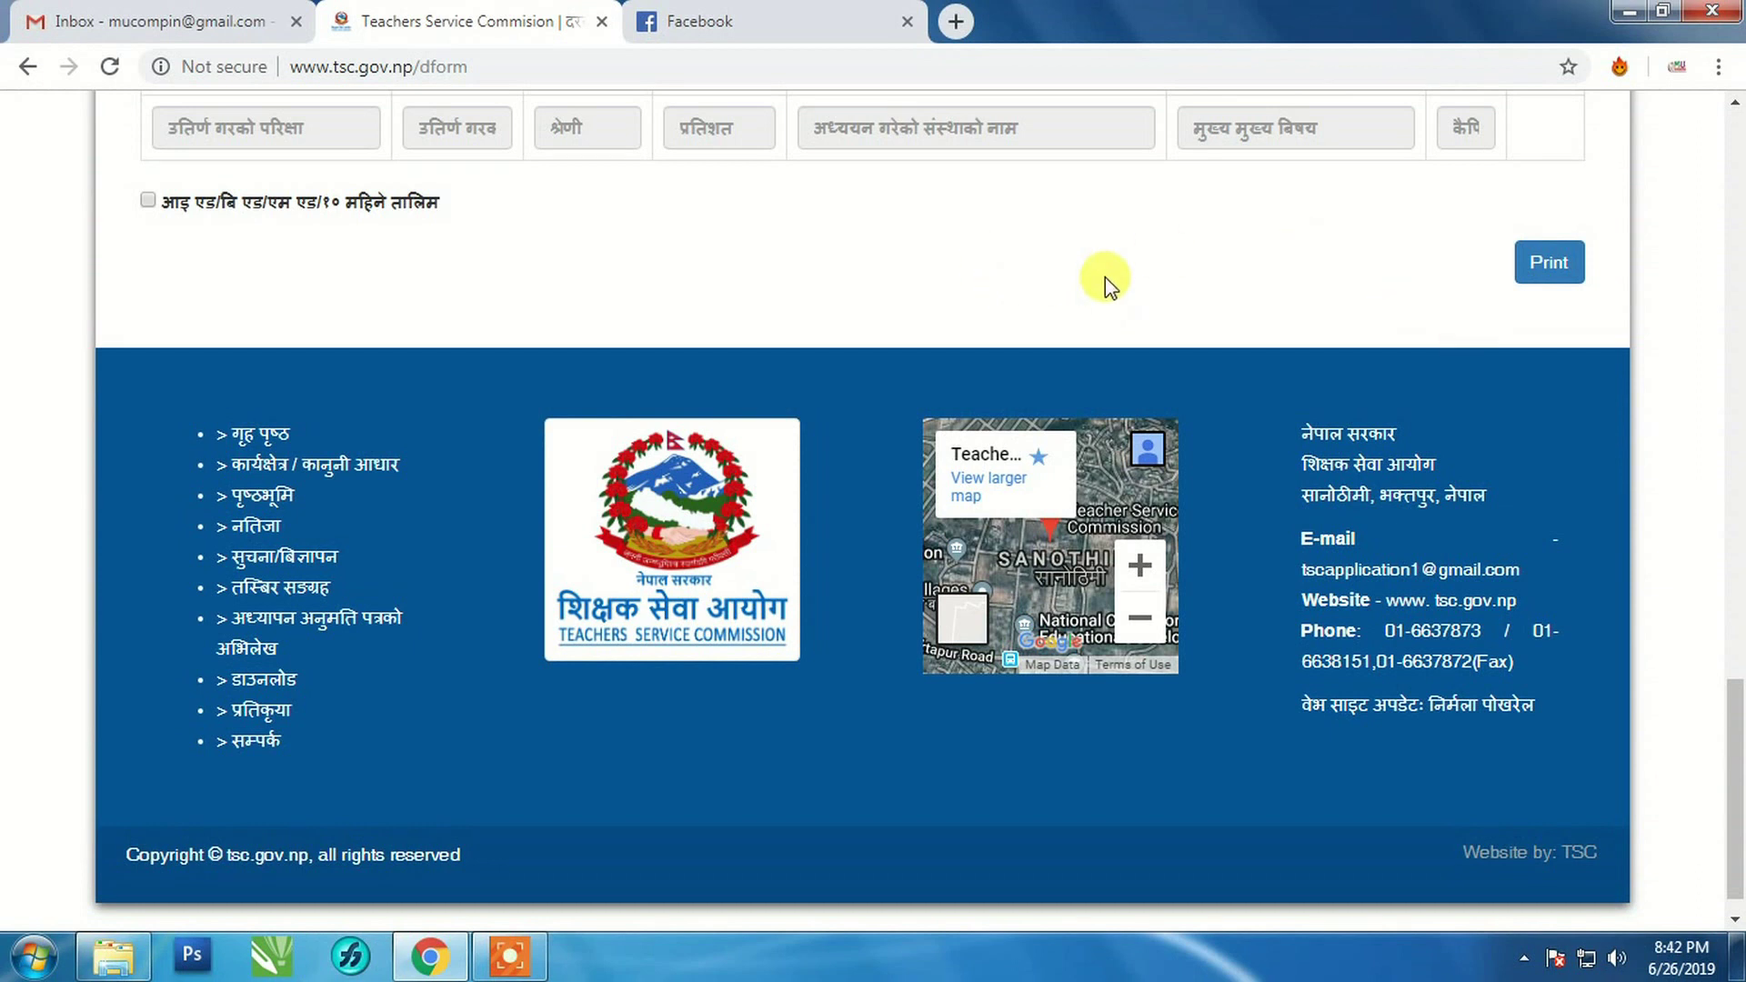
scroll(1127, 281, up, 5)
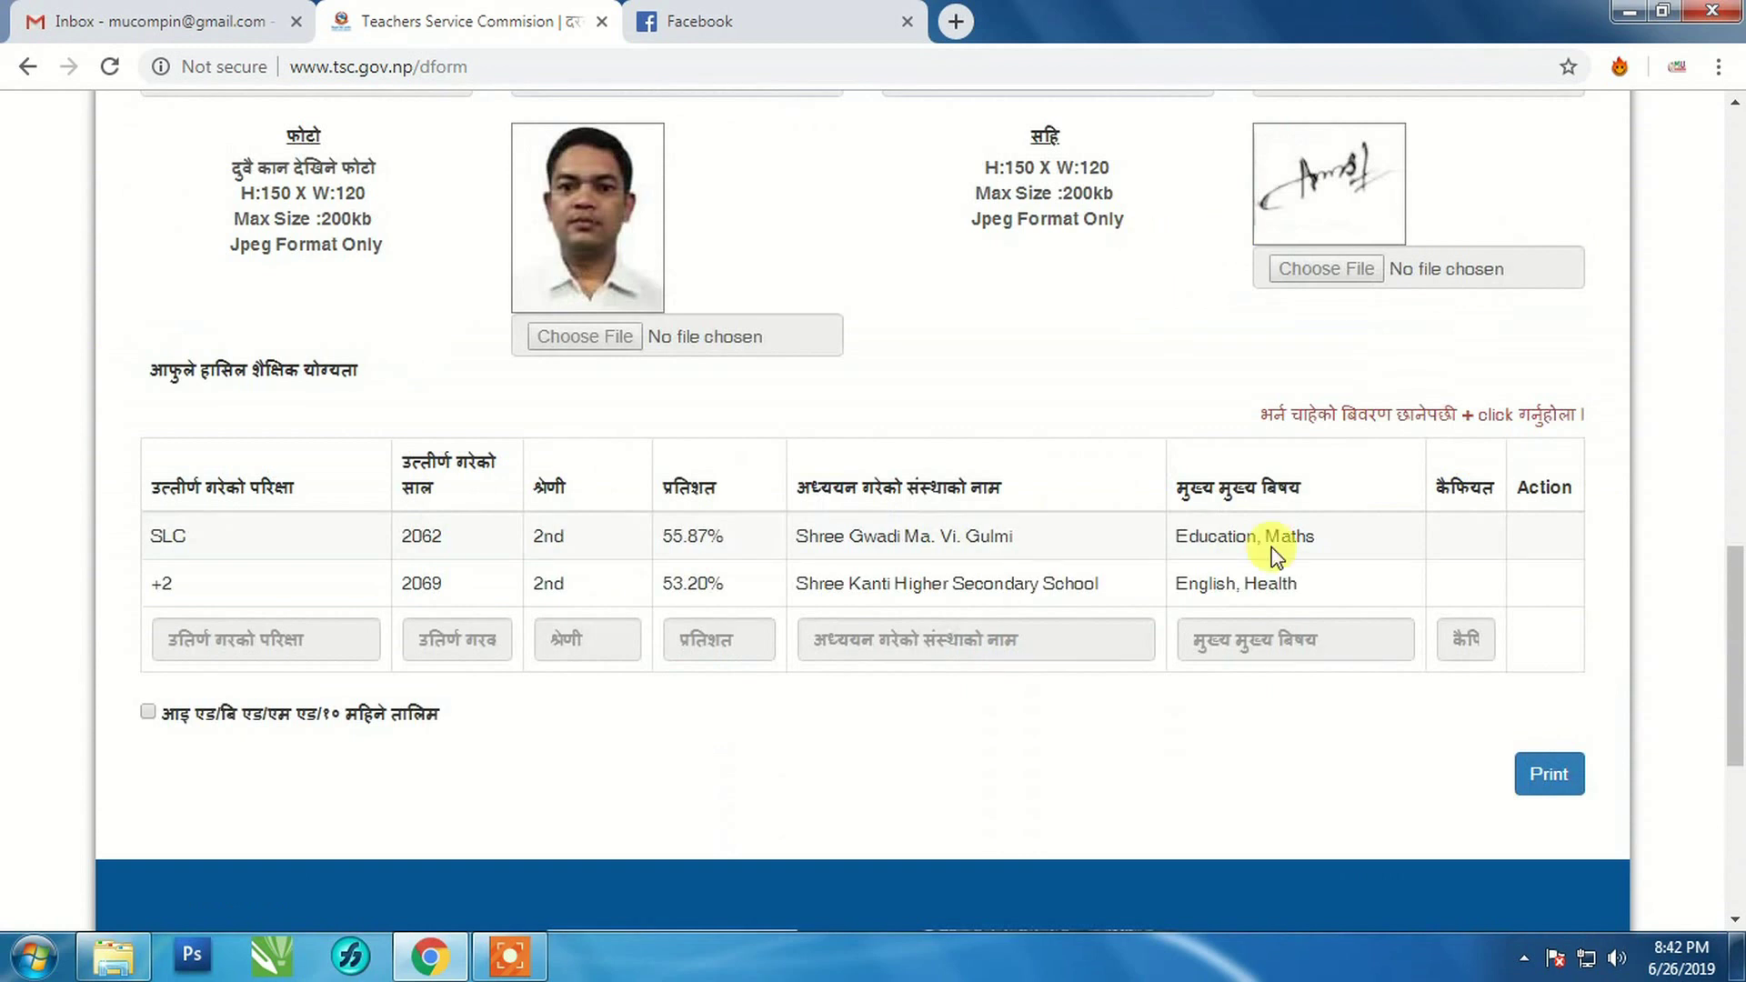
scroll(1155, 500, up, 7)
scroll(953, 319, up, 5)
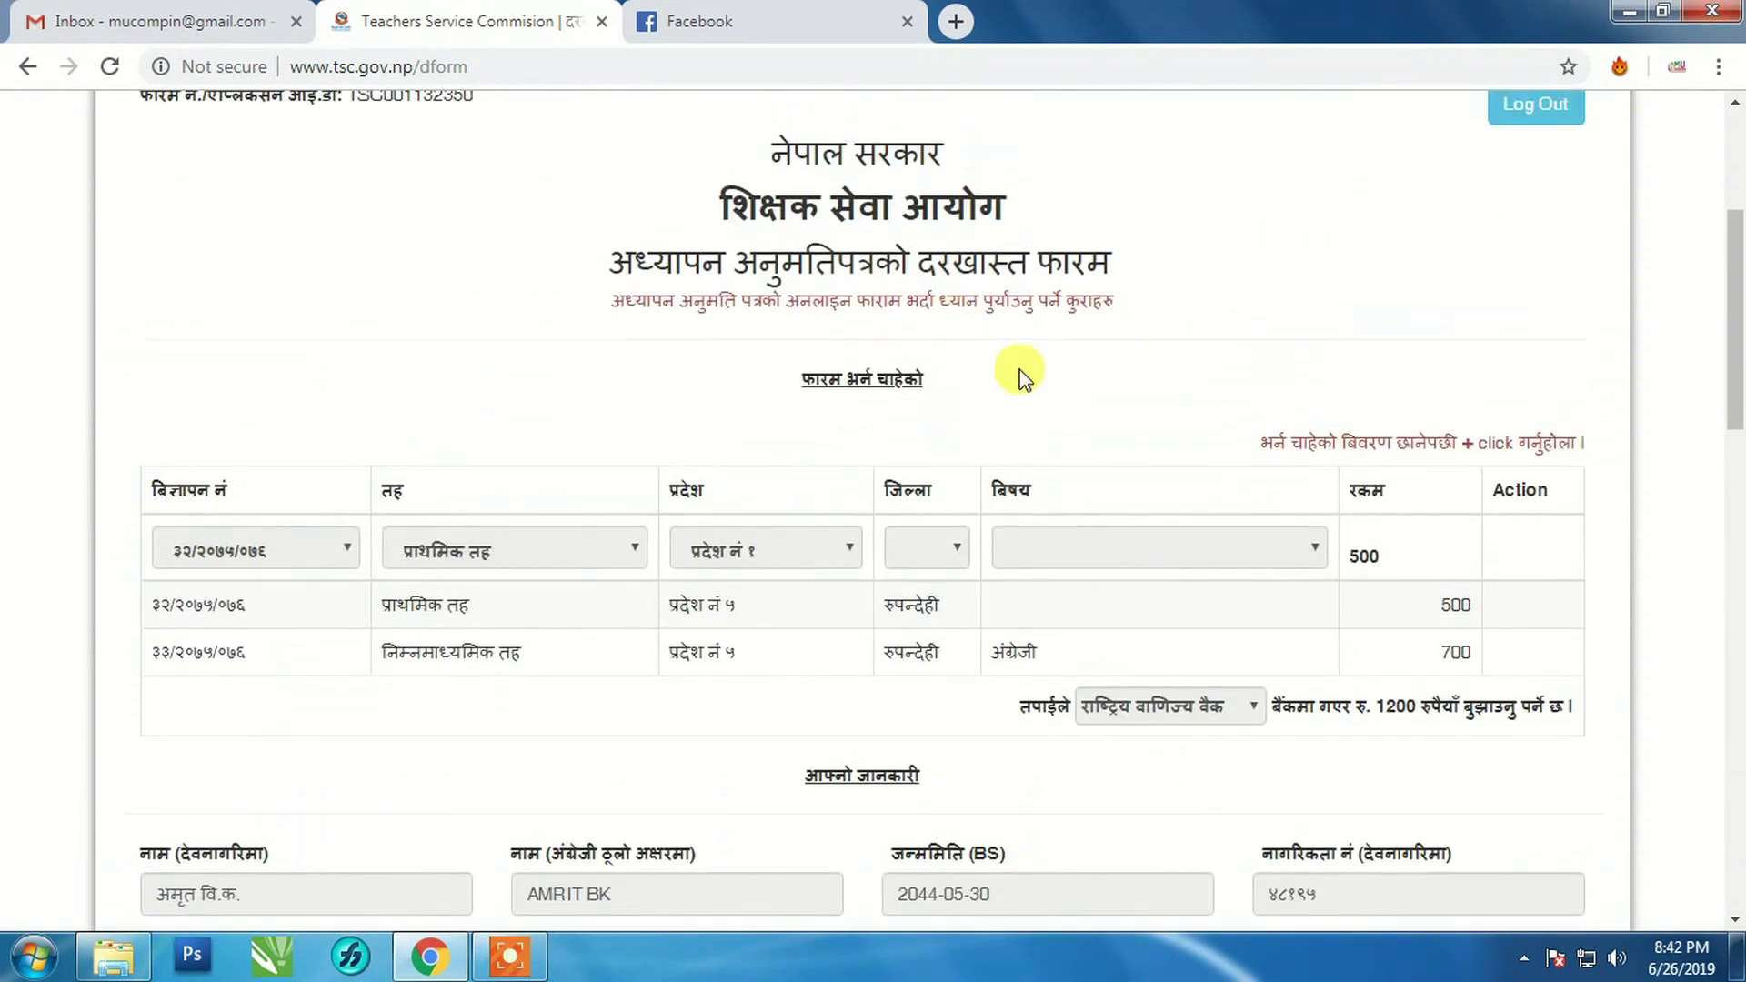
scroll(1021, 320, up, 3)
scroll(1021, 332, down, 8)
scroll(1020, 339, down, 7)
scroll(1005, 336, down, 5)
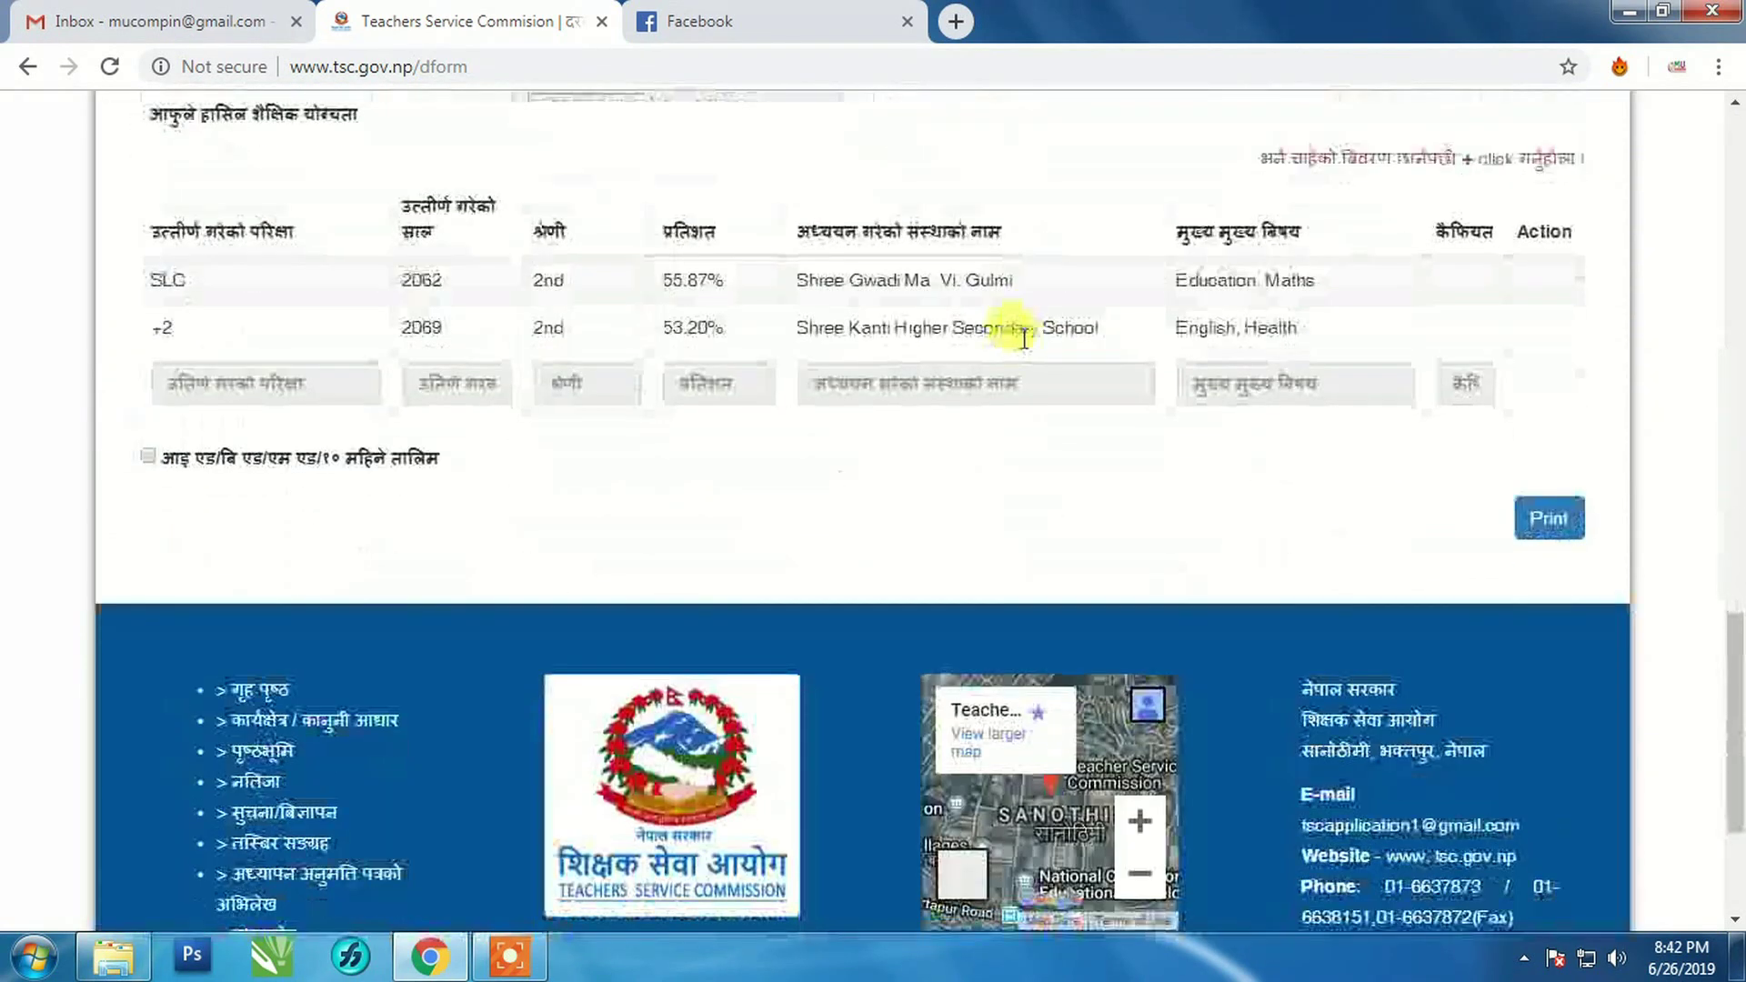
scroll(925, 387, down, 2)
scroll(1020, 268, up, 1)
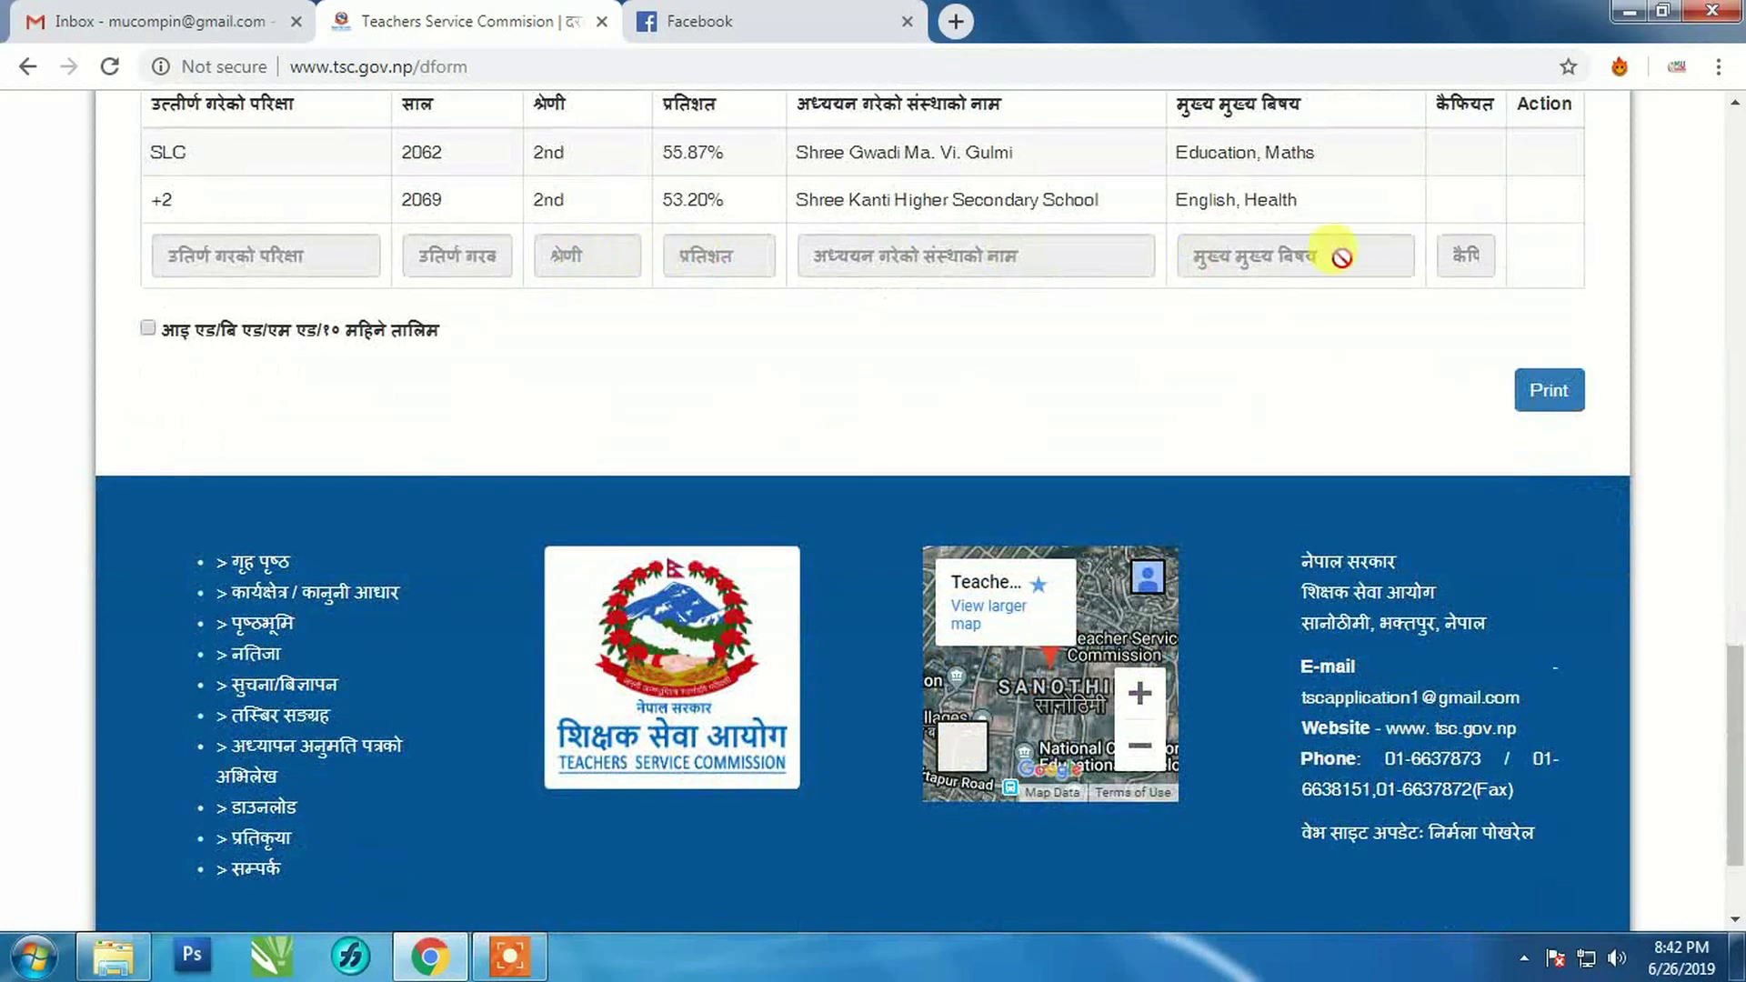
scroll(1271, 373, down, 3)
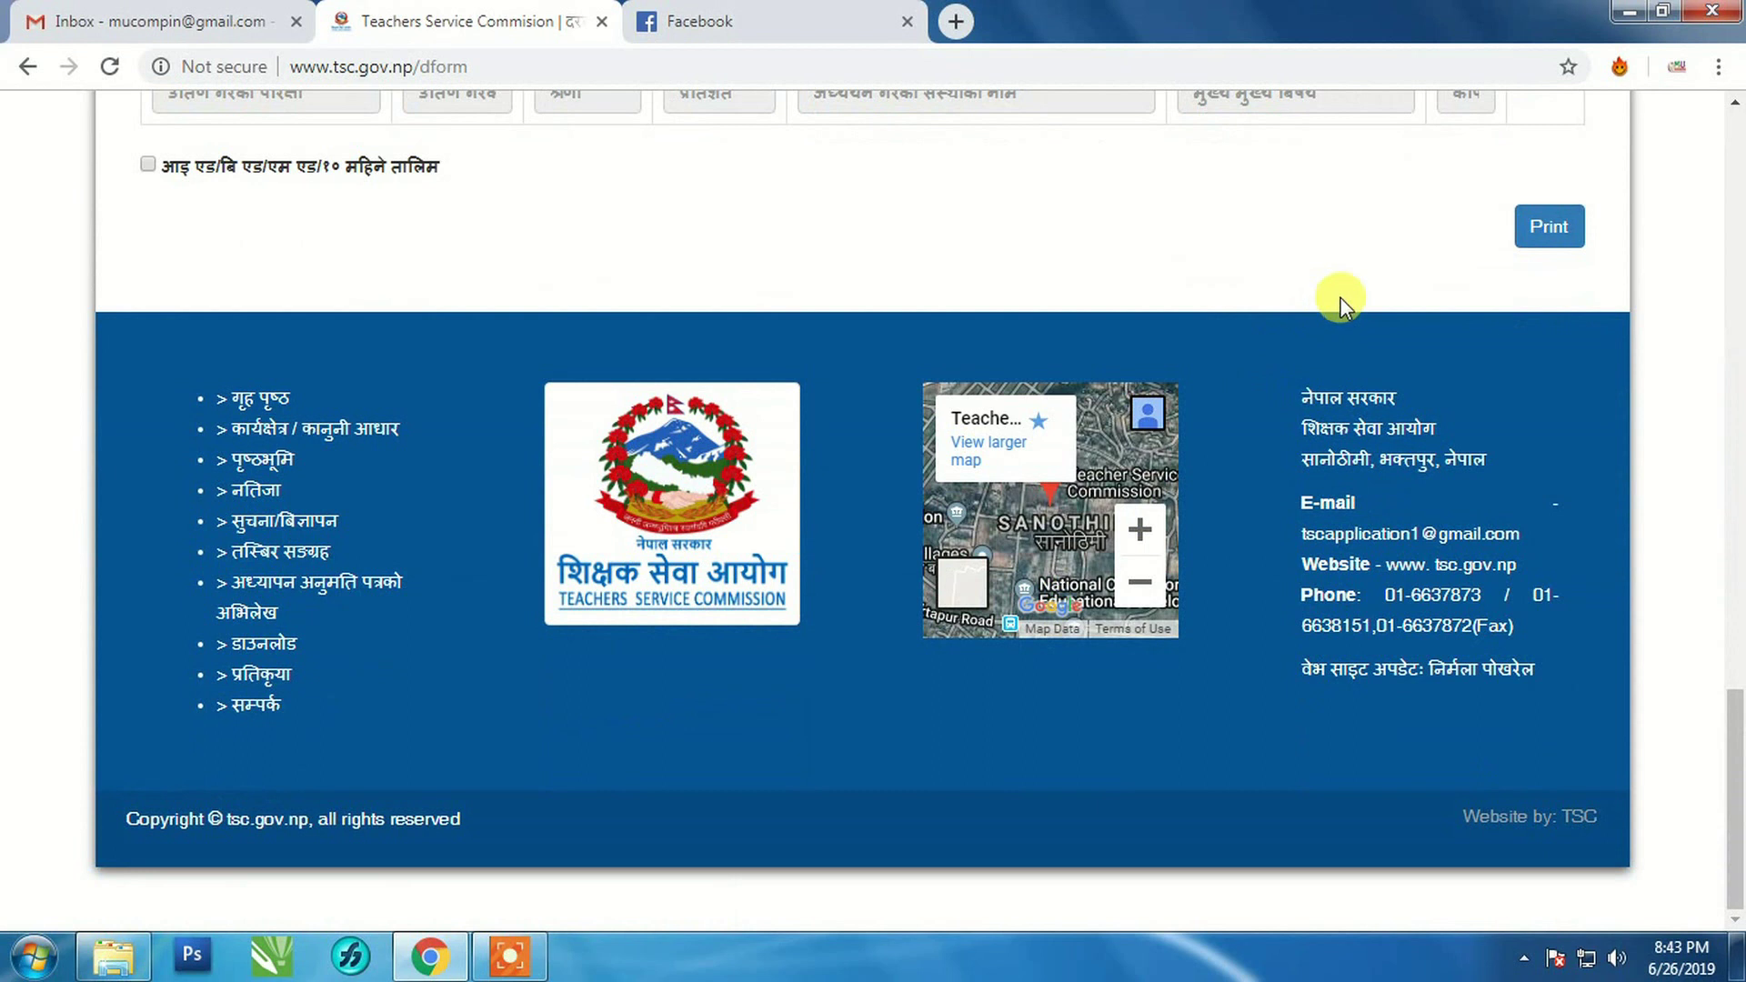
Step: Open and cancel the voucher print preview, then toggle the training checkbox on and off
click(1544, 229)
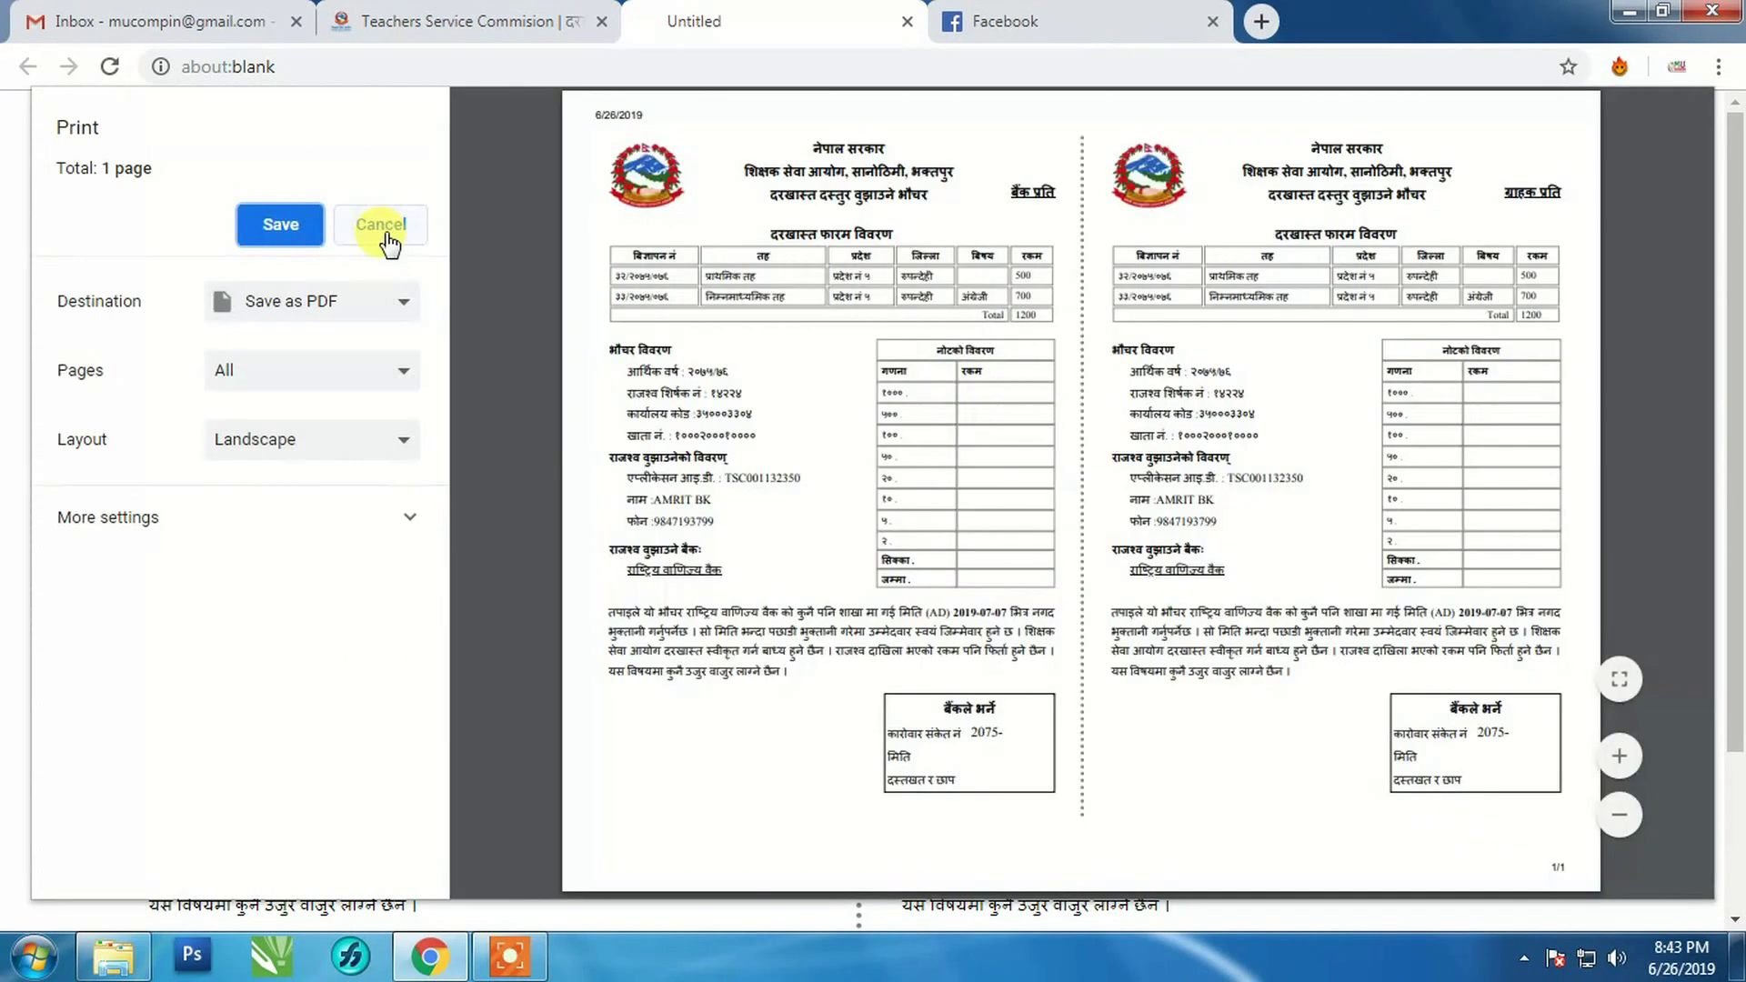
click(387, 238)
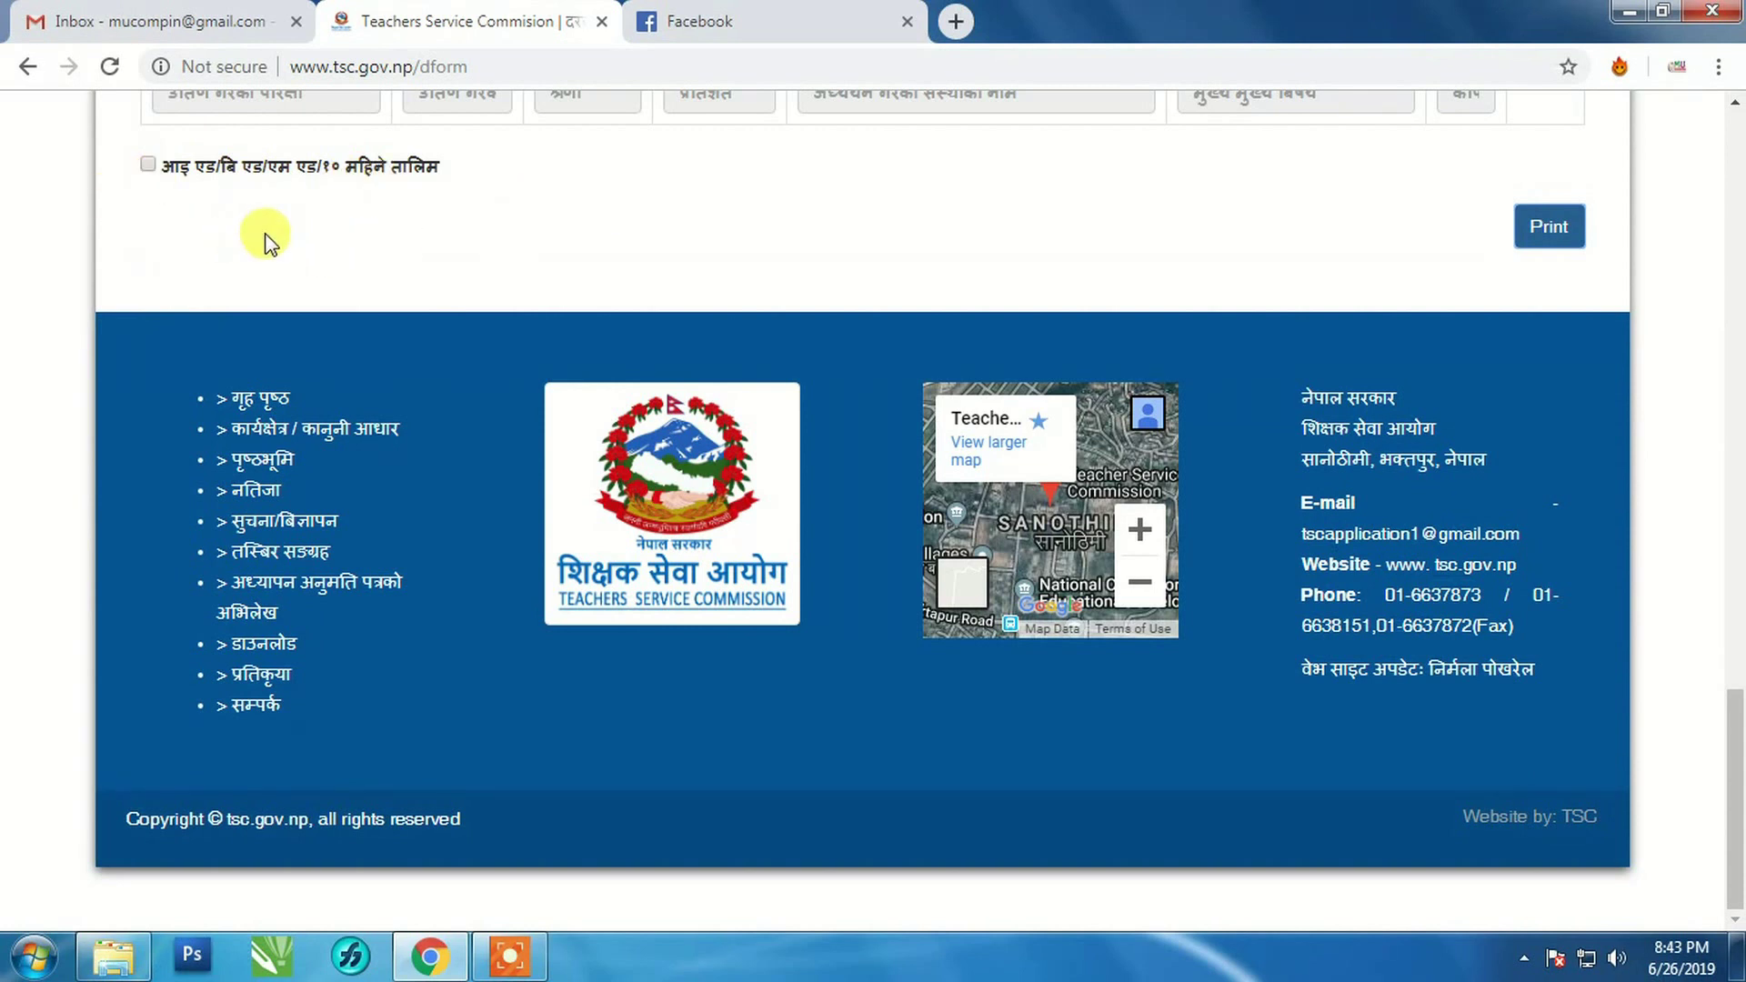
click(146, 167)
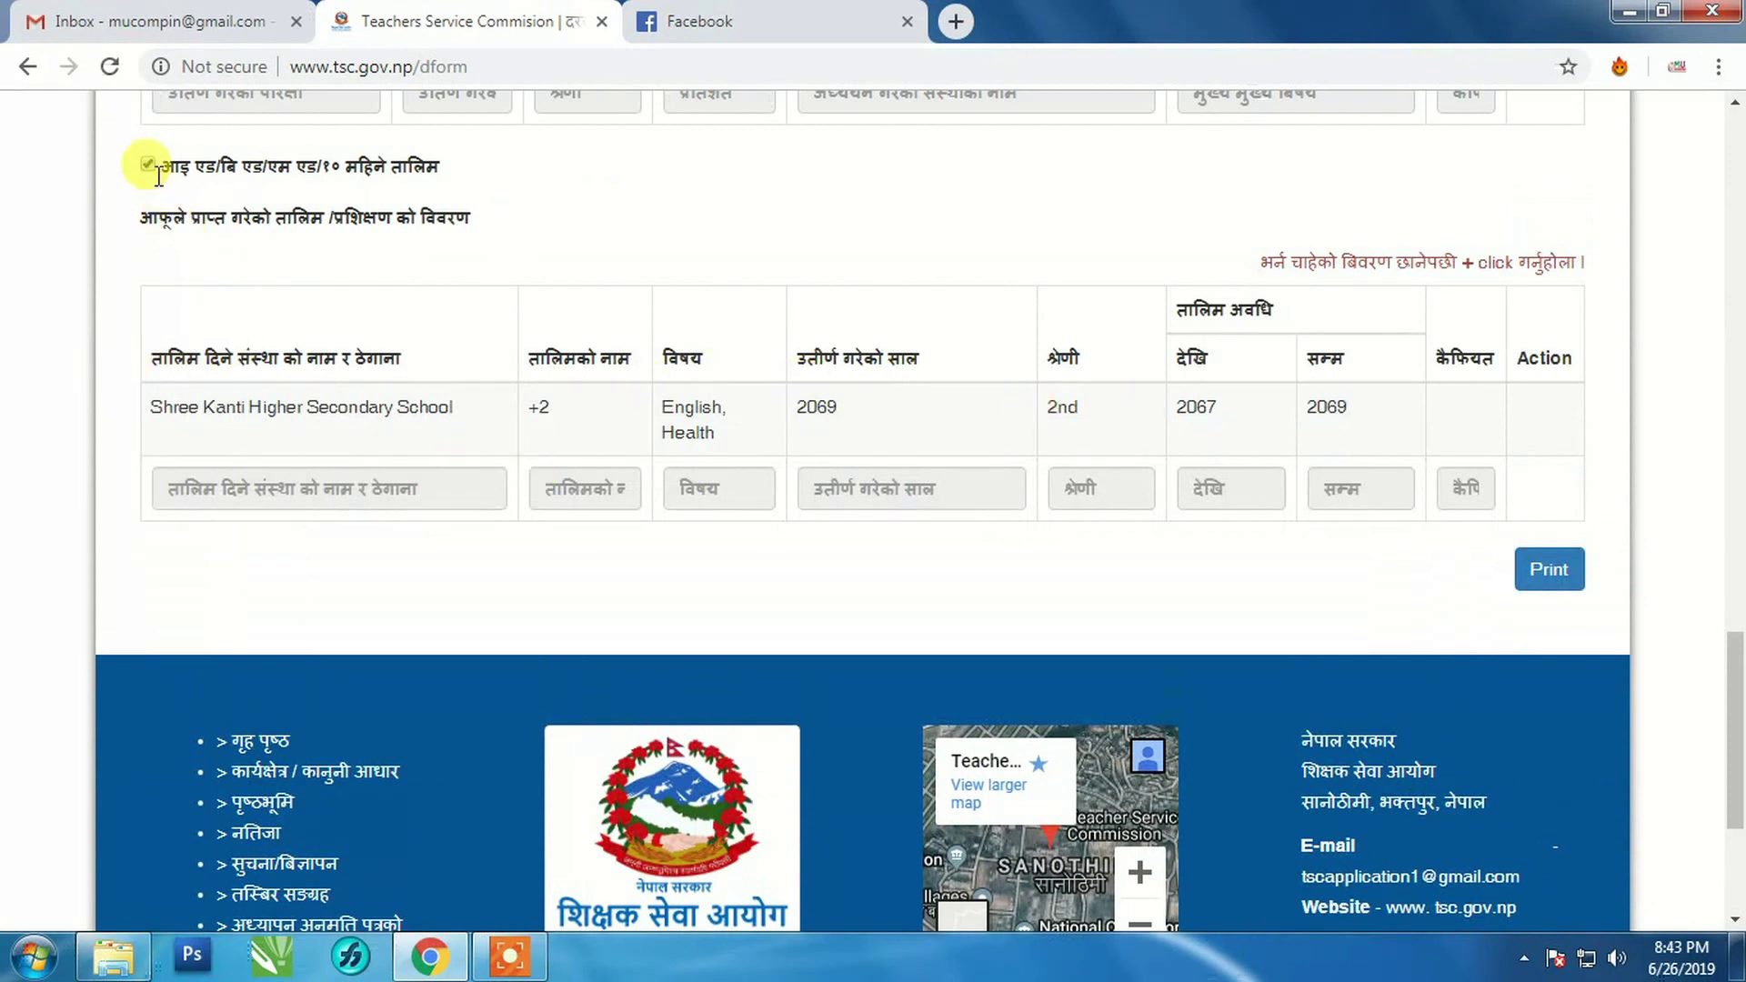
click(147, 165)
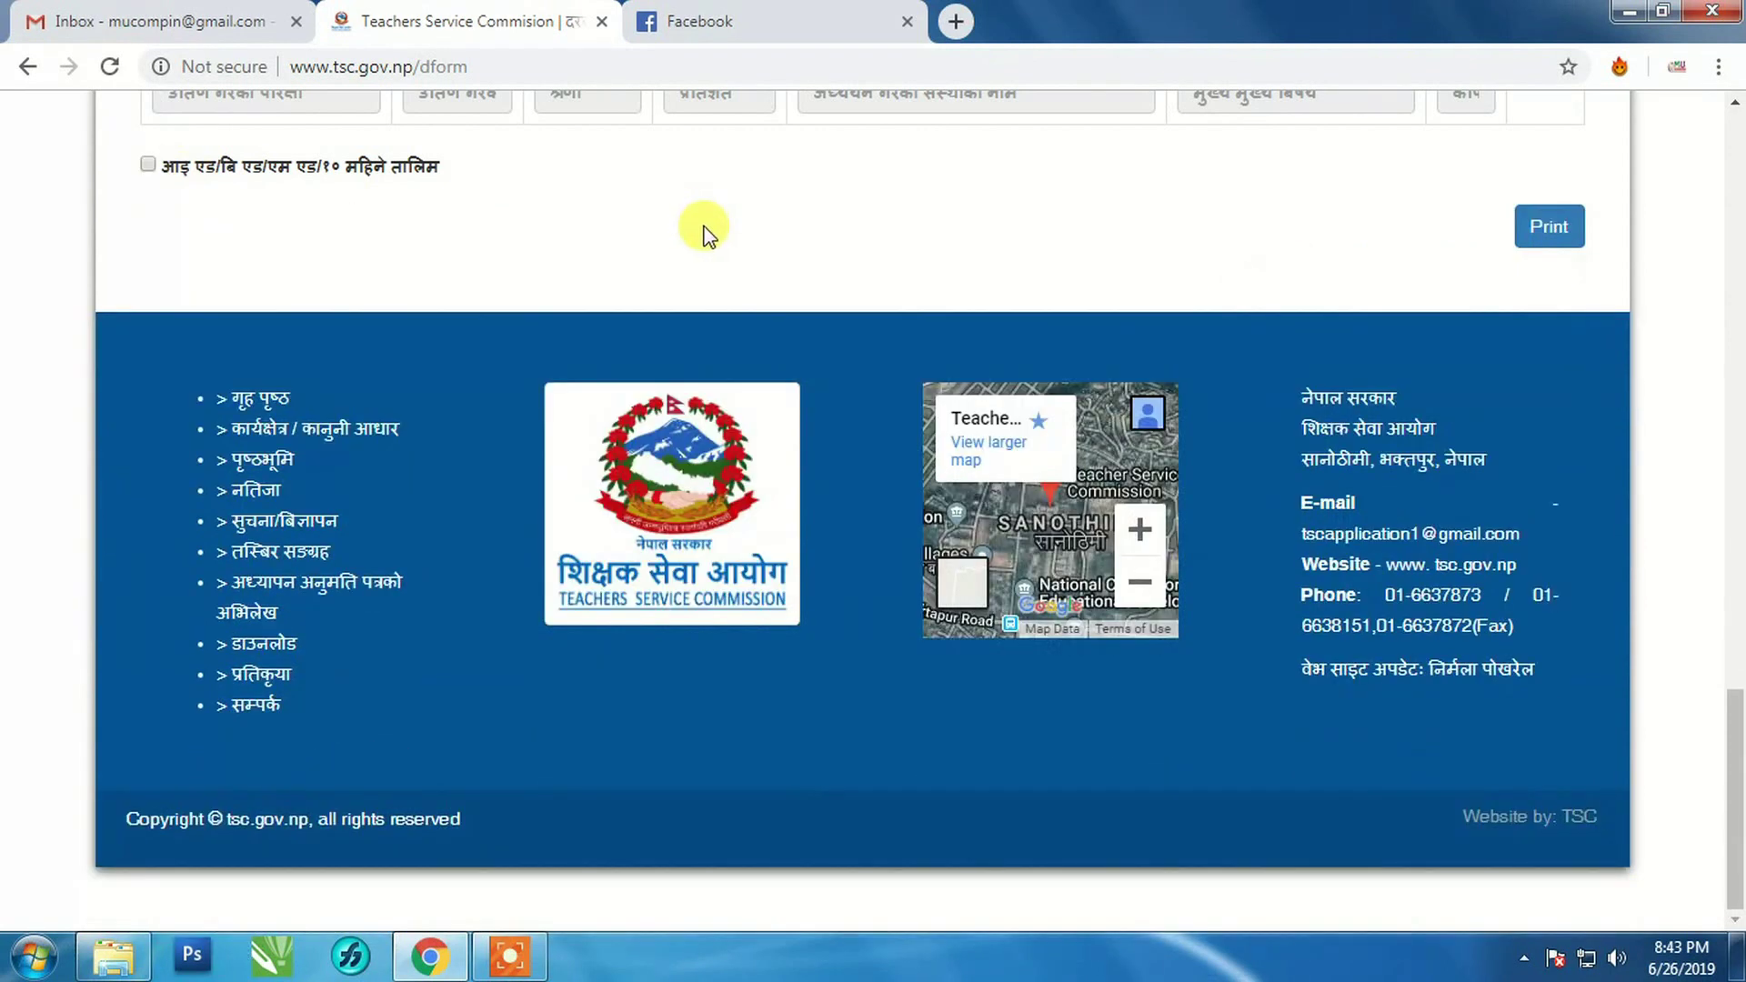
Step: Scroll back to the top and log out of the application form
scroll(1450, 281, up, 5)
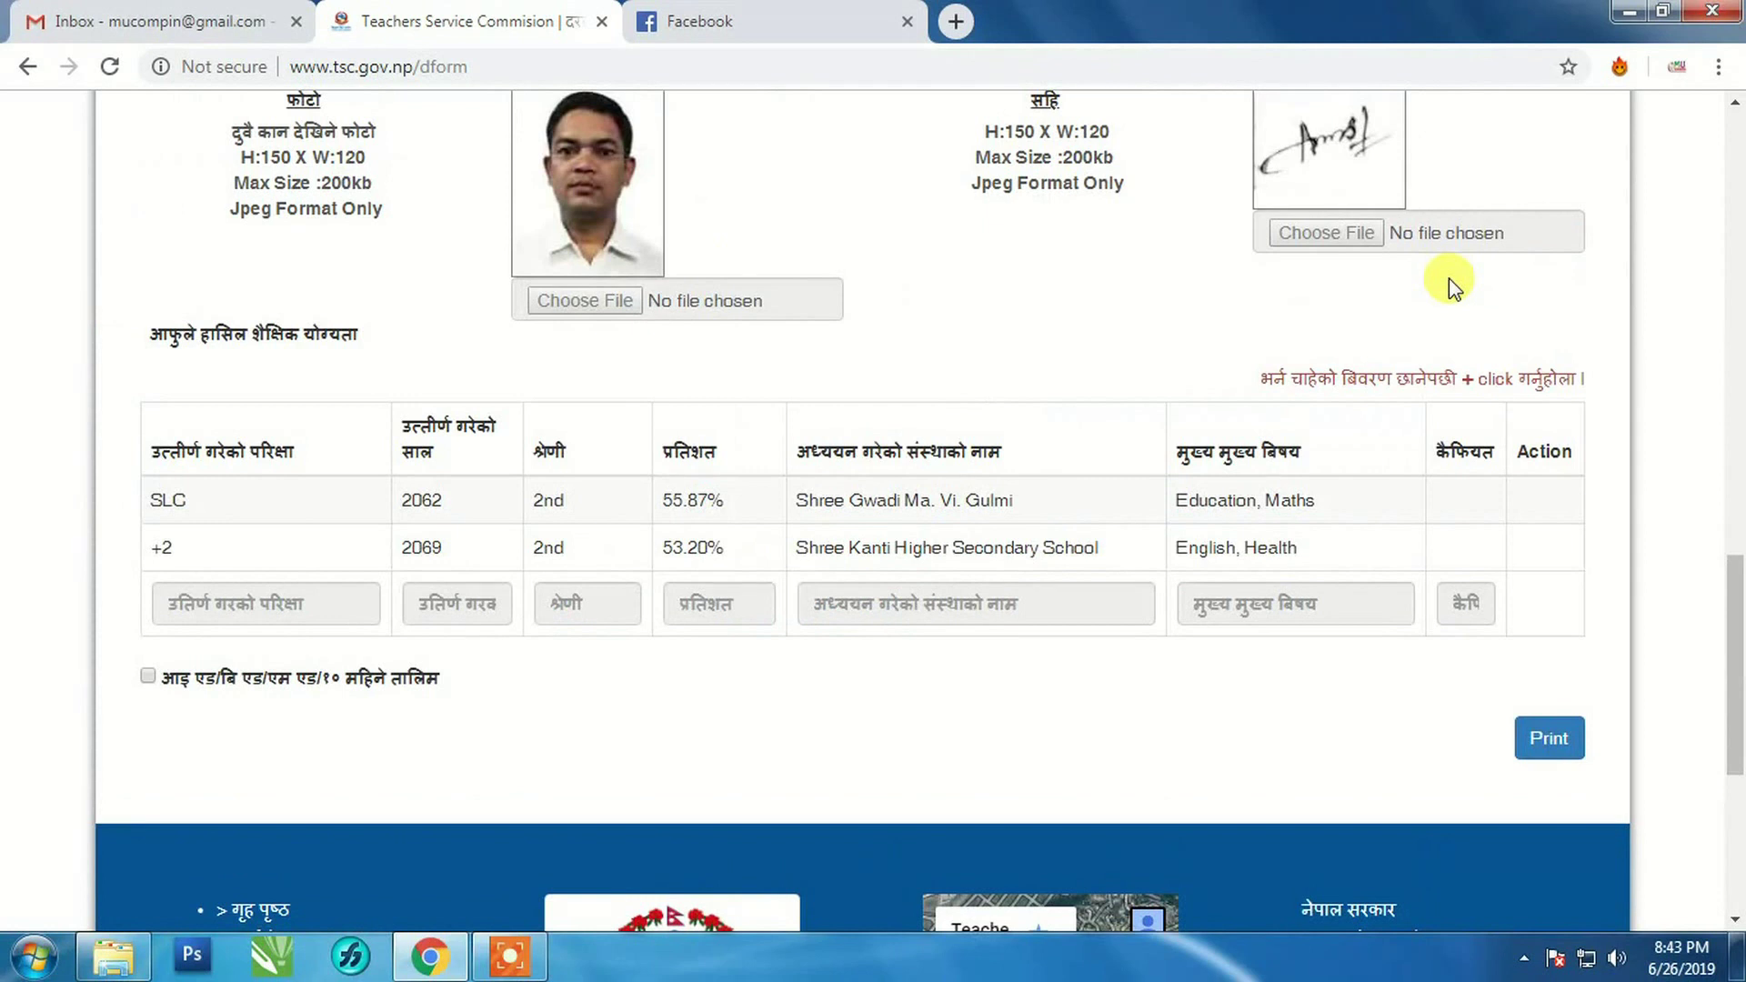
scroll(1417, 344, up, 6)
scroll(1418, 347, up, 5)
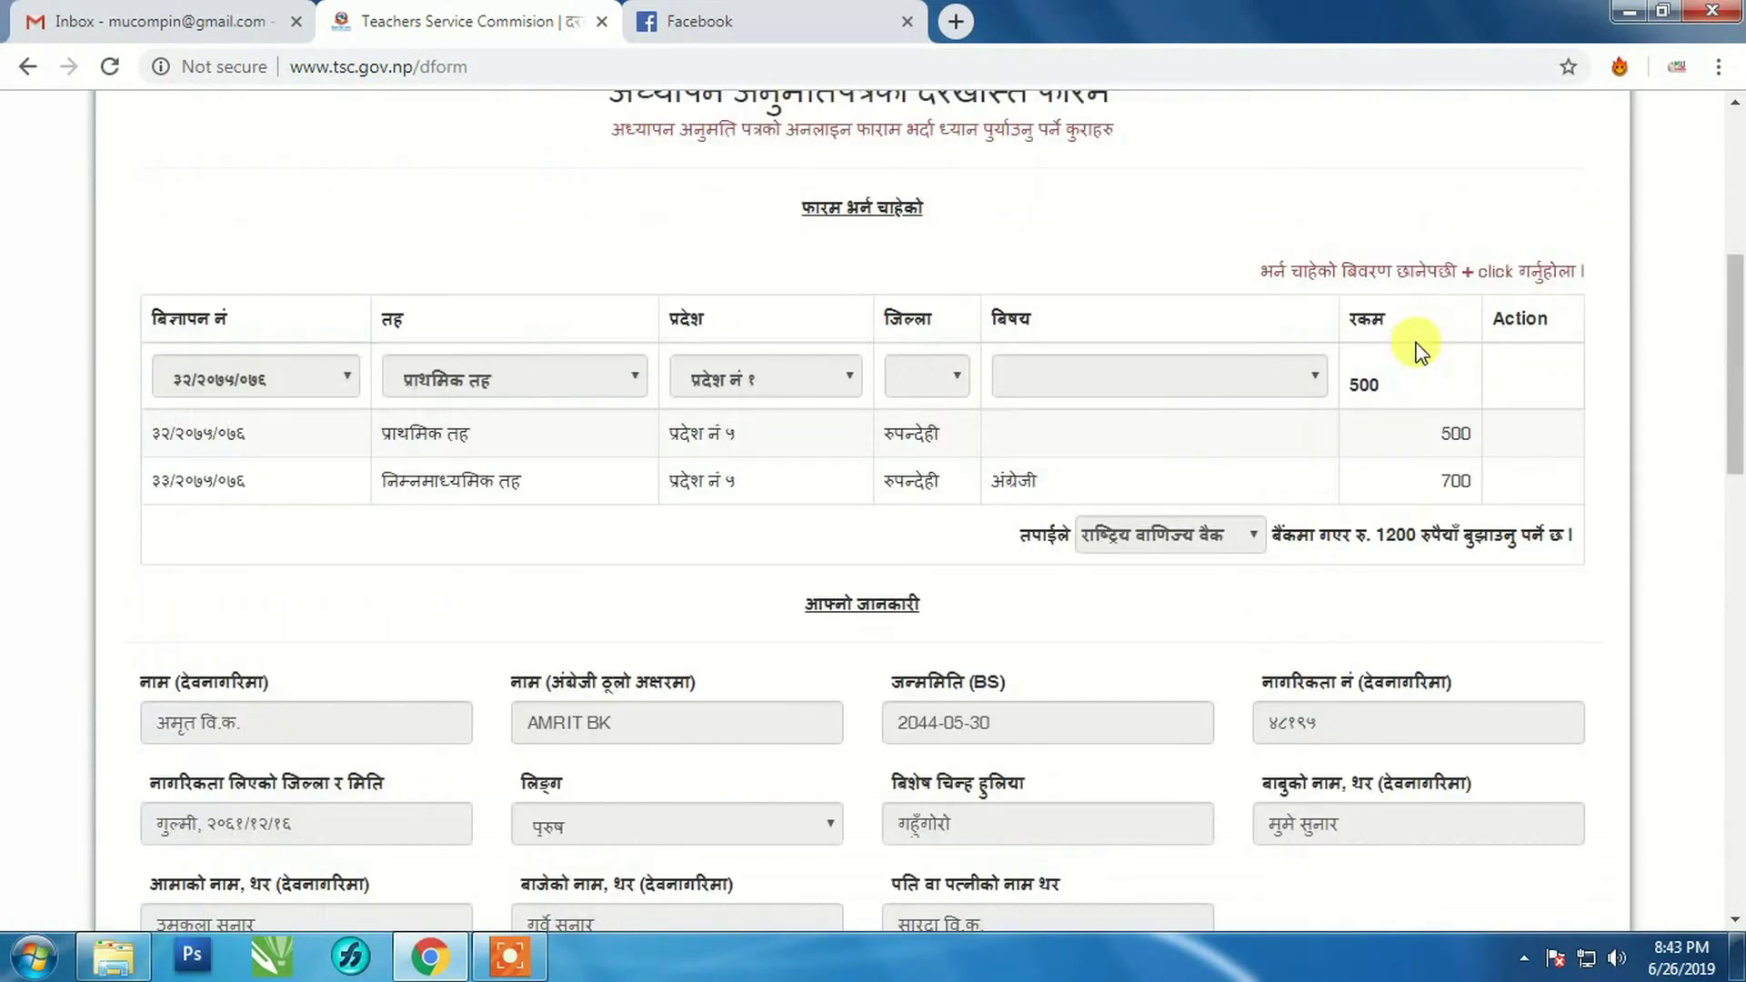
scroll(1510, 354, up, 5)
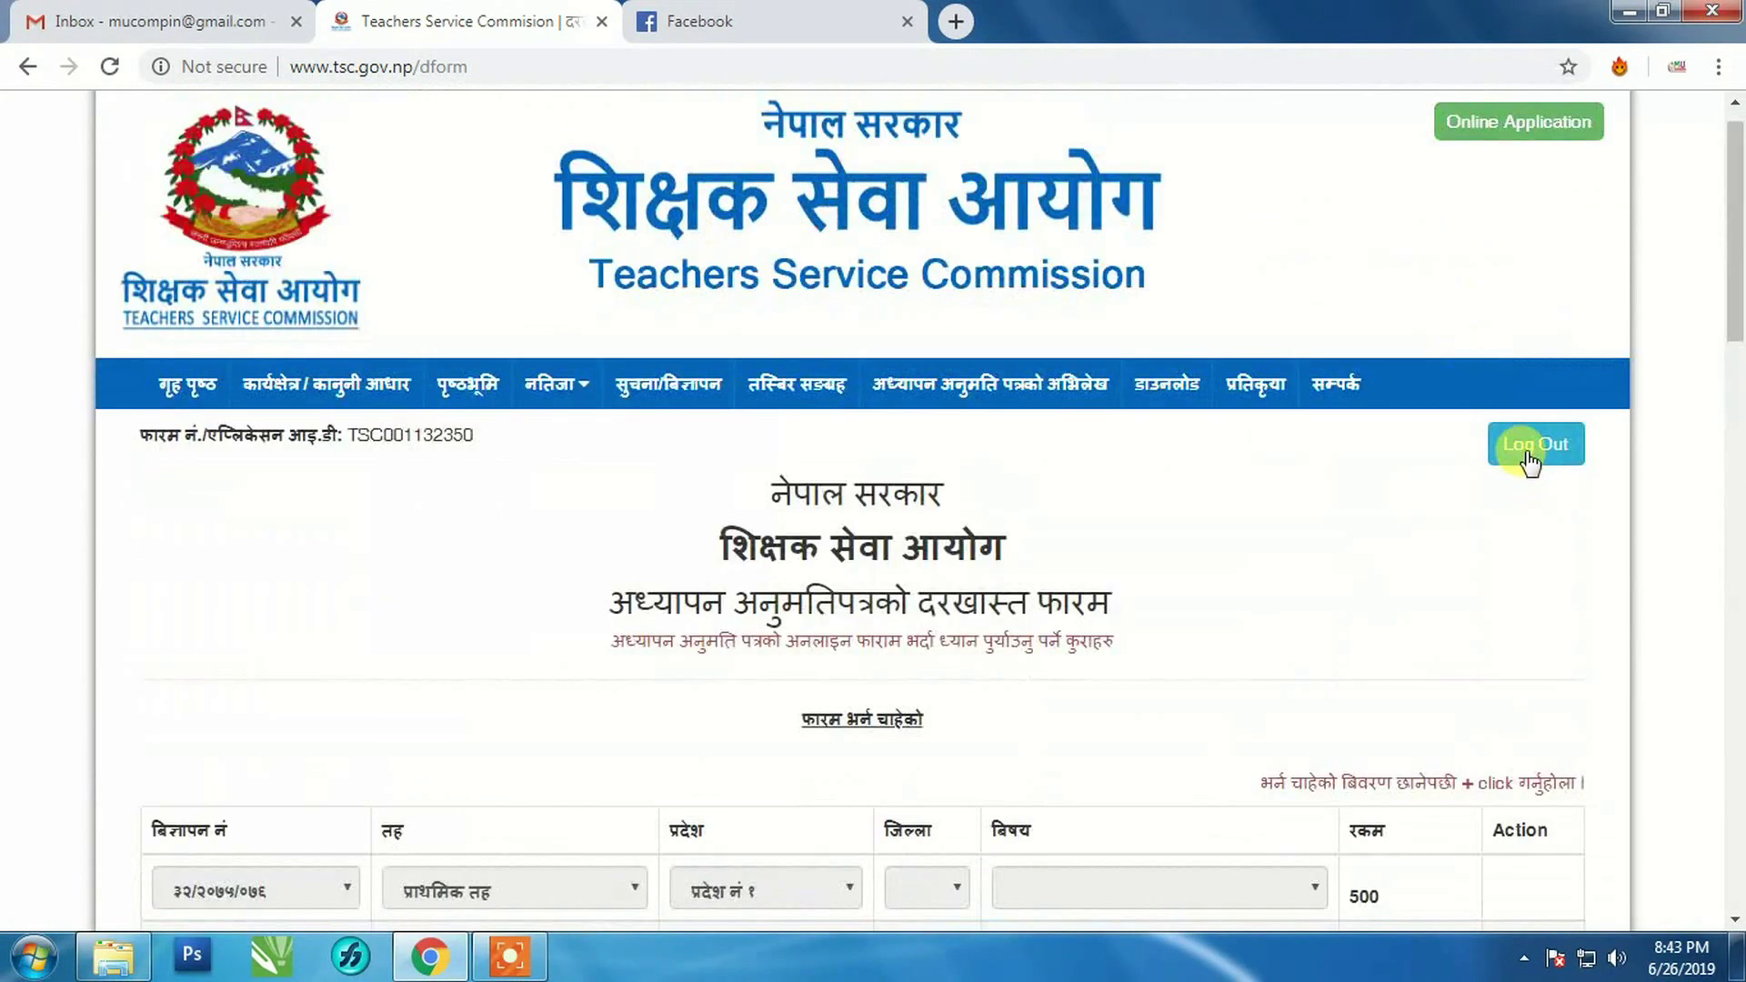
click(1529, 455)
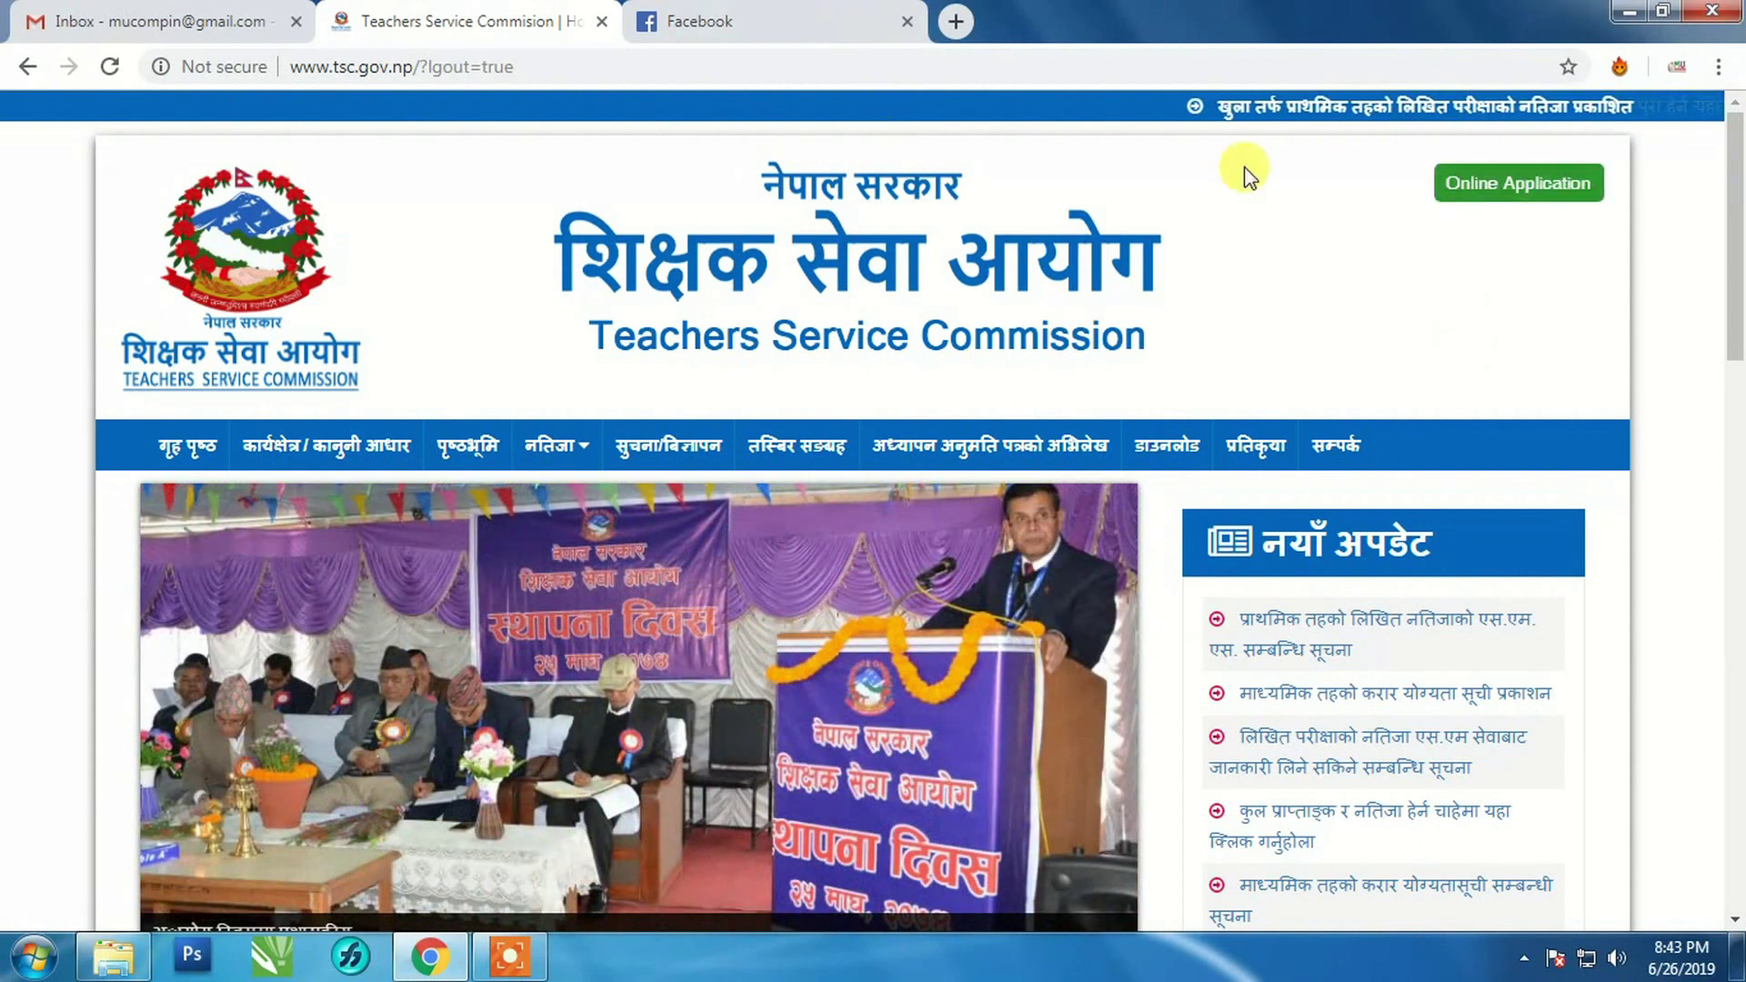
Step: Go to the Online Application login page
click(1528, 186)
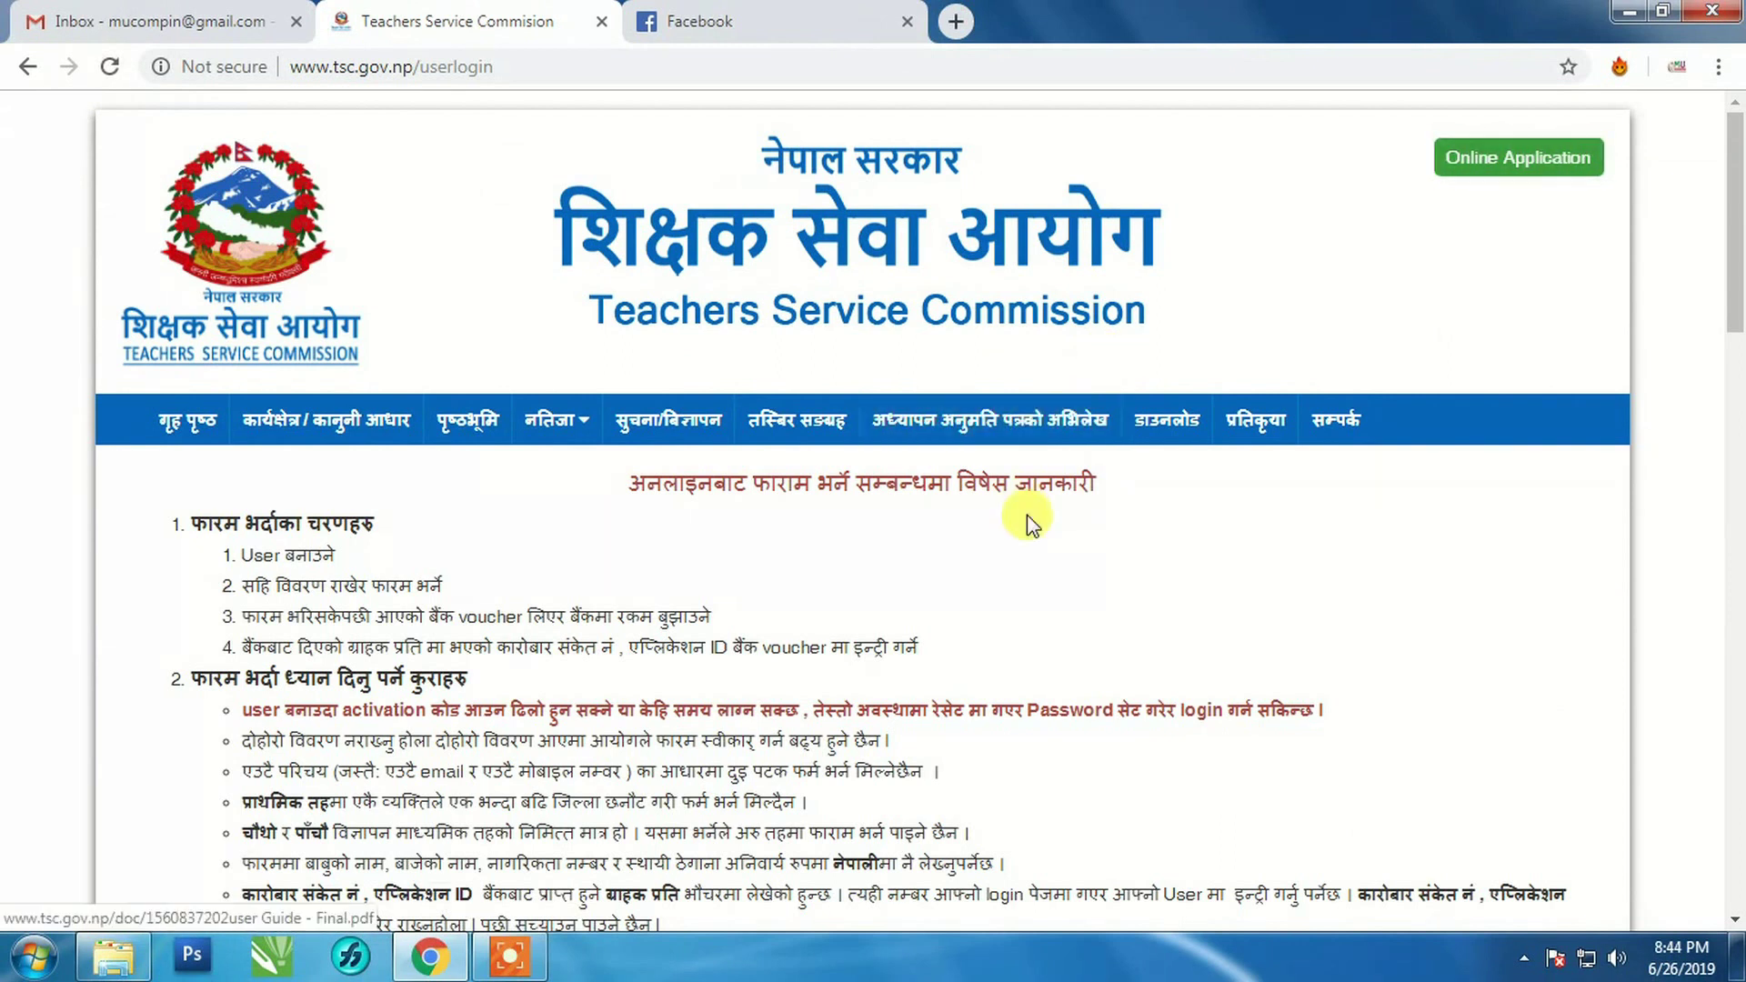
scroll(1028, 515, down, 6)
scroll(1008, 546, down, 5)
scroll(973, 564, down, 7)
scroll(818, 510, down, 1)
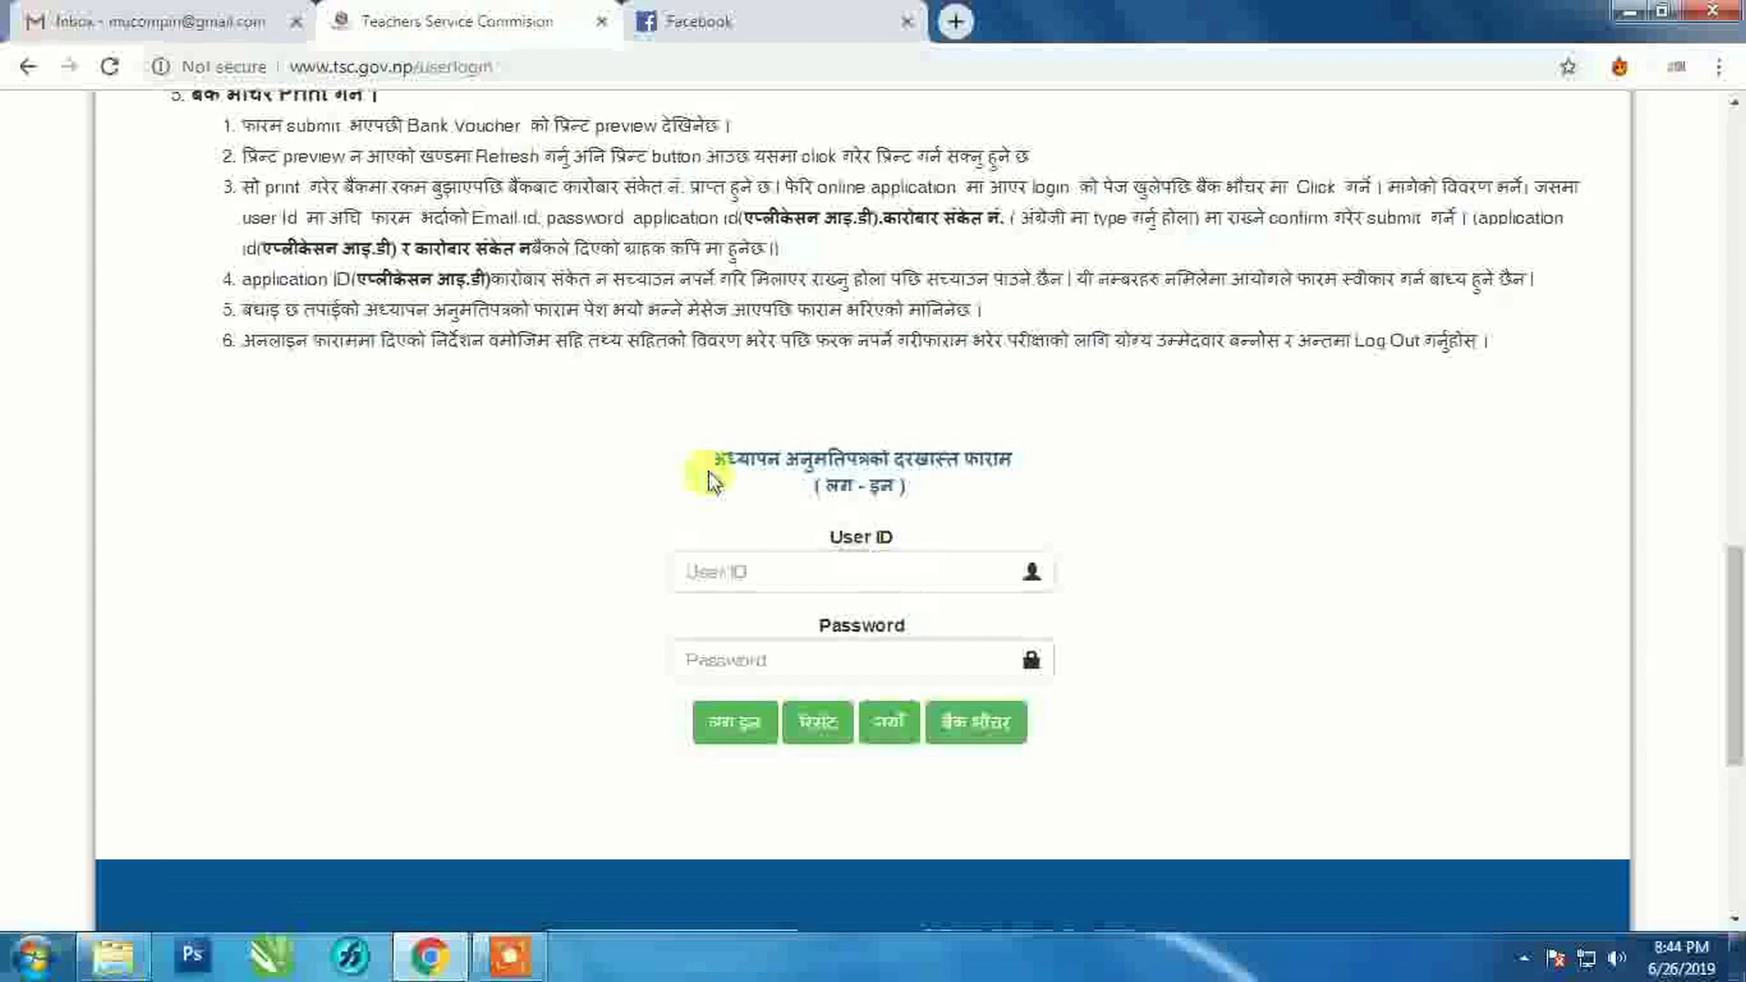
Step: Log in with the saved user ID and the account password
click(760, 573)
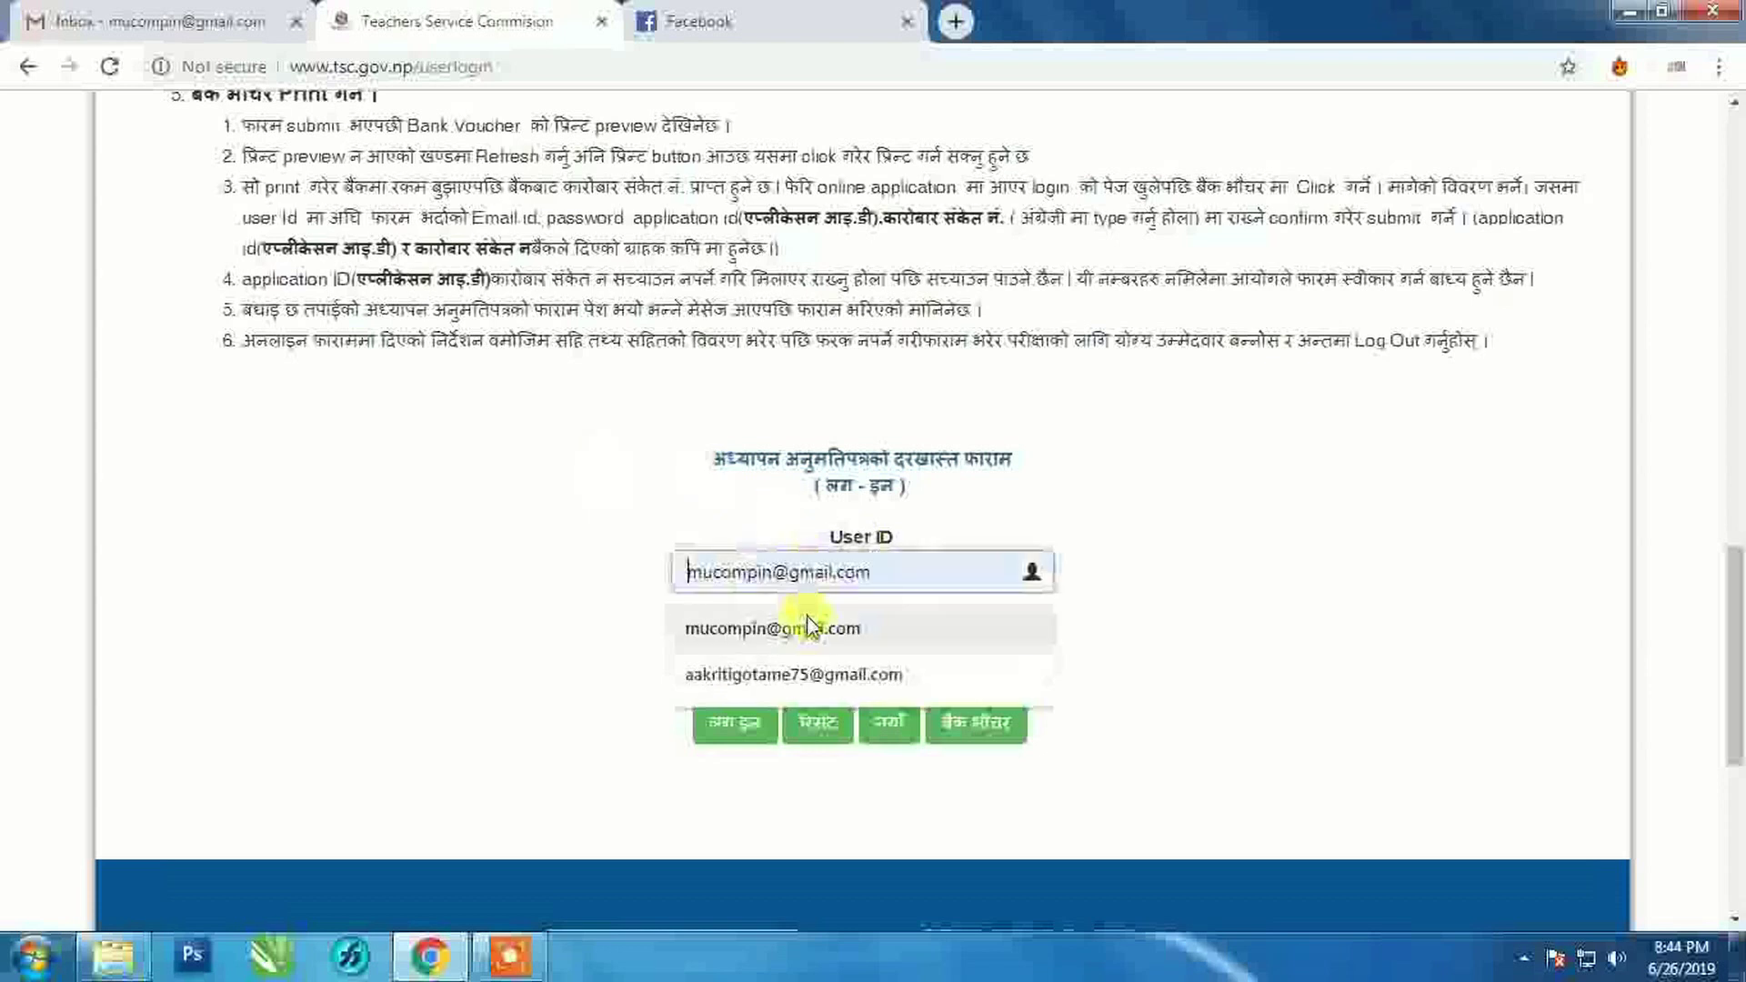
click(807, 627)
click(782, 659)
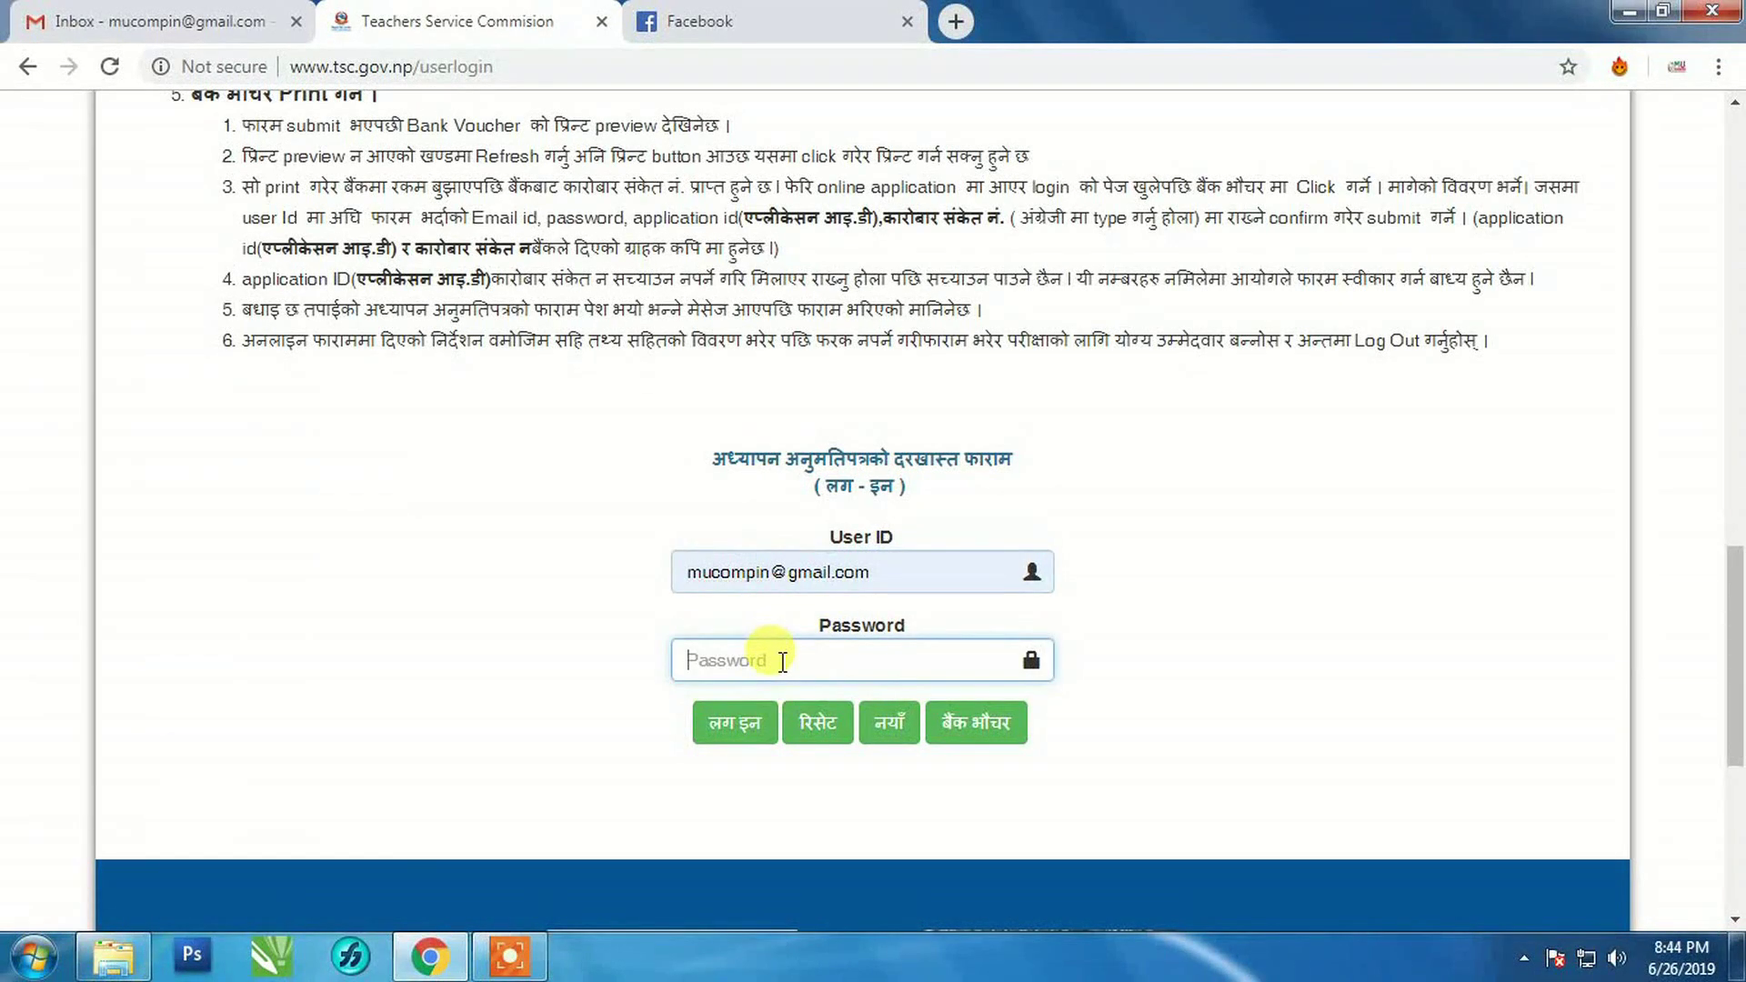
text(*****)
key(Return)
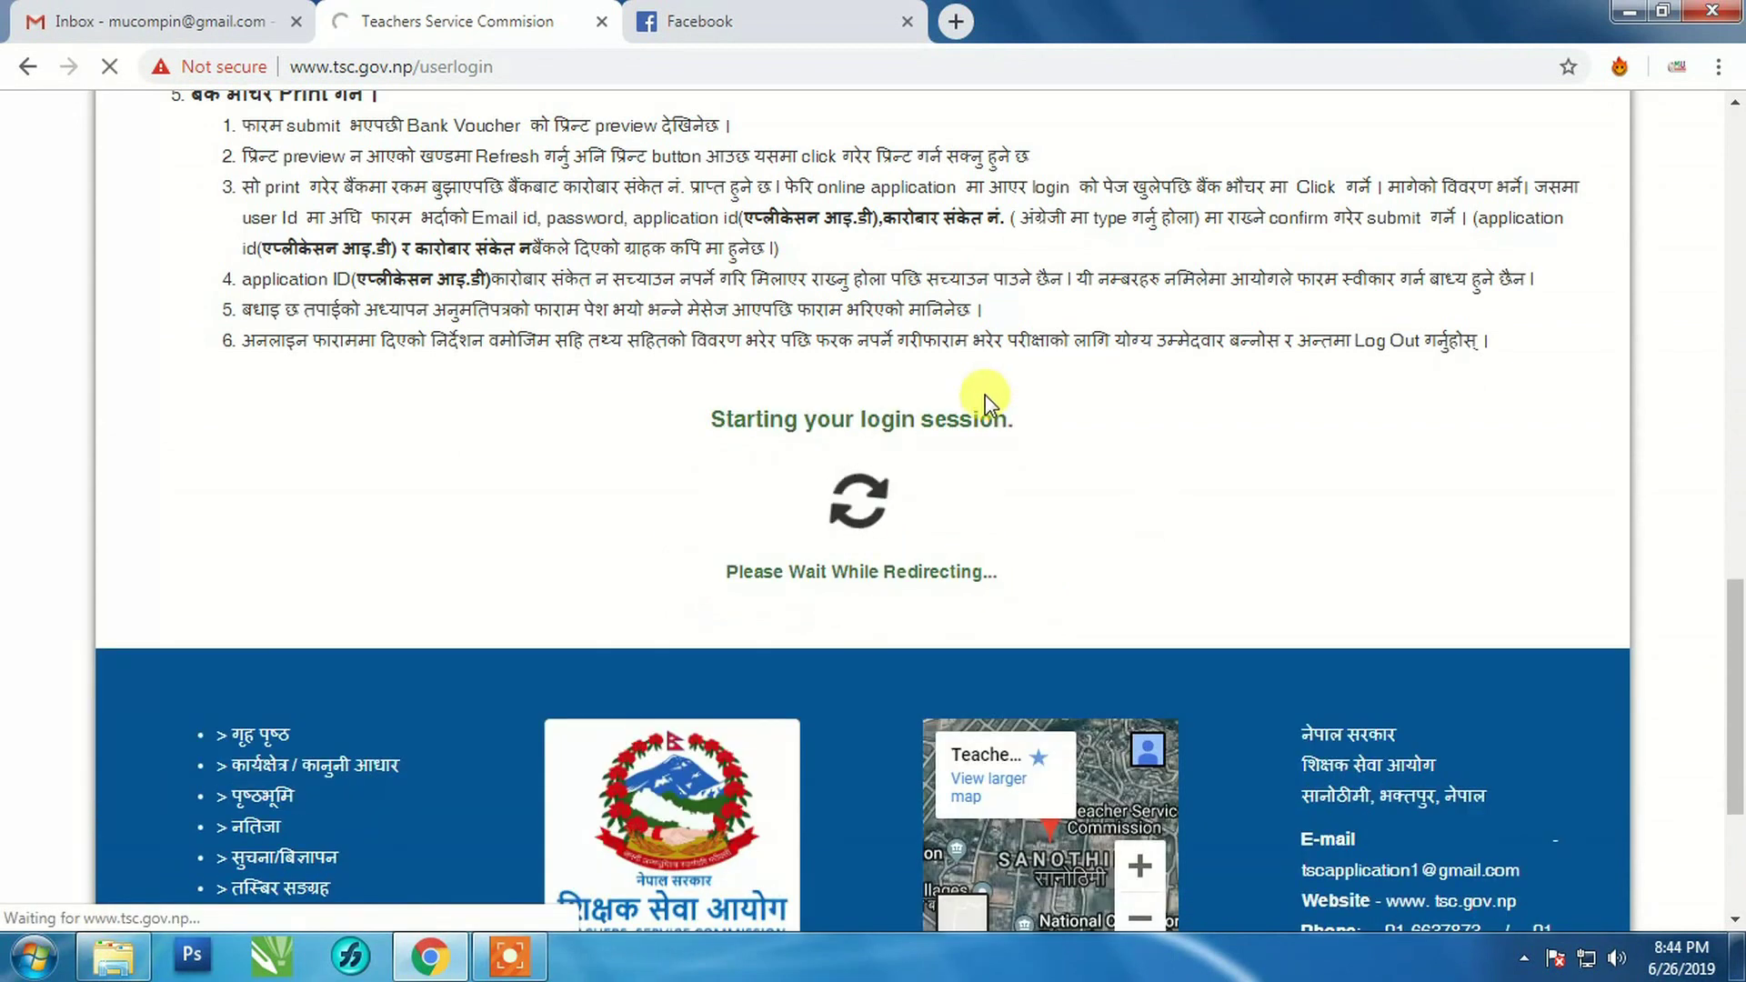
scroll(1085, 464, down, 10)
scroll(1083, 472, down, 8)
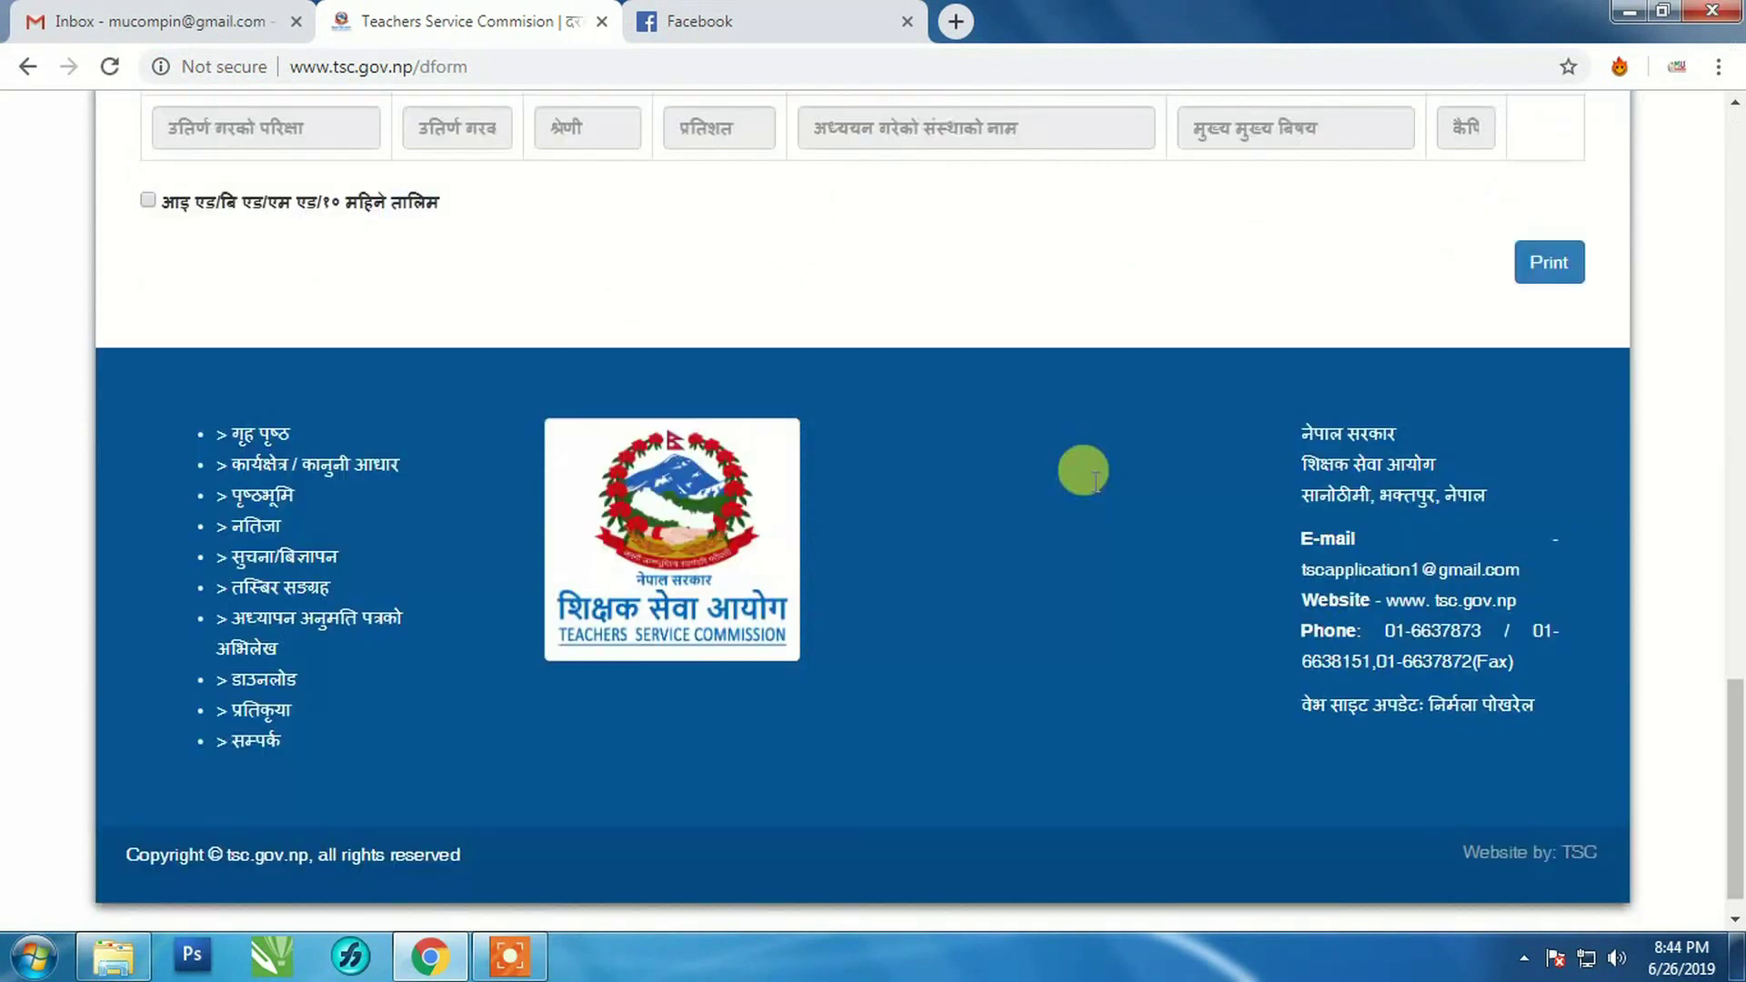
scroll(1084, 469, up, 10)
scroll(1100, 488, up, 8)
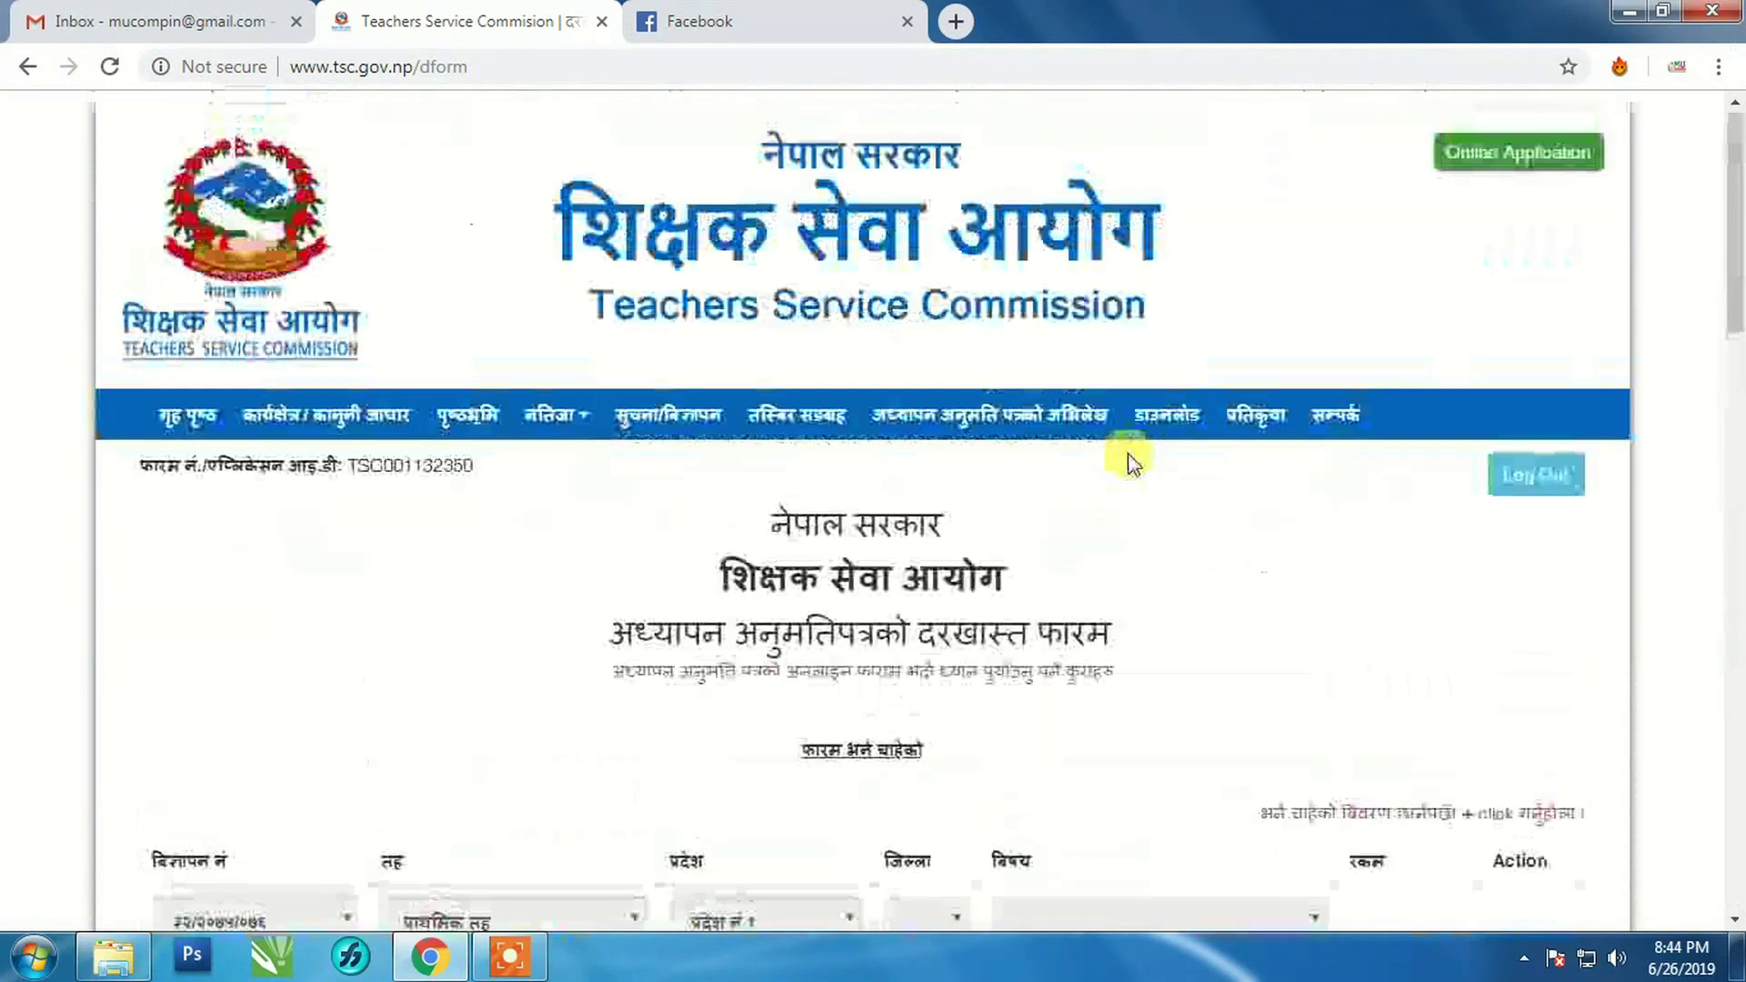
Step: Sign out and open the बैंक भौचर (Bank Voucher) form asking for application ID and voucher number
click(1533, 480)
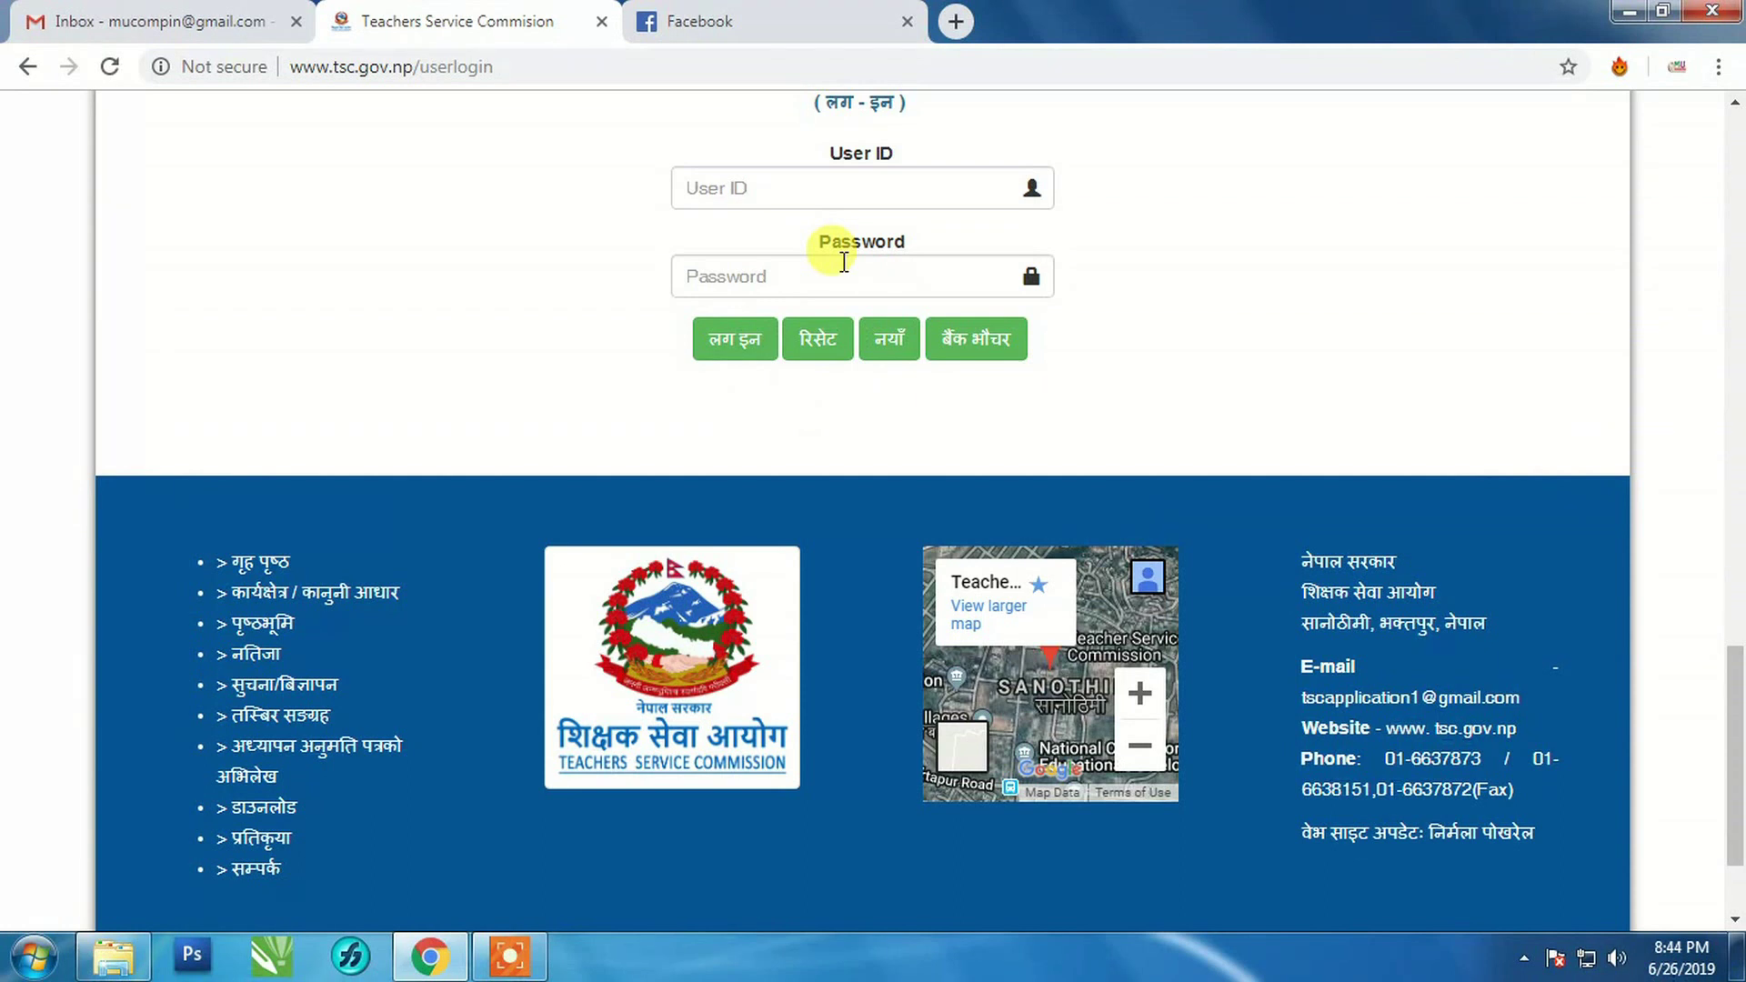
click(1021, 342)
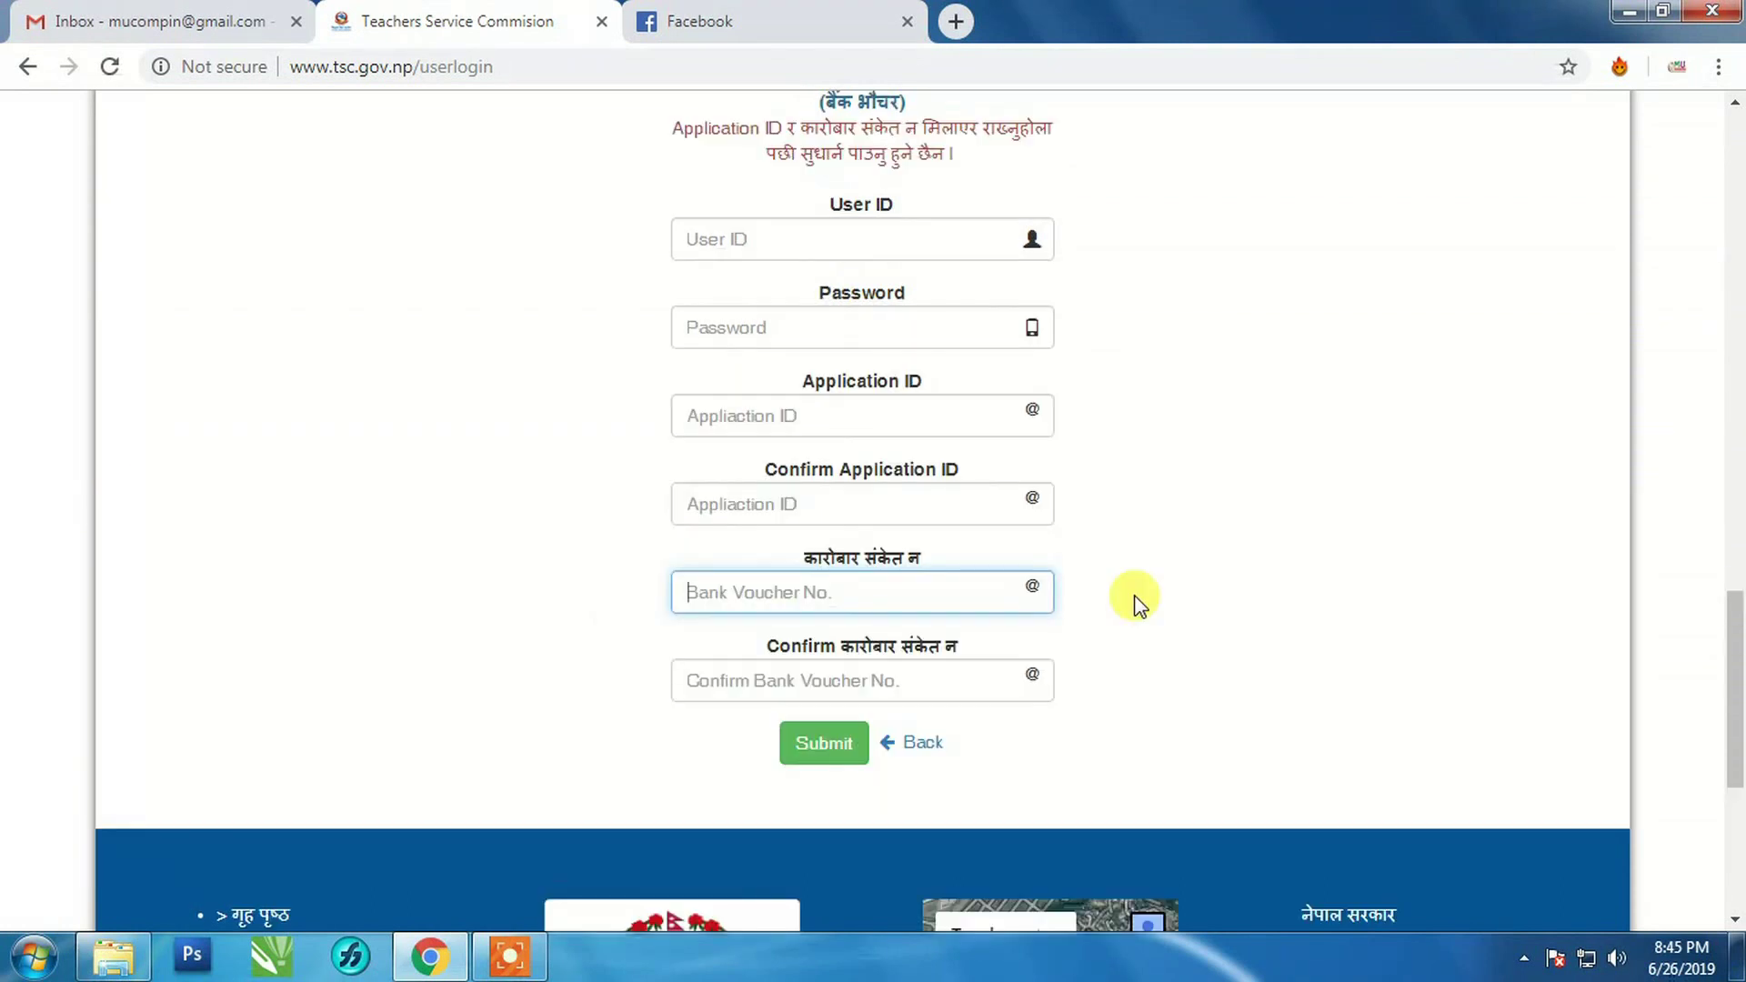